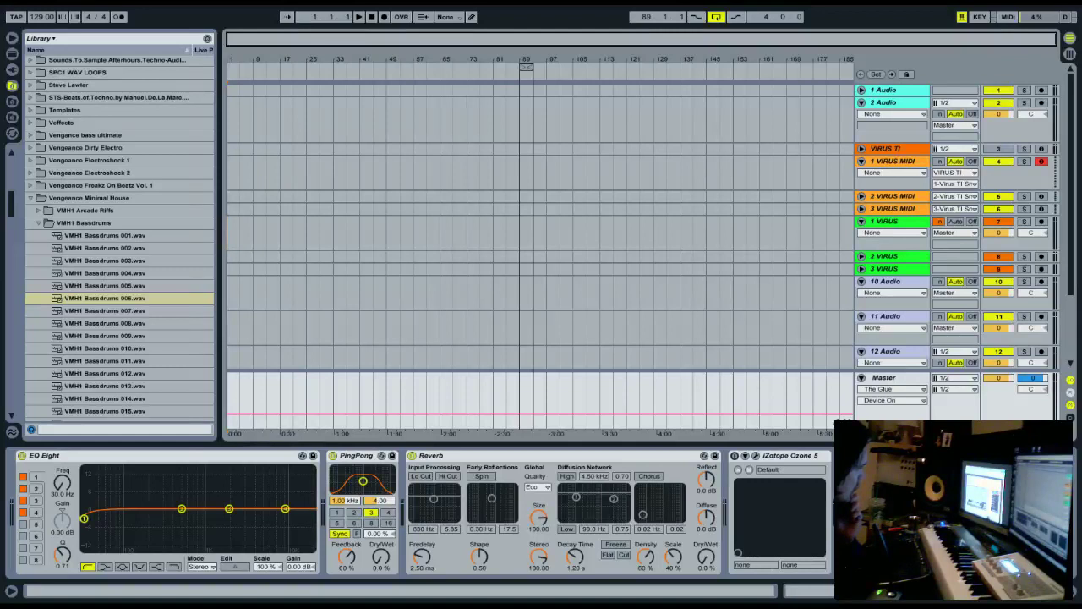
pyautogui.hotkey('alt', 'Tab')
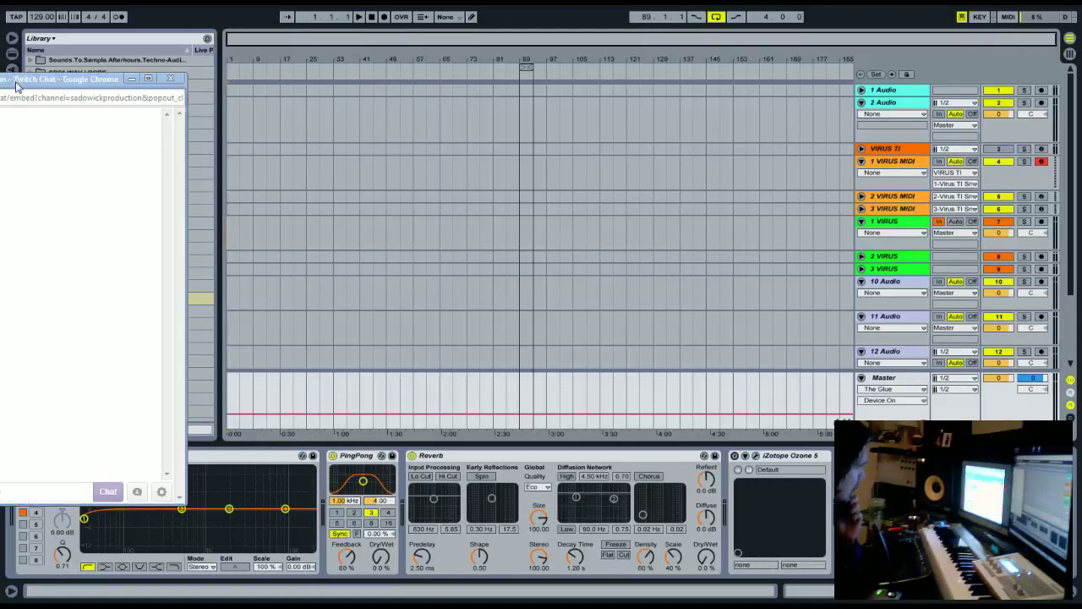
pyautogui.moveTo(18, 87); pyautogui.dragTo(0, 87)
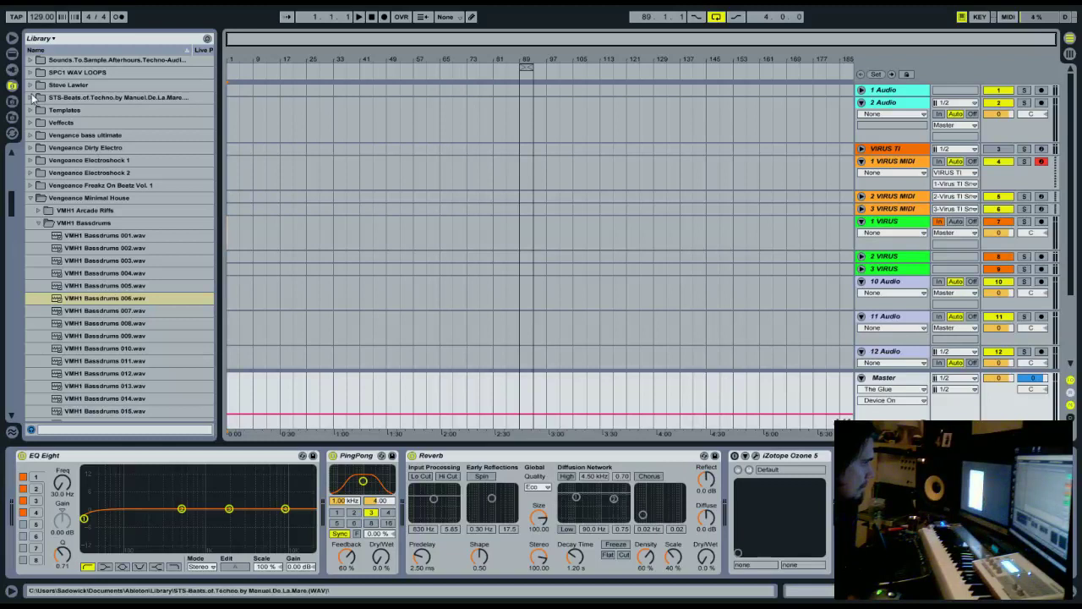
# - Preview Chords Straight Midi.MID from the EDX Dance Remix folder in the Workspace and lower the master volume to -3.6
pyautogui.click(12, 101)
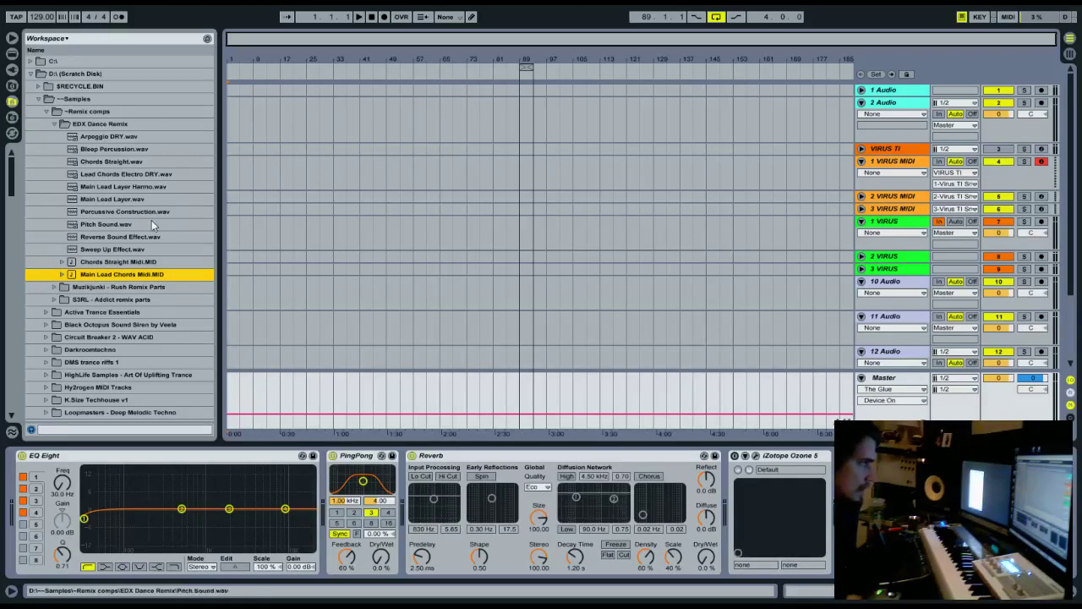
pyautogui.click(94, 263)
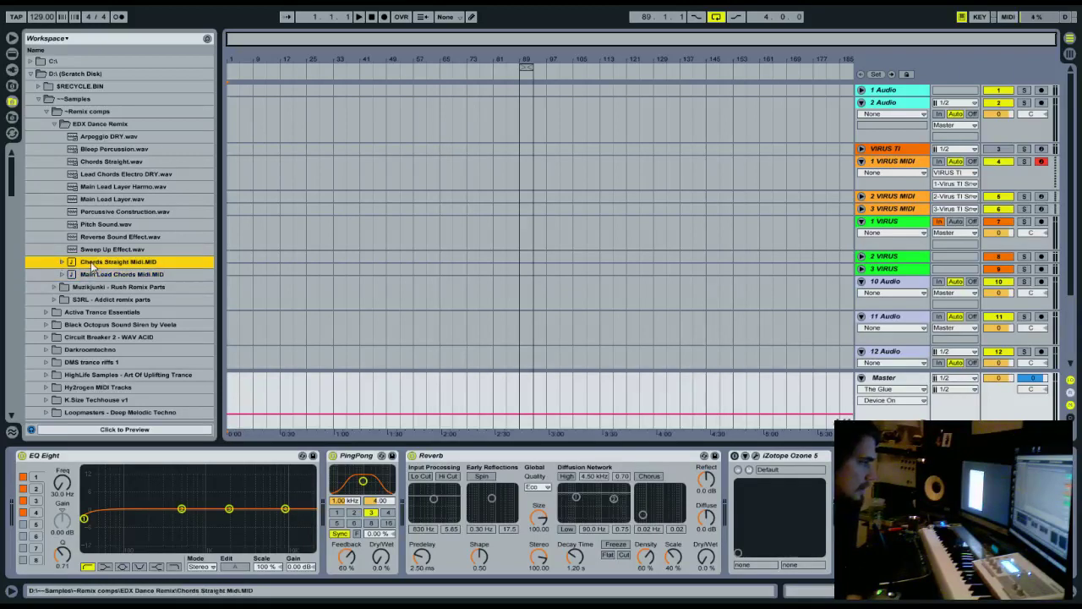
pyautogui.moveTo(1032, 378); pyautogui.dragTo(1002, 386)
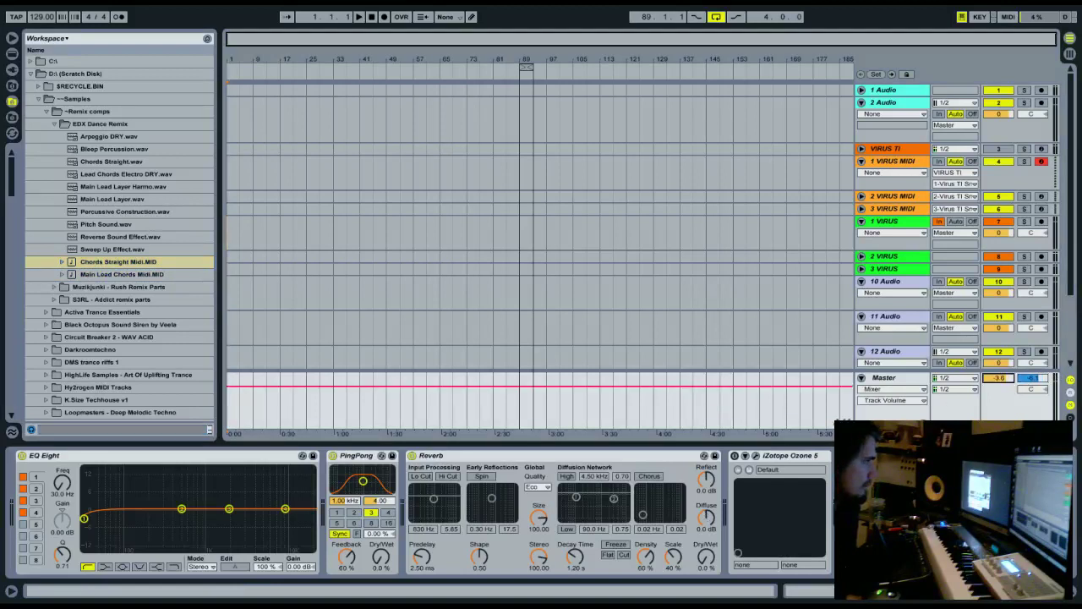
# - Place Chords Straight Midi.MID on the 1 VIRUS MIDI track at bar 89
pyautogui.click(159, 276)
pyautogui.click(94, 263)
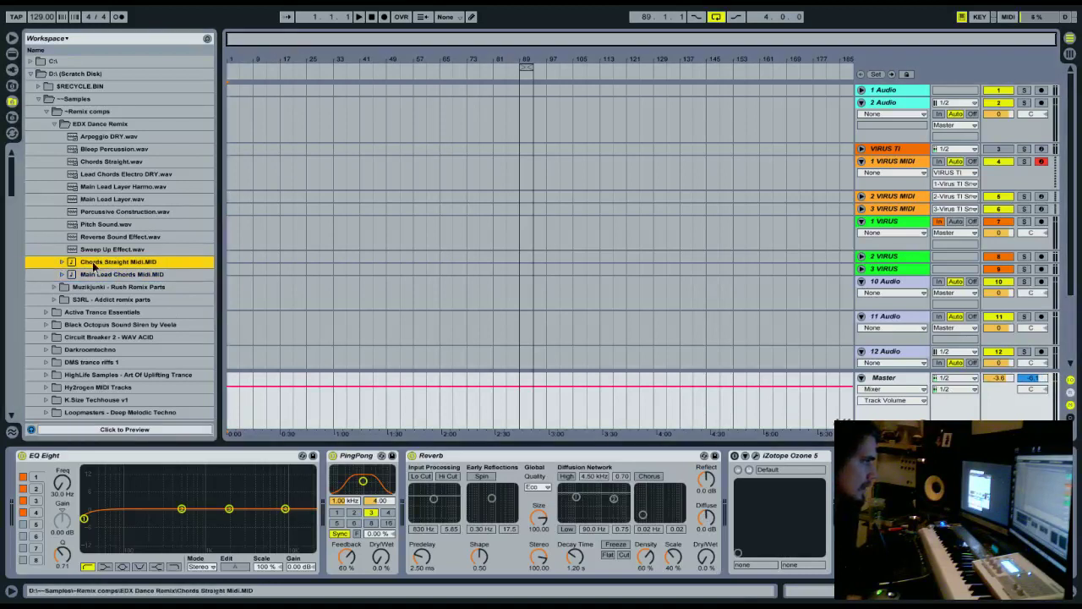
pyautogui.moveTo(94, 264); pyautogui.dragTo(533, 169)
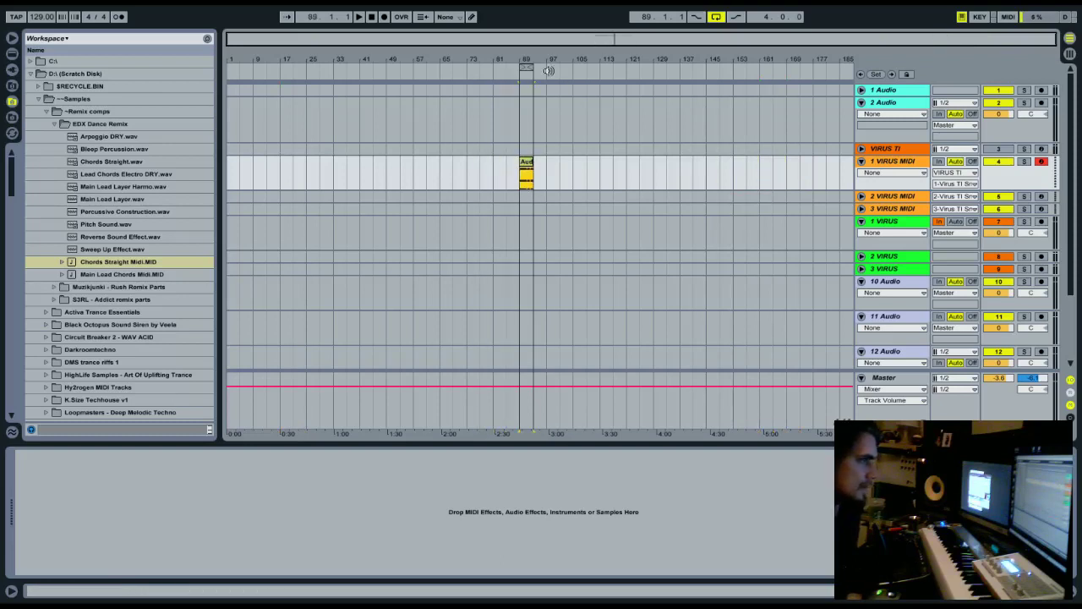
# - Open the Virus TI Snow plug-in editor of the VIRUS TI track and enlarge the timeline around the chord clip
pyautogui.click(913, 150)
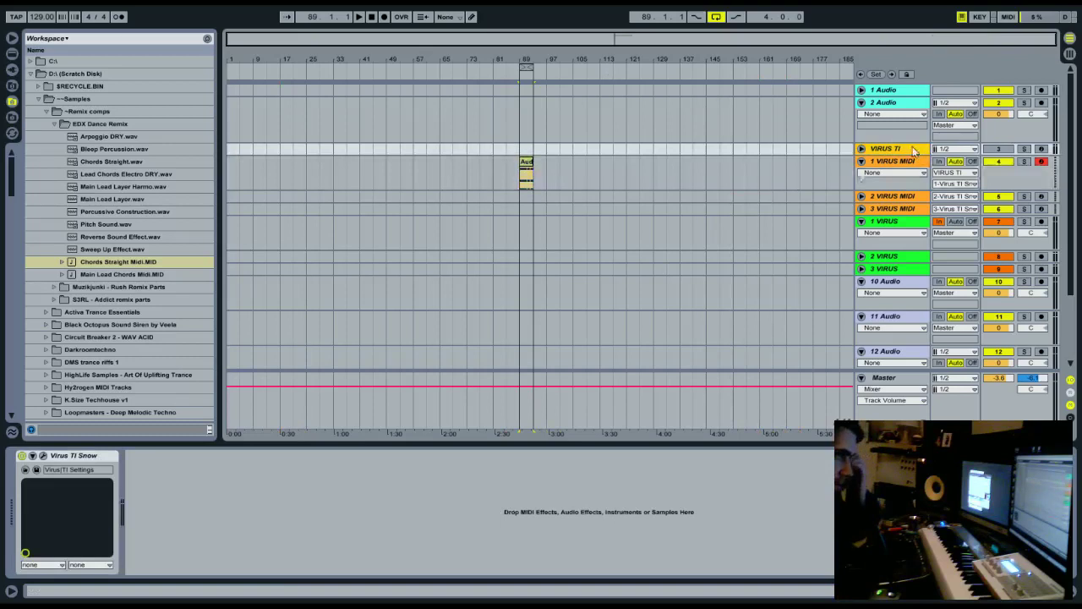
pyautogui.click(44, 456)
pyautogui.click(45, 457)
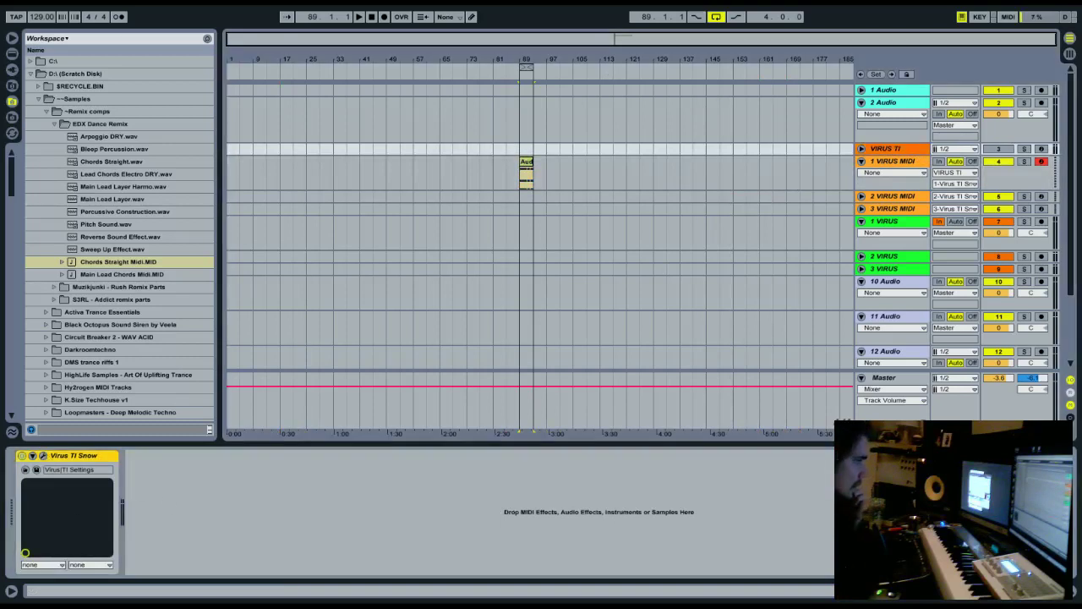
pyautogui.click(42, 457)
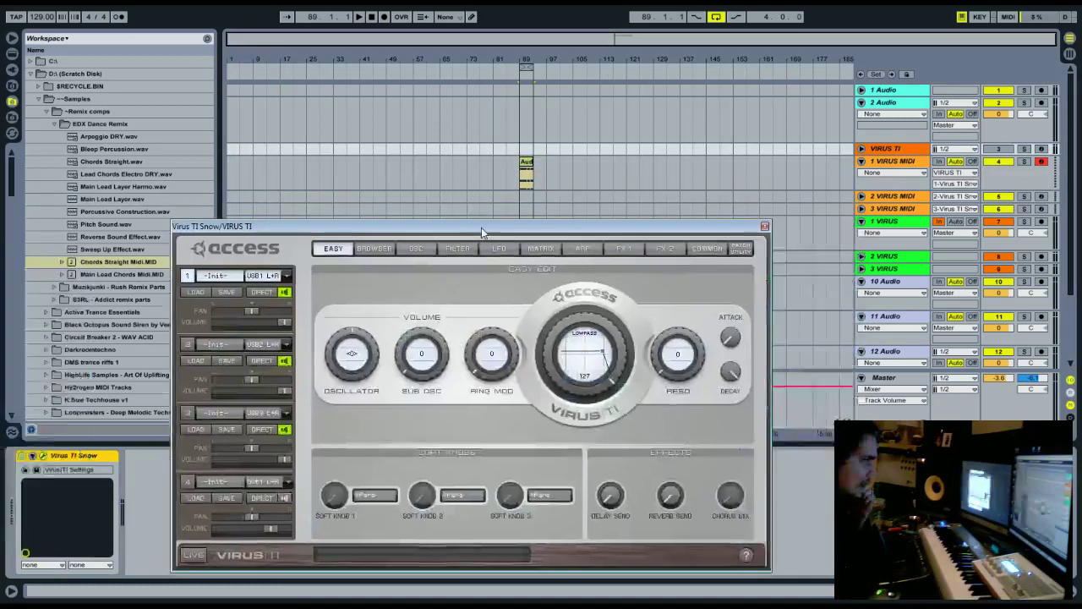
pyautogui.click(846, 185)
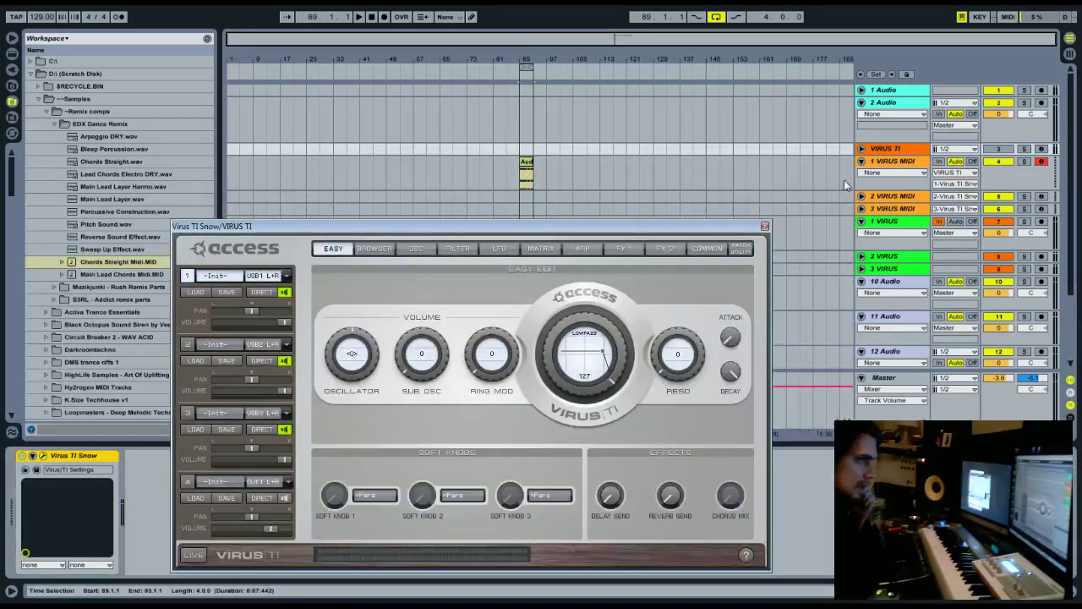
pyautogui.moveTo(530, 60); pyautogui.dragTo(545, 262)
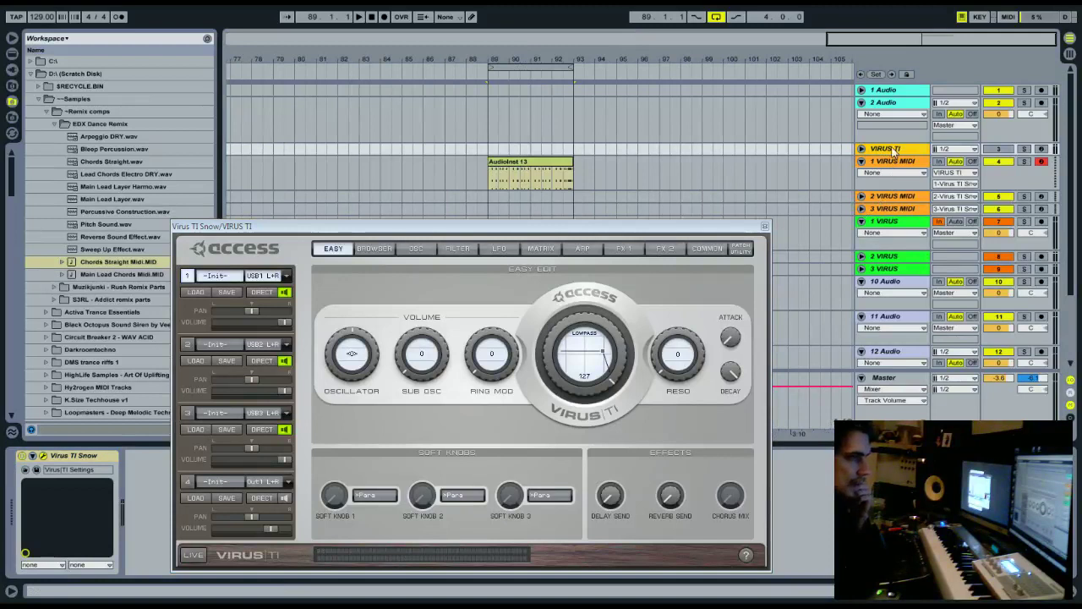
# - Look over the 1 VIRUS, 1 Audio and 10 Audio tracks and the remaining audio tracks of the set
pyautogui.click(900, 238)
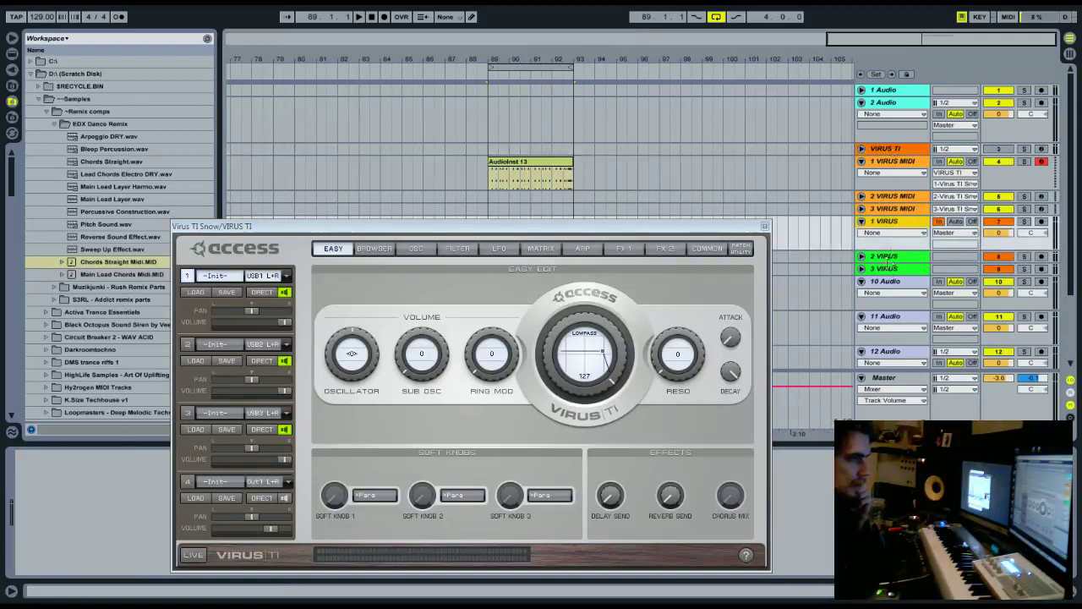
pyautogui.click(882, 105)
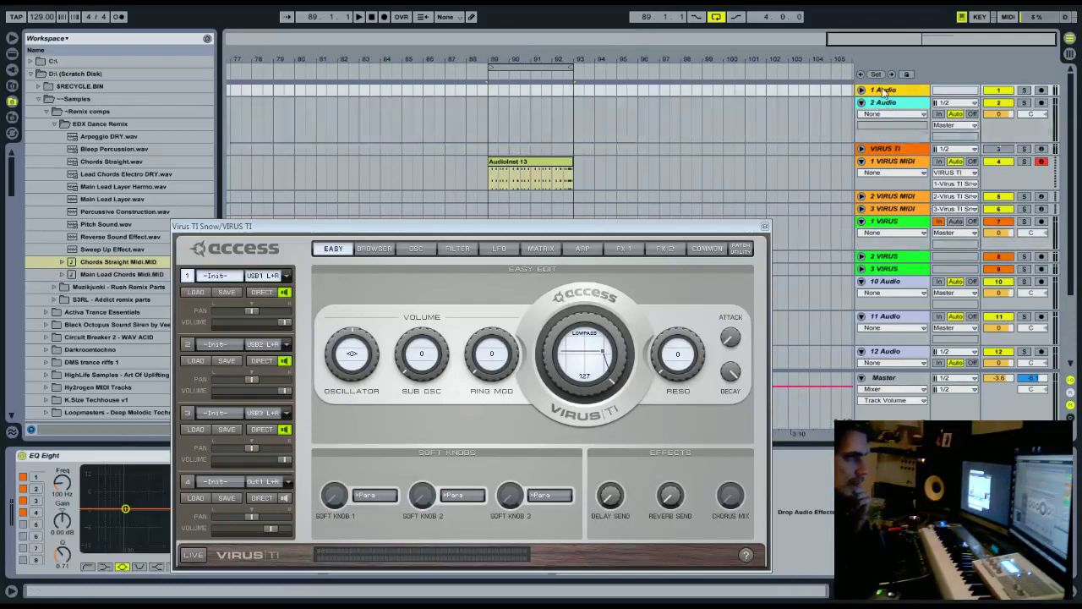
pyautogui.click(897, 283)
pyautogui.scroll(-4, 900, 288)
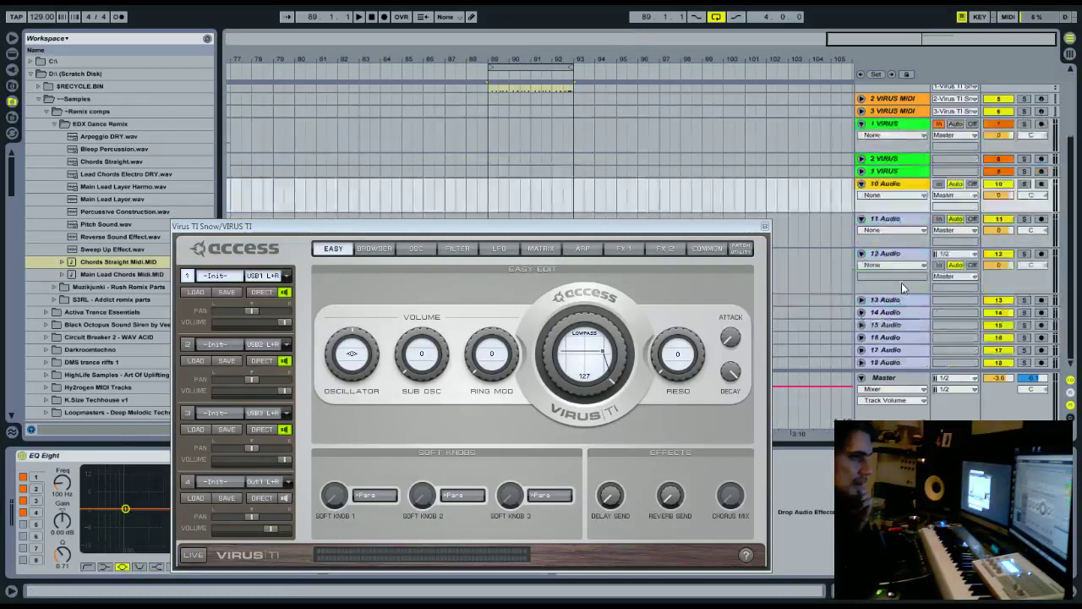
pyautogui.scroll(3, 902, 288)
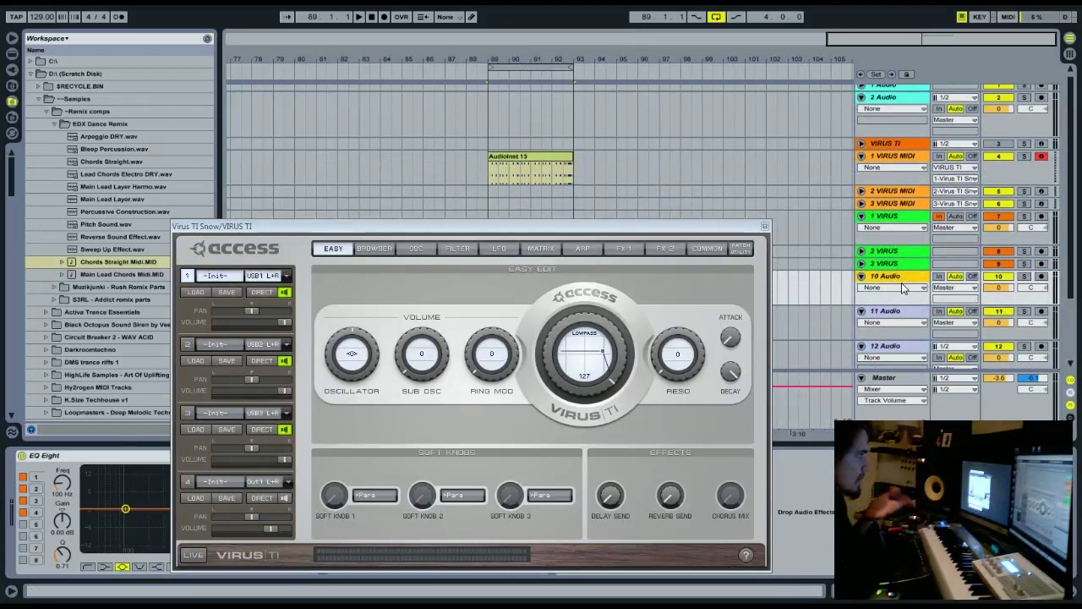
pyautogui.moveTo(285, 322)
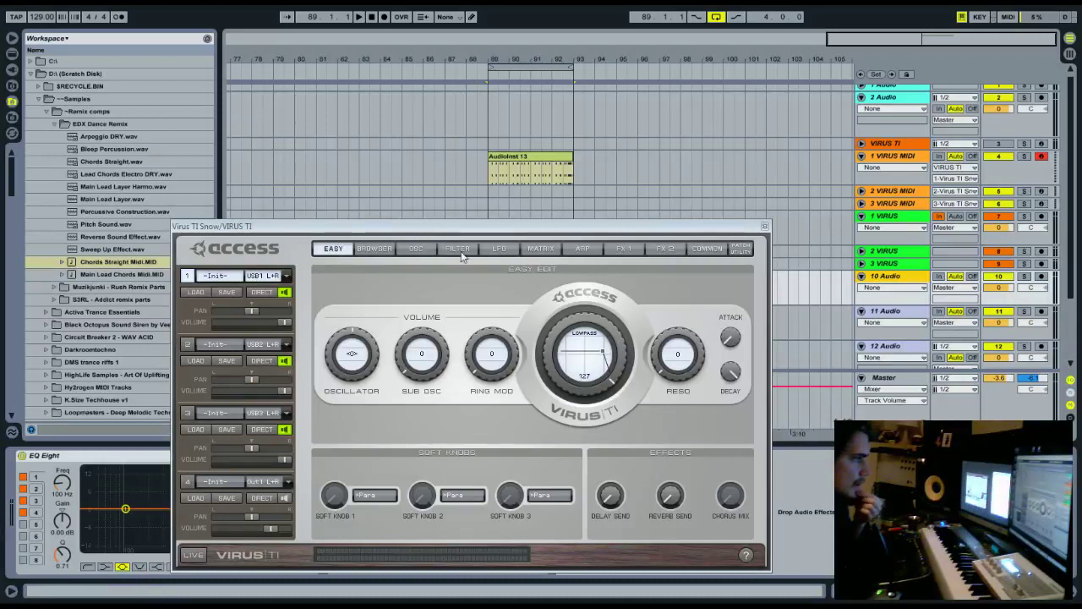
# - Audition the chord clip and look through the synth's patch browser, oscillator, filter and LFO pages
pyautogui.click(374, 248)
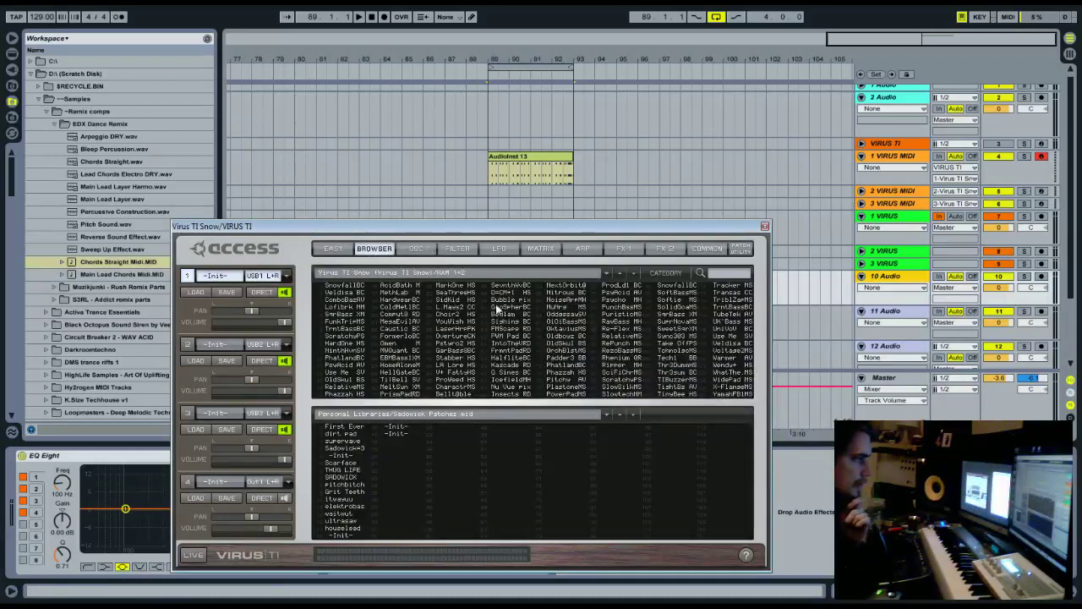
pyautogui.moveTo(512, 234); pyautogui.dragTo(508, 233)
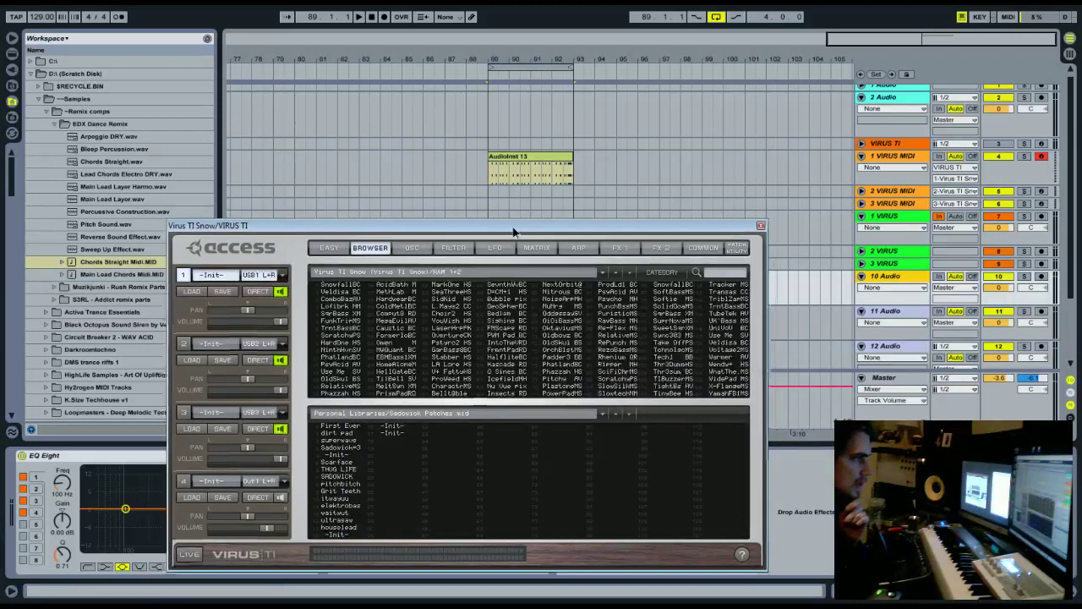
pyautogui.click(411, 248)
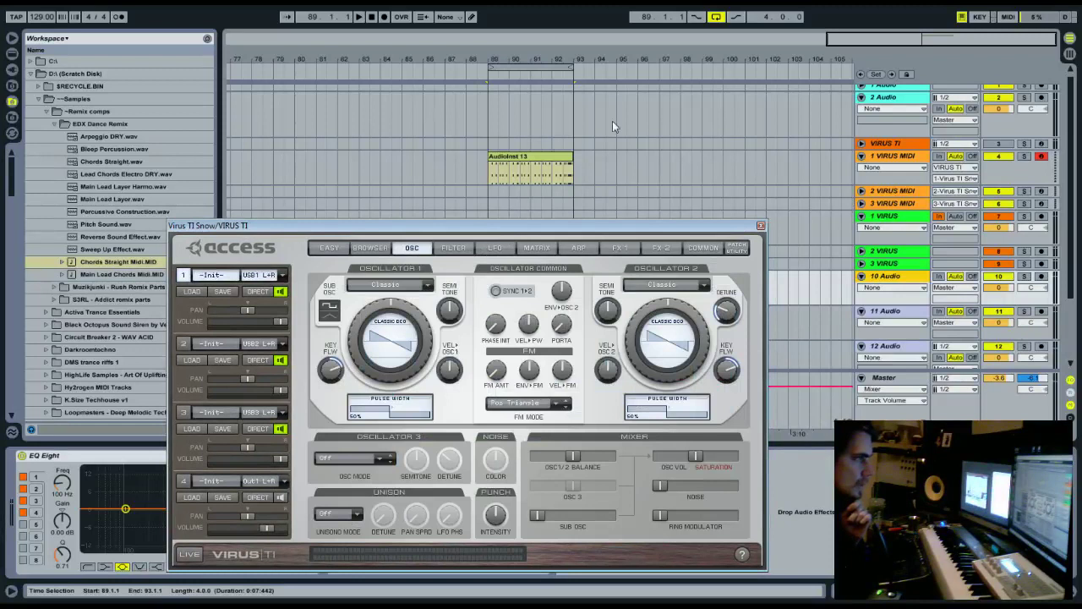
pyautogui.click(548, 169)
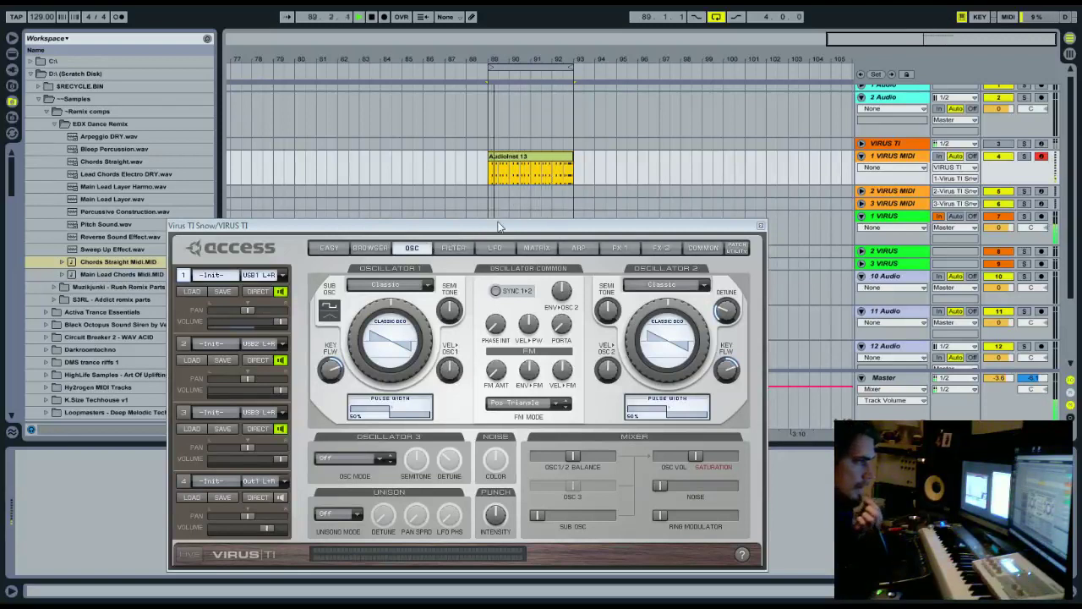
pyautogui.click(463, 246)
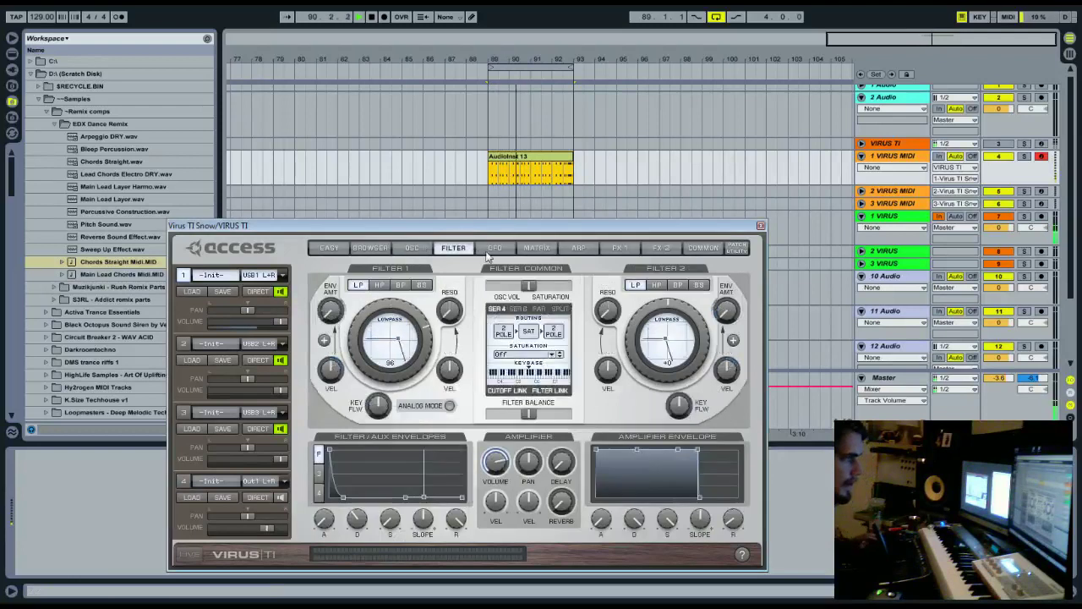
pyautogui.click(494, 247)
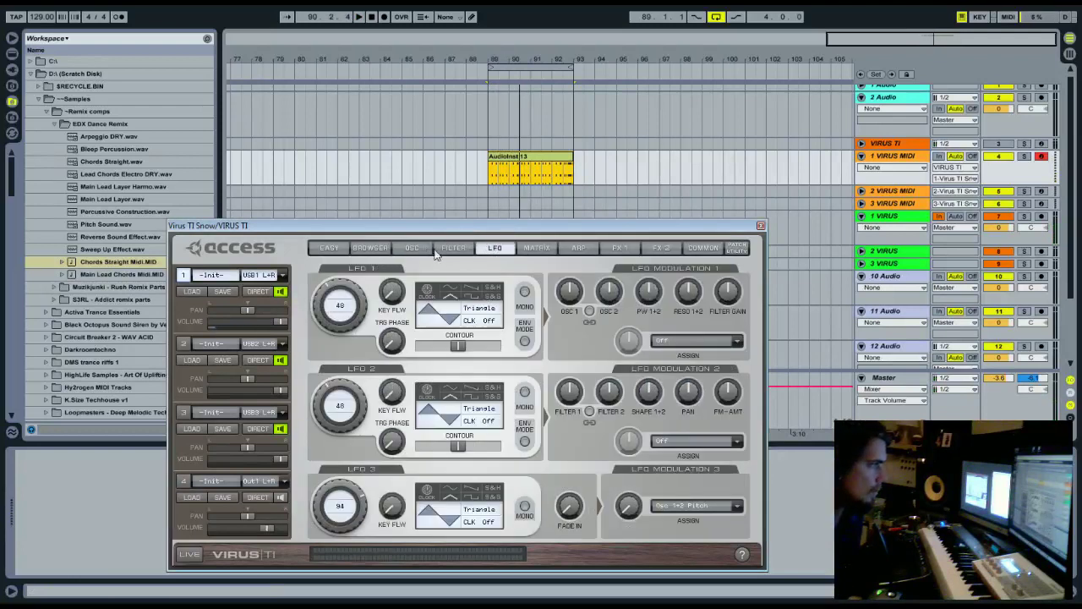
pyautogui.click(371, 247)
# - Change Oscillator 1 to HyperSaw and set its detune to 85
pyautogui.click(412, 247)
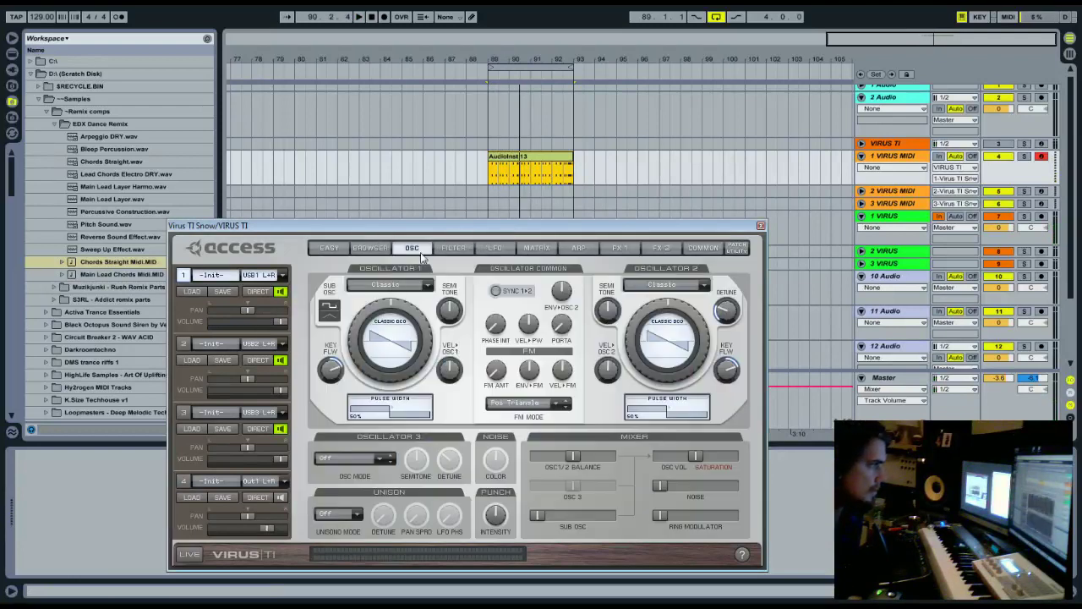
pyautogui.click(388, 285)
pyautogui.click(394, 303)
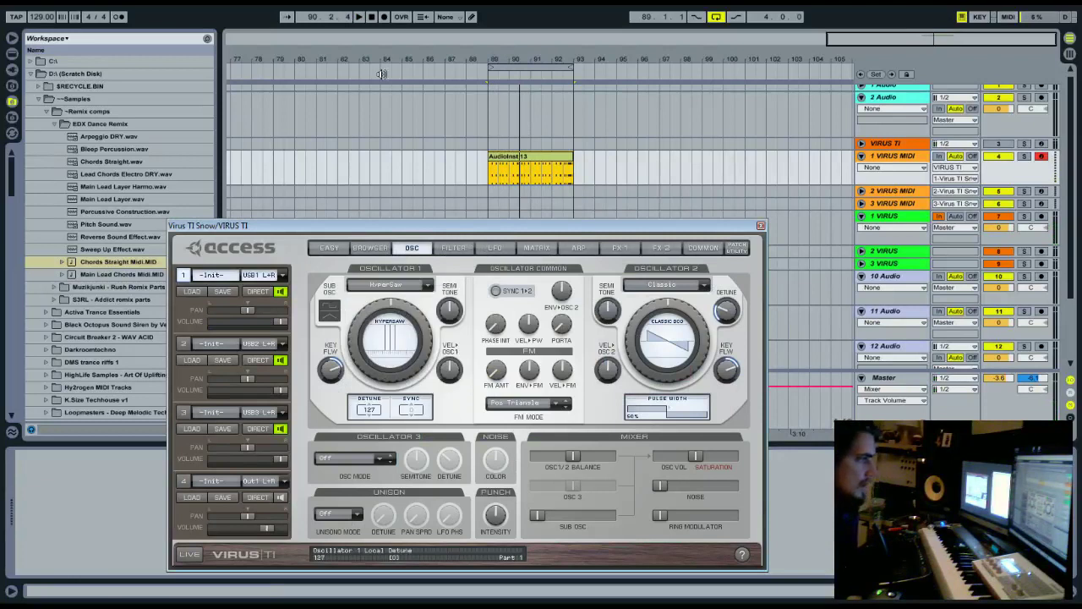
pyautogui.moveTo(372, 410); pyautogui.dragTo(378, 503)
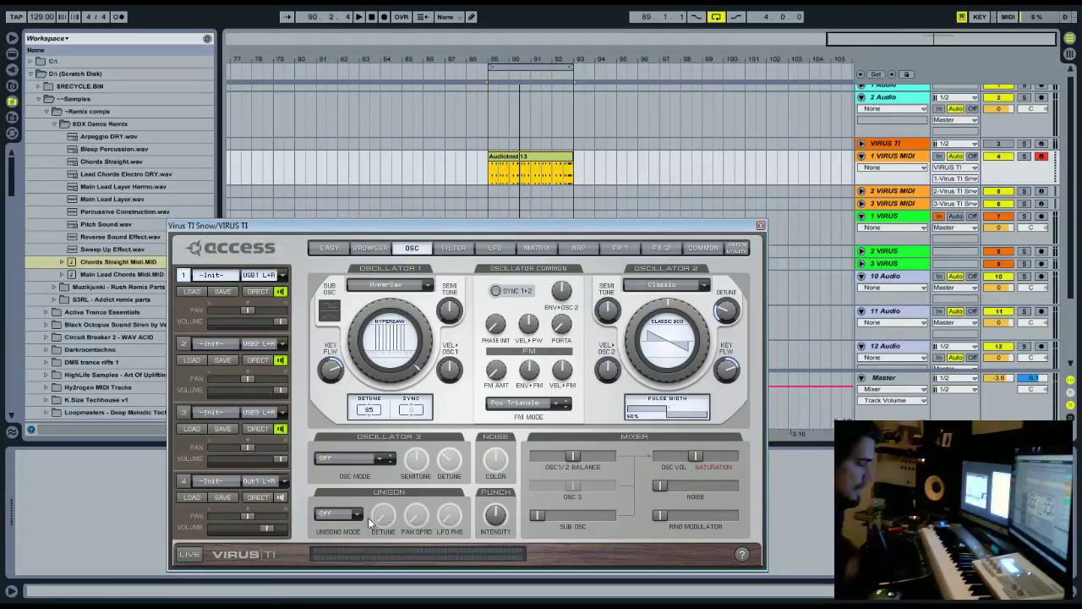
# - Play the chord loop, set the unison mode to 4 and raise the unison detune and pan spread
pyautogui.press('space')
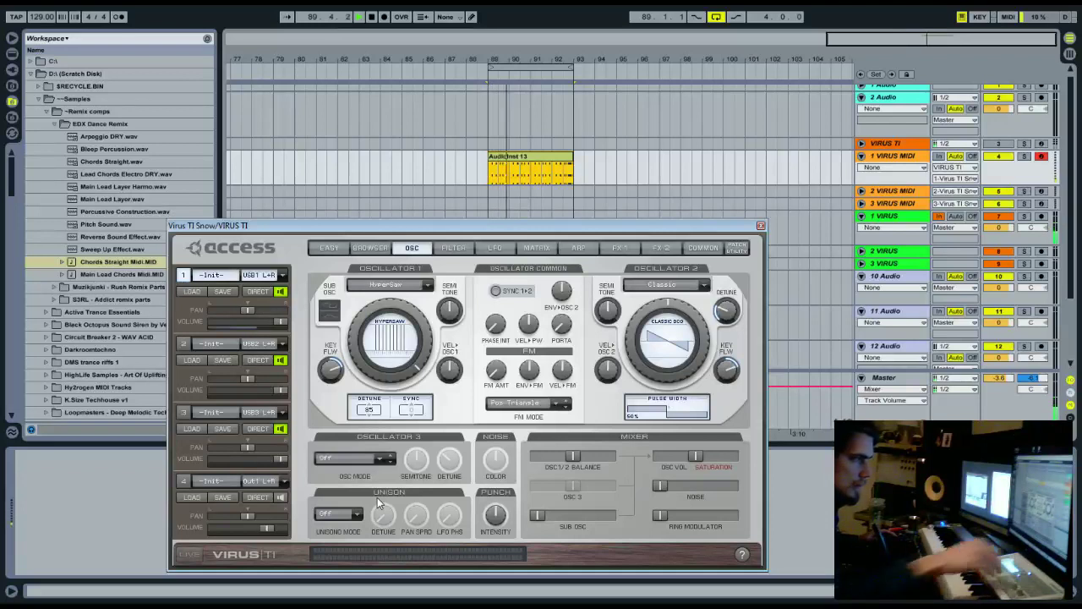
pyautogui.click(341, 513)
pyautogui.click(342, 559)
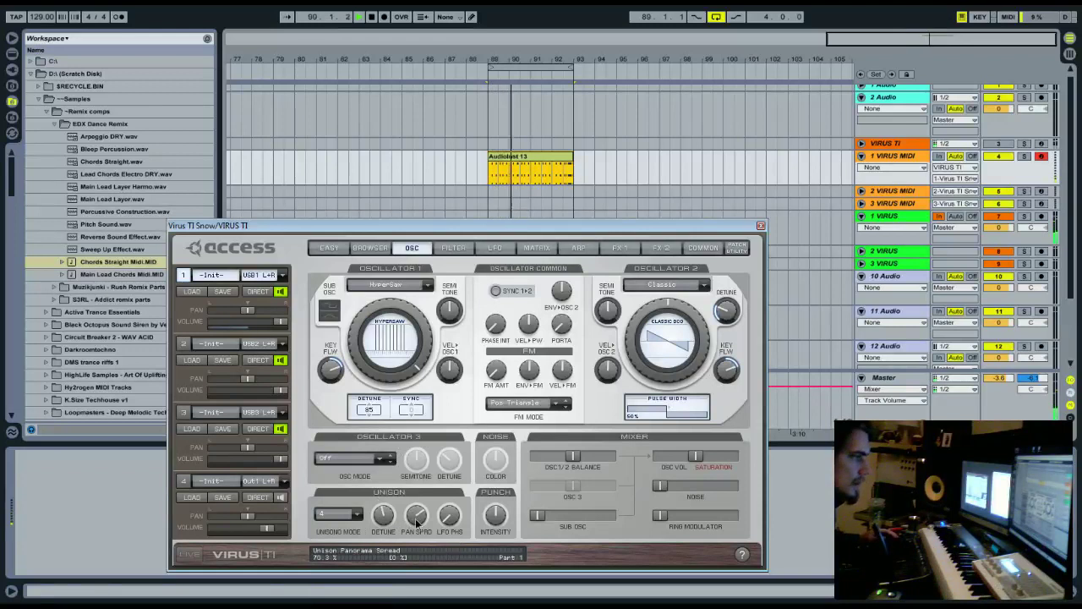
# - Check the synth's FX 1 and matrix pages, and raise the envelope amount on the filter page
pyautogui.click(620, 249)
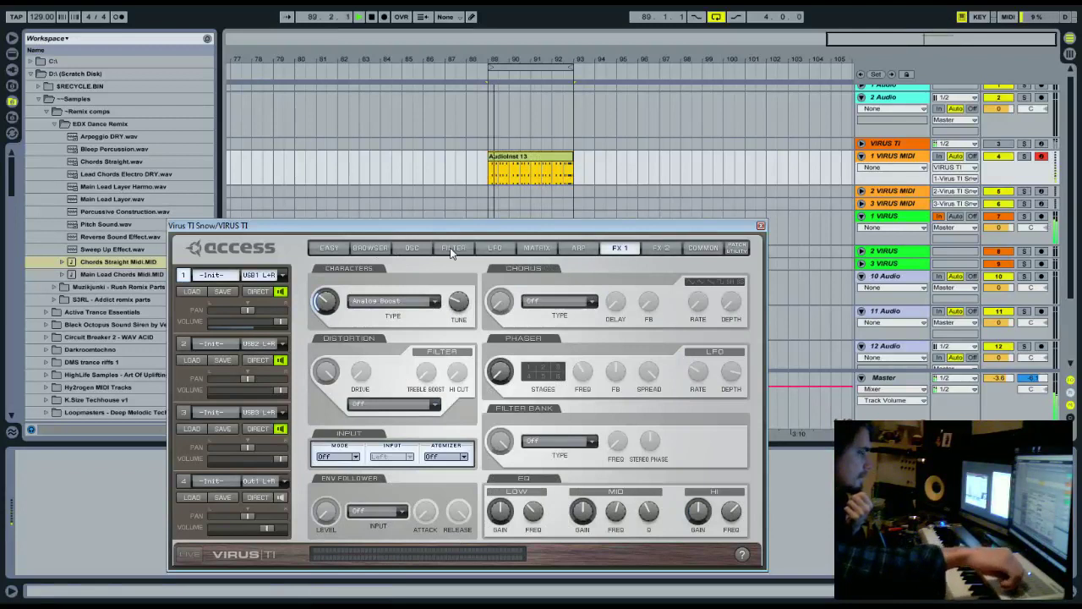
pyautogui.click(1042, 160)
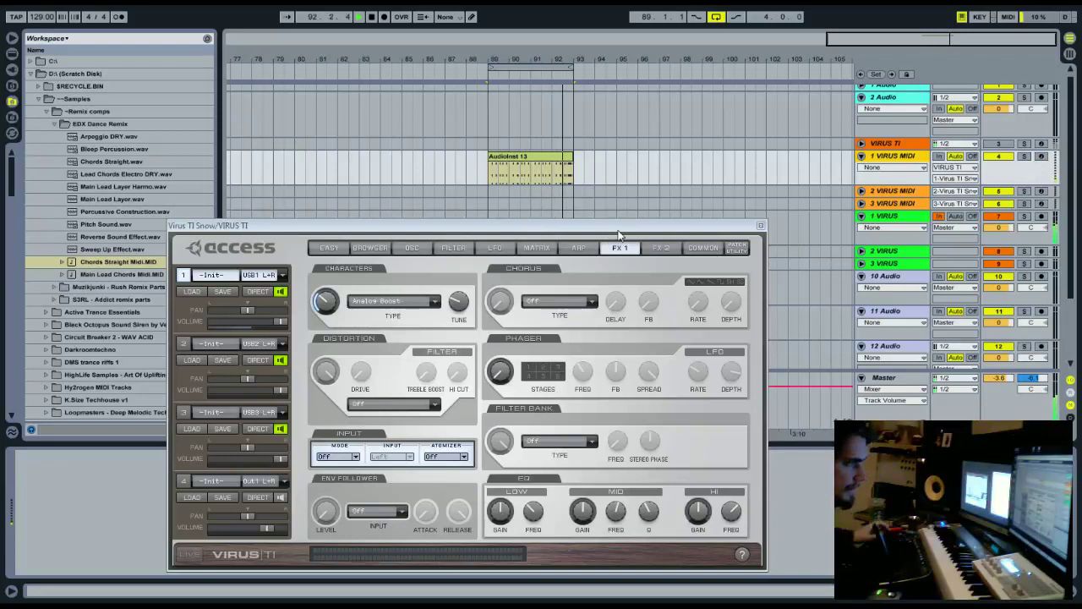
pyautogui.click(539, 248)
pyautogui.click(449, 251)
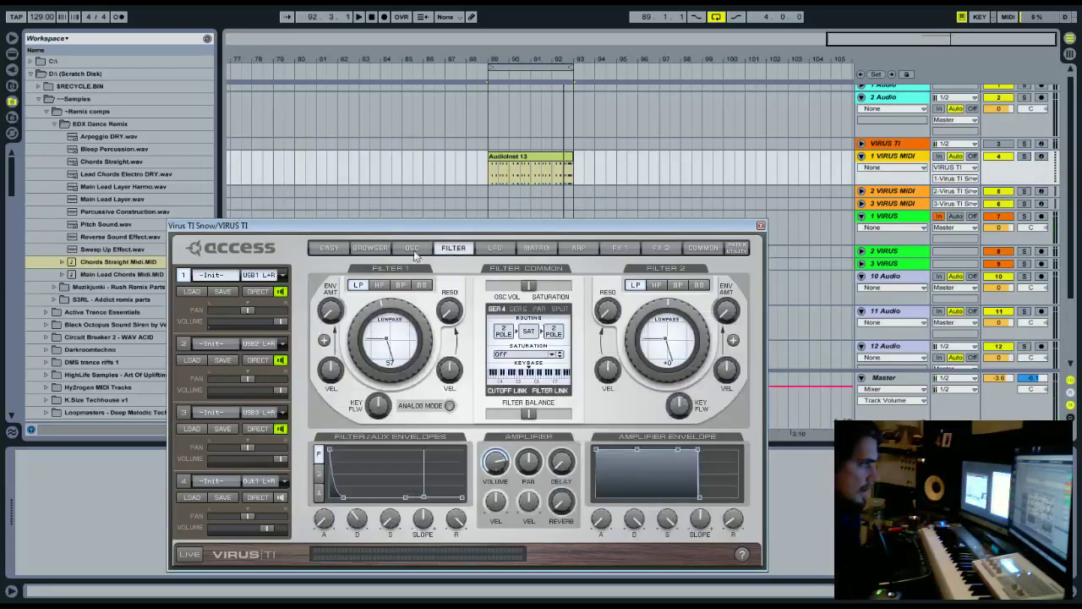
pyautogui.moveTo(341, 311); pyautogui.dragTo(344, 302)
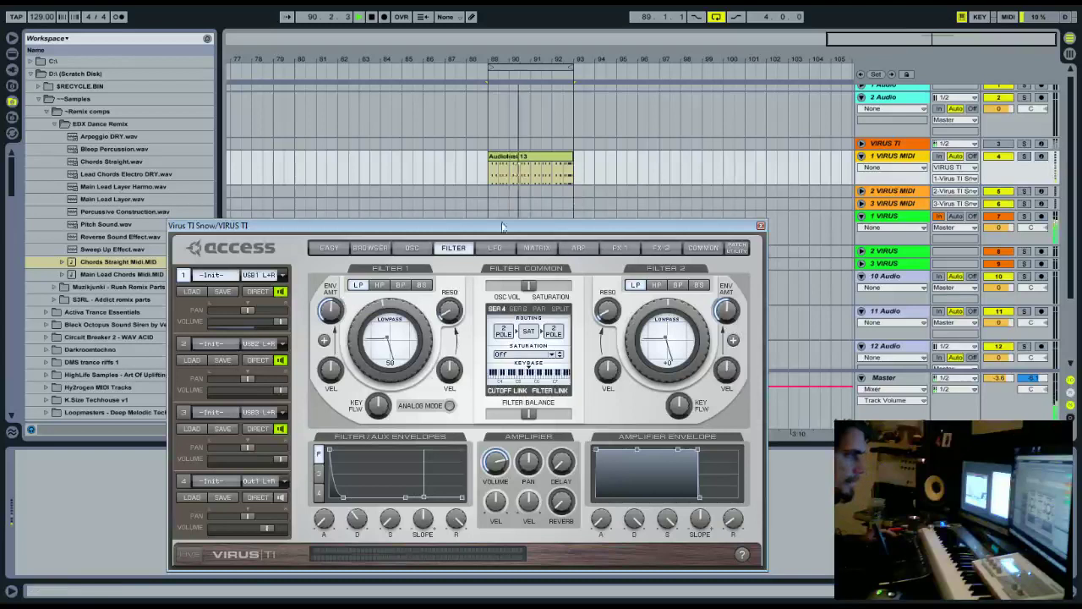
# - Look through the synth's arpeggiator, FX 1 and LFO pages and return to the filter settings
pyautogui.click(580, 248)
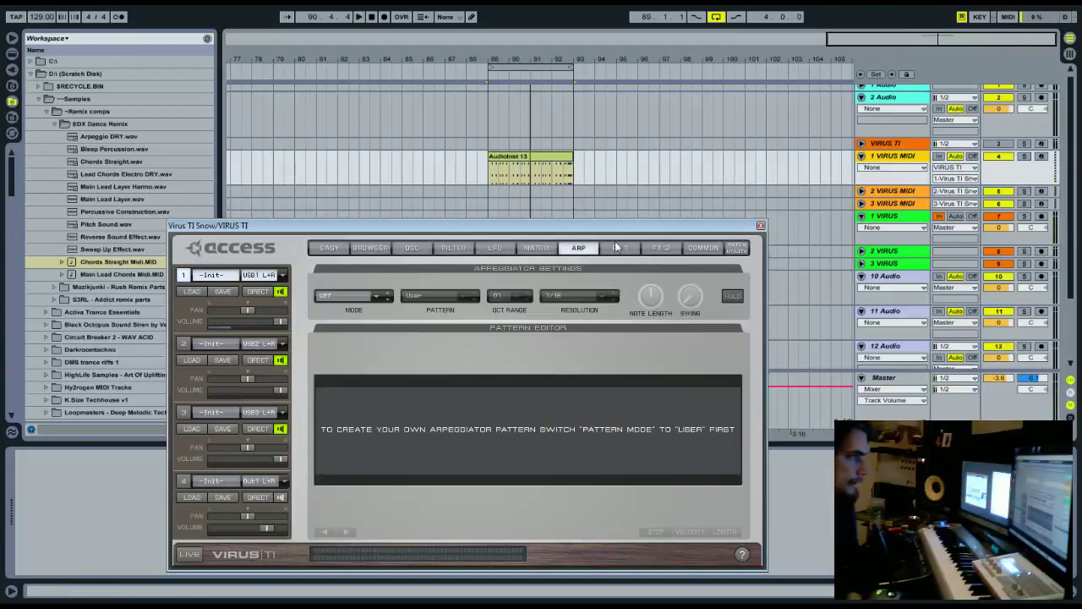
pyautogui.click(618, 247)
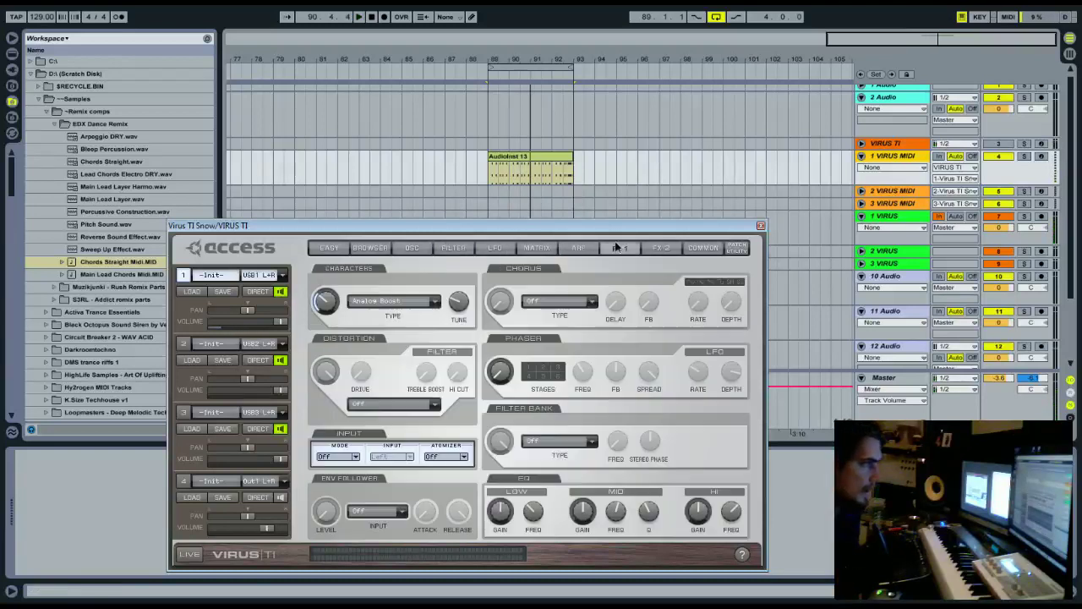
pyautogui.click(496, 248)
pyautogui.click(461, 252)
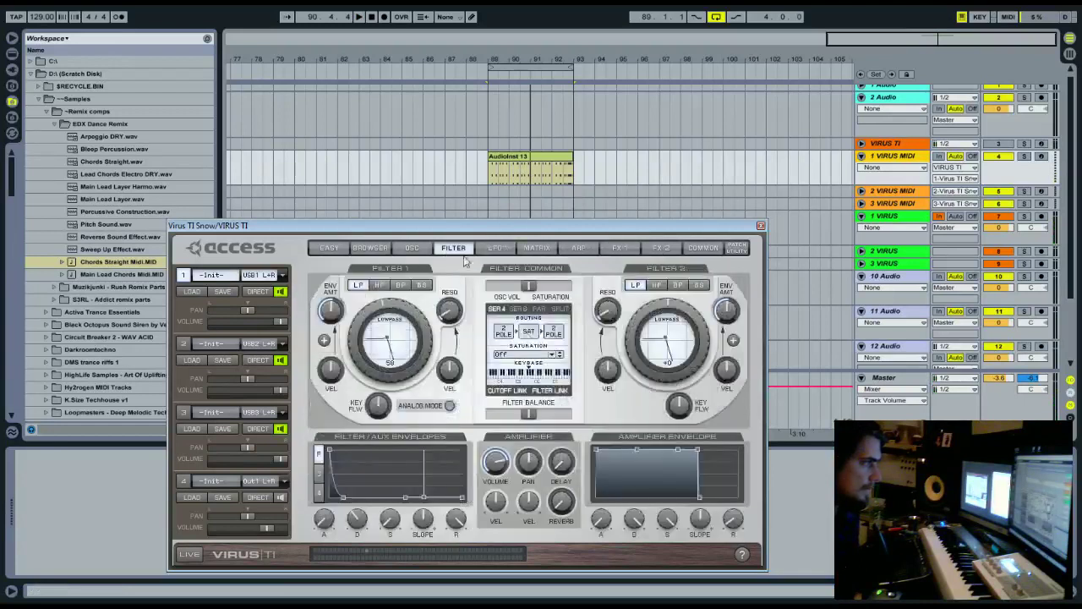
# - Set the filter saturation type to Rectifier and raise the oscillator volume into saturation slightly above centre
pyautogui.click(525, 355)
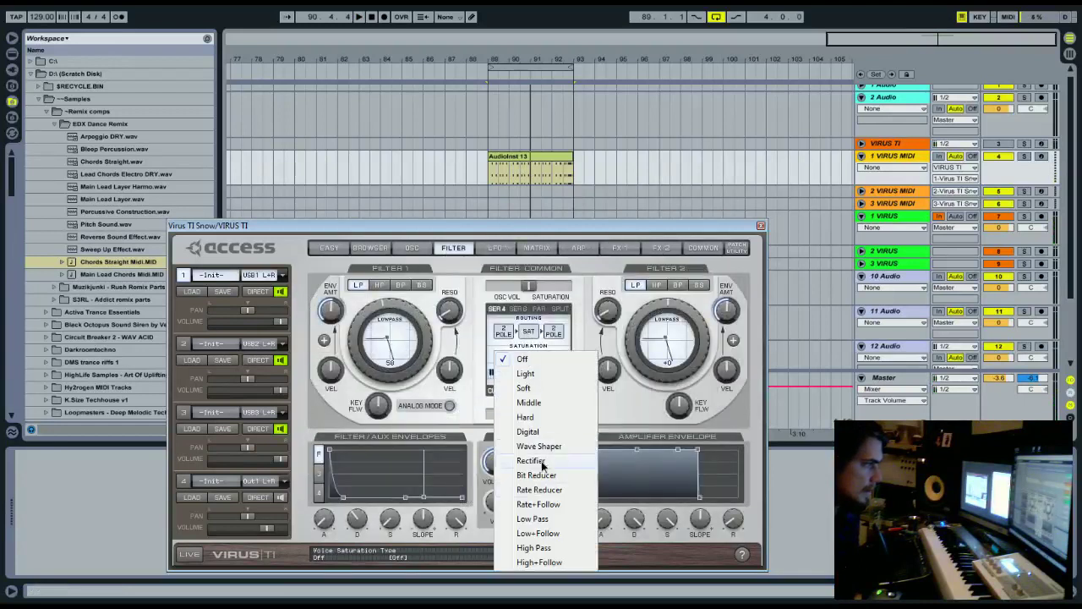
pyautogui.click(531, 461)
pyautogui.moveTo(529, 286); pyautogui.dragTo(550, 309)
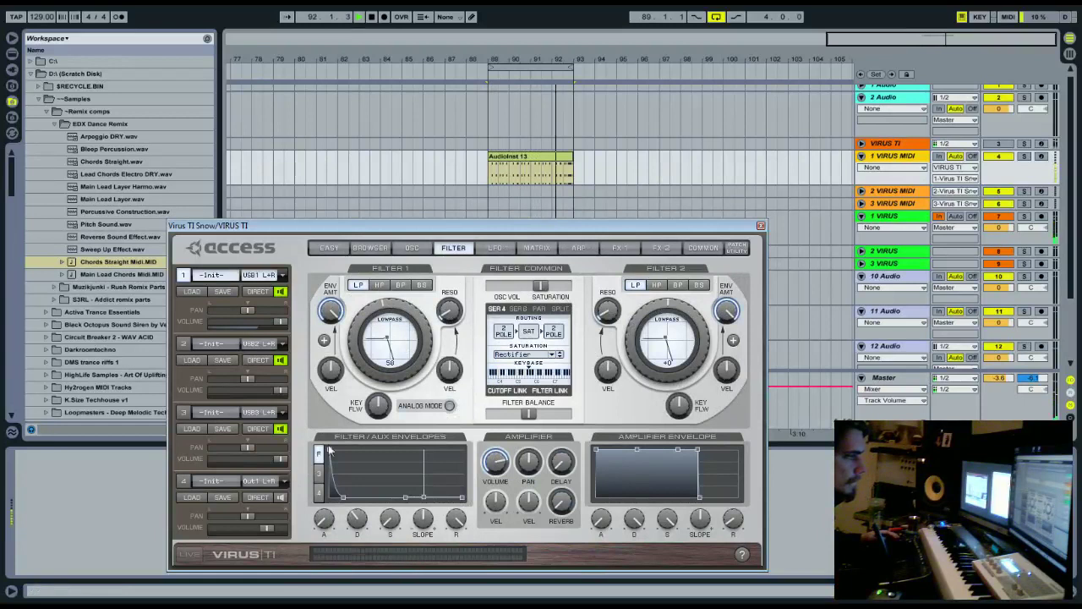
# - Lower the Filter 1 cutoff to 0 and slightly reduce its envelope amount
pyautogui.moveTo(357, 330); pyautogui.dragTo(366, 406)
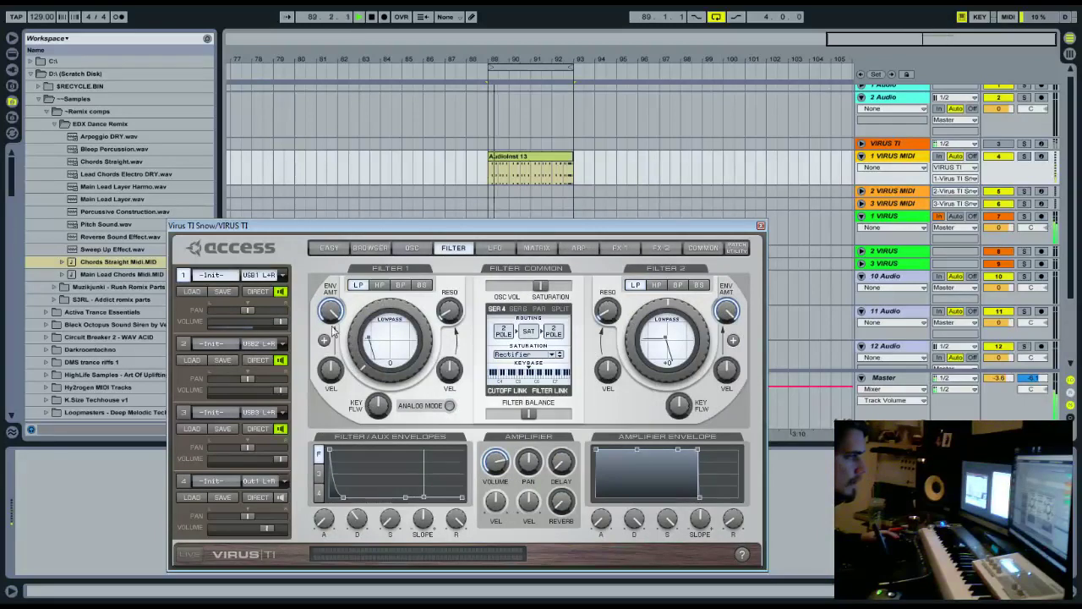
pyautogui.moveTo(327, 309)
pyautogui.mouseDown()
pyautogui.moveTo(330, 337)
pyautogui.moveTo(328, 316)
pyautogui.mouseUp()
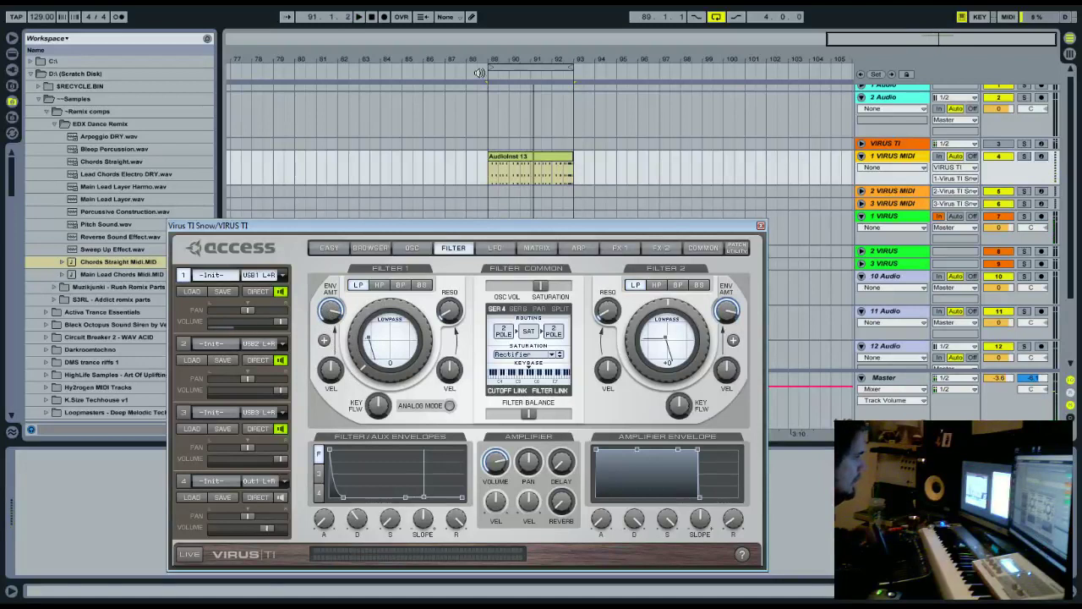
# - Open the second effects page, turn on the reverb and set its send to -7.0 dB while playing the chord loop
pyautogui.click(369, 248)
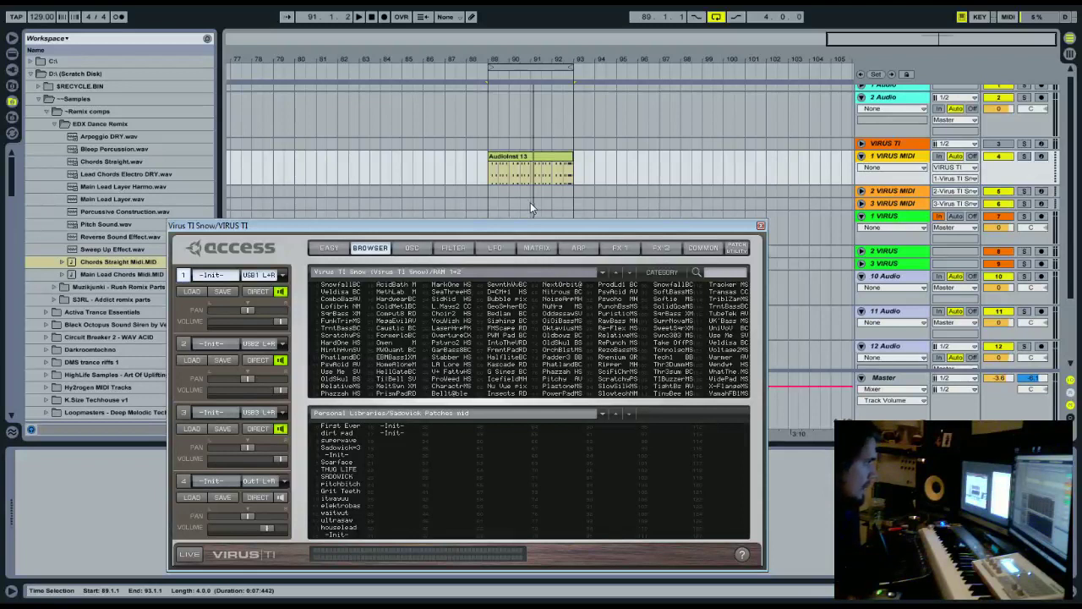
pyautogui.click(537, 247)
pyautogui.click(578, 248)
pyautogui.click(626, 248)
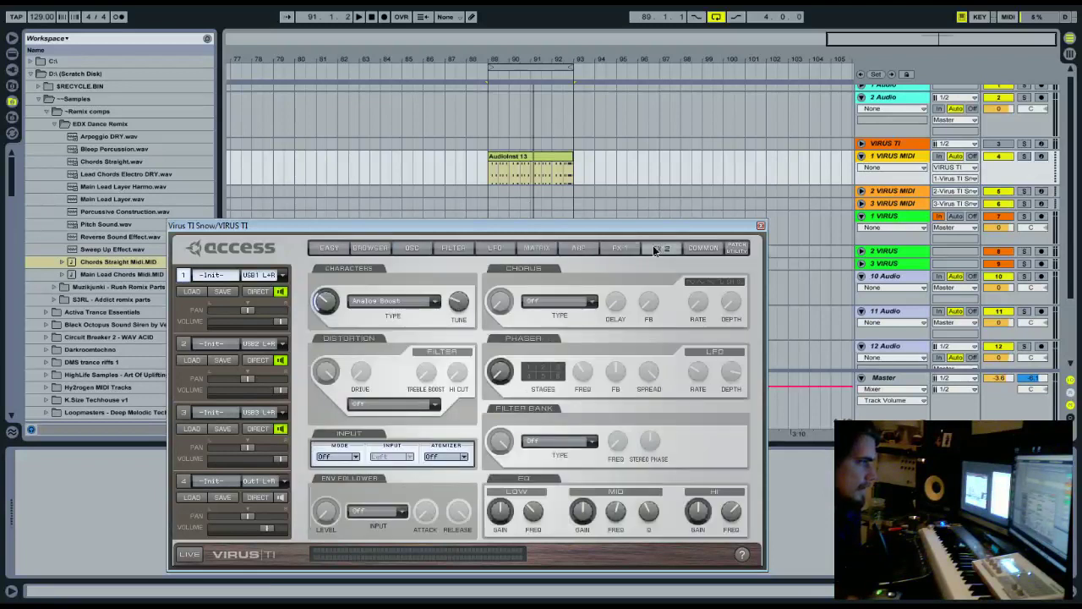
pyautogui.click(658, 248)
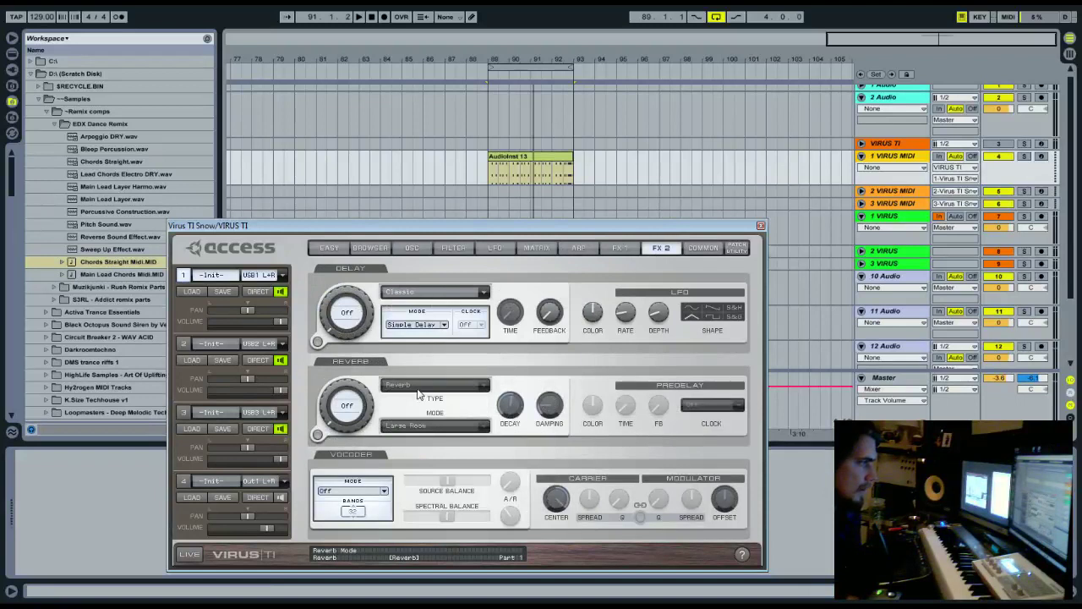
pyautogui.moveTo(326, 424); pyautogui.dragTo(327, 340)
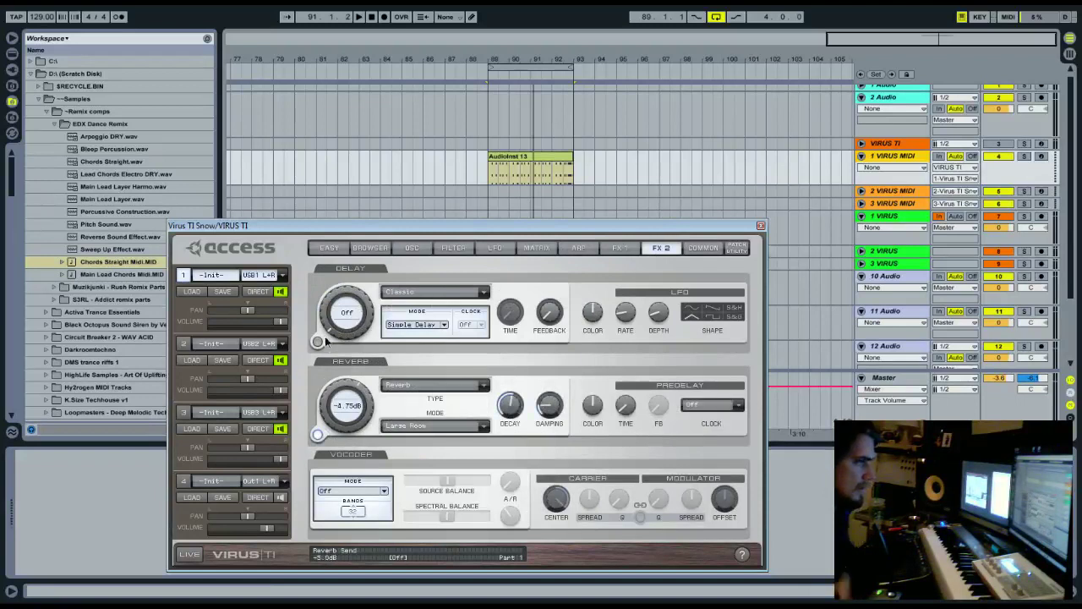
pyautogui.press('space')
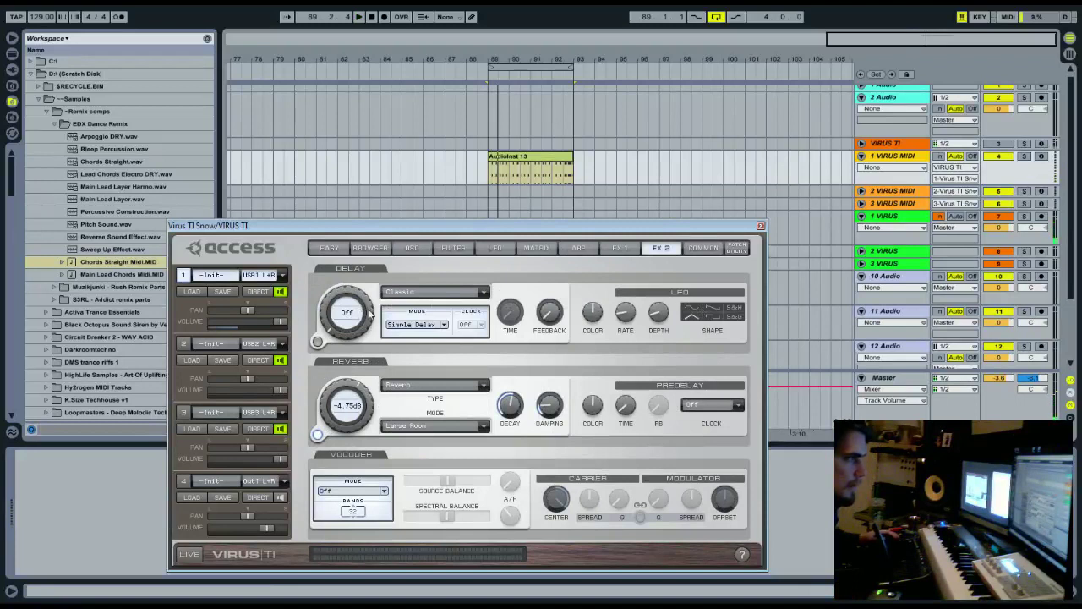
pyautogui.moveTo(354, 387); pyautogui.dragTo(349, 394)
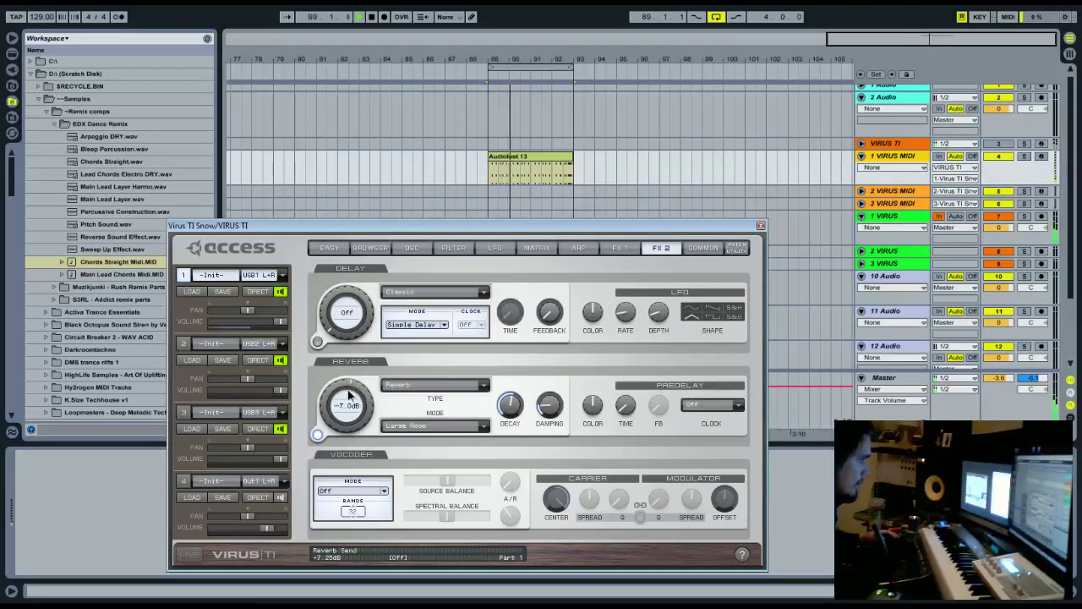
# - Set the reverb predelay clock to 1/4 and play the chord loop
pyautogui.click(713, 405)
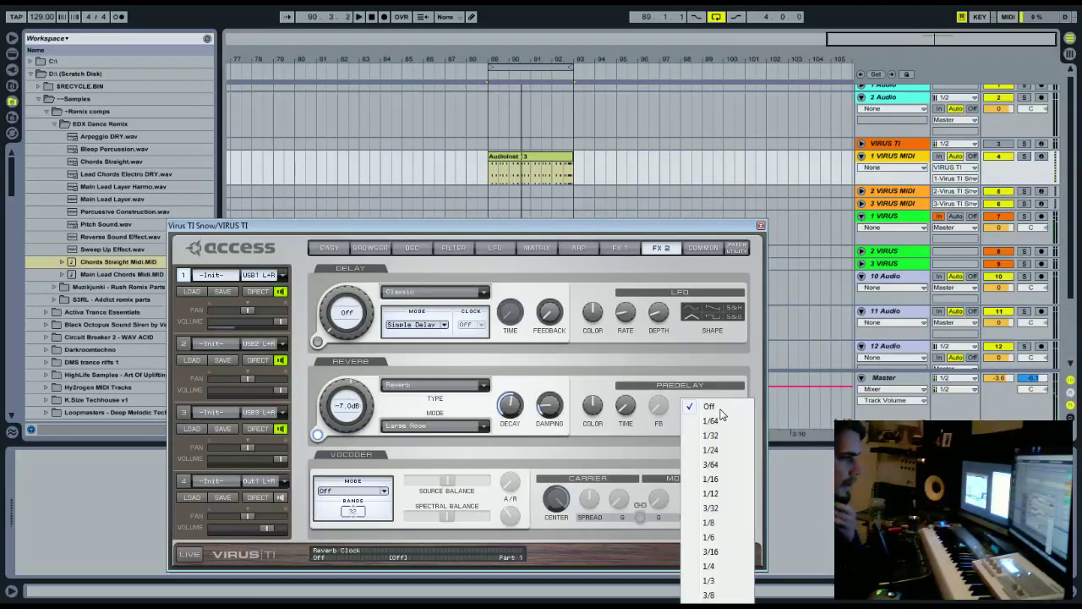
pyautogui.click(709, 565)
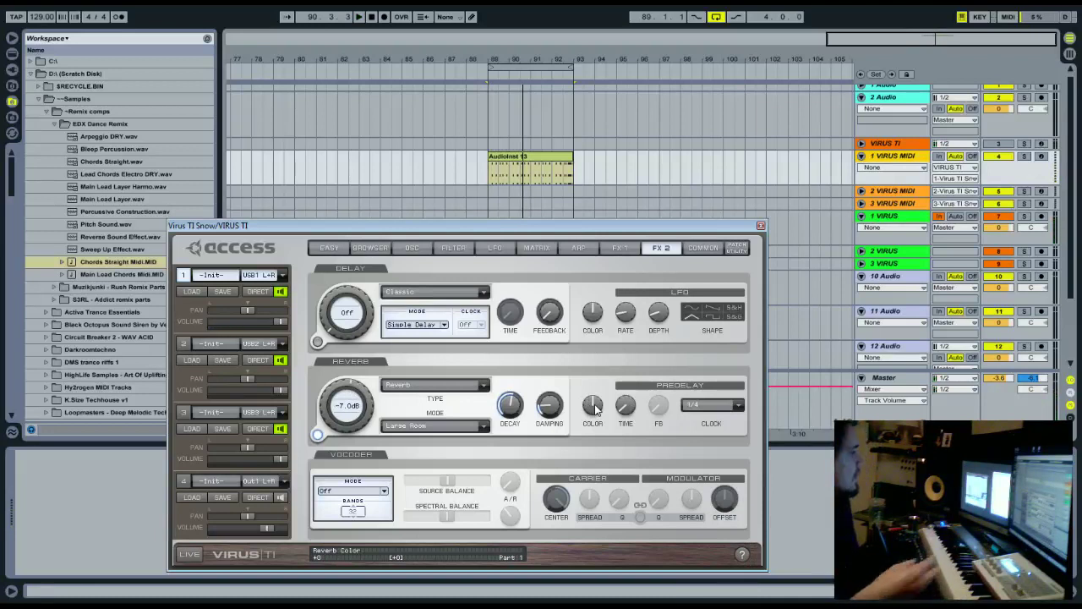
pyautogui.press('space')
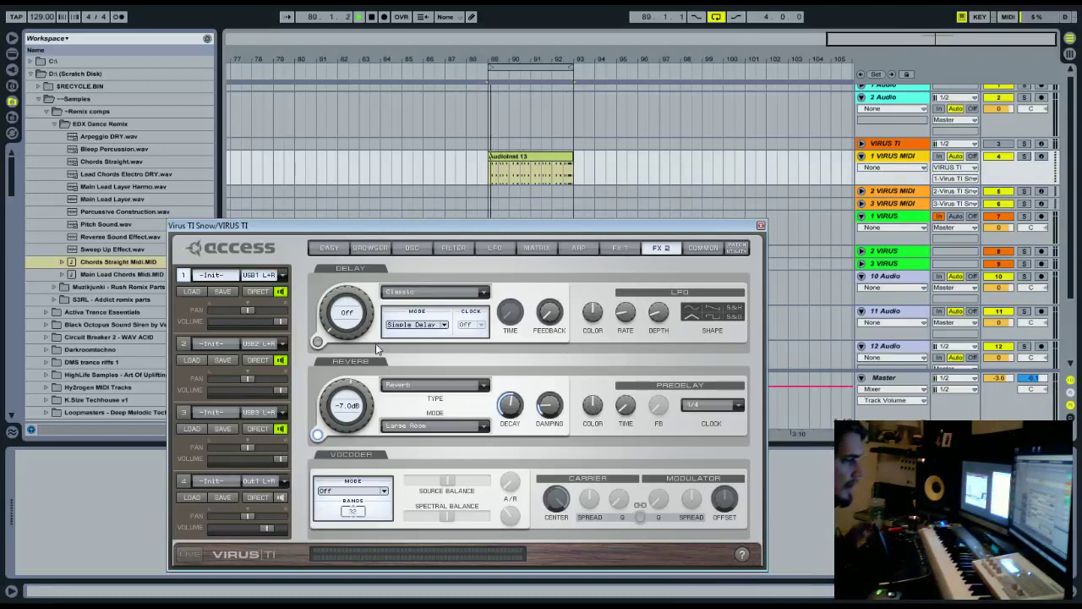
# - Adjust the reverb send, shorten the reverb decay and slightly increase the damping
pyautogui.moveTo(347, 406); pyautogui.dragTo(348, 402)
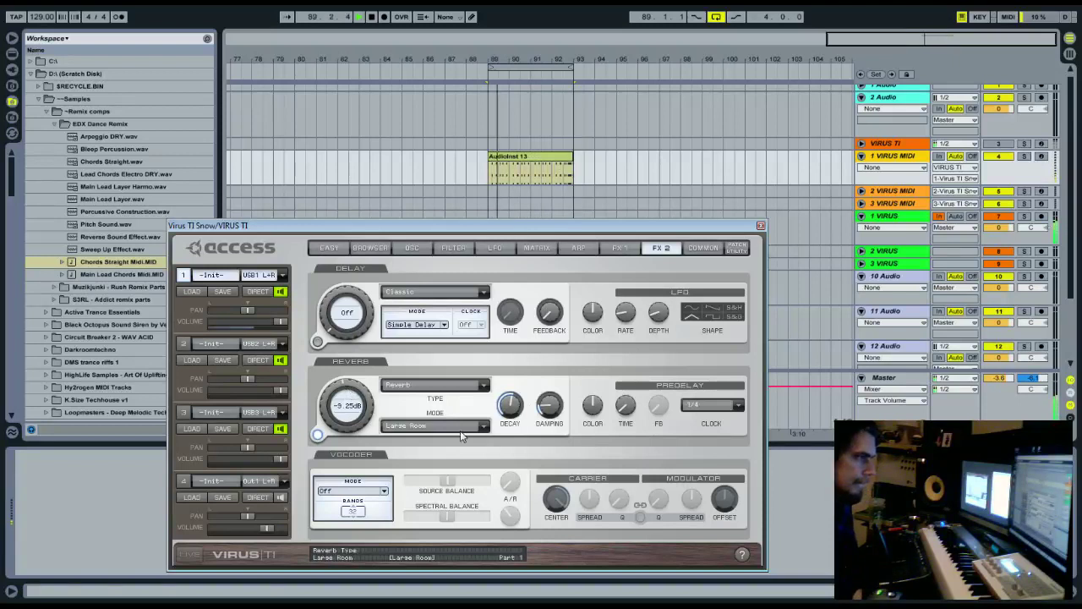
pyautogui.moveTo(509, 408); pyautogui.dragTo(506, 436)
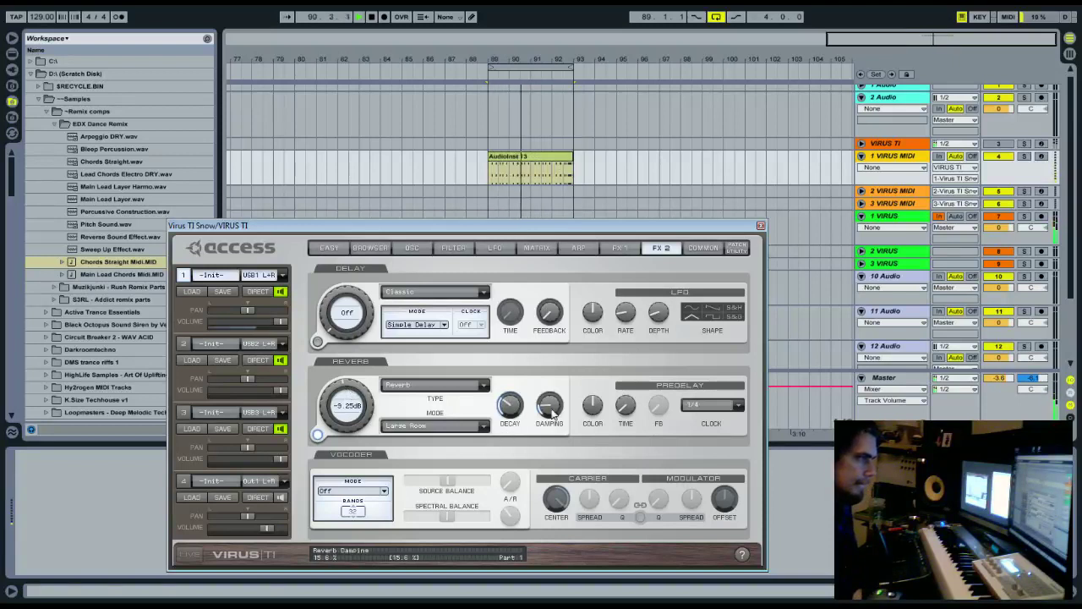
# - Try the Ambience reverb mode, settle on Small Room and lower the reverb send to -12.5 dB
pyautogui.click(478, 427)
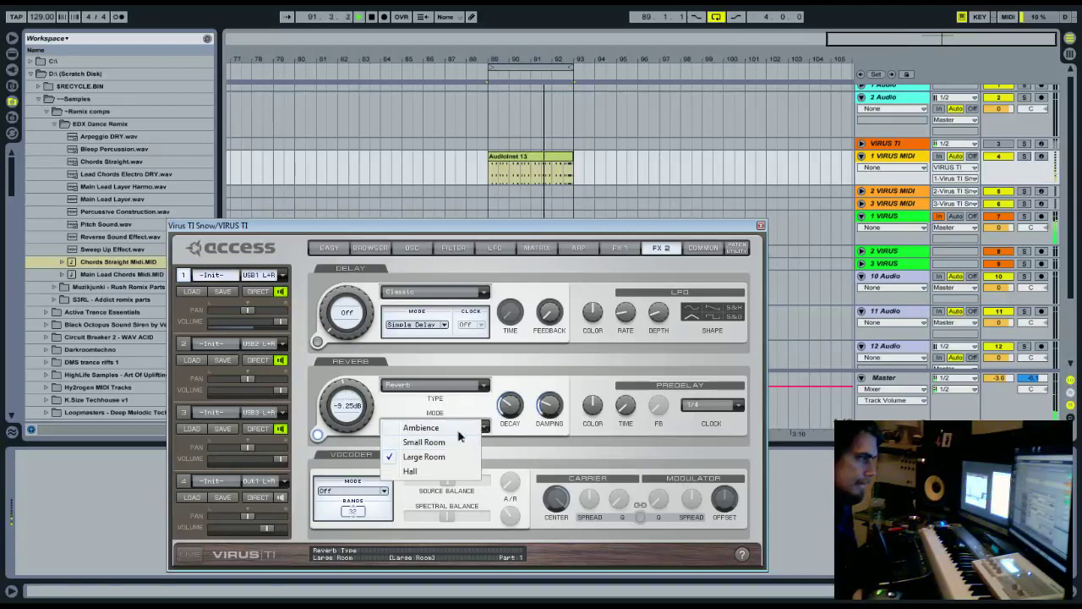
pyautogui.click(458, 429)
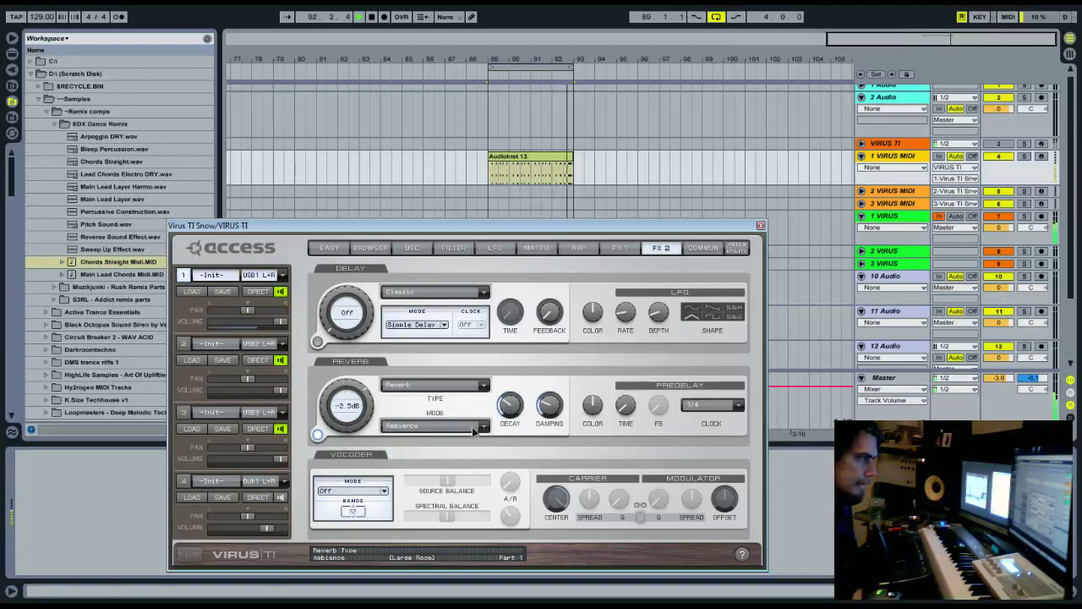
pyautogui.click(475, 428)
pyautogui.click(458, 442)
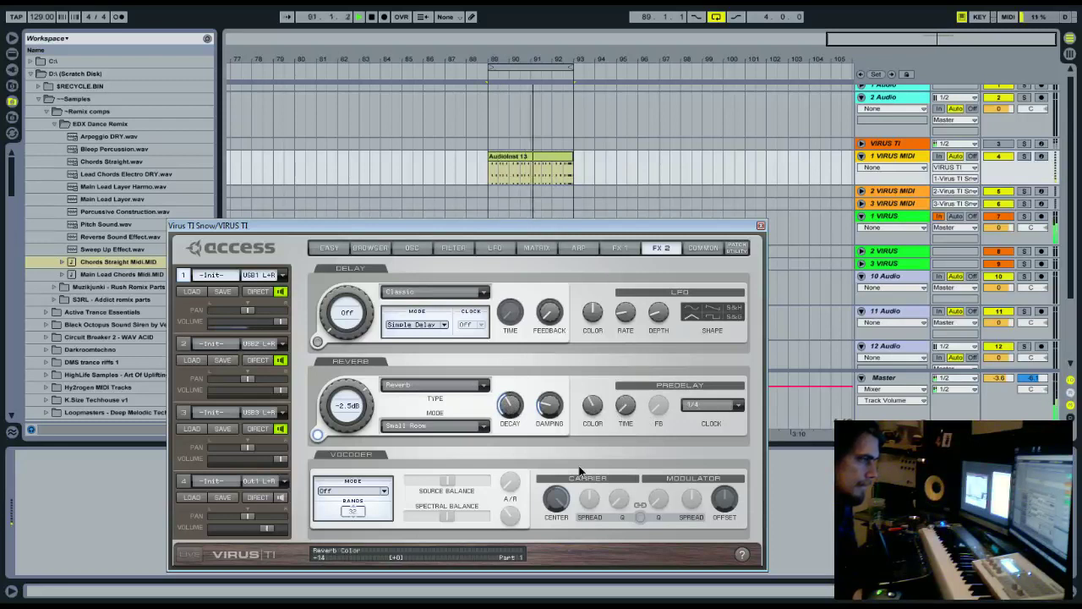
pyautogui.moveTo(337, 376); pyautogui.dragTo(333, 405)
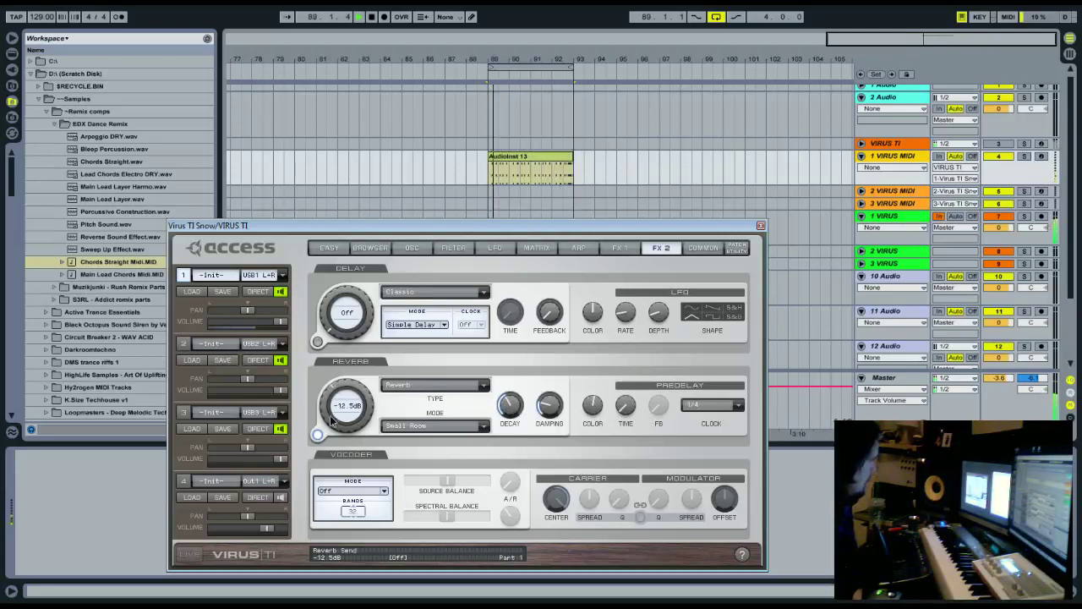
# - Try the reverb predelay clock at 1/8 and return it to 1/4
pyautogui.click(712, 405)
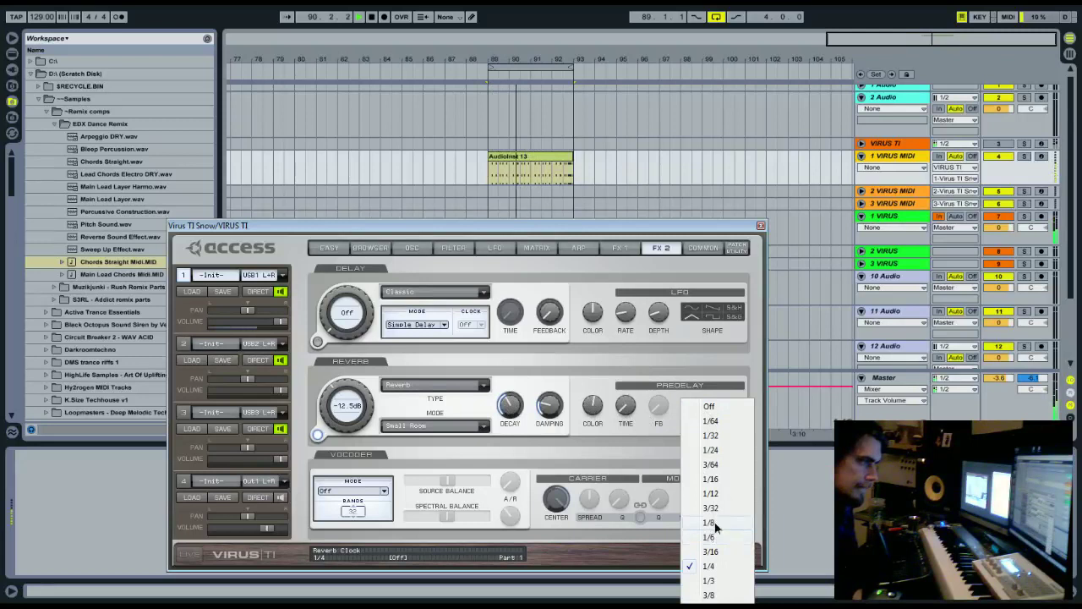
pyautogui.click(710, 523)
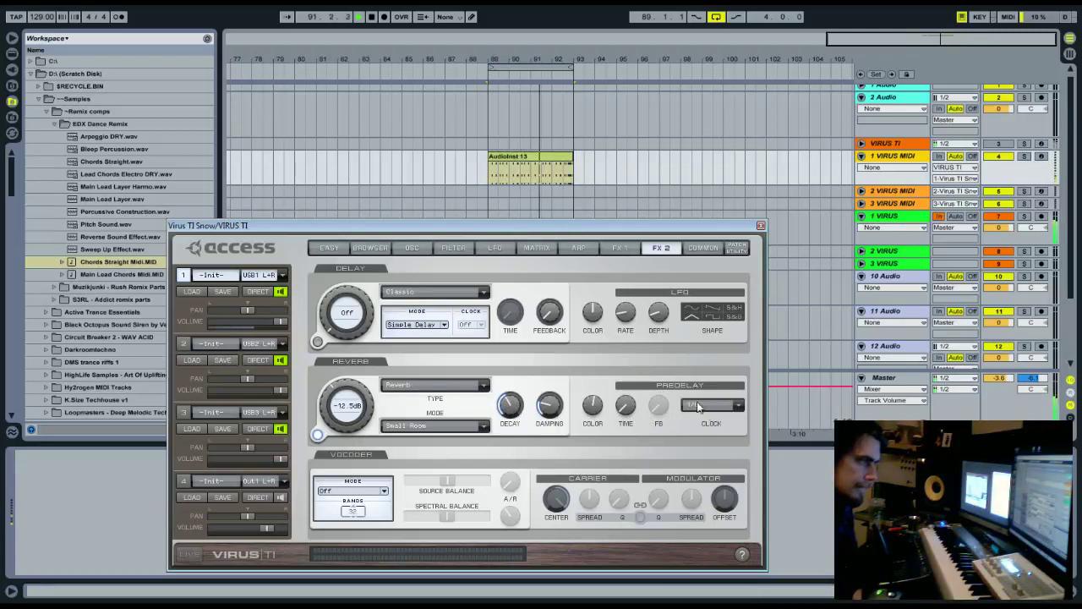
pyautogui.click(697, 406)
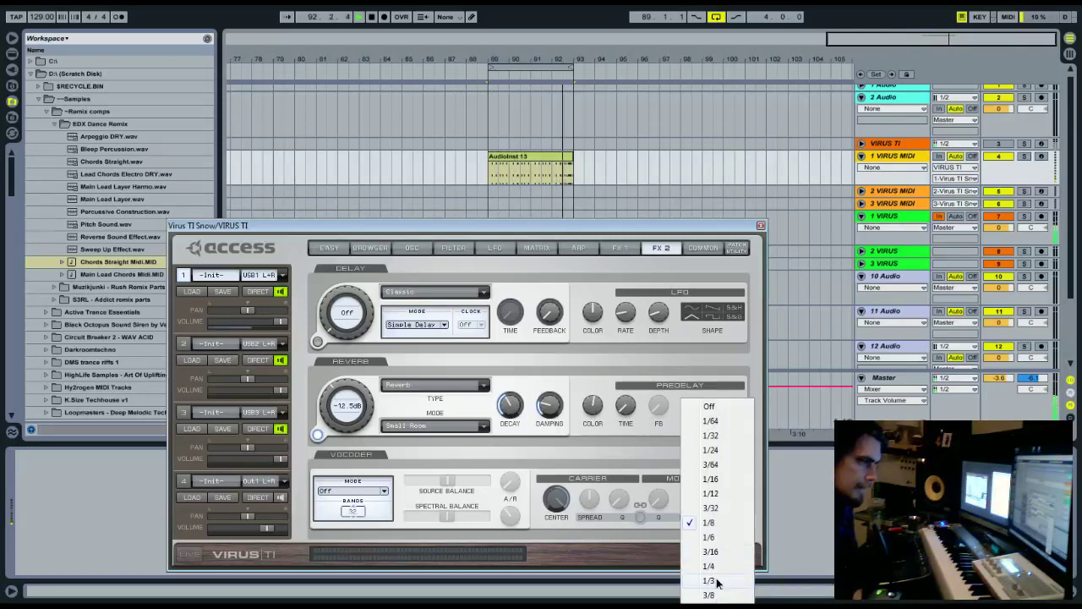
pyautogui.click(716, 572)
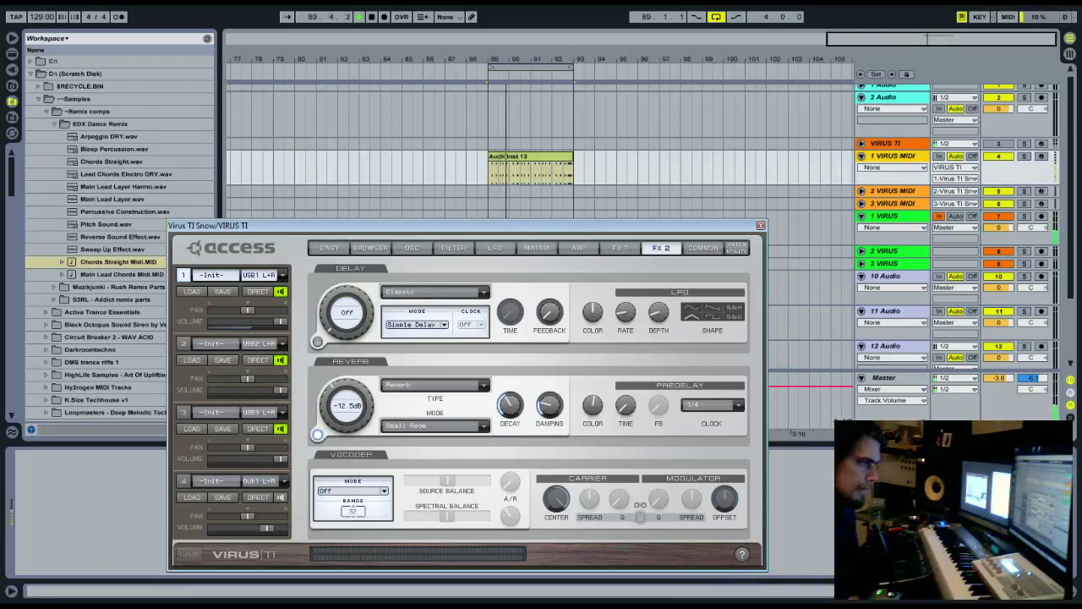
# - Turn on the delay with a send of -15.8 dB, set its clock to 1/6 and raise its feedback
pyautogui.moveTo(329, 327); pyautogui.dragTo(329, 303)
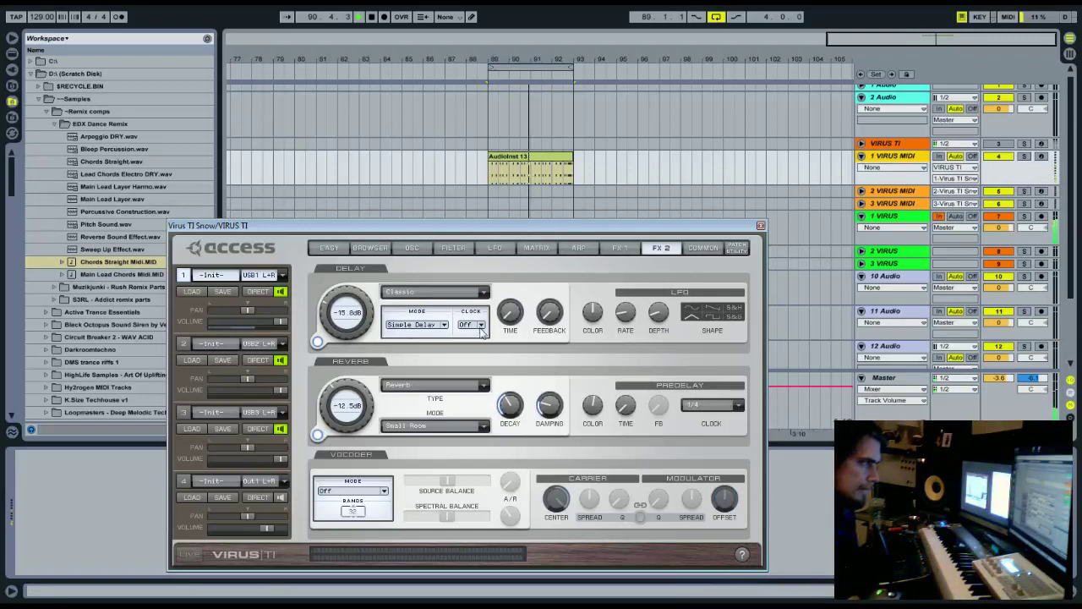
pyautogui.click(480, 327)
pyautogui.click(499, 461)
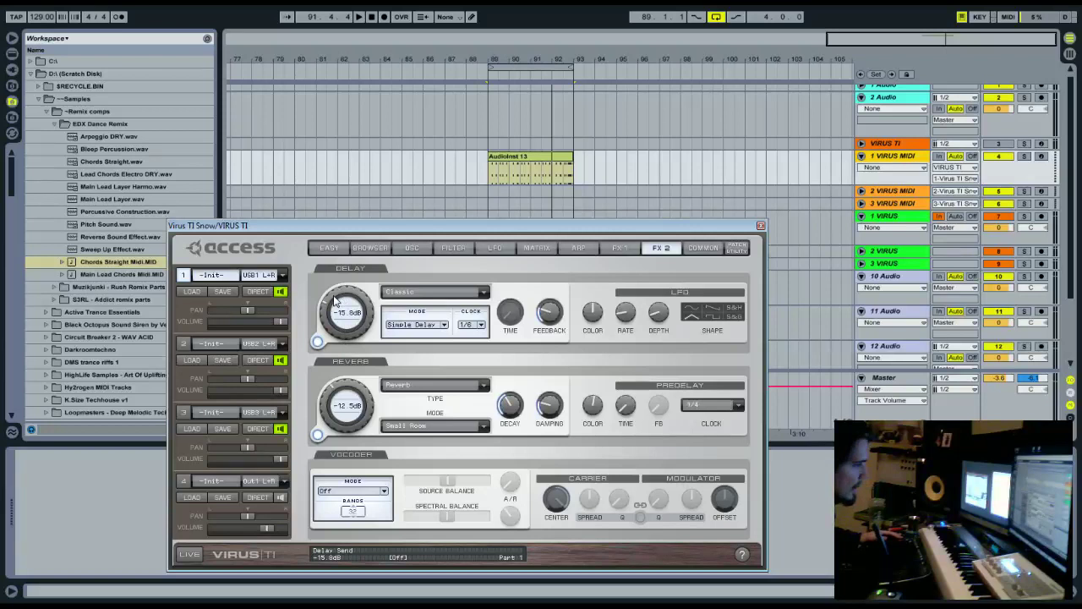
# - Raise the delay send to 0/-3.3 dB while the loop plays, and set the delay clock to 1/16
pyautogui.press('space')
pyautogui.moveTo(332, 303); pyautogui.dragTo(348, 242)
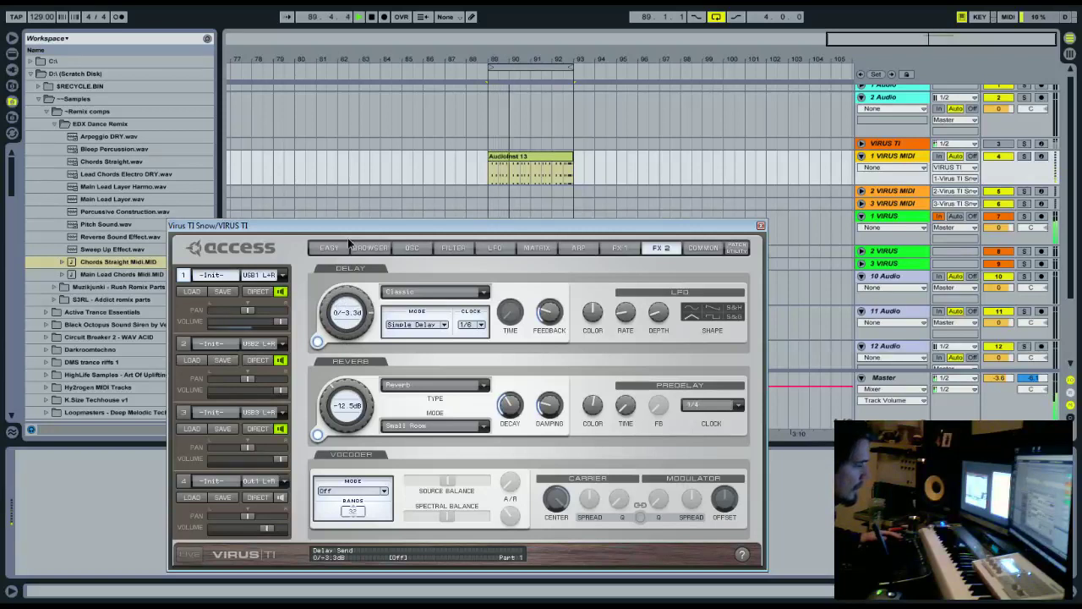
pyautogui.click(471, 324)
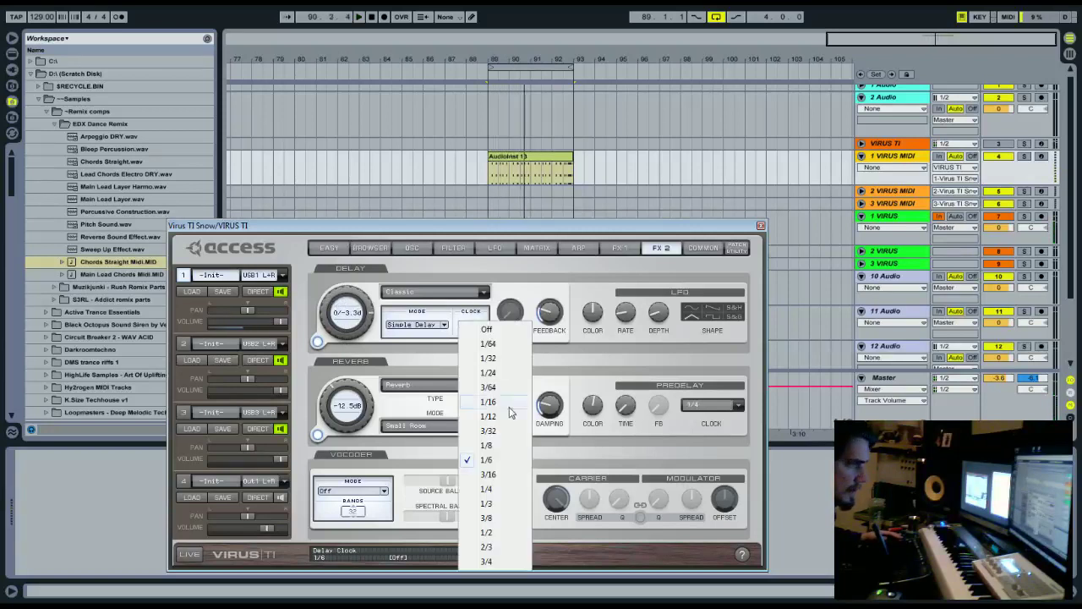
pyautogui.click(499, 402)
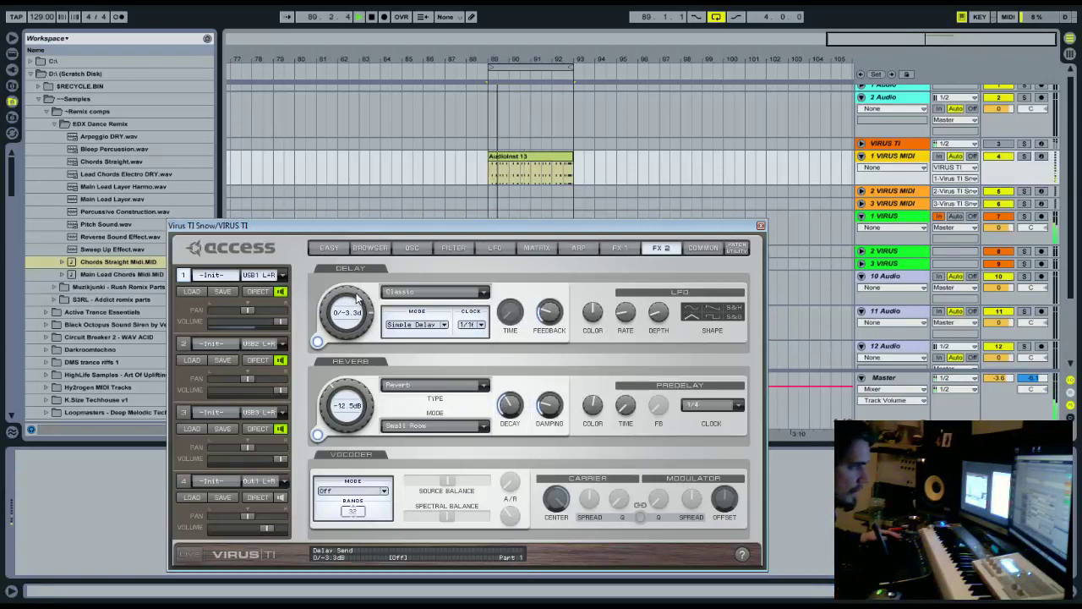
# - Lower the delay send to -16.1 dB and the reverb send to -15.3 dB, and stop playback
pyautogui.moveTo(357, 297); pyautogui.dragTo(331, 345)
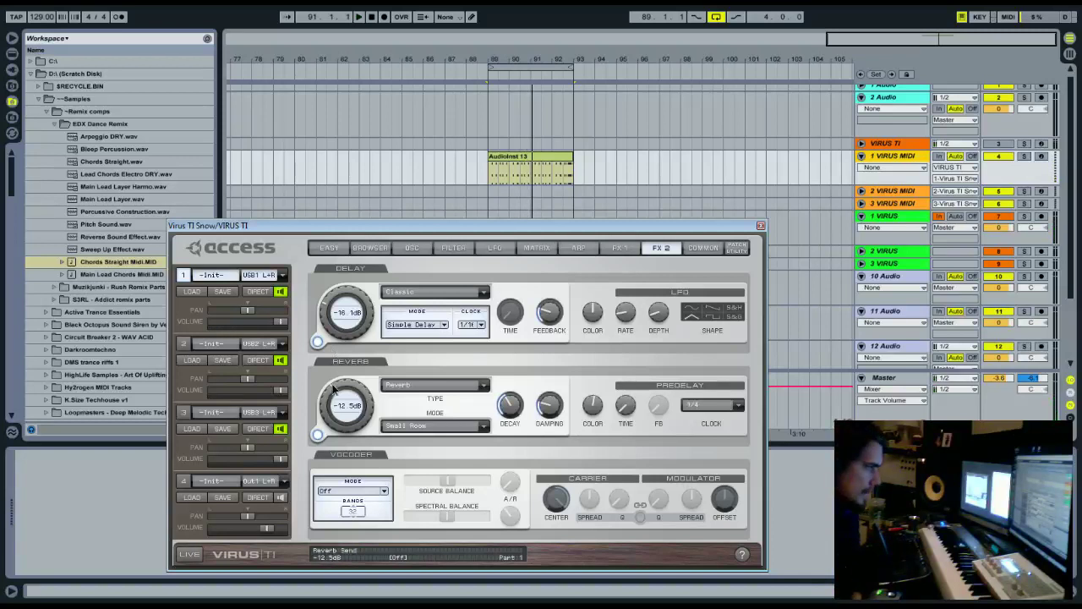
pyautogui.moveTo(334, 389); pyautogui.dragTo(332, 397)
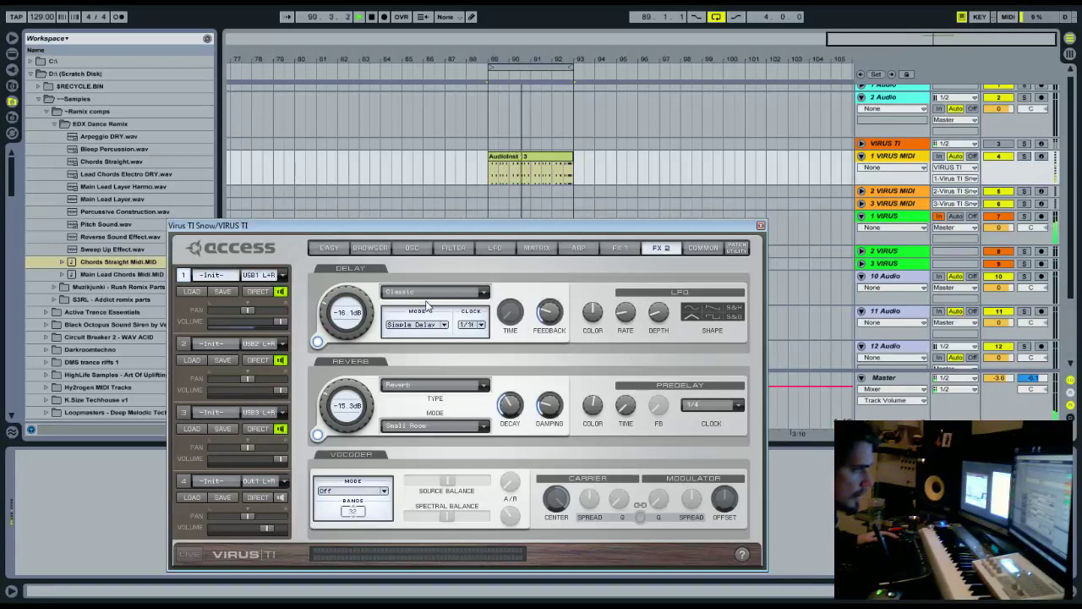
pyautogui.press('space')
# - Move the oscillator 1/2 balance fully to Oscillator 1 and play the chord loop
pyautogui.click(414, 251)
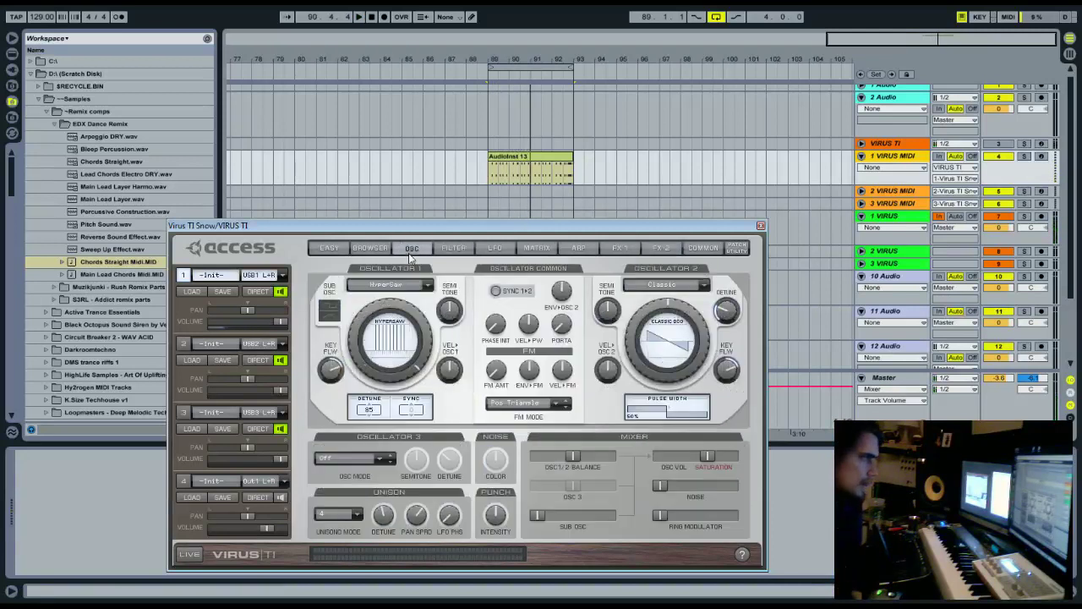
pyautogui.moveTo(576, 453); pyautogui.dragTo(538, 455)
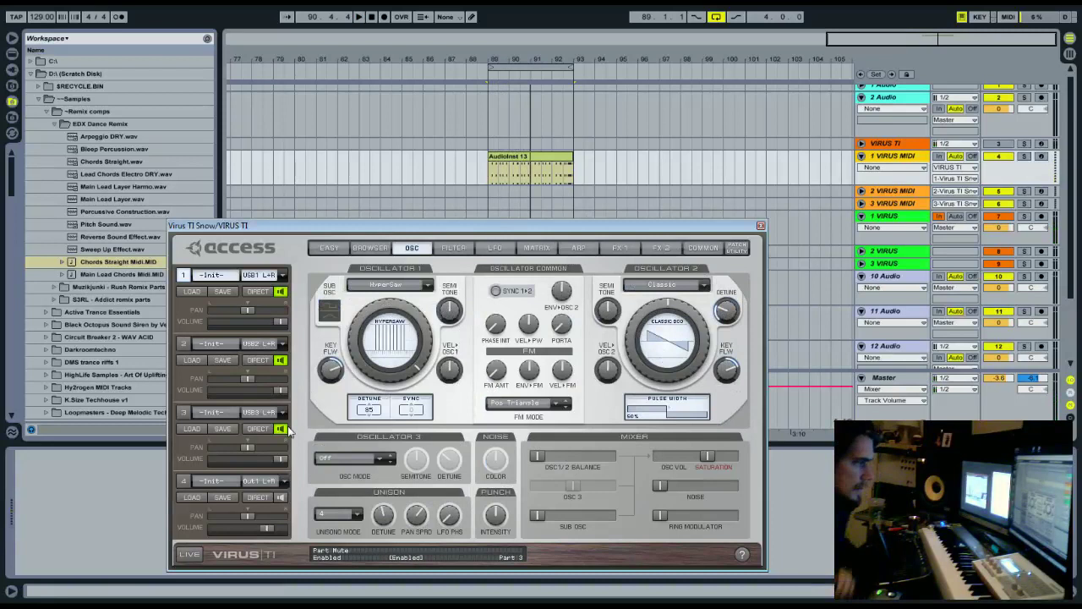
pyautogui.press('space')
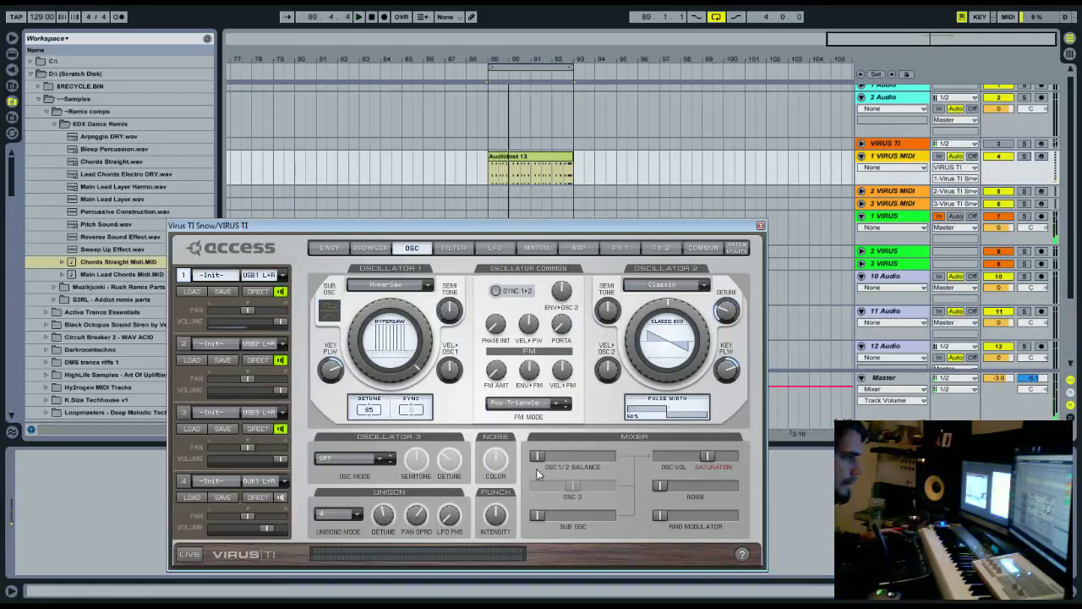
# - Return the oscillator 1/2 balance to about the centre and change Oscillator 2 to HyperSaw
pyautogui.moveTo(538, 457); pyautogui.dragTo(571, 460)
pyautogui.click(692, 286)
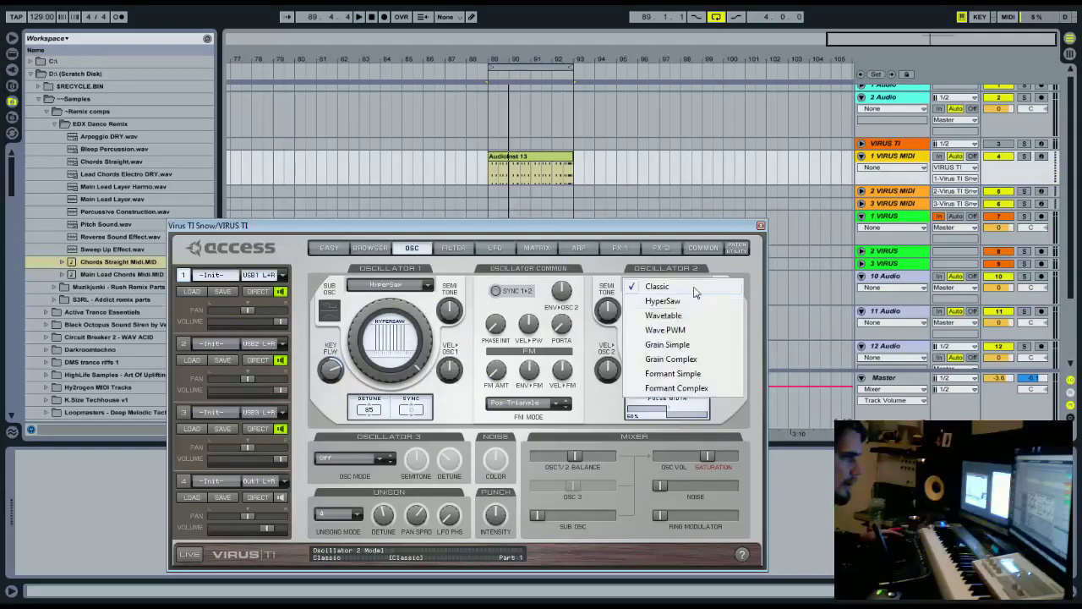
pyautogui.click(663, 301)
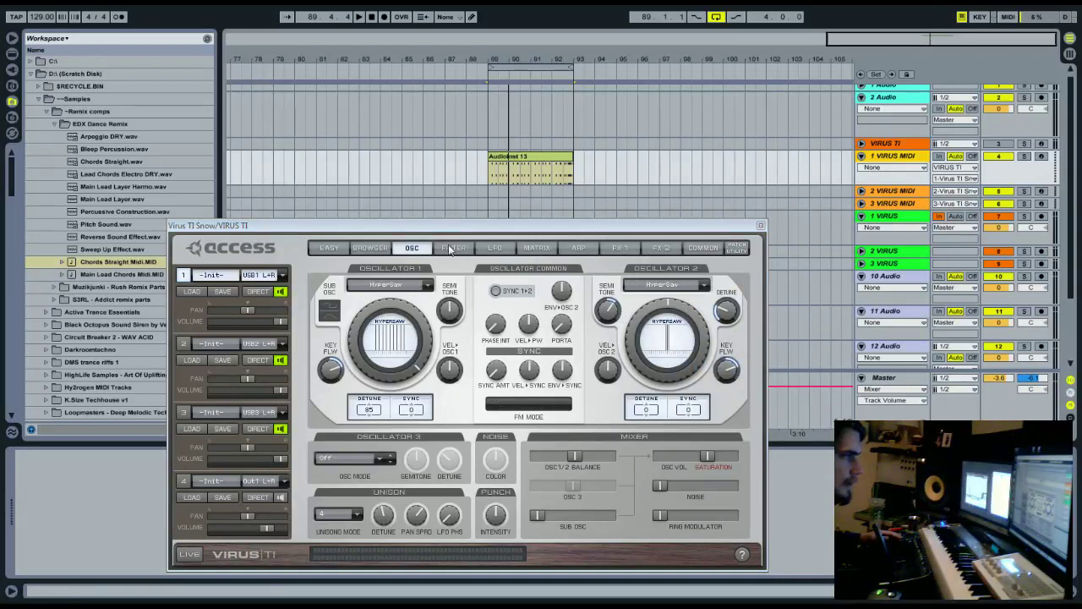
# - Play the selected chord clip and raise Oscillator 2's HyperSaw detune to about 34 along with its density
pyautogui.moveTo(444, 225); pyautogui.dragTo(433, 217)
pyautogui.click(529, 155)
pyautogui.press('space')
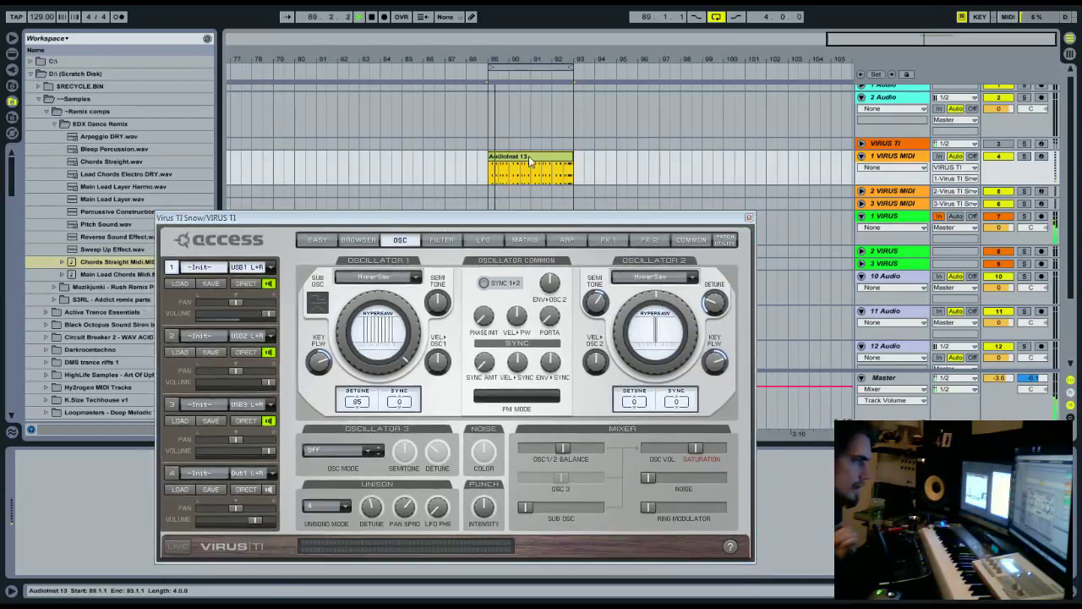
pyautogui.moveTo(626, 347)
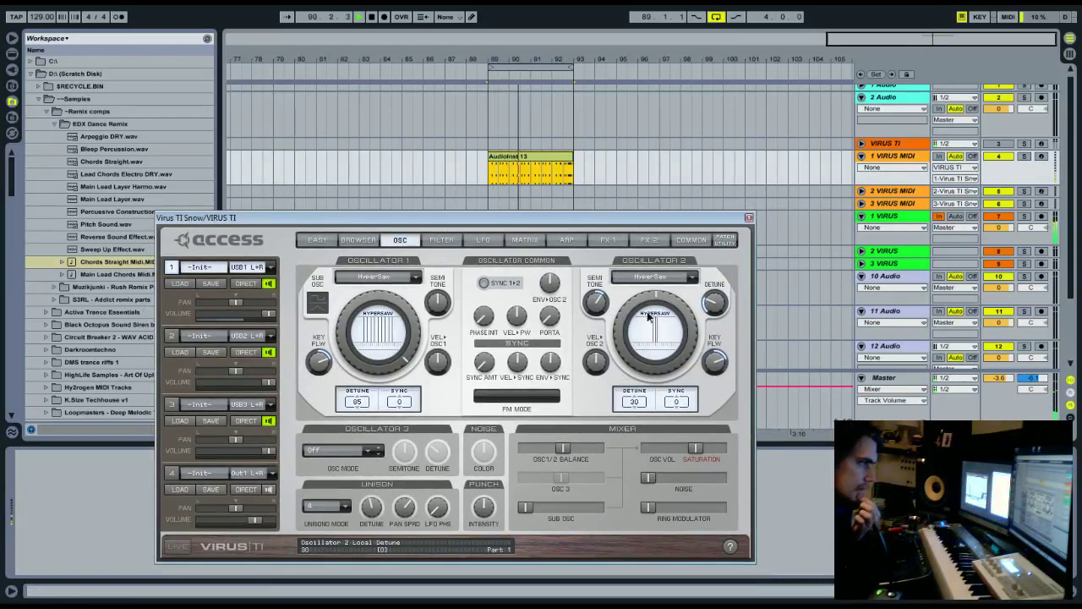
pyautogui.moveTo(626, 346); pyautogui.dragTo(628, 290)
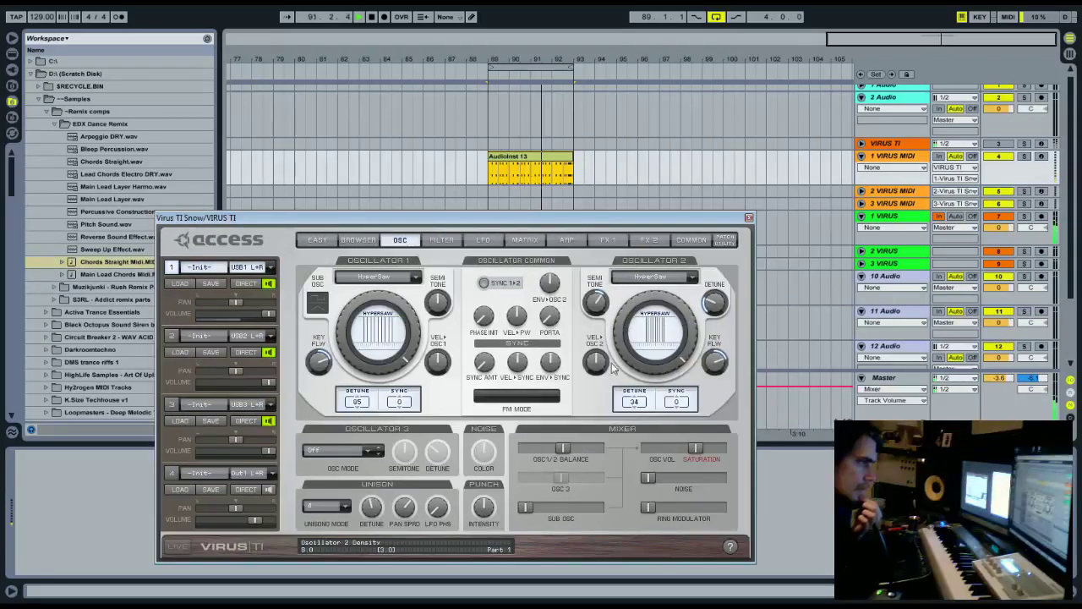
pyautogui.moveTo(613, 368); pyautogui.dragTo(611, 380)
# - Isolate Oscillator 2 to set its detune to 55, return the oscillator balance to about the centre, and play the loop
pyautogui.moveTo(564, 449); pyautogui.dragTo(640, 459)
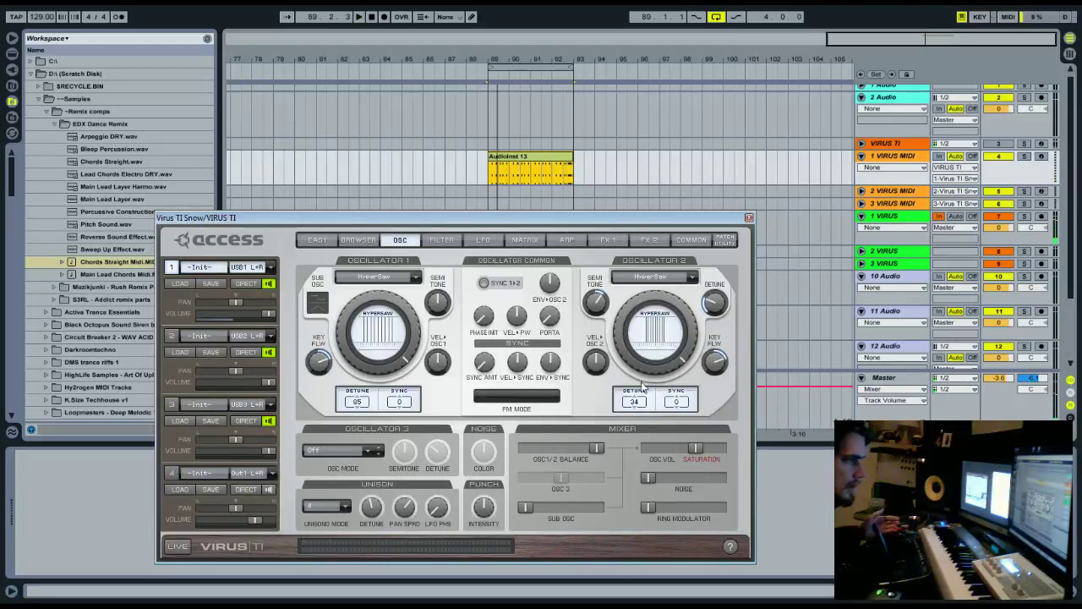
pyautogui.moveTo(640, 374); pyautogui.dragTo(640, 363)
pyautogui.moveTo(599, 450); pyautogui.dragTo(558, 448)
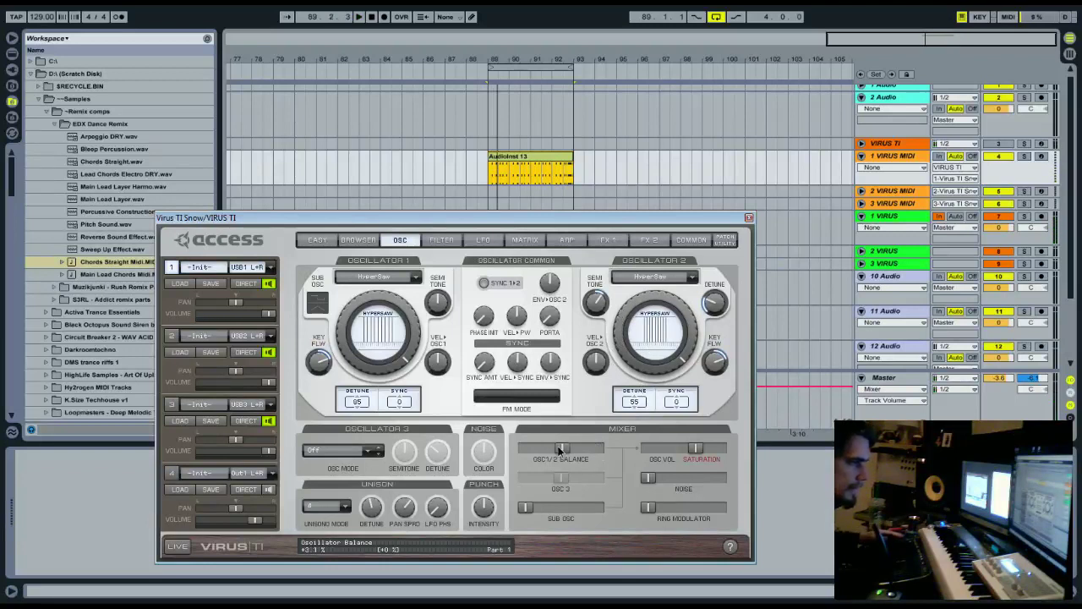
pyautogui.press('space')
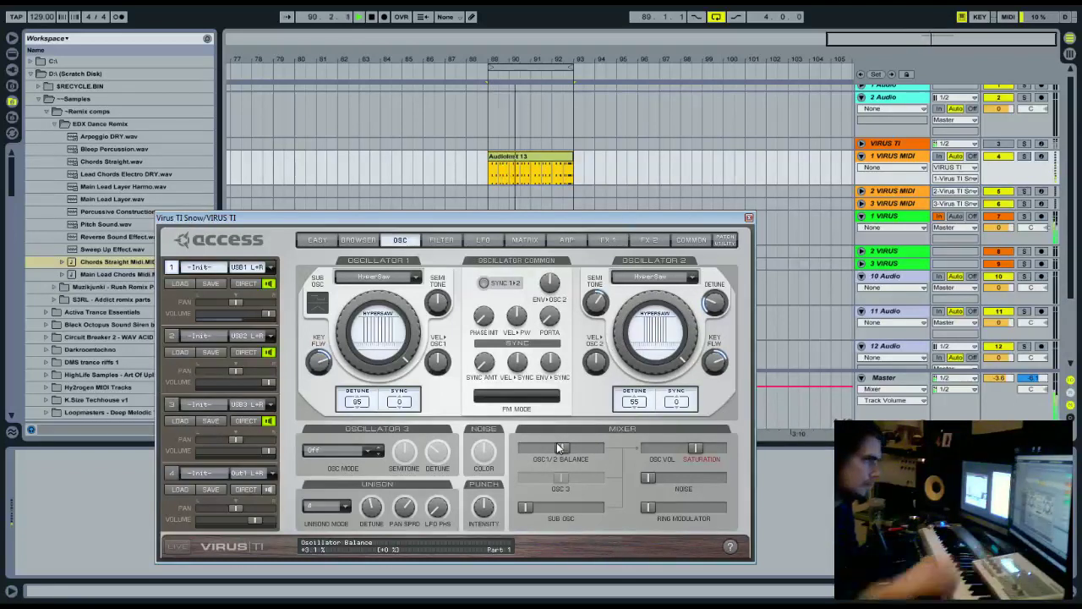
# - Lengthen the amplifier envelope's release, and shorten its decay while slightly lowering the sustain
pyautogui.click(442, 239)
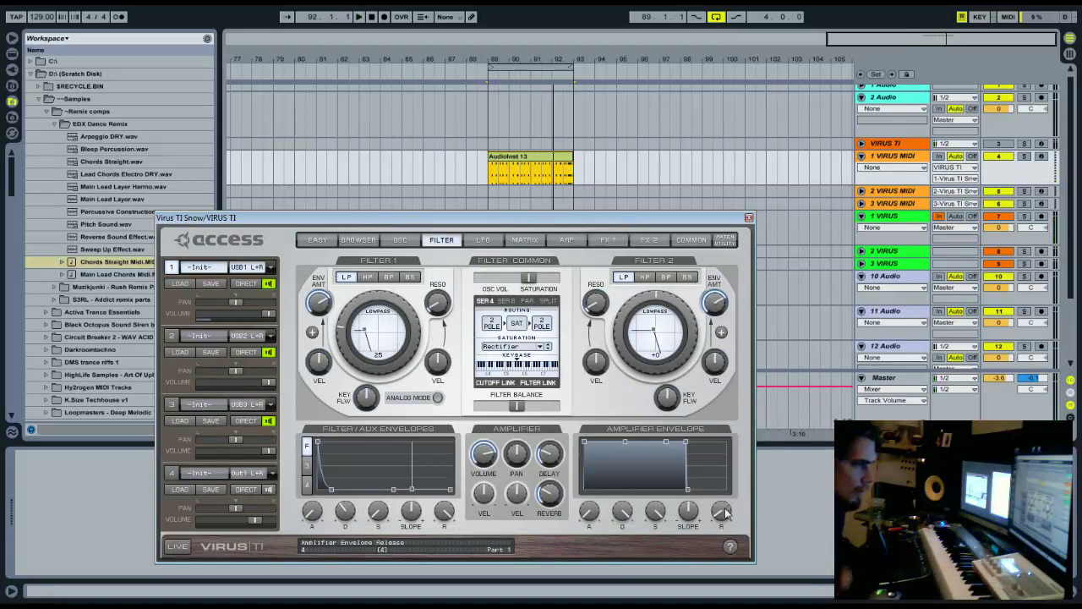
pyautogui.moveTo(725, 513); pyautogui.dragTo(731, 496)
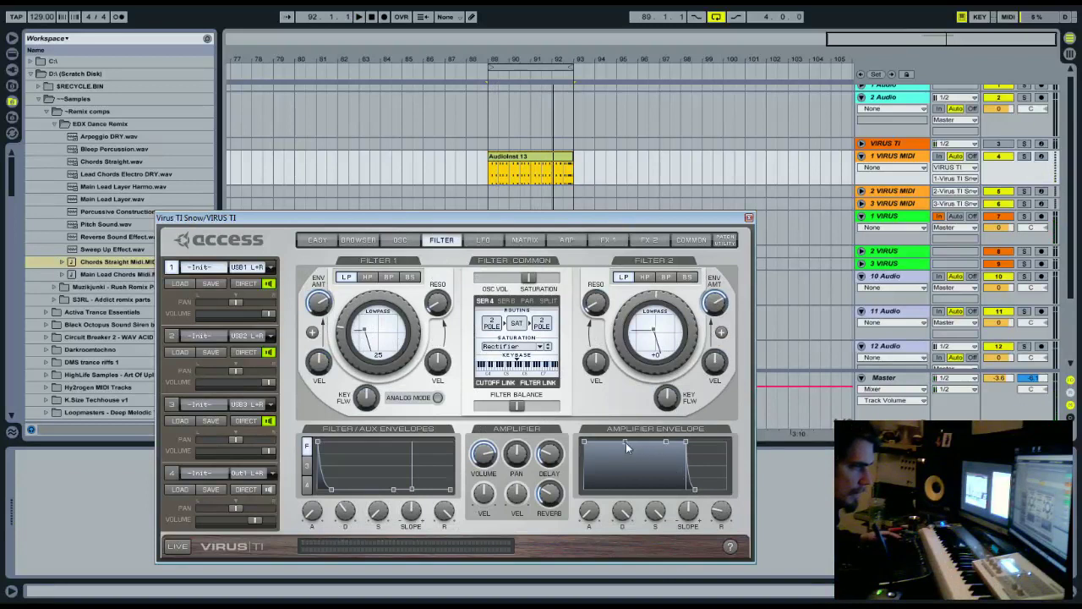
pyautogui.moveTo(626, 443); pyautogui.dragTo(611, 447)
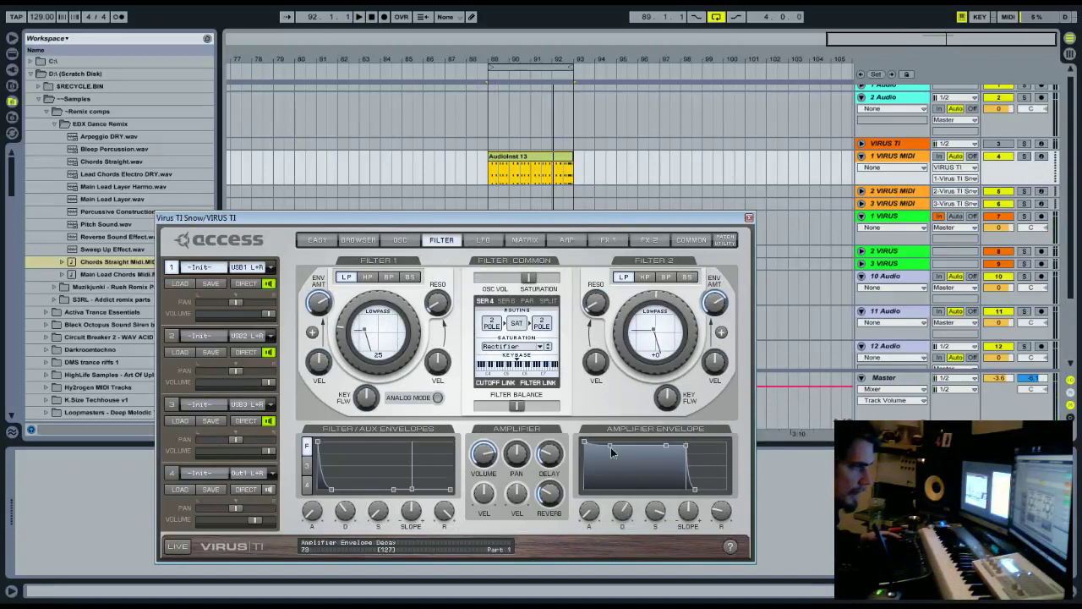
# - Raise the oscillator punch intensity to nearly full and play the chord loop
pyautogui.click(390, 241)
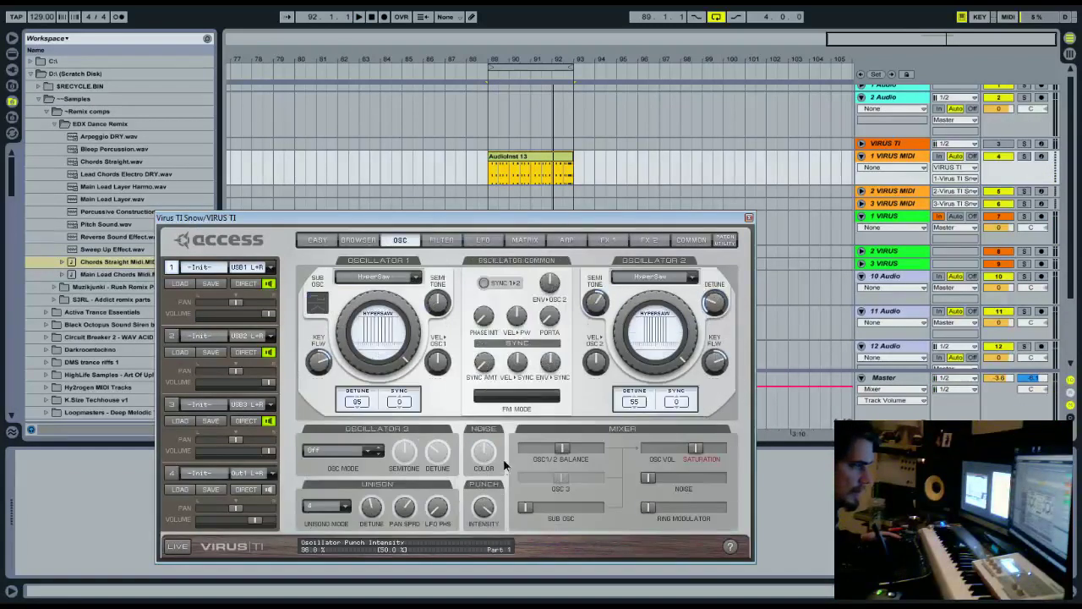
pyautogui.press('space')
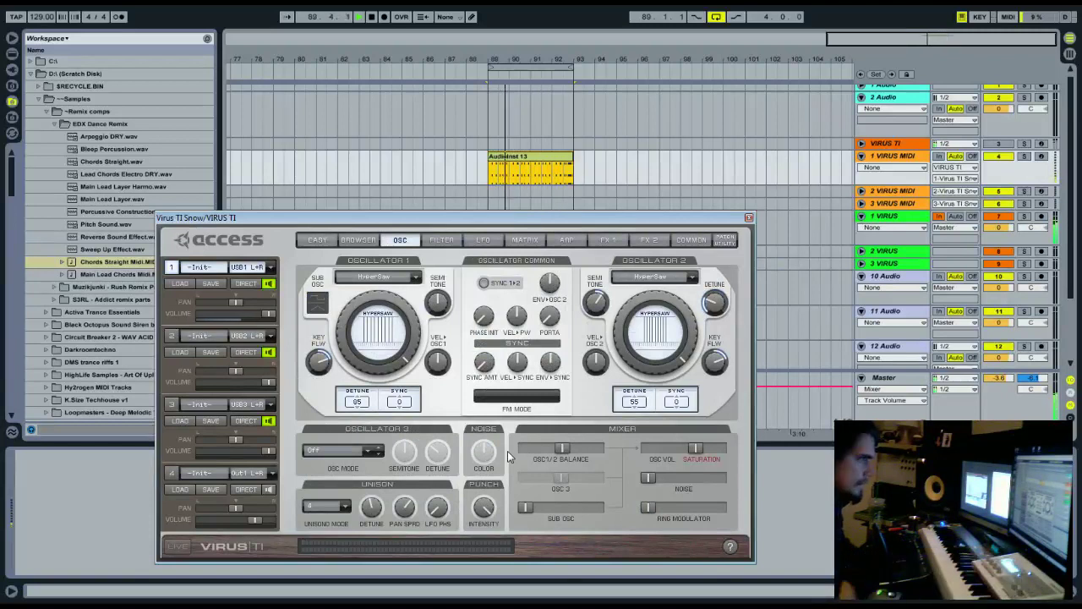
pyautogui.moveTo(589, 297)
# - Raise the Filter 1 cutoff to 109 and set the amplifier envelope's sustain slope to -39 while the loop plays
pyautogui.click(441, 239)
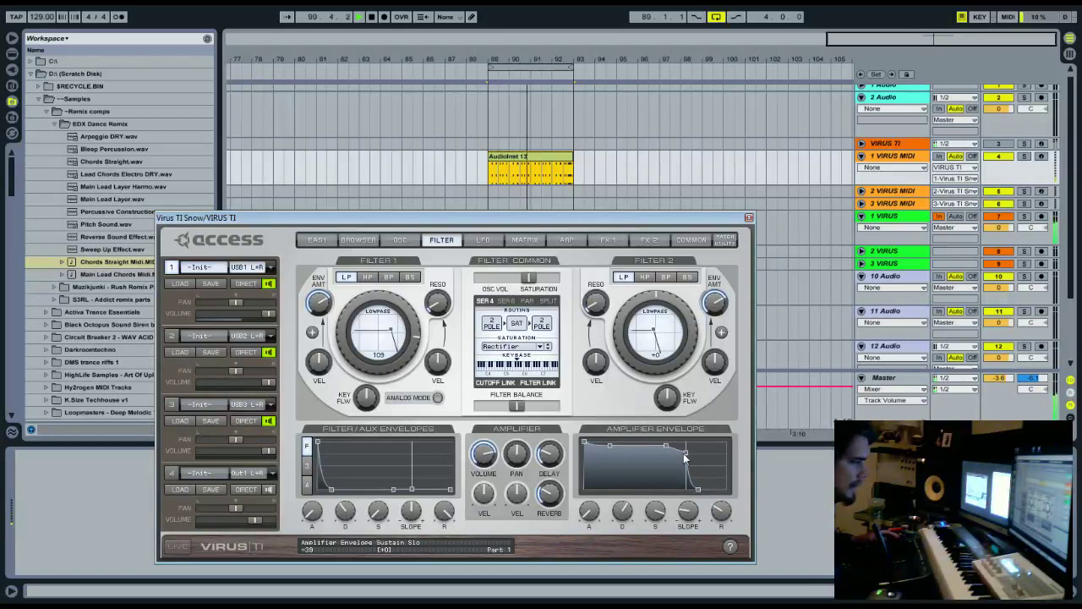
pyautogui.click(524, 240)
pyautogui.click(566, 240)
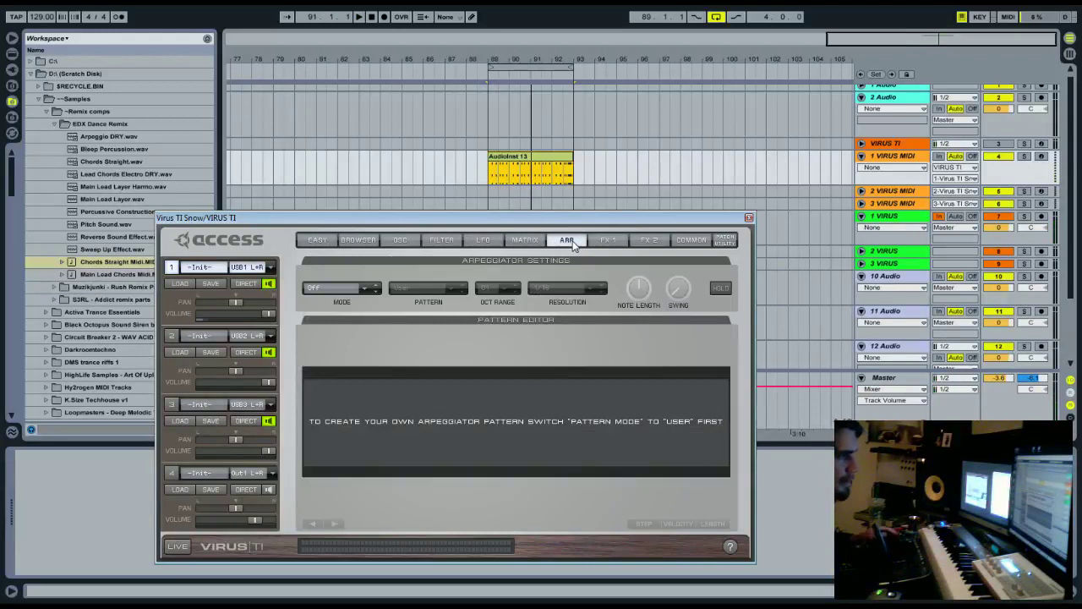
# - Move the filter balance fully to Filter 1 and lower its cutoff until almost closed while the chord loop plays
pyautogui.click(441, 240)
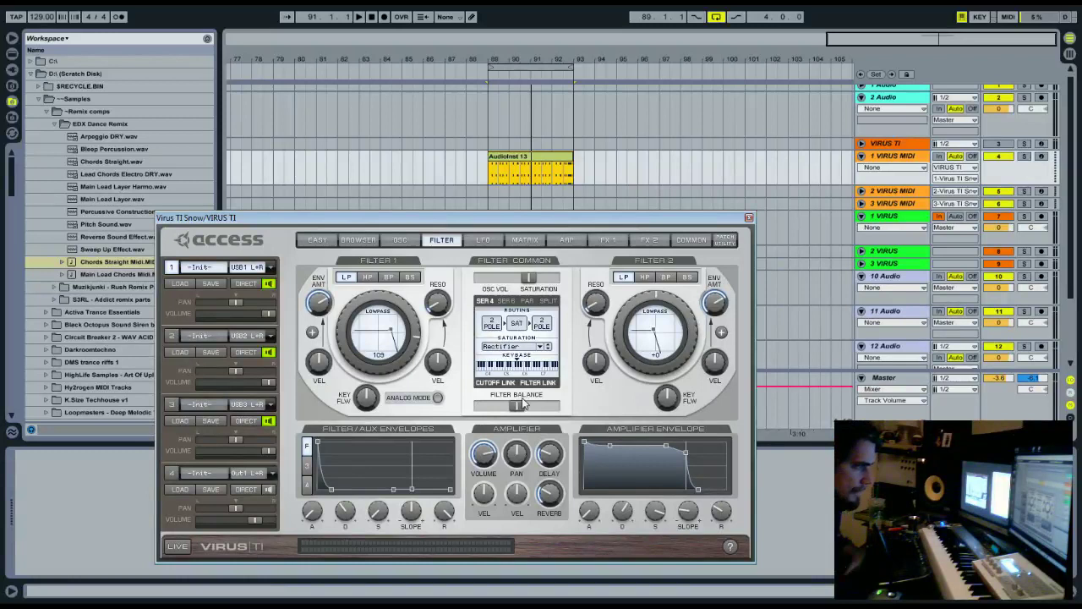
pyautogui.moveTo(523, 404); pyautogui.dragTo(482, 405)
pyautogui.press('space')
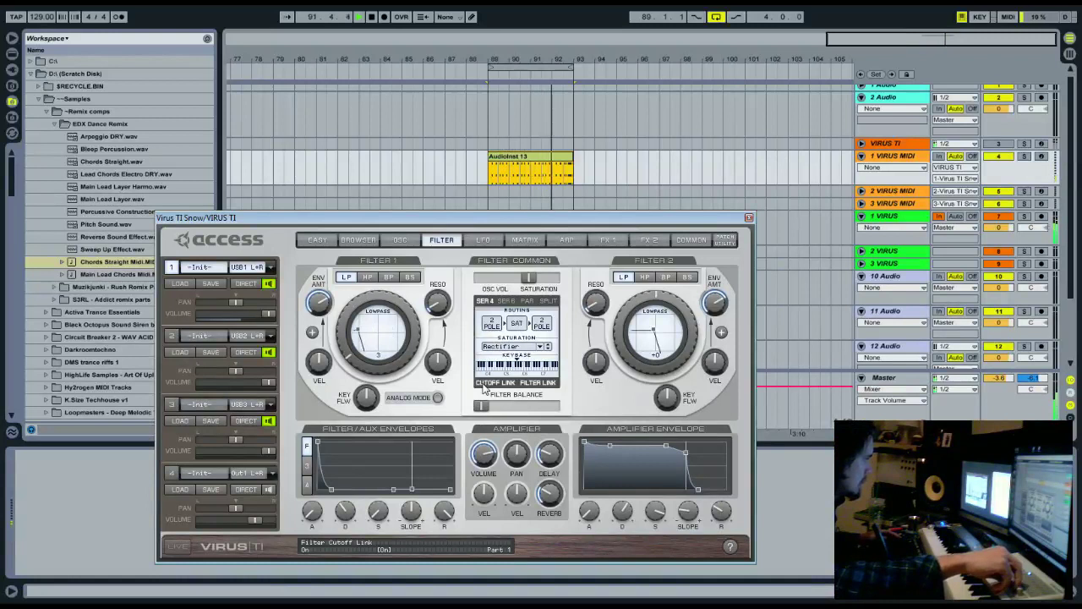
pyautogui.click(525, 160)
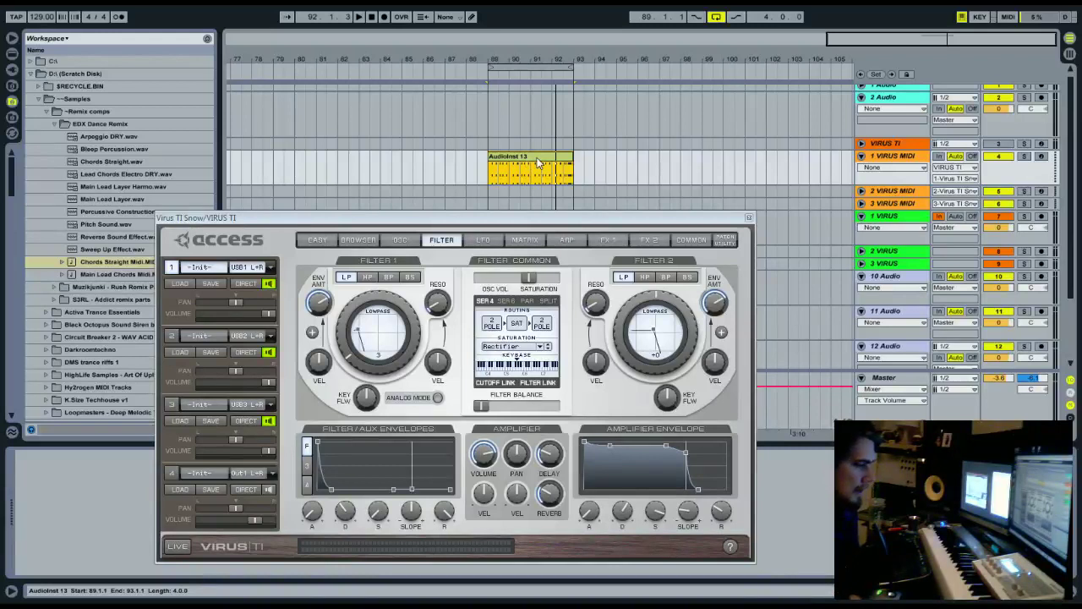
# - Turn on the Classic chorus, raise its mix and adjust its feedback while auditioning the chord loop
pyautogui.click(691, 240)
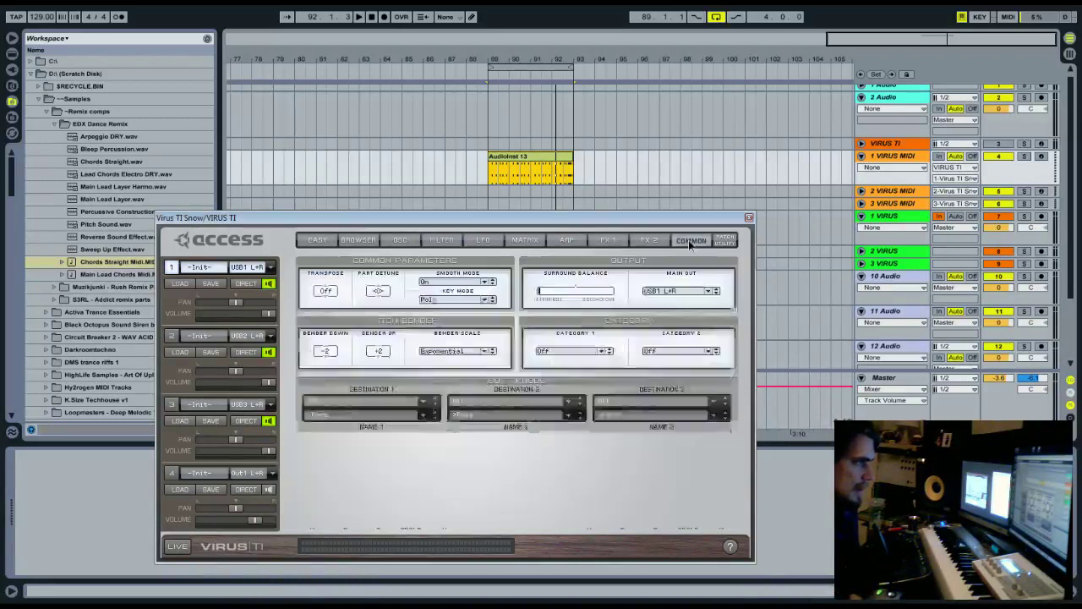
pyautogui.click(649, 241)
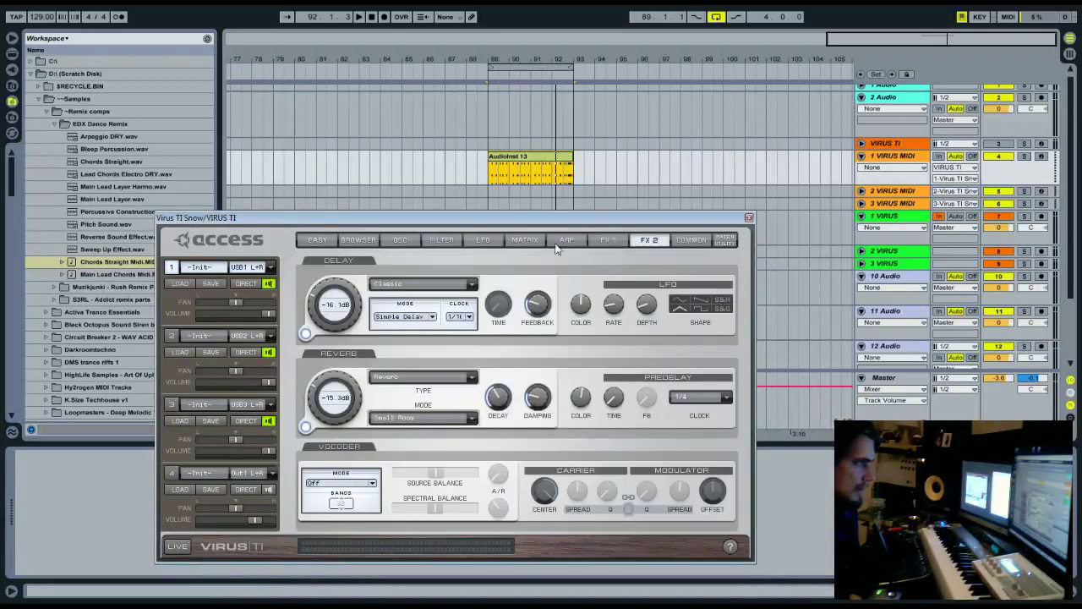
pyautogui.click(608, 240)
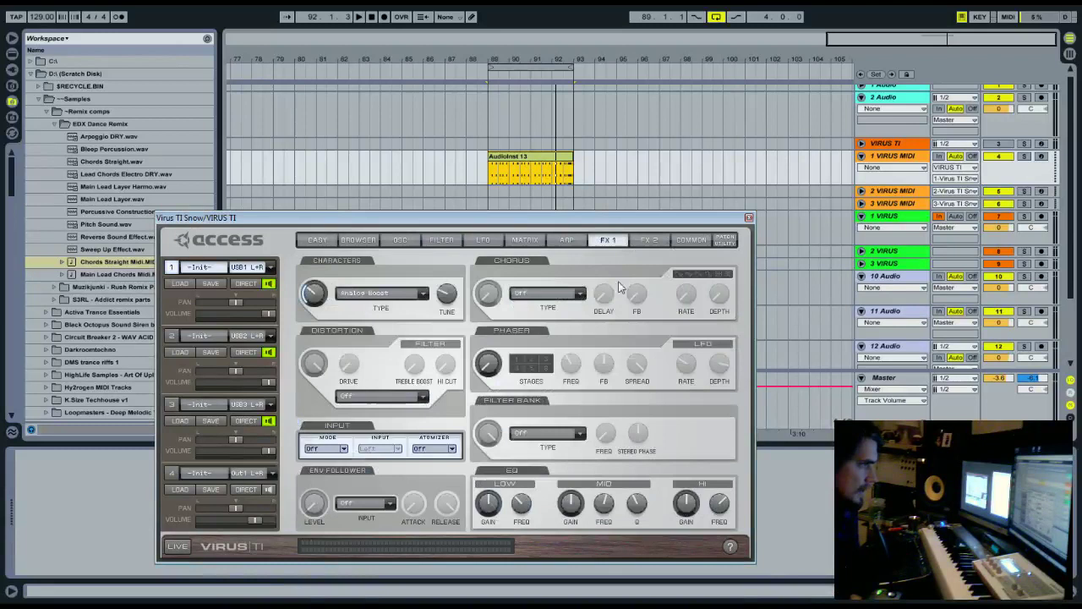
pyautogui.click(558, 296)
pyautogui.click(544, 310)
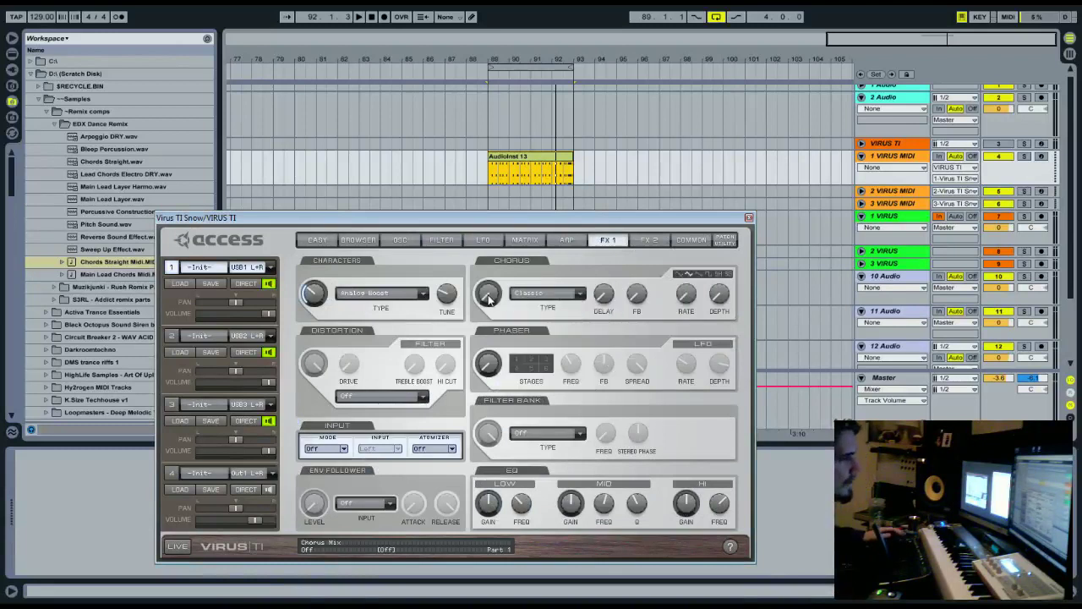
pyautogui.moveTo(489, 301); pyautogui.dragTo(501, 261)
pyautogui.press('space')
pyautogui.moveTo(636, 303); pyautogui.dragTo(622, 278)
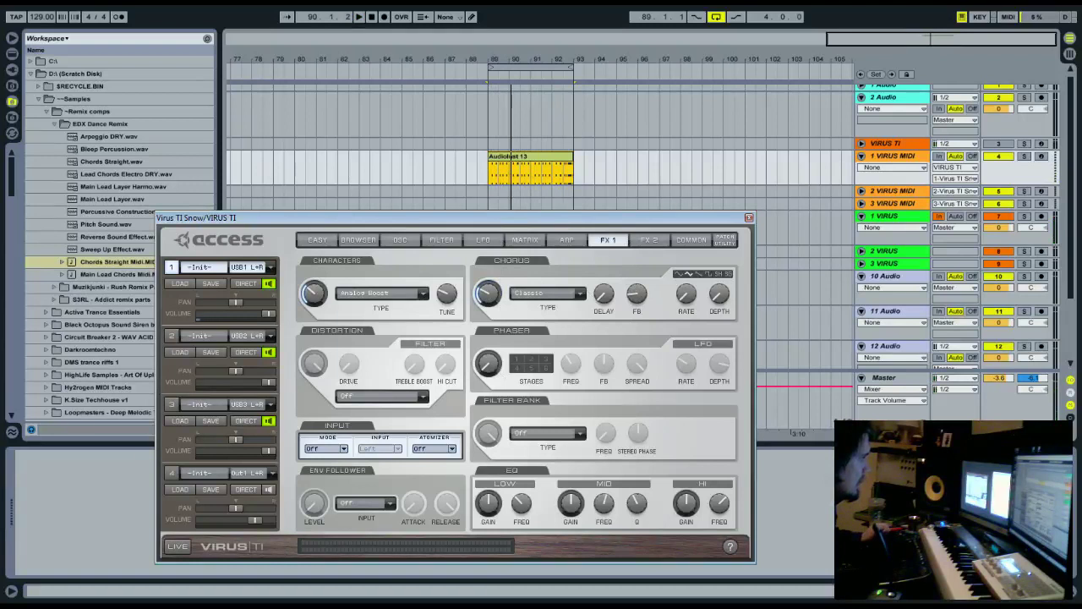
# - Raise the phaser mix to a moderate level, fine-tuning it by auditioning the chord loop
pyautogui.moveTo(491, 366); pyautogui.dragTo(496, 335)
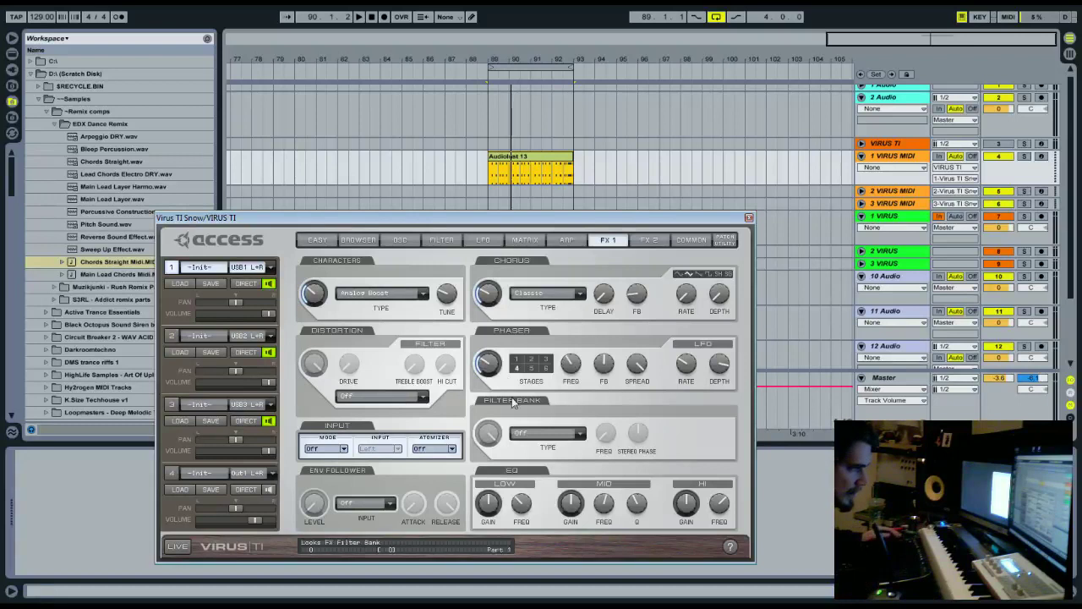
pyautogui.press('space')
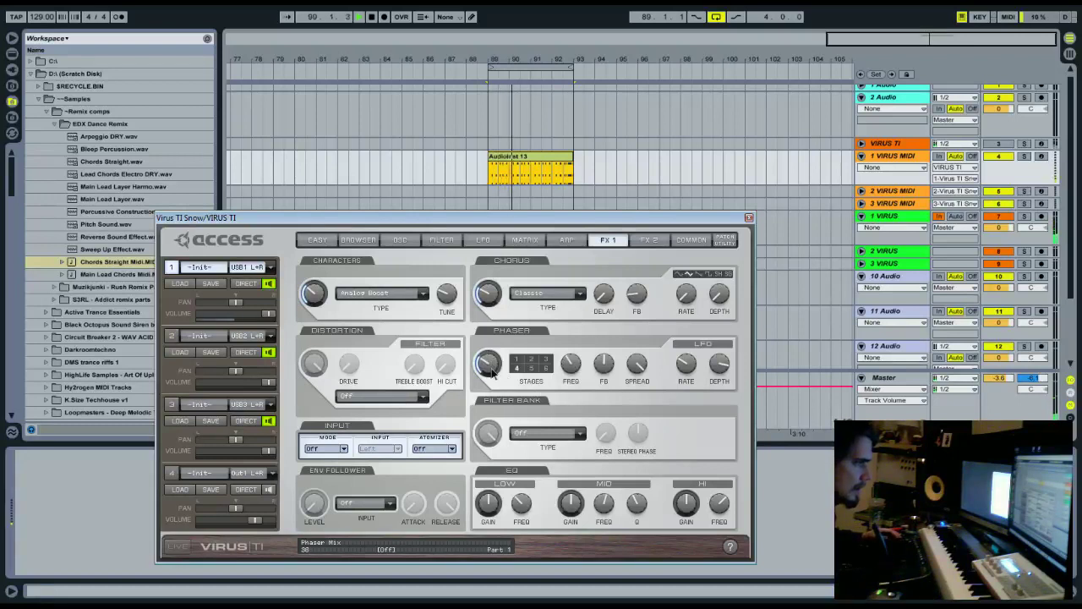
pyautogui.moveTo(493, 372); pyautogui.dragTo(501, 362)
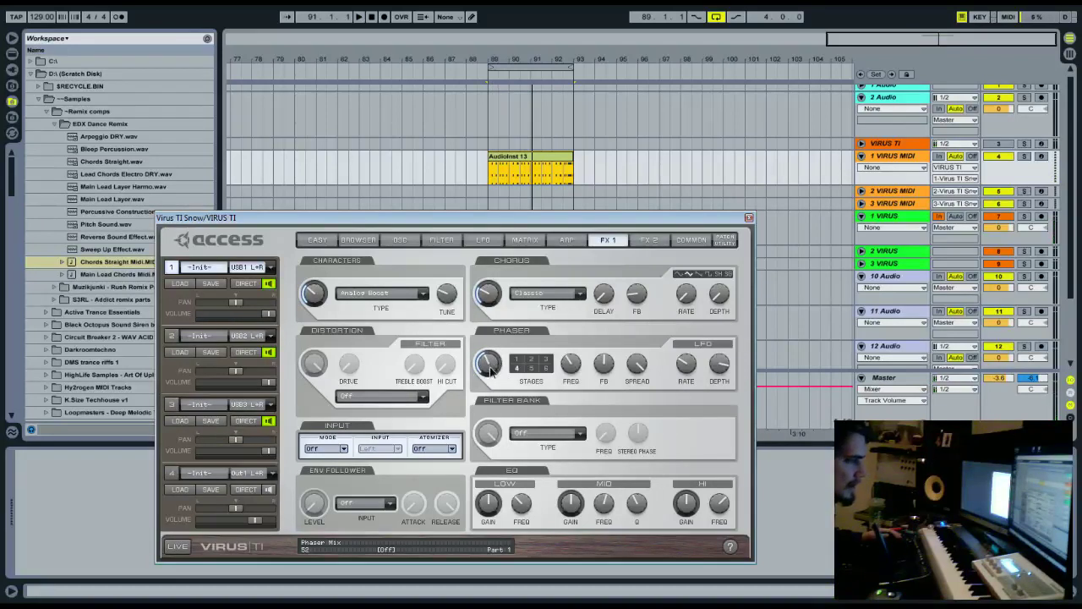
pyautogui.moveTo(491, 372); pyautogui.dragTo(494, 368)
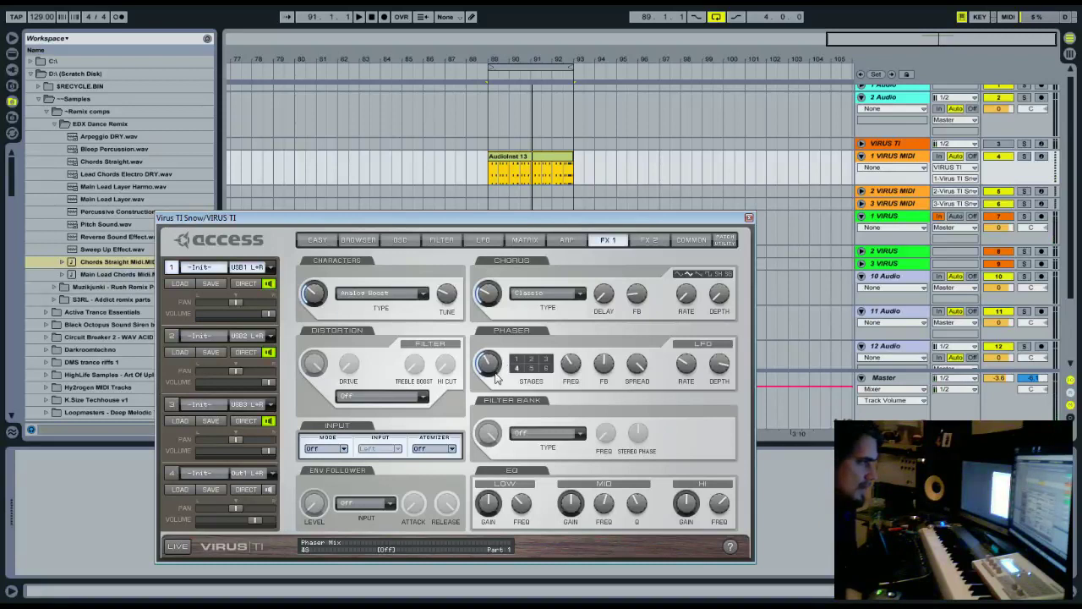
pyautogui.press('space')
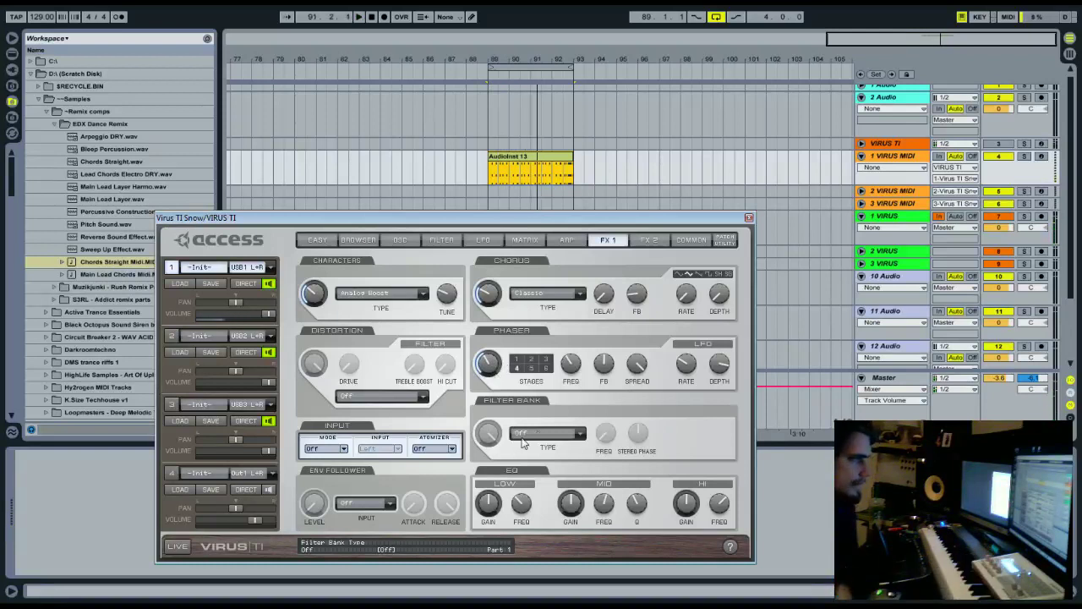
# - Set the EQ low gain to -4 dB, boost the high gain slightly, and close the synth window while the loop plays
pyautogui.moveTo(618, 505)
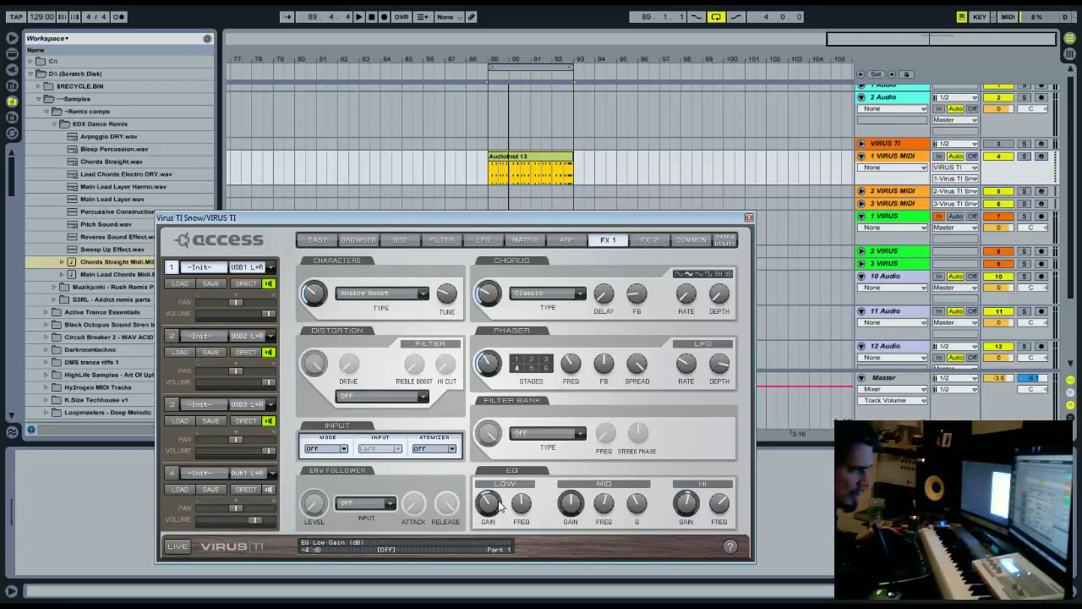
pyautogui.press('space')
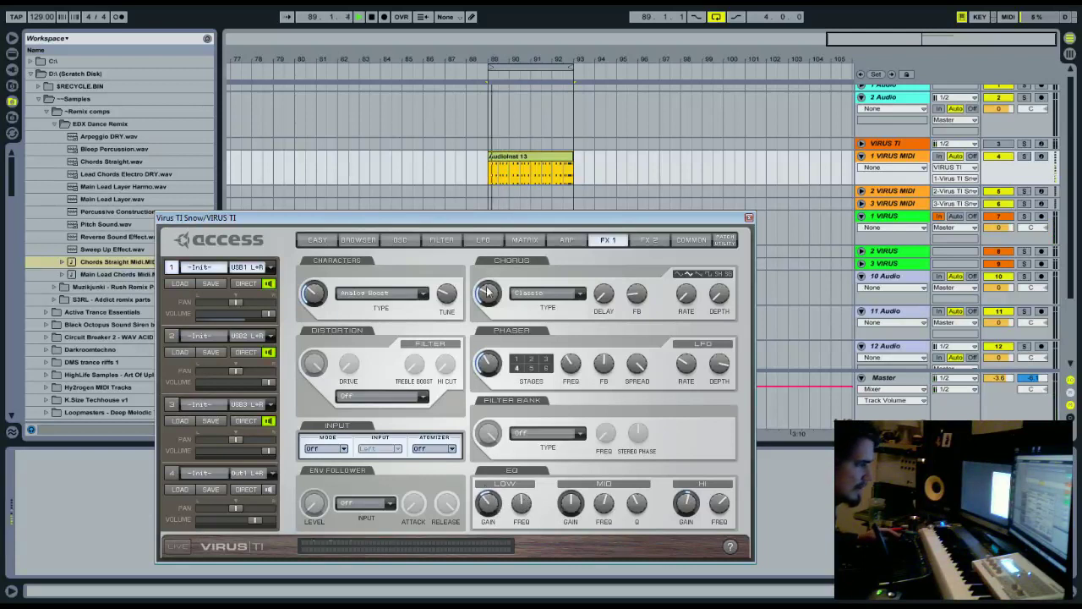
pyautogui.click(748, 219)
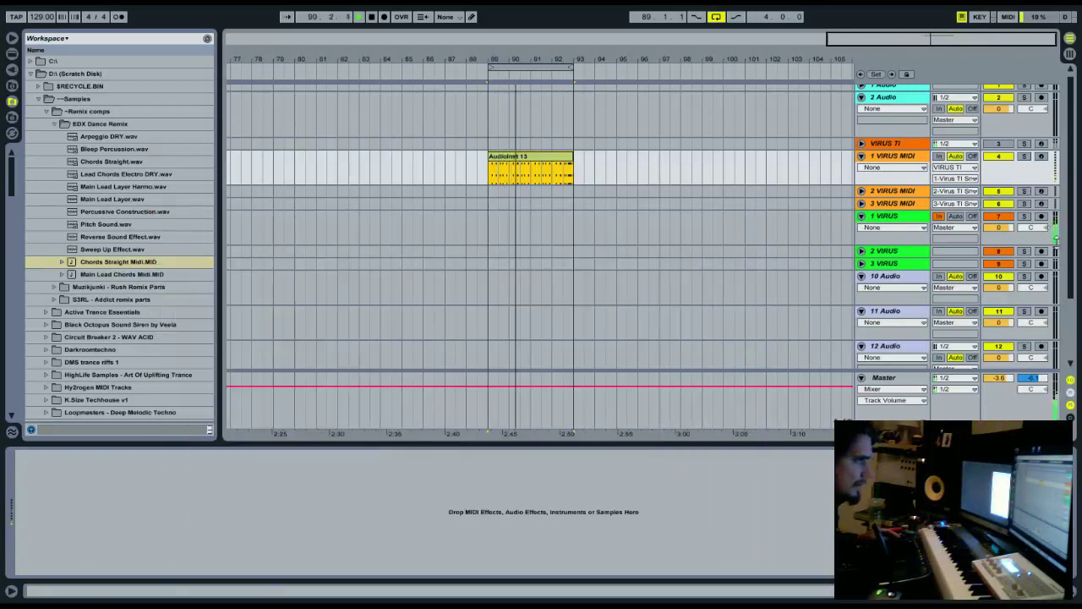
# - Select the 10 Audio track and preview VMH1 Bassdrums 011 to 013 from the Vengeance Minimal House library folder
pyautogui.click(888, 277)
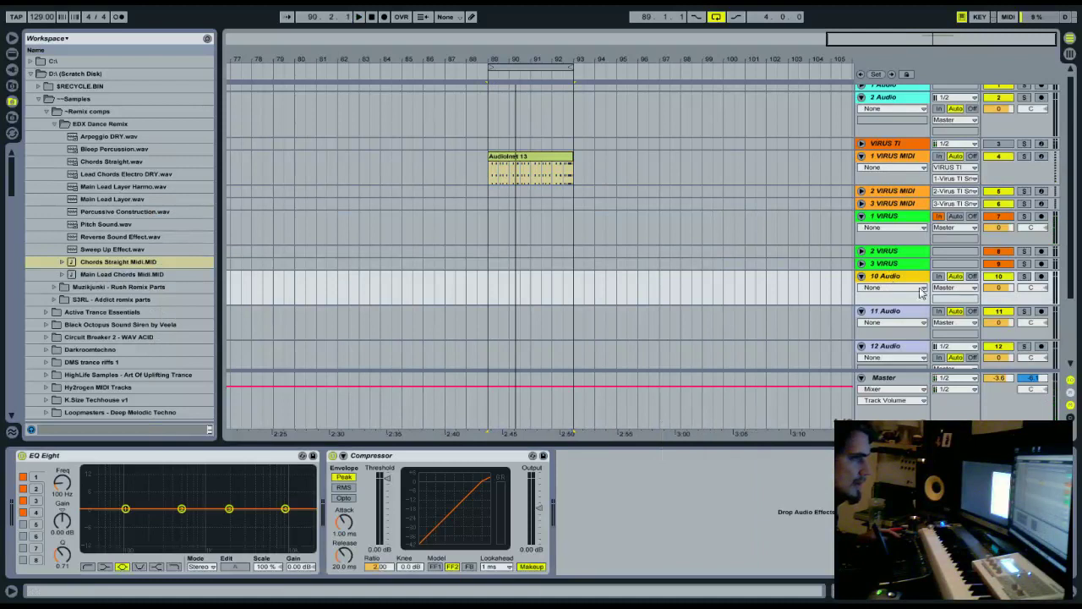
pyautogui.click(13, 86)
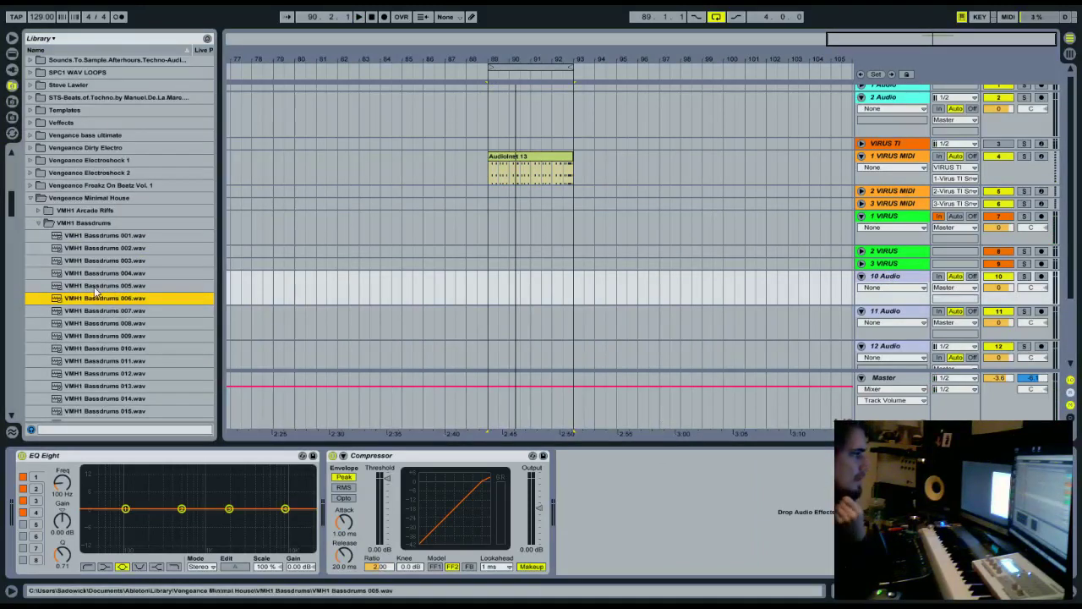
pyautogui.scroll(-1, 111, 306)
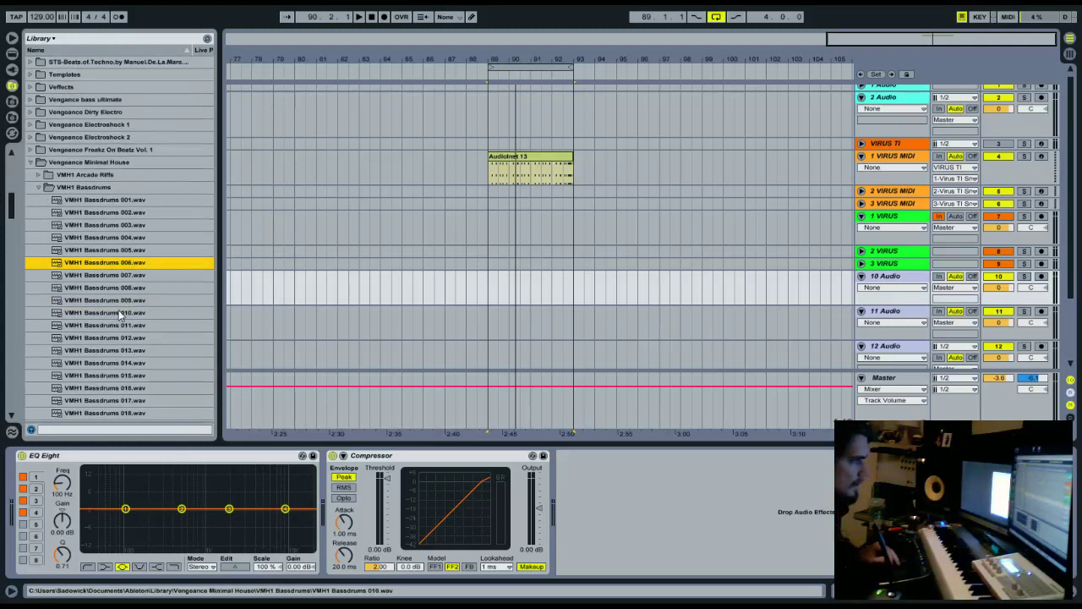
pyautogui.click(118, 325)
pyautogui.press('Down')
pyautogui.press('Down')
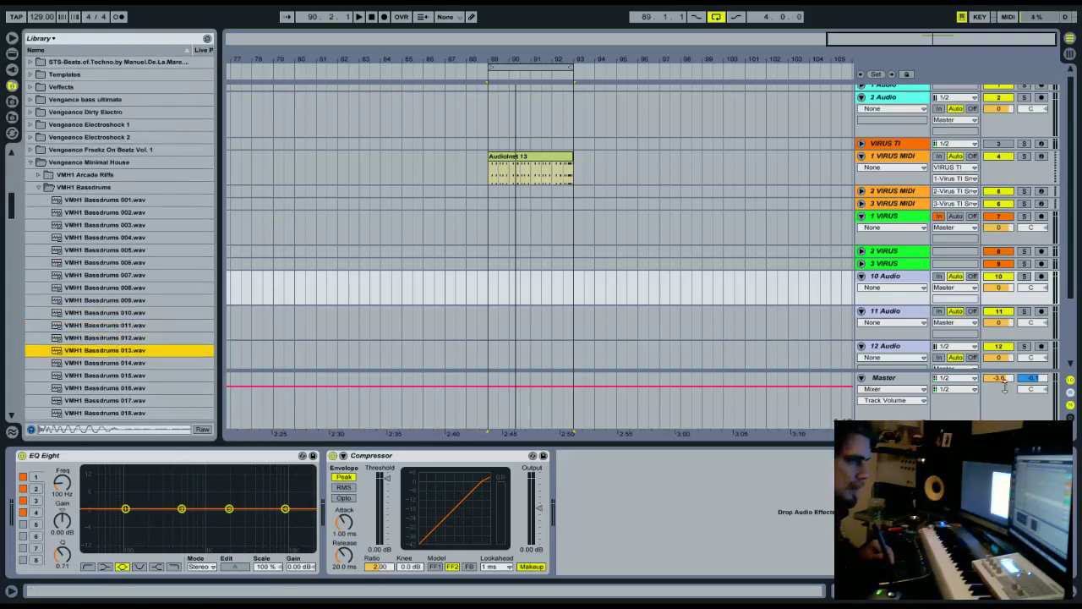
pyautogui.click(1002, 379)
# - Preview VMH1 Bassdrums 014 to 022 and place VMH1 Bassdrums 022 at beat 89.3 on the 11 Audio track
pyautogui.click(103, 364)
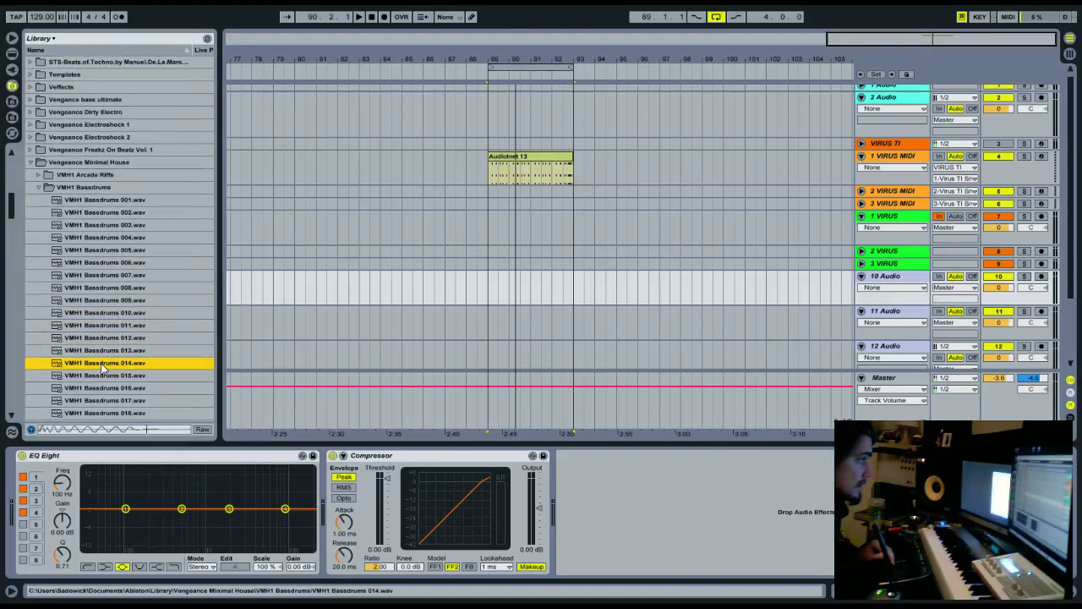
pyautogui.press('Down')
pyautogui.press('Up')
pyautogui.press('Down')
pyautogui.press('Down')
pyautogui.press('Down')
pyautogui.press('Down')
pyautogui.press('Down')
pyautogui.press('Down')
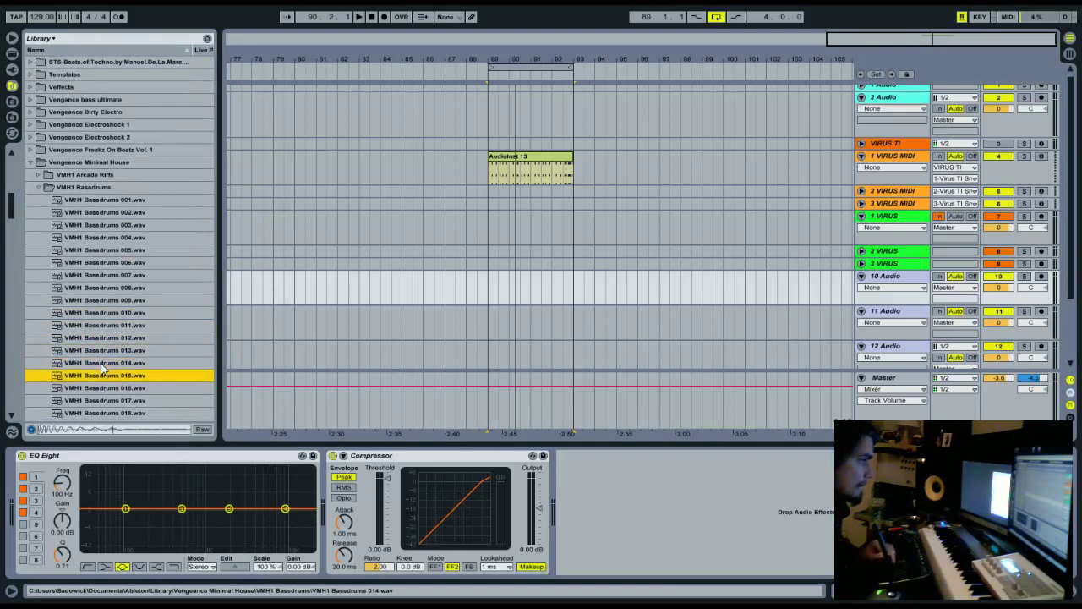
pyautogui.press('Down')
pyautogui.press('Down')
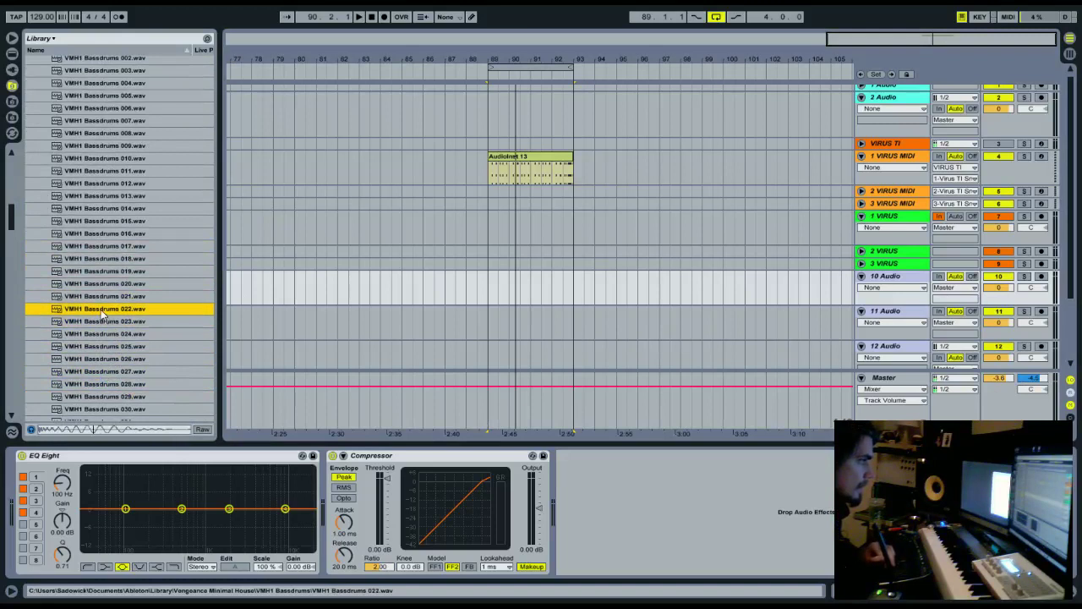
pyautogui.click(499, 321)
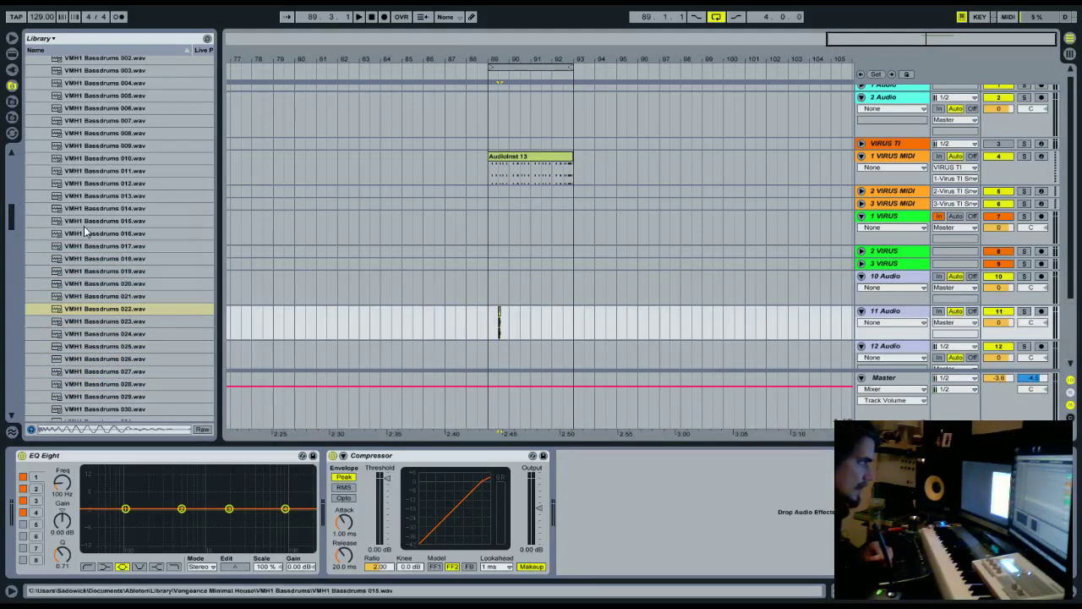
# - Collapse the Vengeance Minimal House folder and open VES2 Bassdrums inside Vengeance Electroshock 2
pyautogui.moveTo(13, 221); pyautogui.dragTo(22, 211)
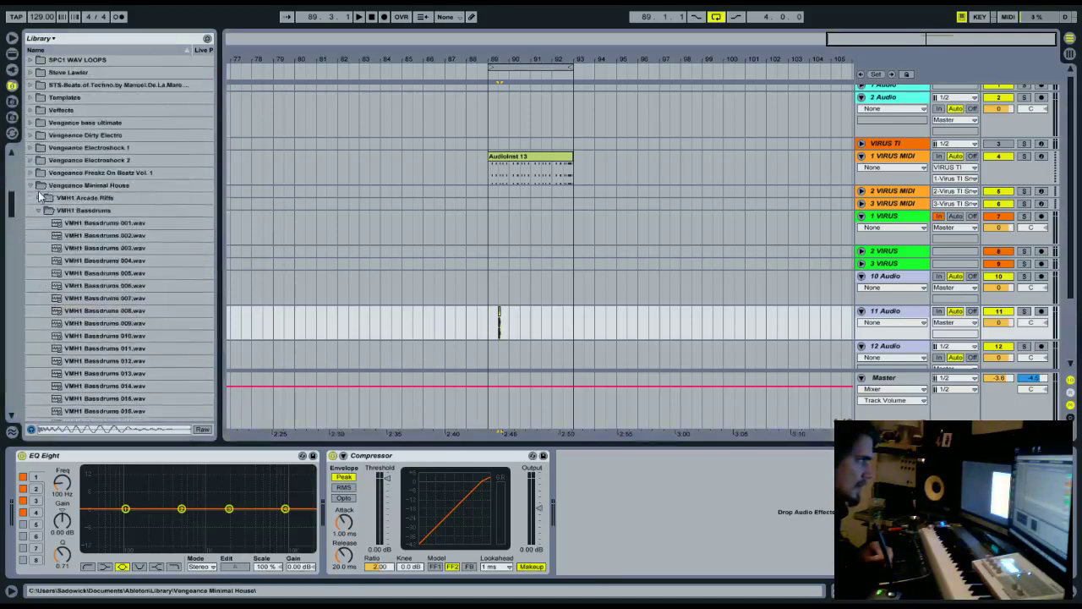
pyautogui.click(29, 185)
pyautogui.click(30, 159)
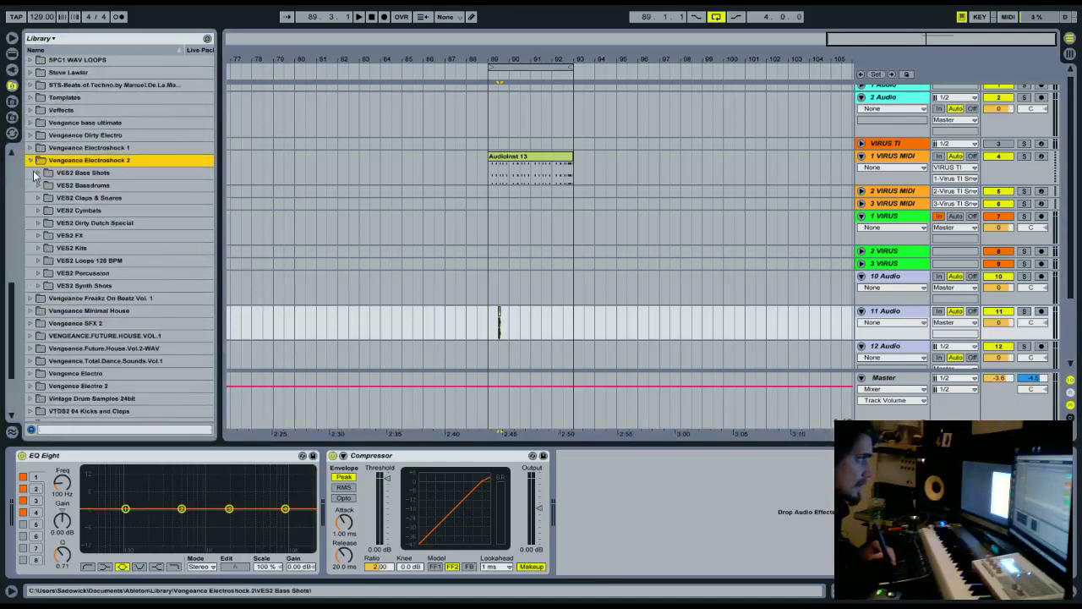
pyautogui.click(37, 185)
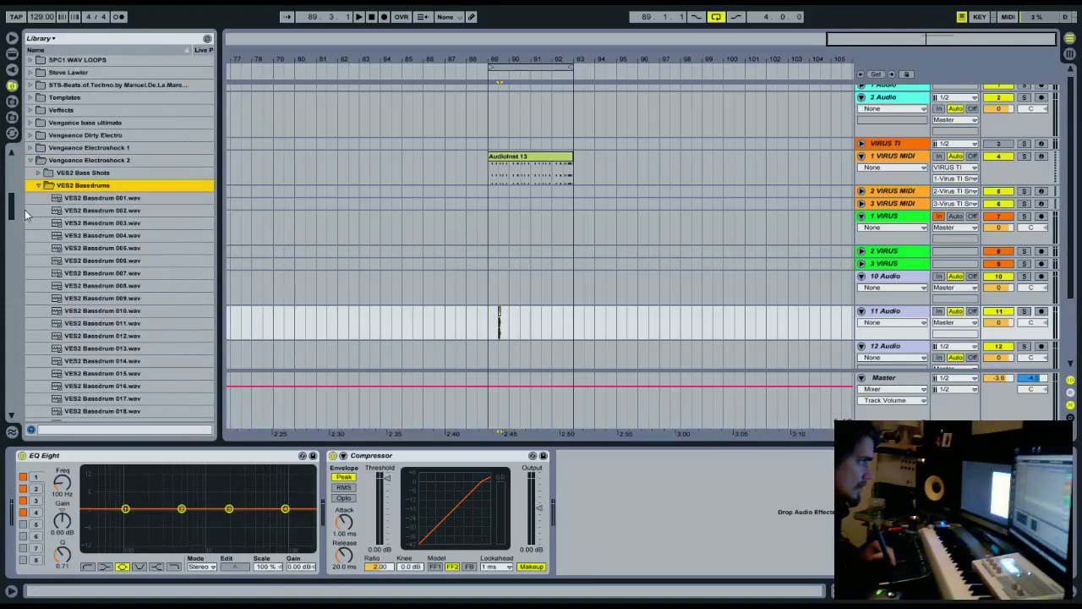
pyautogui.scroll(-8, 27, 216)
# - Preview VES2 Bassdrum 035, place it at 89.1.1 on the 10 Audio track and inspect its waveform
pyautogui.click(71, 215)
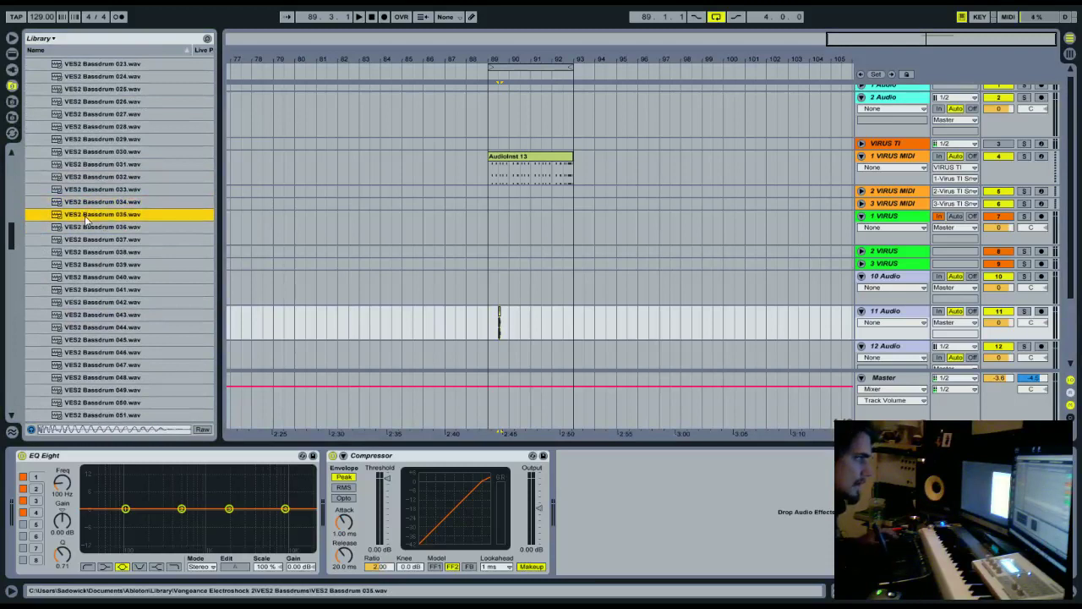
pyautogui.press('space')
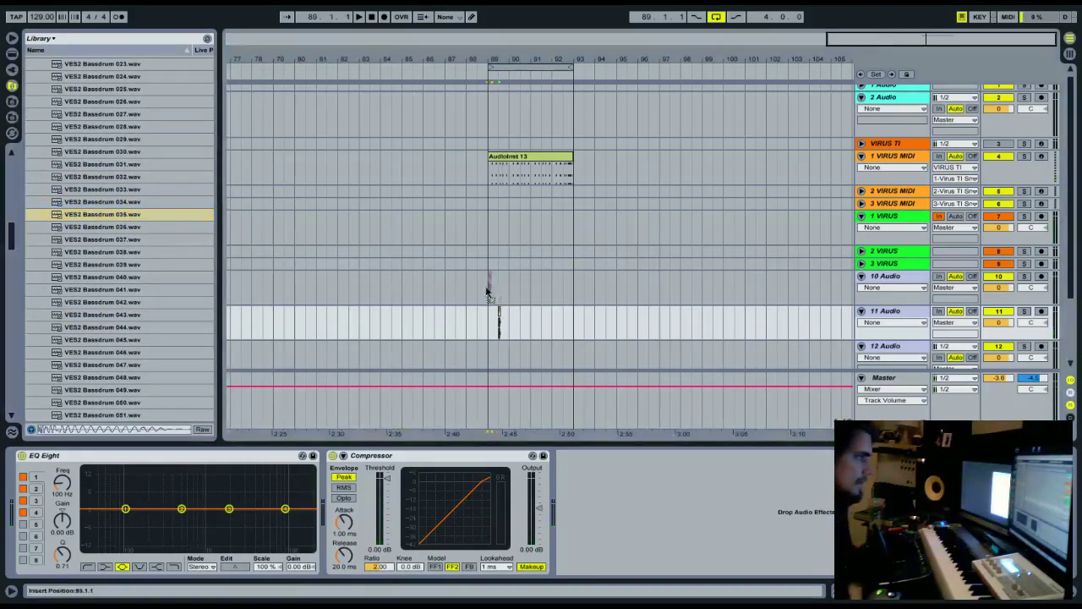
pyautogui.click(489, 289)
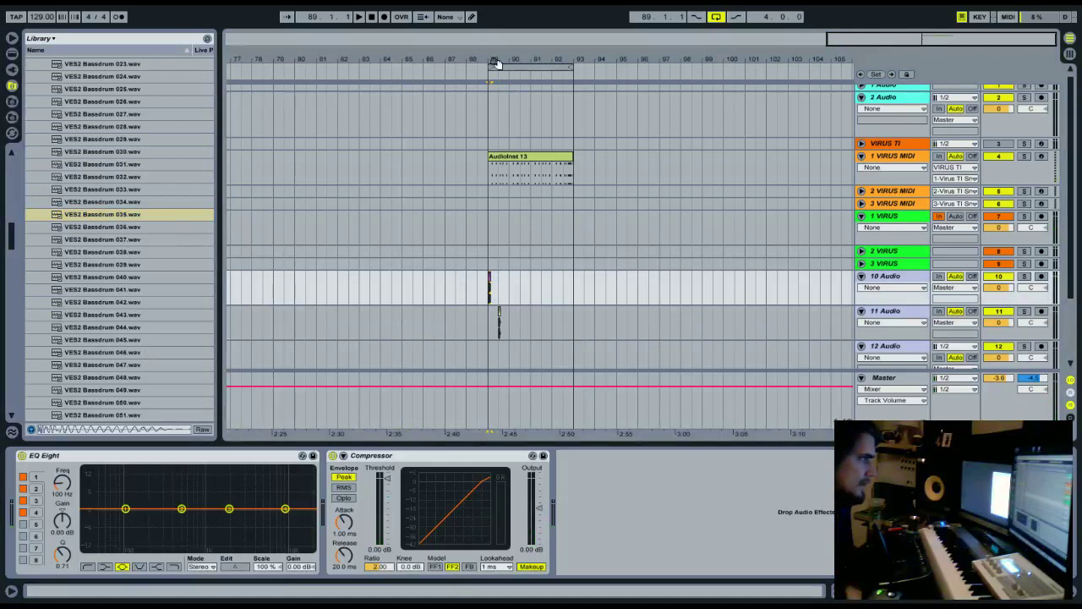
pyautogui.moveTo(496, 64); pyautogui.dragTo(430, 78)
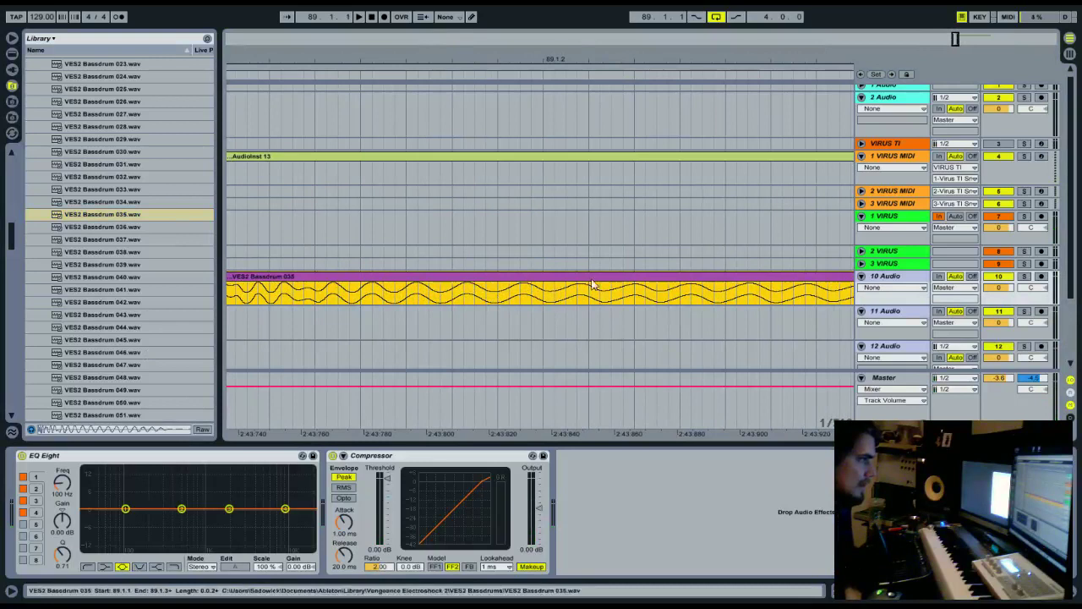
pyautogui.moveTo(606, 65); pyautogui.dragTo(429, 54)
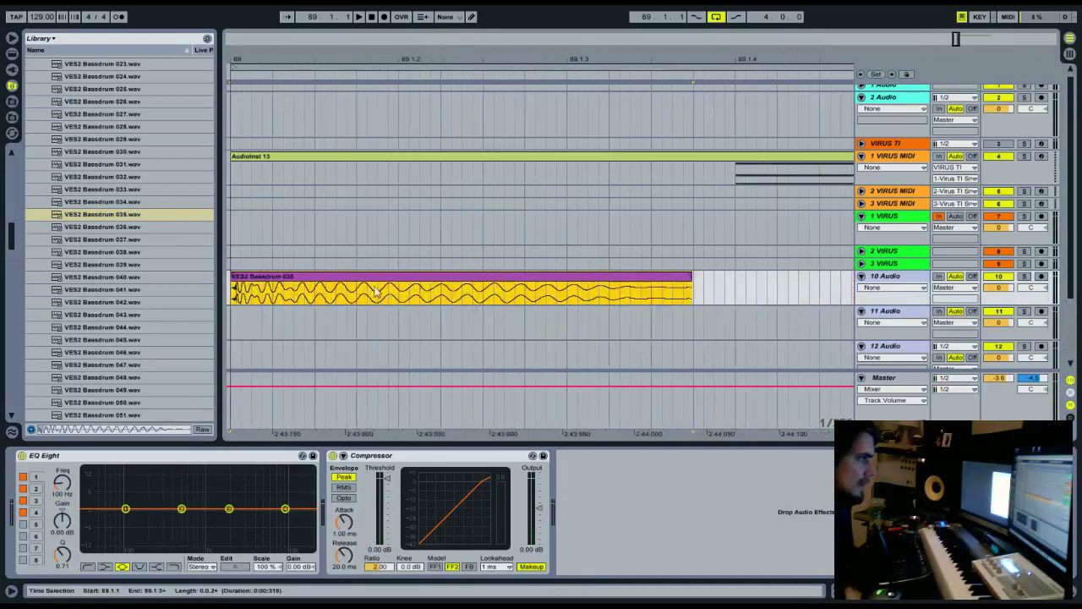
pyautogui.click(264, 304)
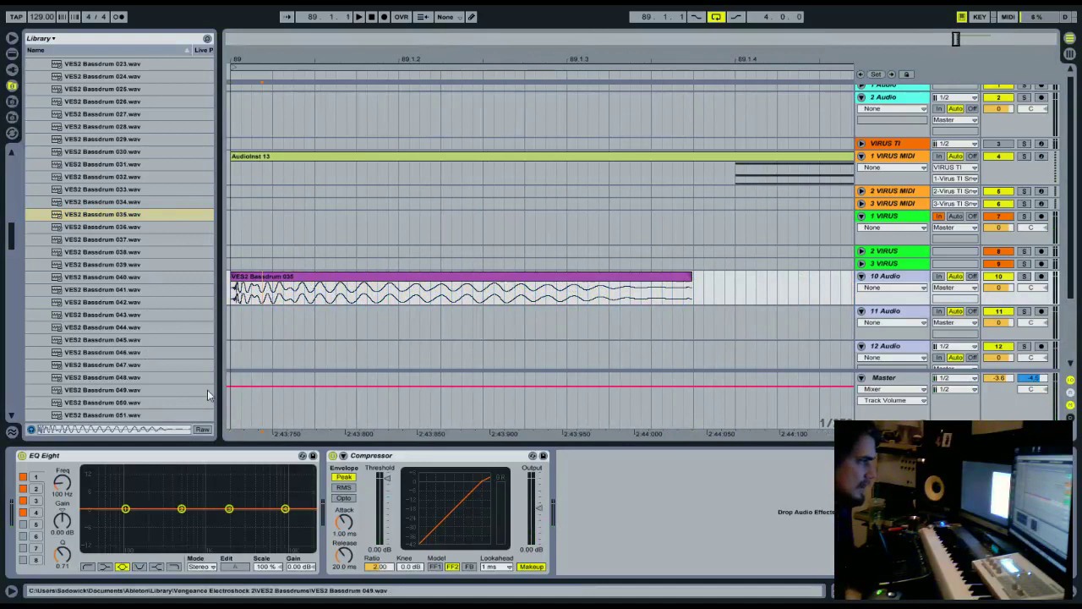
# - Place VES2 Bassdrum 034 just after the 035 clip on 10 Audio to compare waveforms, and delete it
pyautogui.click(98, 217)
pyautogui.click(102, 204)
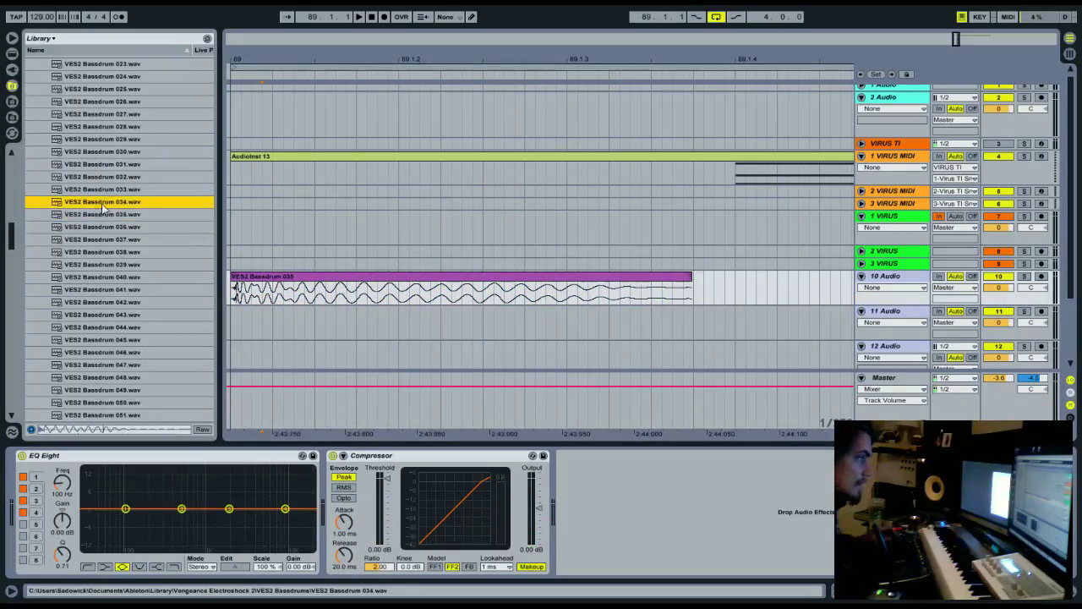
pyautogui.moveTo(97, 207); pyautogui.dragTo(715, 283)
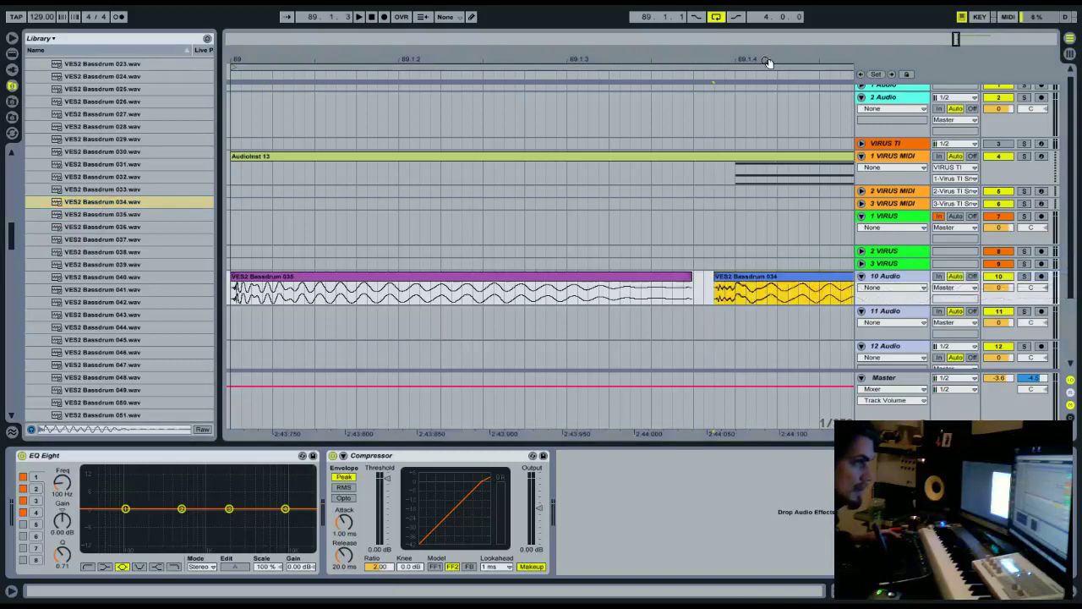
pyautogui.moveTo(768, 61); pyautogui.dragTo(574, 59)
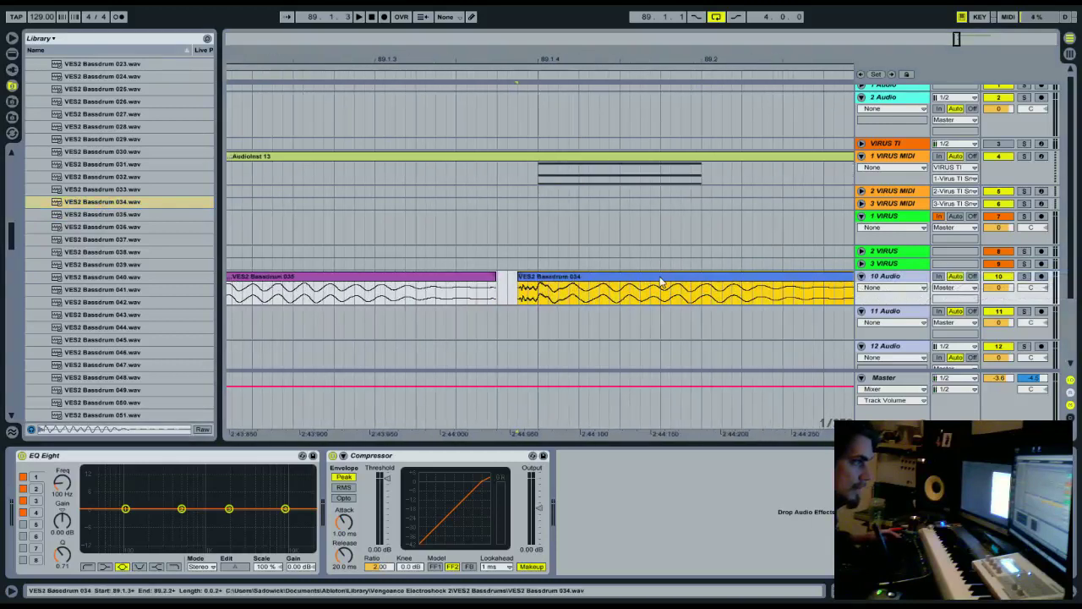
pyautogui.press('Delete')
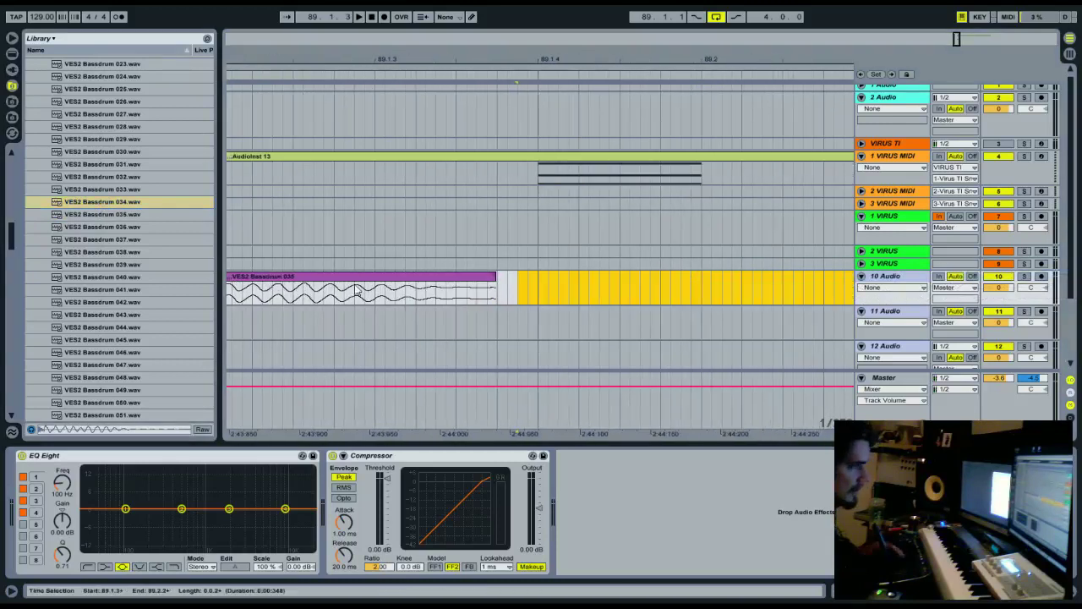
# - Preview the kick samples VES2 Bassdrum 035 through 044 in the library
pyautogui.click(78, 214)
pyautogui.press('Down')
pyautogui.press('Down')
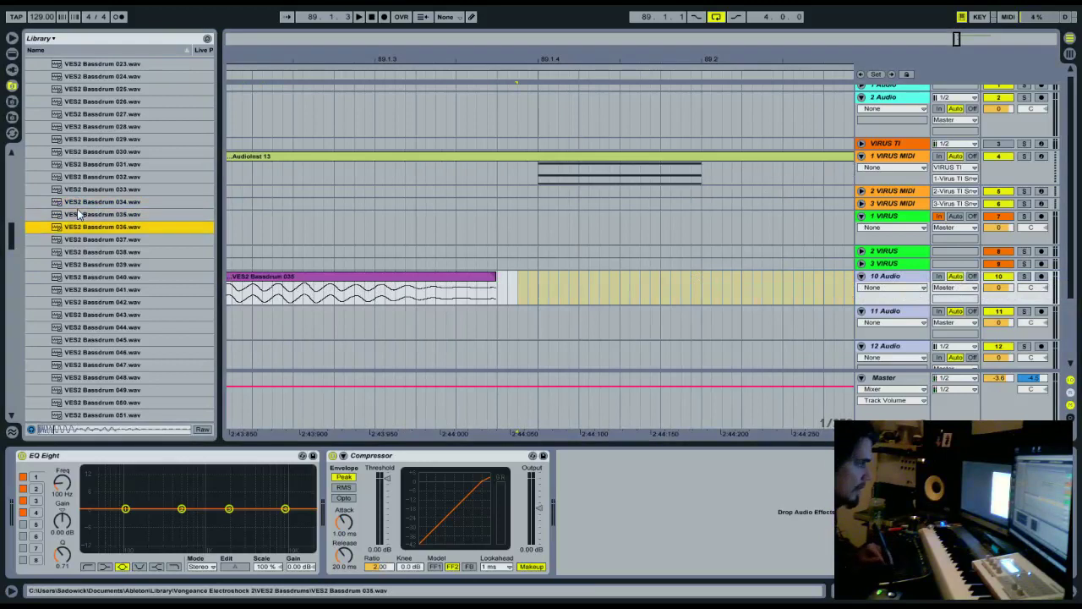
pyautogui.press('Down')
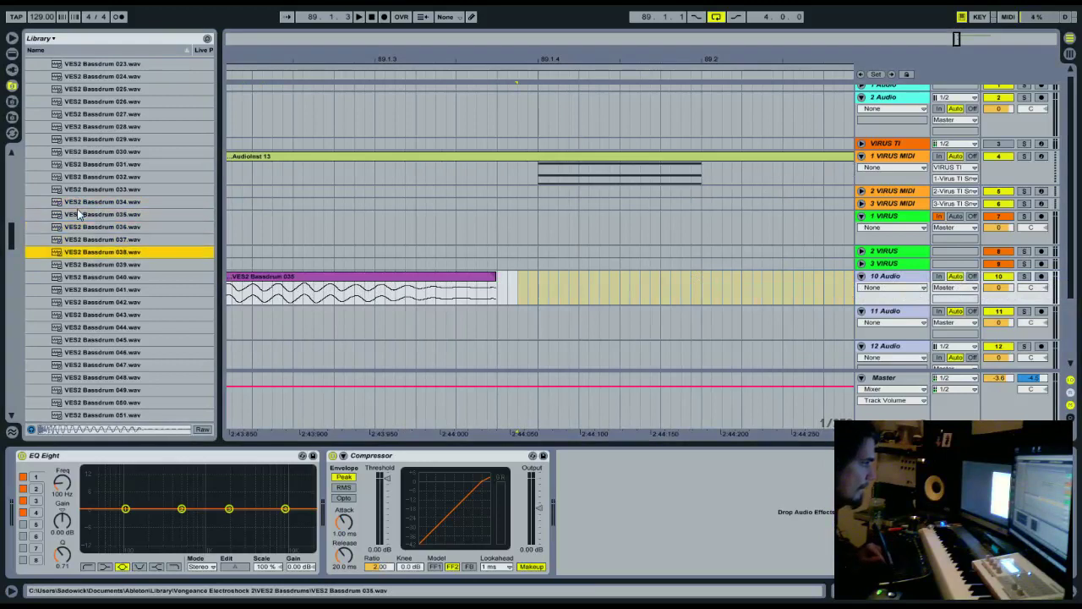
pyautogui.press('Down')
pyautogui.press('Down')
pyautogui.press('Down')
pyautogui.press('Down')
pyautogui.press('Down')
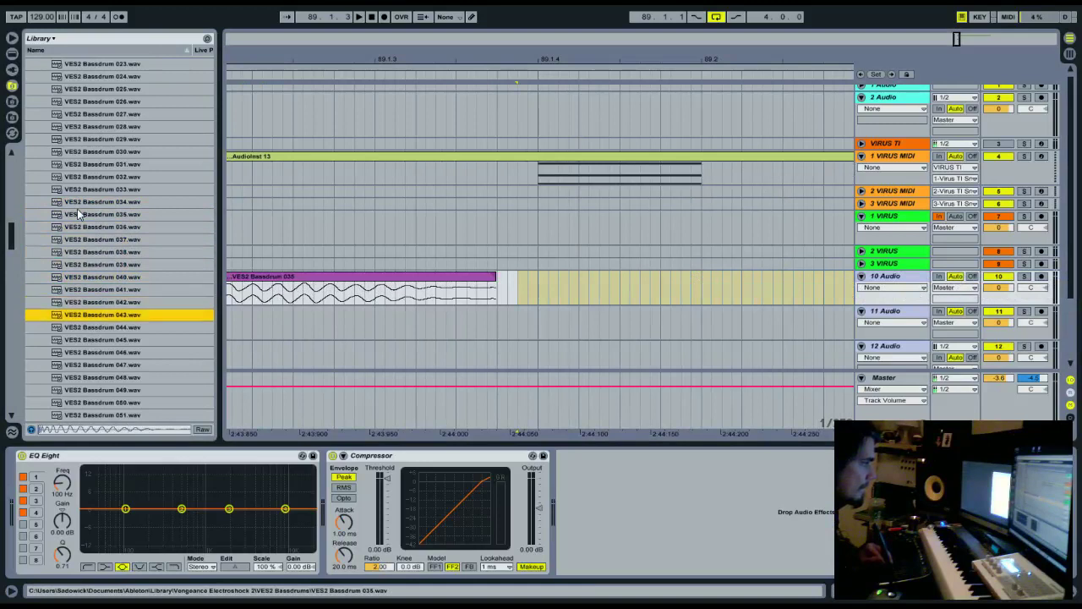
pyautogui.press('Down')
# - Place VES2 Bassdrum 044 just after the 035 clip on 10 Audio to compare waveforms, and delete it
pyautogui.moveTo(75, 328); pyautogui.dragTo(519, 285)
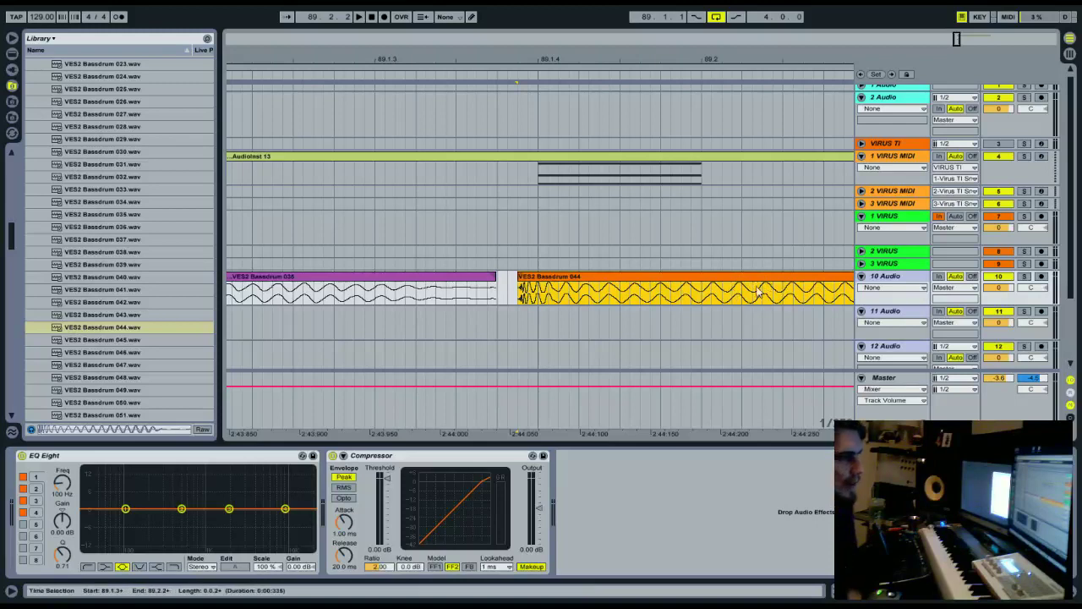
pyautogui.moveTo(629, 46); pyautogui.dragTo(629, 21)
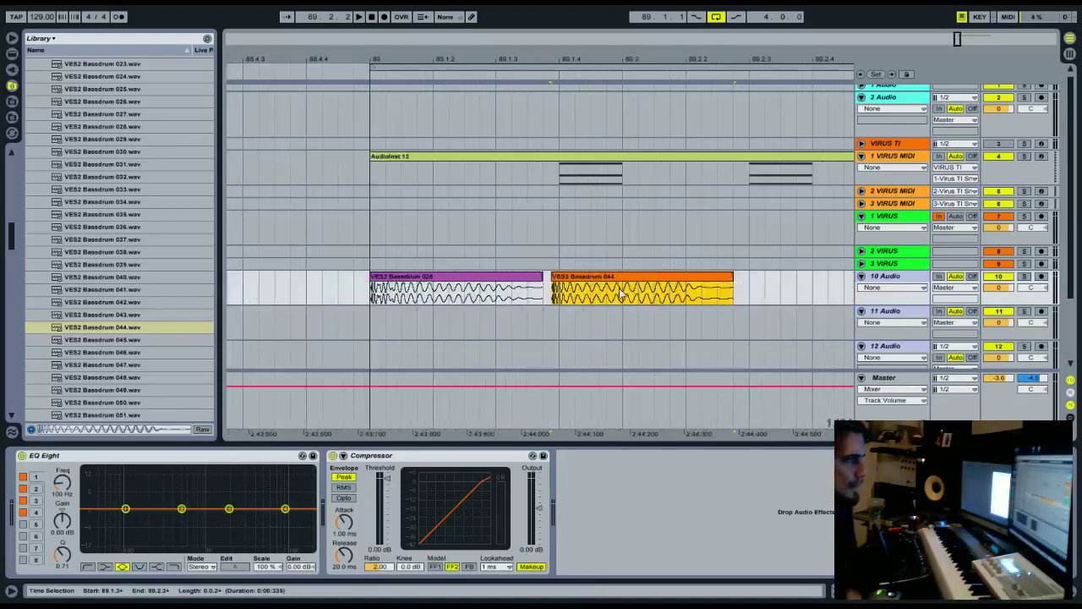
pyautogui.press('Delete')
# - Show the fades on the VES2 Bassdrum 035 clip and inspect its start
pyautogui.click(483, 287)
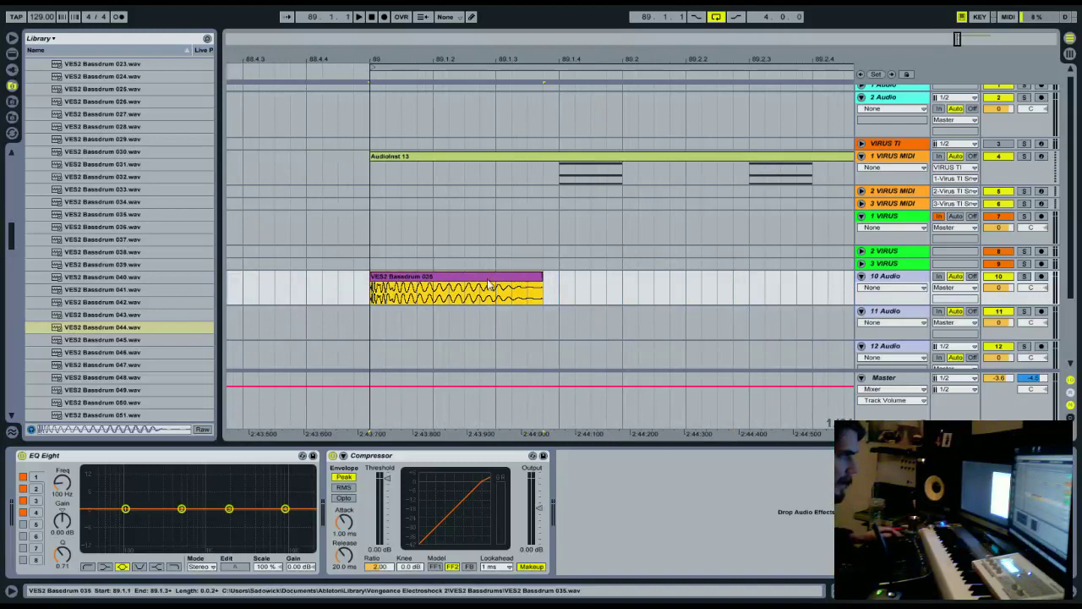
pyautogui.rightClick(373, 290)
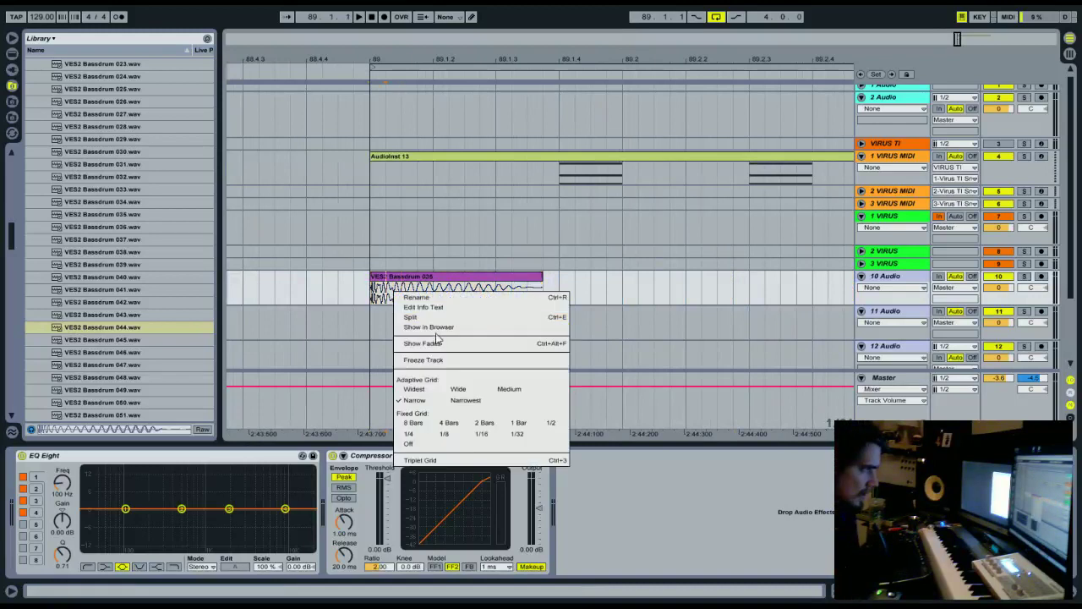
pyautogui.click(444, 344)
pyautogui.click(387, 277)
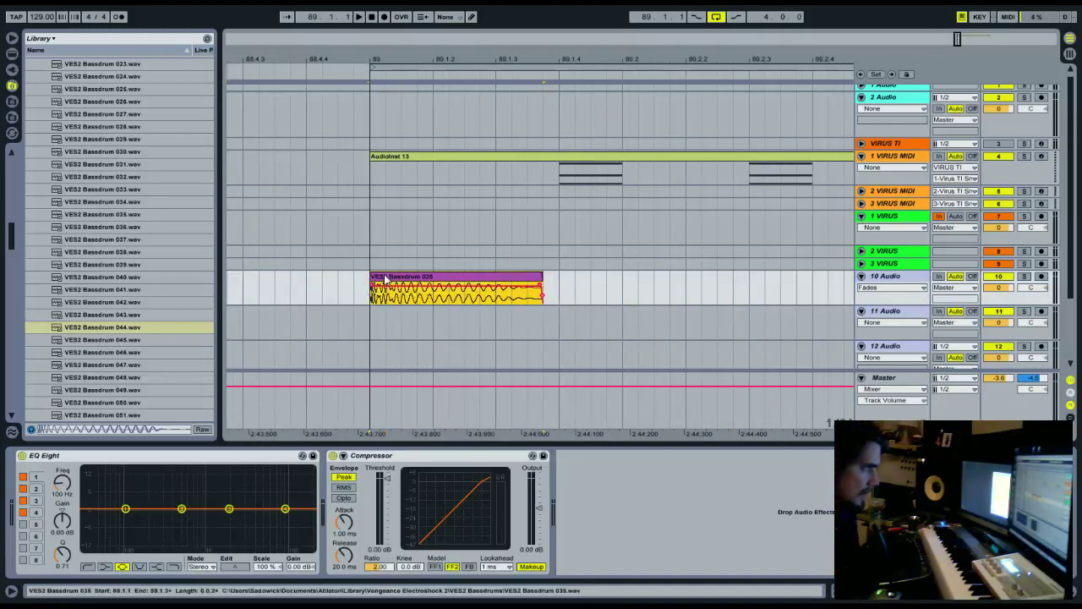
pyautogui.moveTo(397, 48)
pyautogui.mouseDown()
pyautogui.moveTo(385, 95)
pyautogui.moveTo(400, 39)
pyautogui.mouseUp()
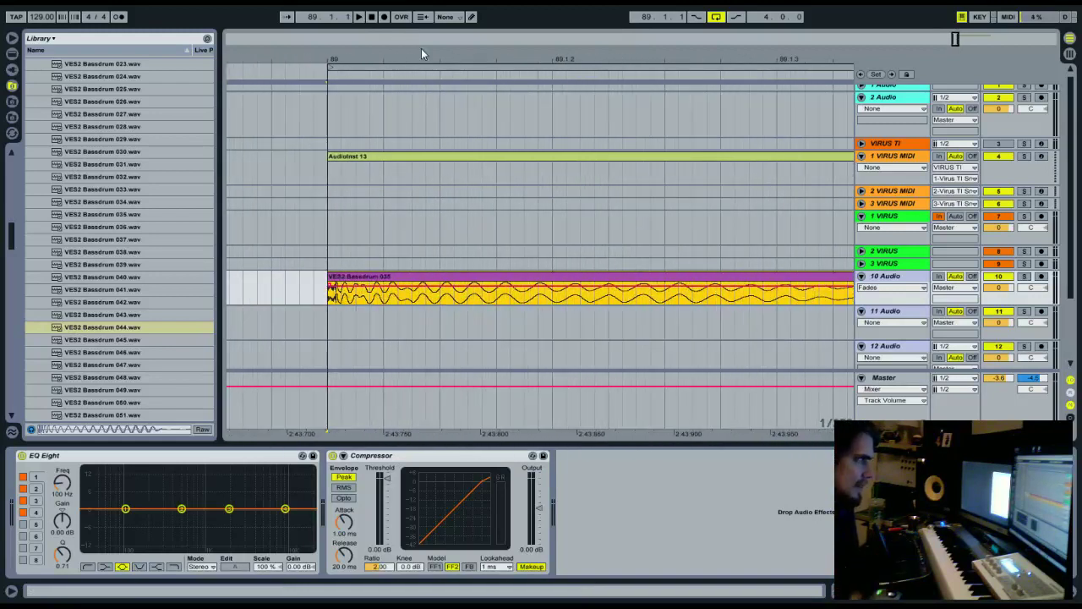
pyautogui.moveTo(365, 56); pyautogui.dragTo(347, 24)
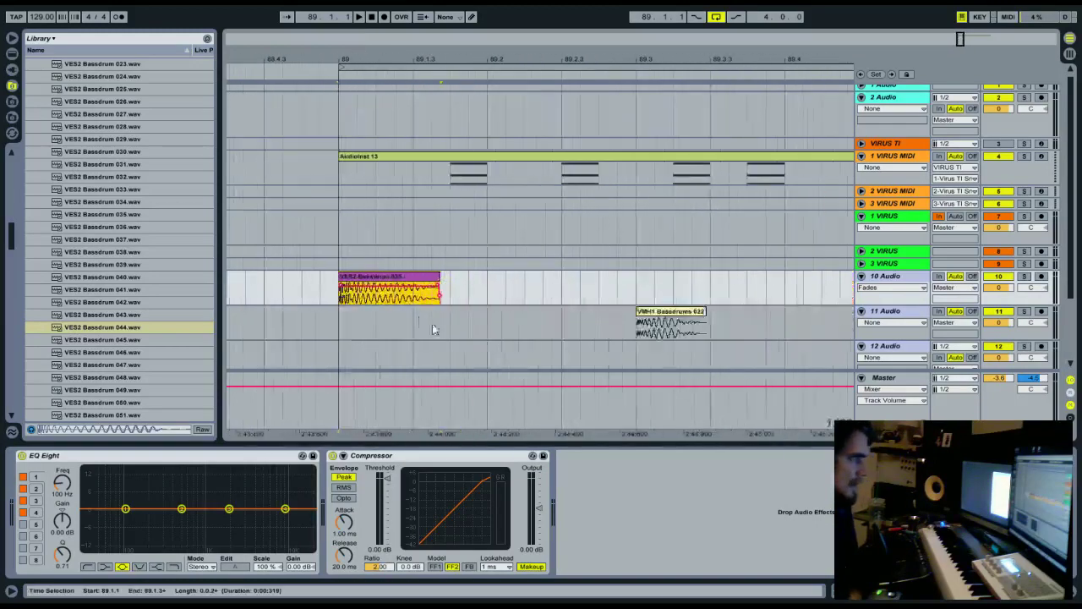
# - Select one beat containing the VES2 Bassdrum 035 clip and duplicate it repeatedly on every beat up to 92.2
pyautogui.moveTo(344, 291); pyautogui.dragTo(362, 302)
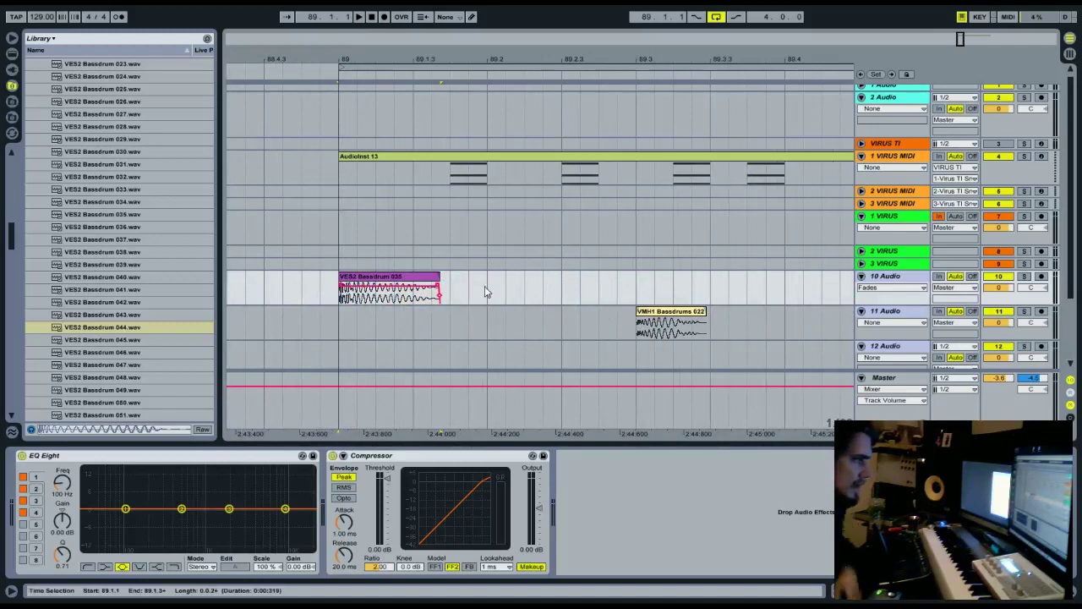
pyautogui.moveTo(484, 292); pyautogui.dragTo(358, 306)
pyautogui.hotkey('ctrl', 'd')
pyautogui.hotkey('ctrl', 'd')
pyautogui.hotkey('ctrl', 'd')
pyautogui.hotkey('ctrl', 'd')
pyautogui.hotkey('ctrl', 'd')
pyautogui.hotkey('ctrl', 'd')
pyautogui.hotkey('ctrl', 'd')
pyautogui.hotkey('ctrl', 'd')
pyautogui.hotkey('ctrl', 'd')
pyautogui.hotkey('ctrl', 'd')
pyautogui.hotkey('ctrl', 'd')
pyautogui.hotkey('ctrl', 'd')
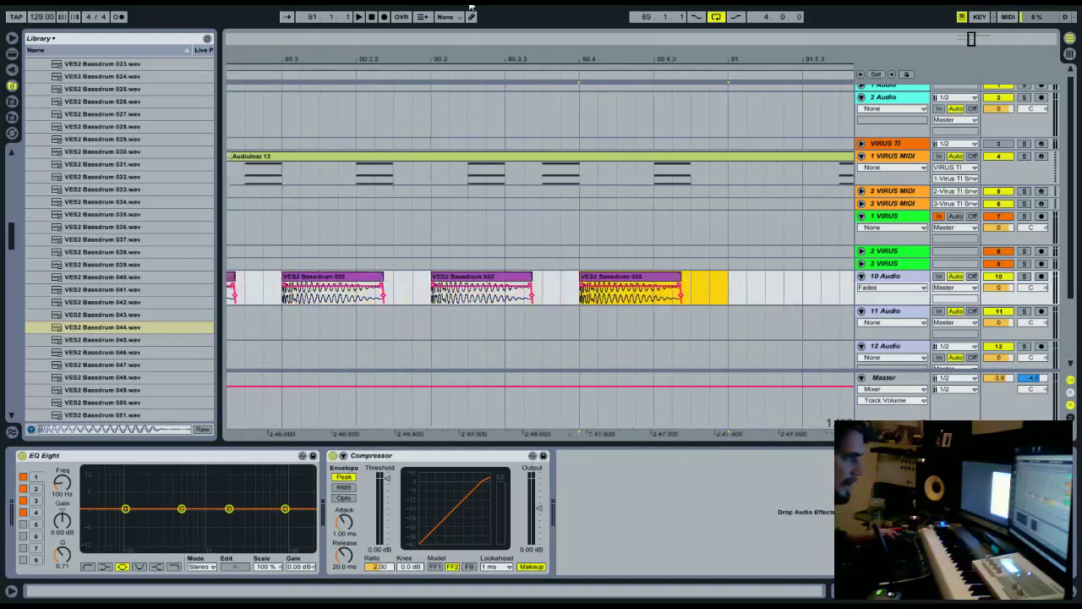
# - Shorten the loop to two beats from 89.1.1 and move the VMH1 Bassdrums 022 clip to 89.1.4
pyautogui.moveTo(518, 51); pyautogui.dragTo(518, 10)
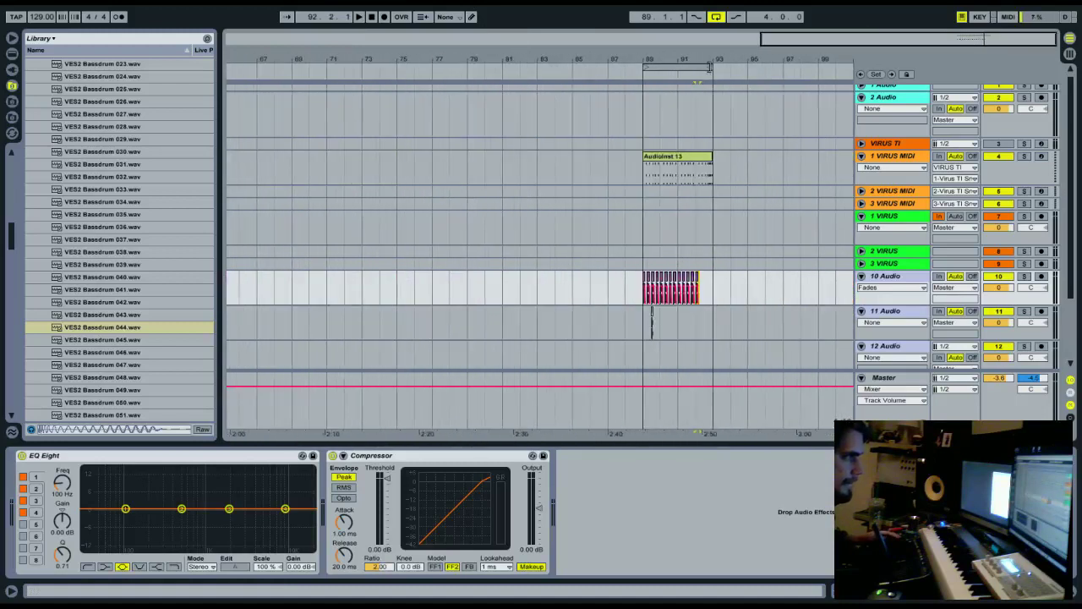
pyautogui.moveTo(711, 68); pyautogui.dragTo(573, 72)
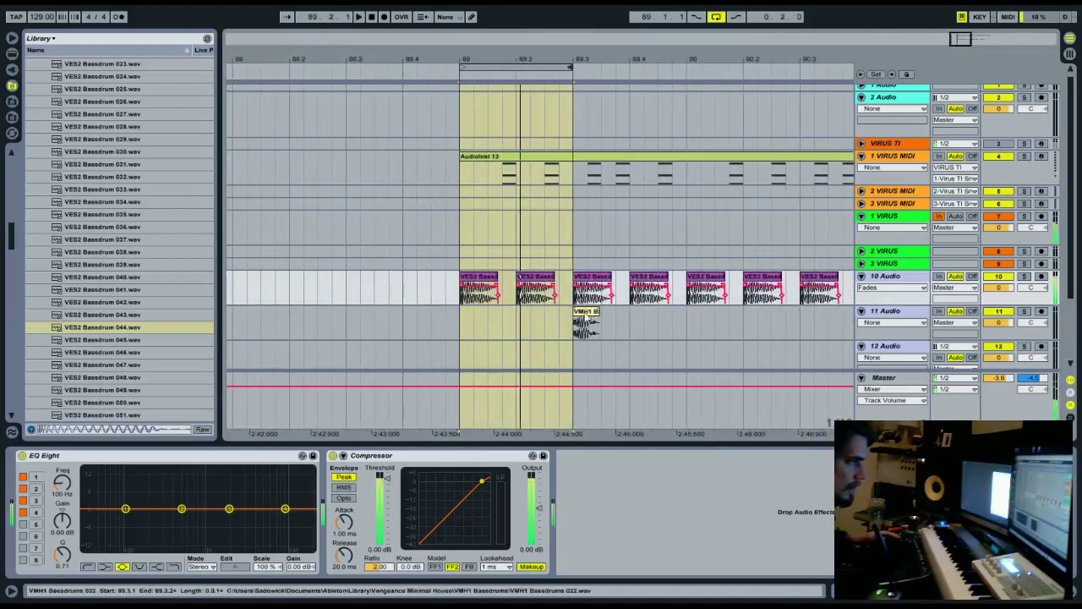
pyautogui.moveTo(588, 326); pyautogui.dragTo(516, 326)
pyautogui.click(456, 331)
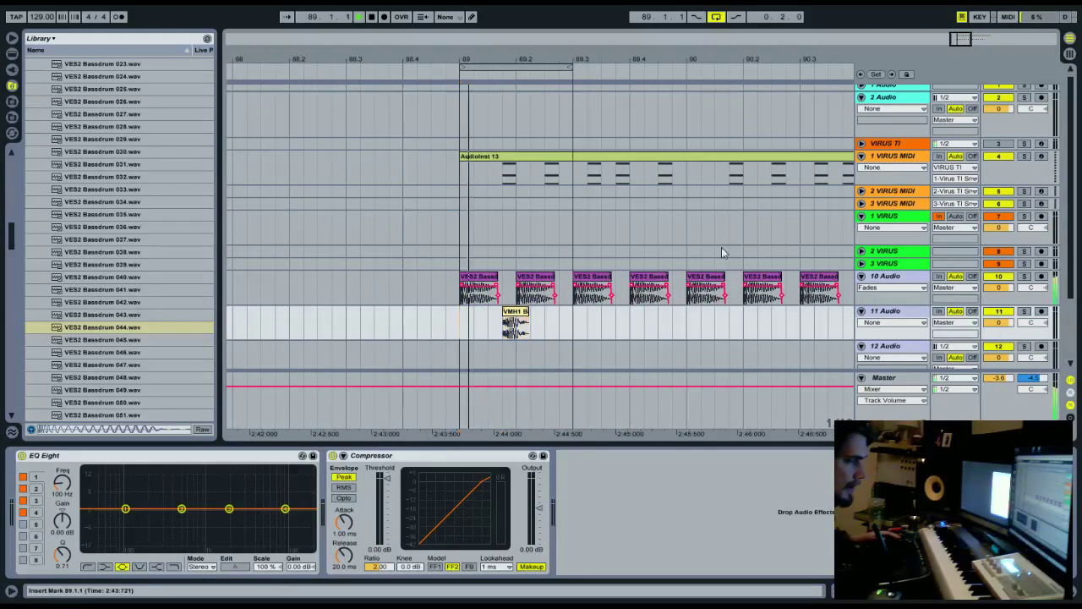
# - Audition the two kicks with 1 VIRUS MIDI muted, and enlarge and solo the 11 Audio track
pyautogui.press('space')
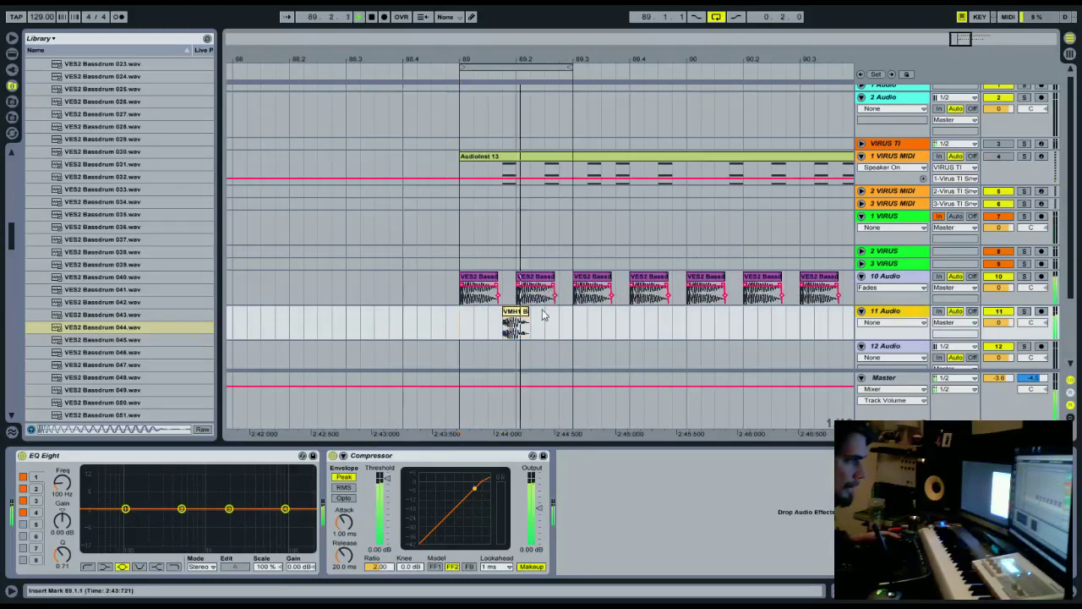
pyautogui.press('space')
pyautogui.press('+')
pyautogui.press('+')
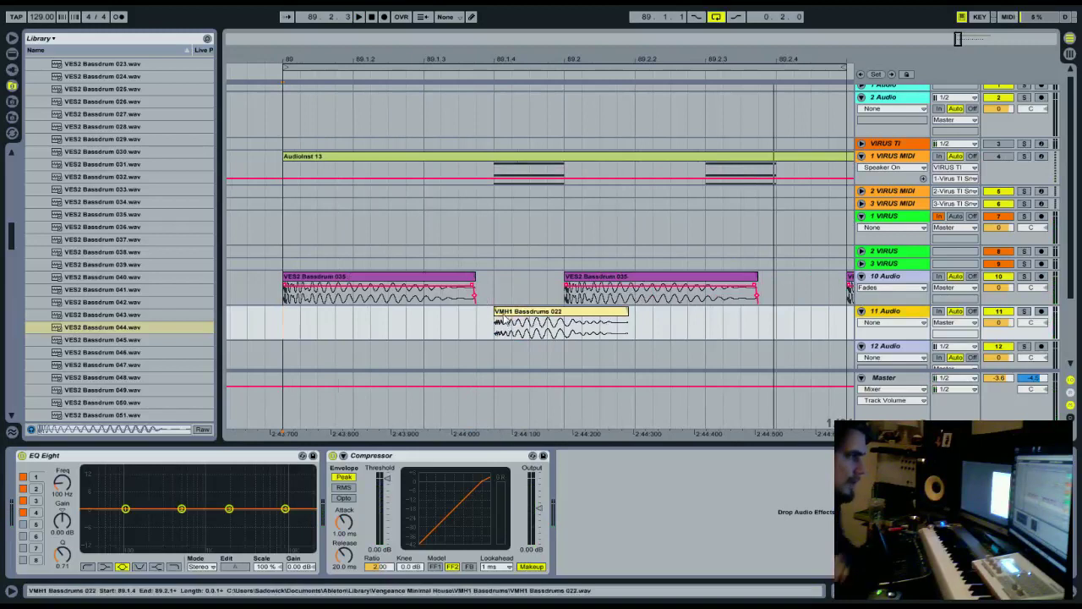
pyautogui.moveTo(1015, 340); pyautogui.dragTo(1015, 371)
pyautogui.click(1024, 311)
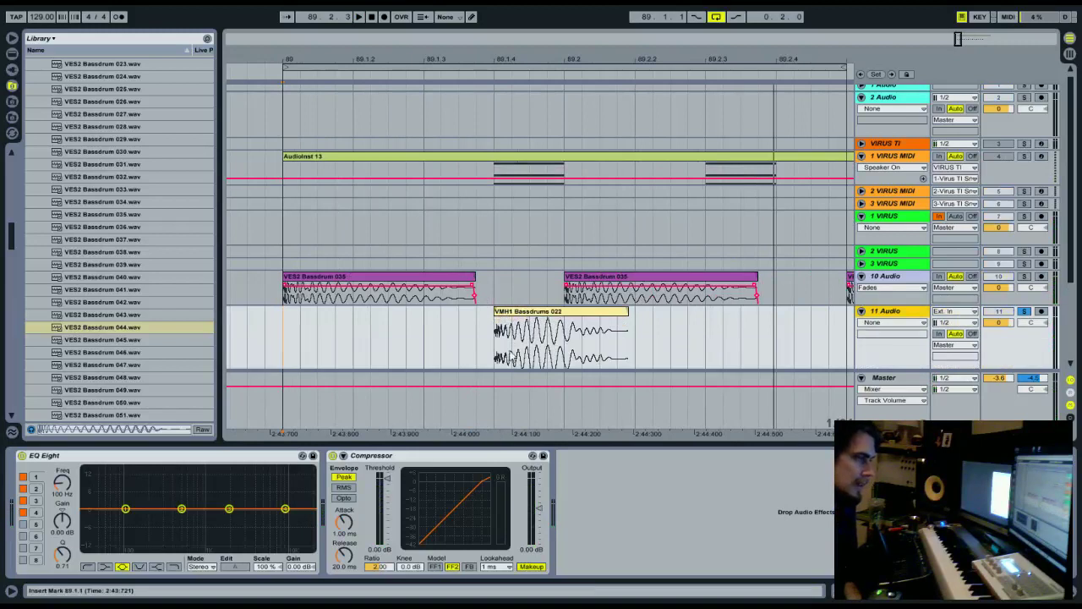
# - Trim a sliver off the start of the VMH1 Bassdrums 022 clip and move the clip back to 89.1.4
pyautogui.moveTo(531, 61); pyautogui.dragTo(552, 123)
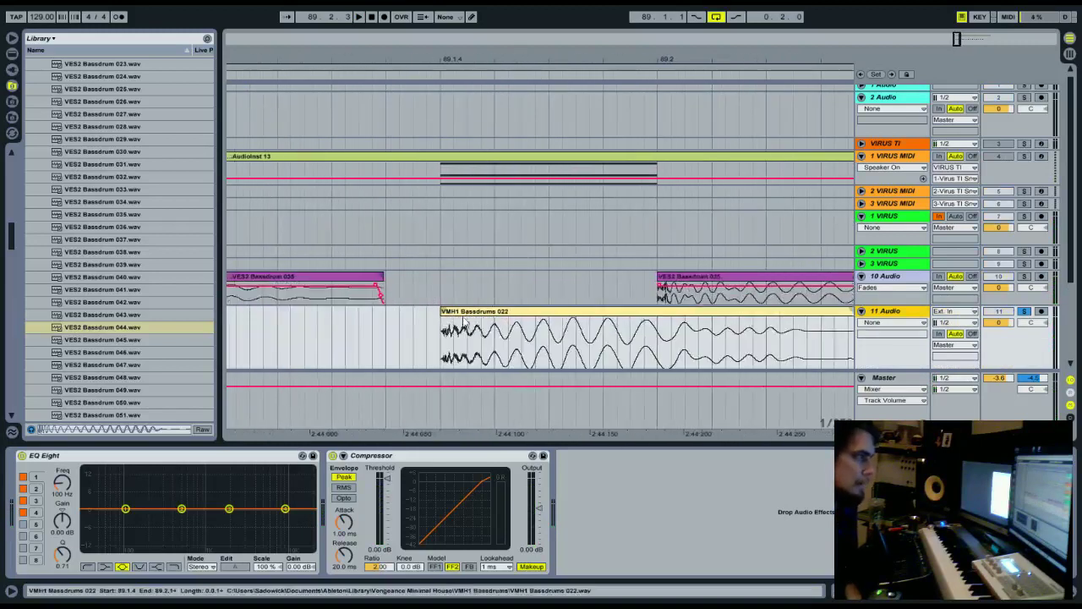
pyautogui.moveTo(442, 312)
pyautogui.mouseDown()
pyautogui.moveTo(469, 314)
pyautogui.moveTo(428, 318)
pyautogui.mouseUp()
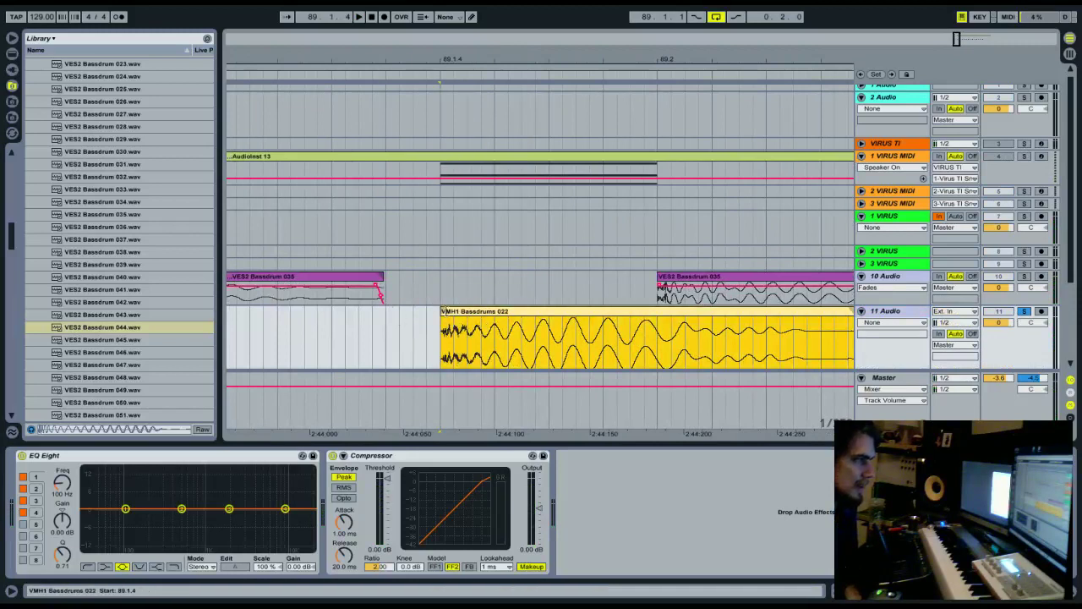
pyautogui.moveTo(442, 313); pyautogui.dragTo(468, 313)
pyautogui.moveTo(593, 58); pyautogui.dragTo(546, 60)
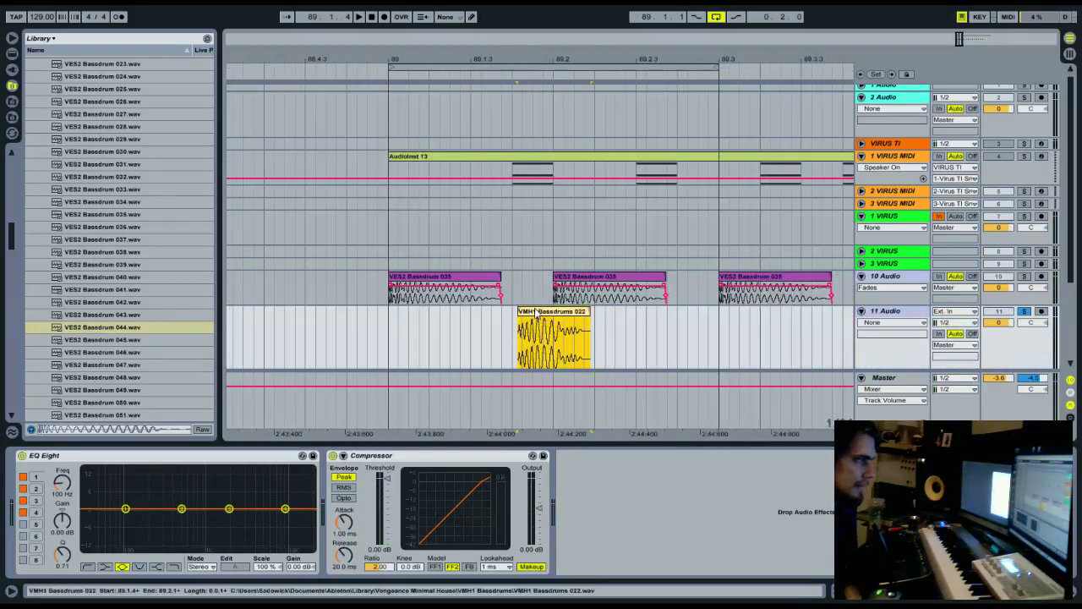
pyautogui.moveTo(536, 313); pyautogui.dragTo(531, 319)
pyautogui.click(385, 328)
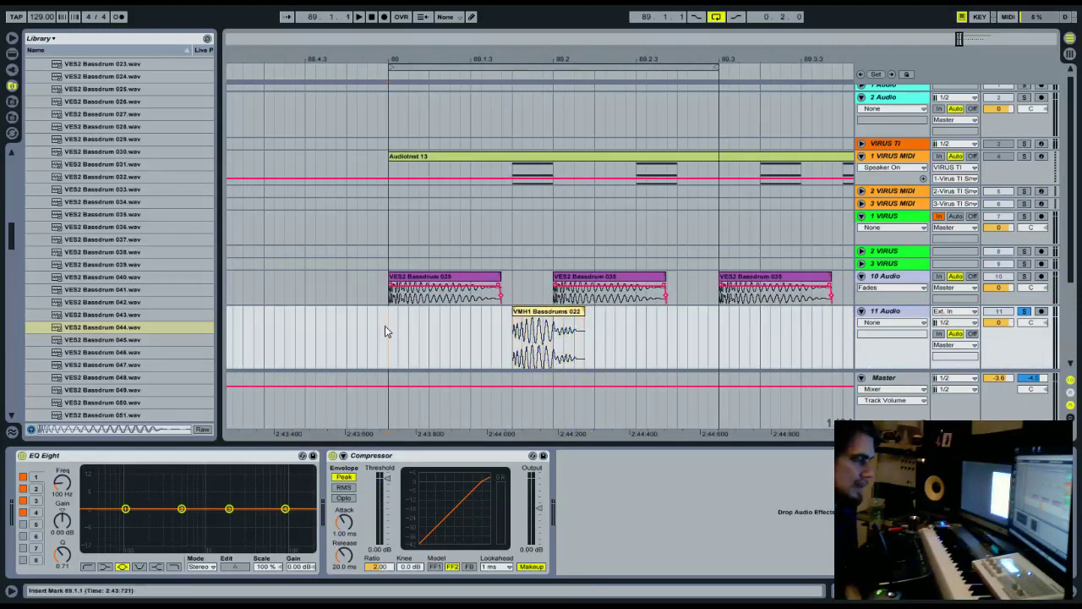
# - Shorten the VMH1 Bassdrums 022 clip to end at 89.2.1 and audition the loop with 11 Audio unsoloed
pyautogui.moveTo(584, 313); pyautogui.dragTo(560, 314)
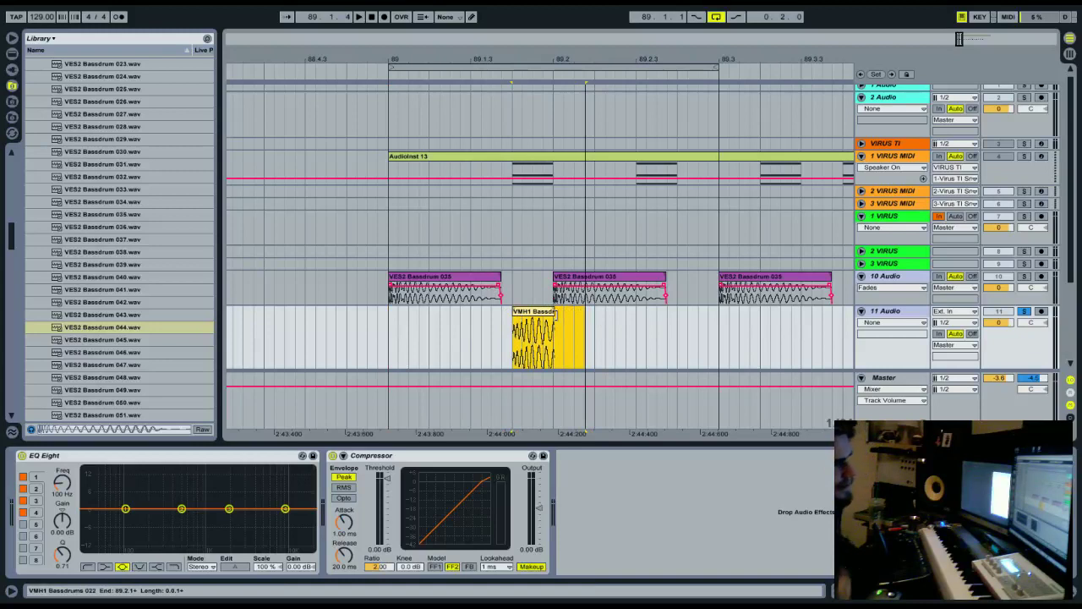
pyautogui.press('Delete')
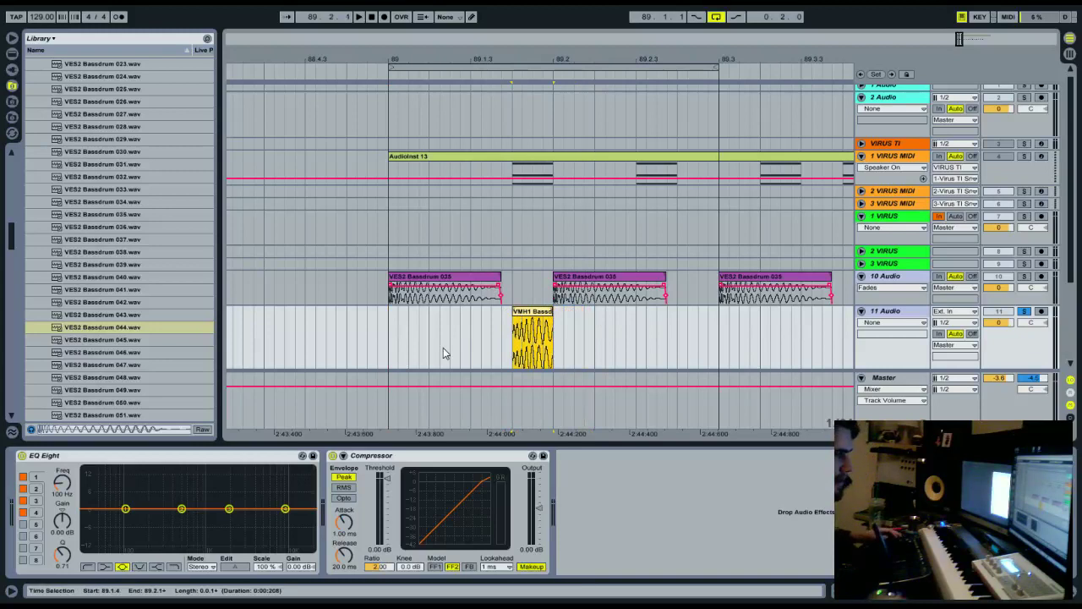
pyautogui.click(454, 276)
pyautogui.press('space')
pyautogui.press('space')
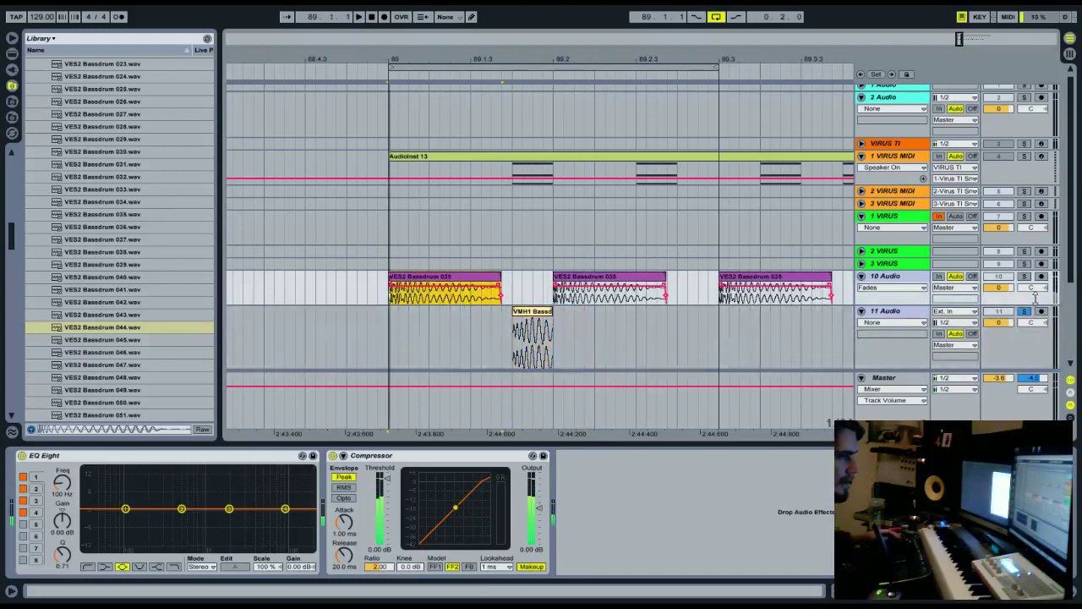
pyautogui.press('space')
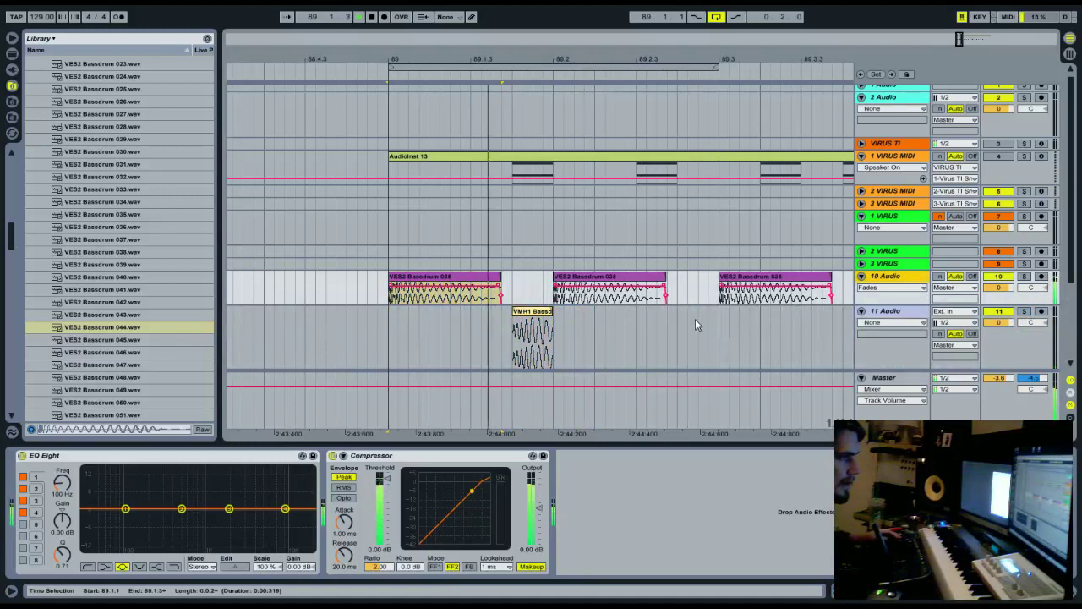
pyautogui.press('space')
# - Copy the shortened VMH1 Bassdrums 022 clip to 89.2.3 on 11 Audio and play the loop
pyautogui.click(535, 312)
pyautogui.hotkey('ctrl', 'c')
pyautogui.click(629, 326)
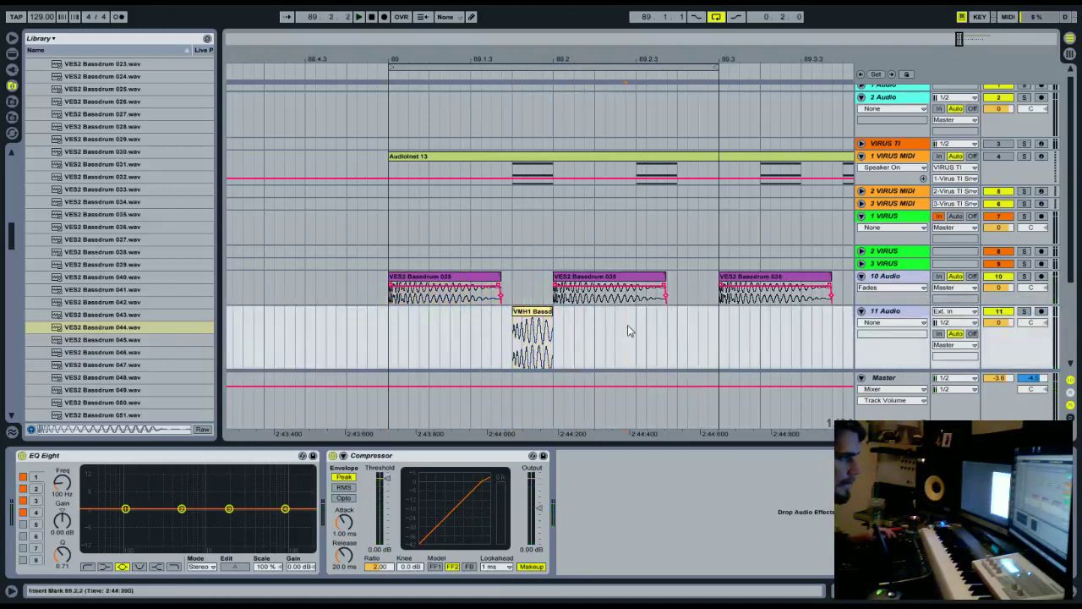
pyautogui.hotkey('ctrl', 'v')
pyautogui.press('space')
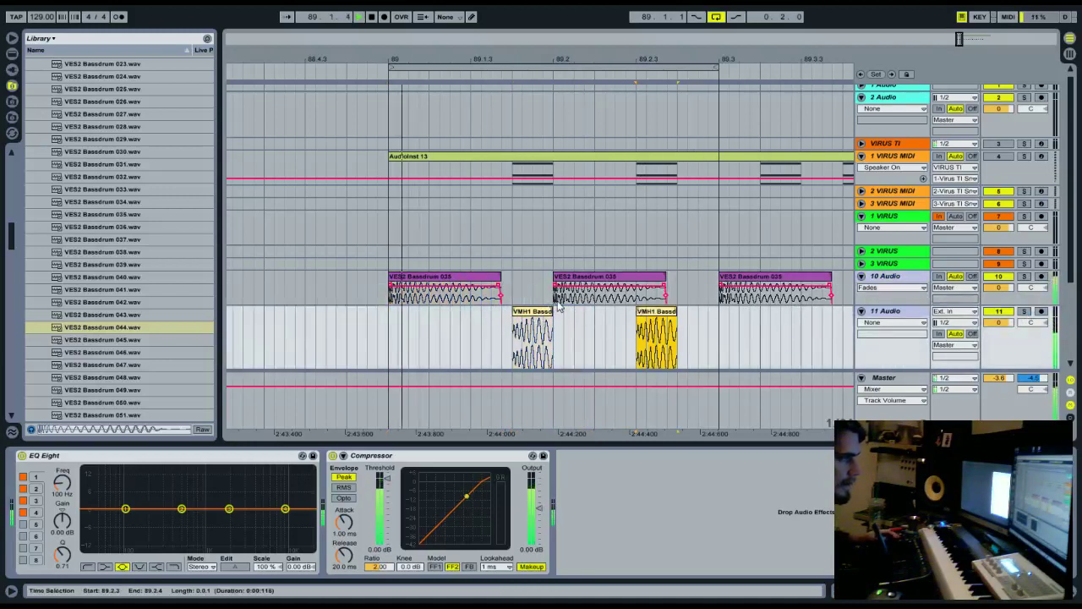
# - Extend the loop to one full bar from 89.1.1 and restart playback
pyautogui.moveTo(621, 56); pyautogui.dragTo(488, 25)
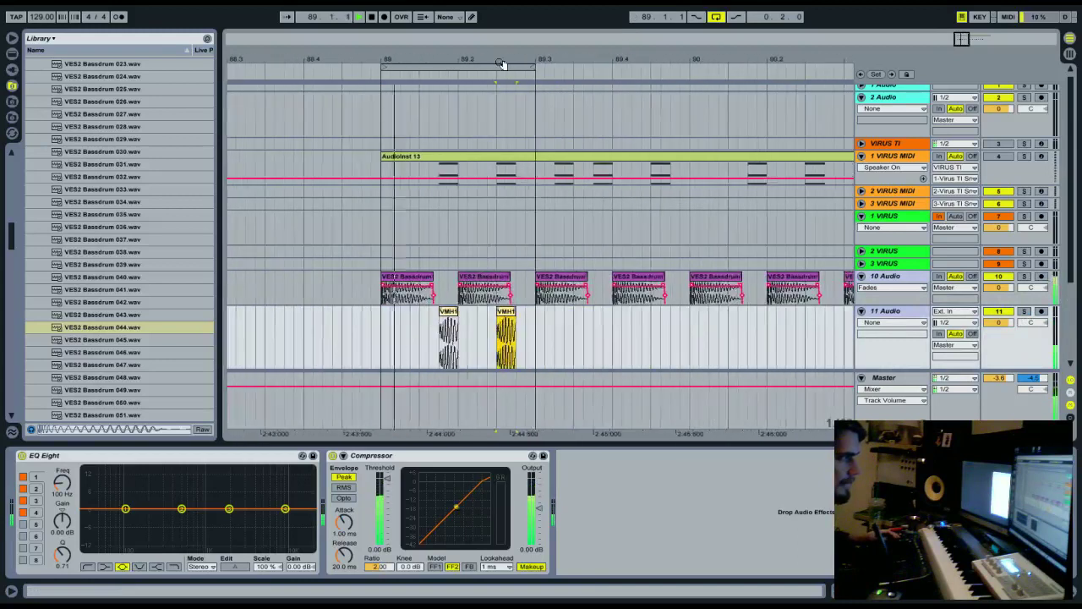
pyautogui.press('space')
pyautogui.click(531, 67)
pyautogui.moveTo(531, 67); pyautogui.dragTo(690, 69)
pyautogui.press('space')
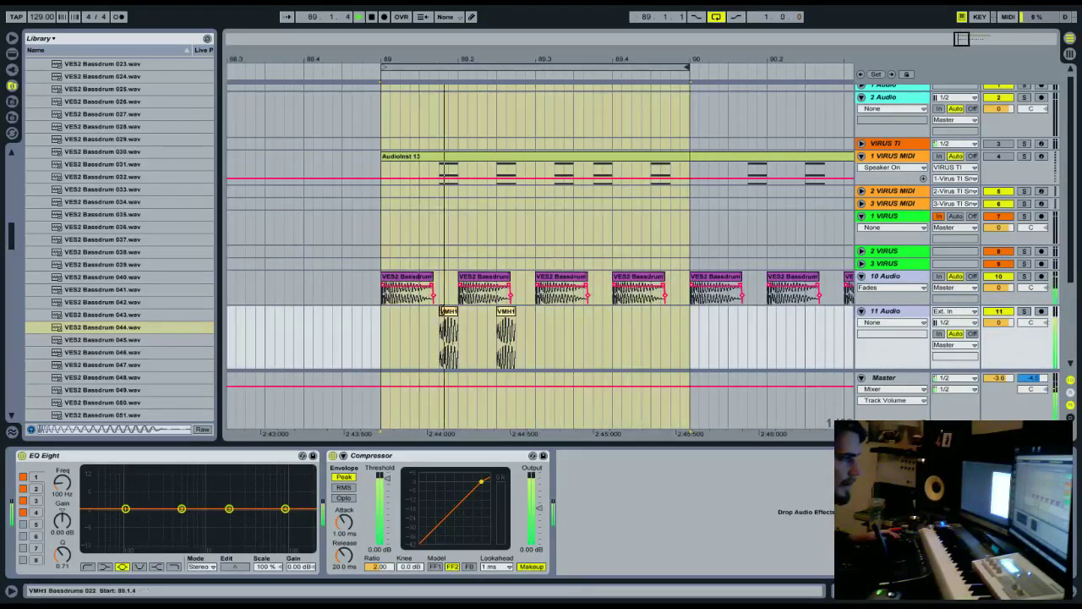
# - Paste another copy of the short VMH1 Bassdrums 022 clip at 89.3.4 on 11 Audio while the loop plays
pyautogui.click(448, 312)
pyautogui.moveTo(496, 312); pyautogui.dragTo(499, 315)
pyautogui.click(592, 323)
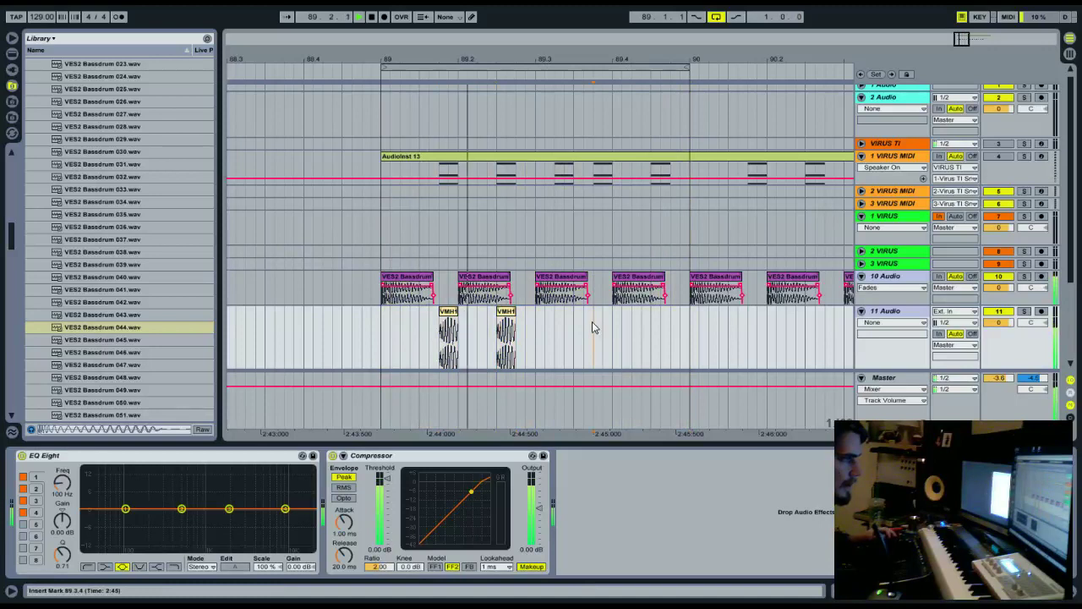
pyautogui.hotkey('ctrl', 'v')
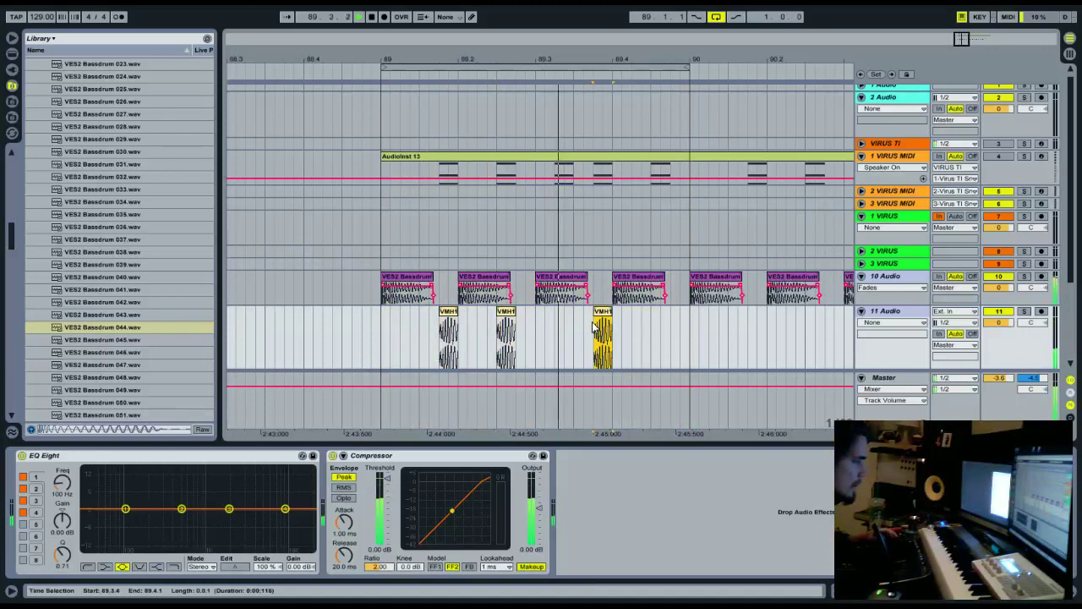
pyautogui.click(446, 314)
pyautogui.press('space')
# - Preview kick samples from VES2 Bassdrum 051 onward and replace the 89.1.4 clip with VES2 Bassdrum 053, cut to end at 89.2.1
pyautogui.moveTo(446, 61); pyautogui.dragTo(367, 53)
pyautogui.scroll(-2, 99, 356)
pyautogui.click(98, 355)
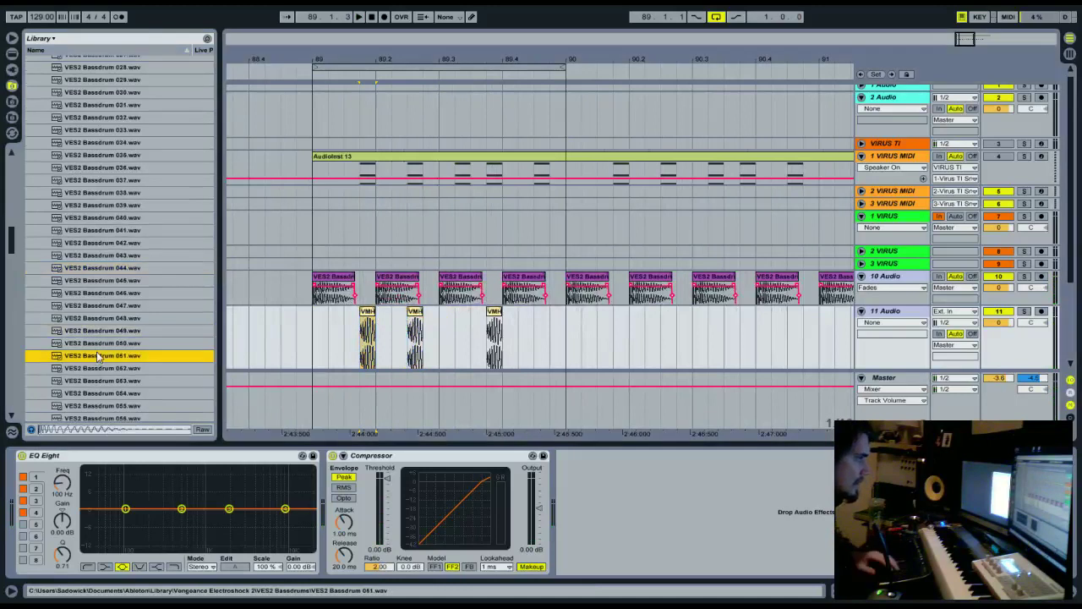
pyautogui.press('Down')
pyautogui.press('Down')
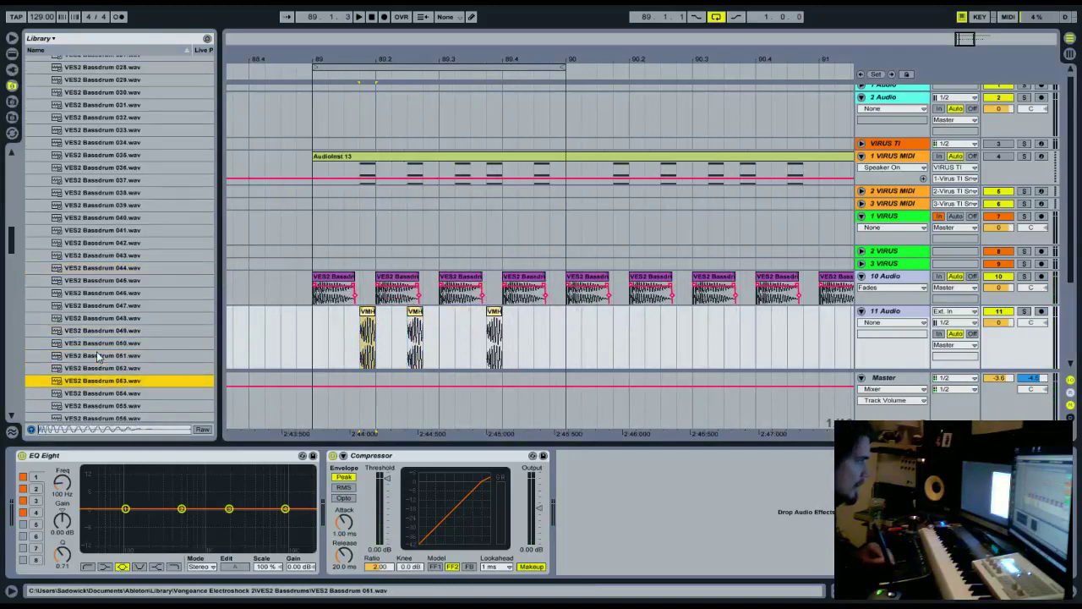
pyautogui.press('Down')
pyautogui.press('Up')
pyautogui.moveTo(83, 386); pyautogui.dragTo(376, 316)
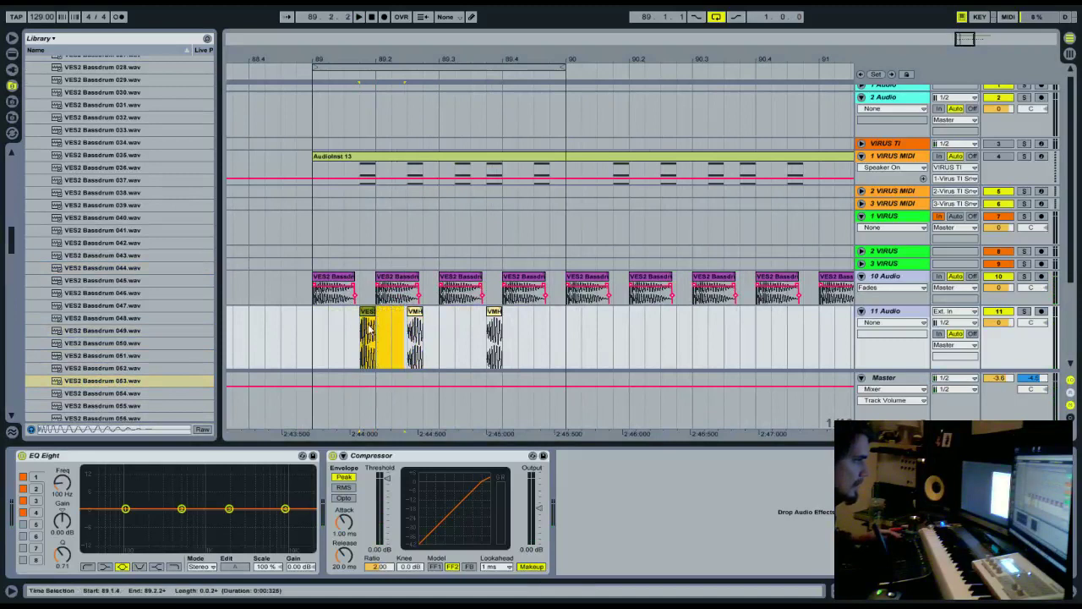
pyautogui.moveTo(312, 330); pyautogui.dragTo(375, 328)
pyautogui.click(368, 312)
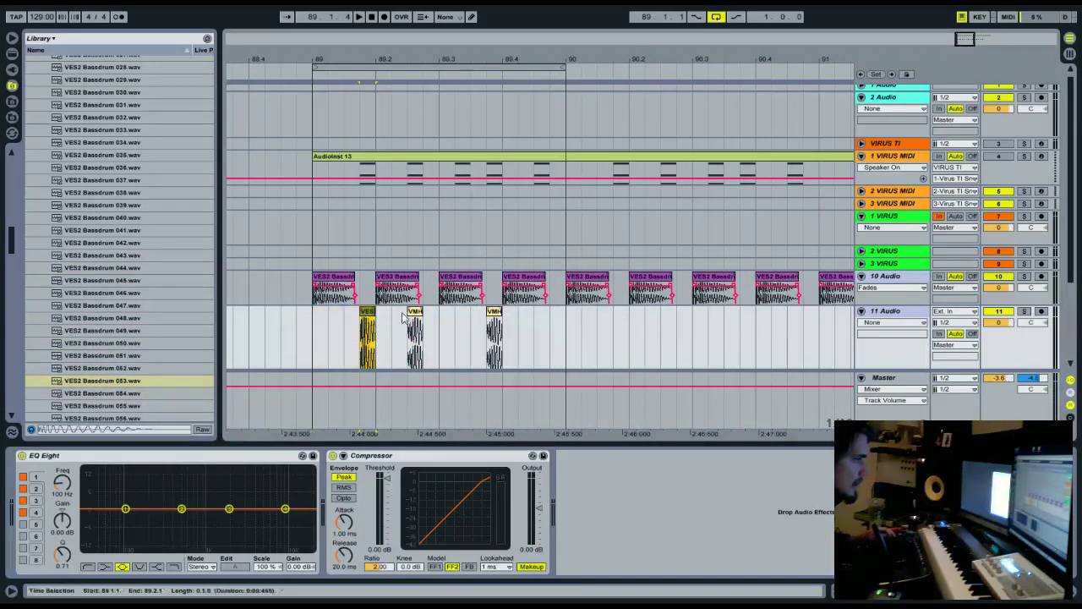
# - Copy the short VES2 Bassdrum 053 clip over the two remaining VMH1 clips at 89.2.3 and 89.3.4
pyautogui.hotkey('ctrl', 'c')
pyautogui.click(414, 312)
pyautogui.hotkey('ctrl', 'v')
pyautogui.click(495, 312)
pyautogui.hotkey('ctrl', 'v')
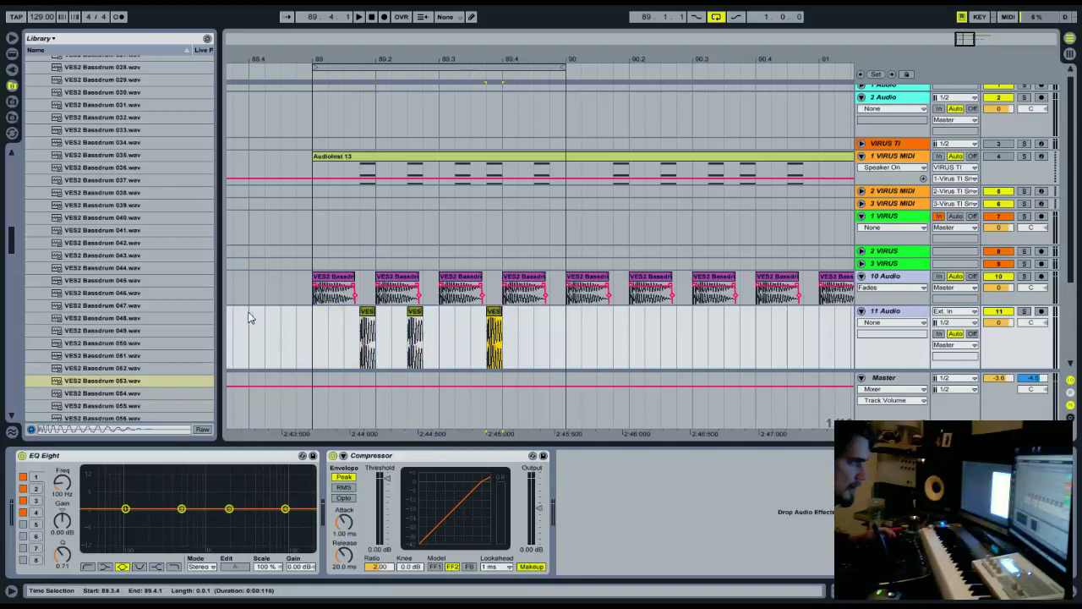
# - With 10 Audio soloed, give its EQ Eight a deep narrow cut on band 2 and a −3.93 dB dip at 500 Hz on band 3
pyautogui.click(338, 282)
pyautogui.press('space')
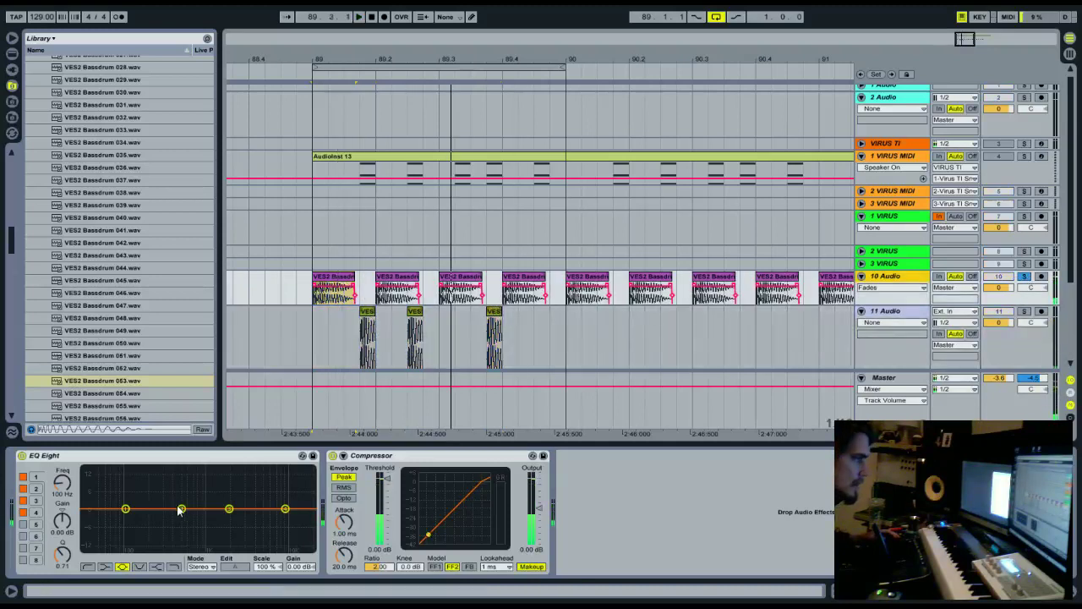
pyautogui.moveTo(181, 509); pyautogui.dragTo(145, 527)
pyautogui.moveTo(70, 562); pyautogui.dragTo(155, 544)
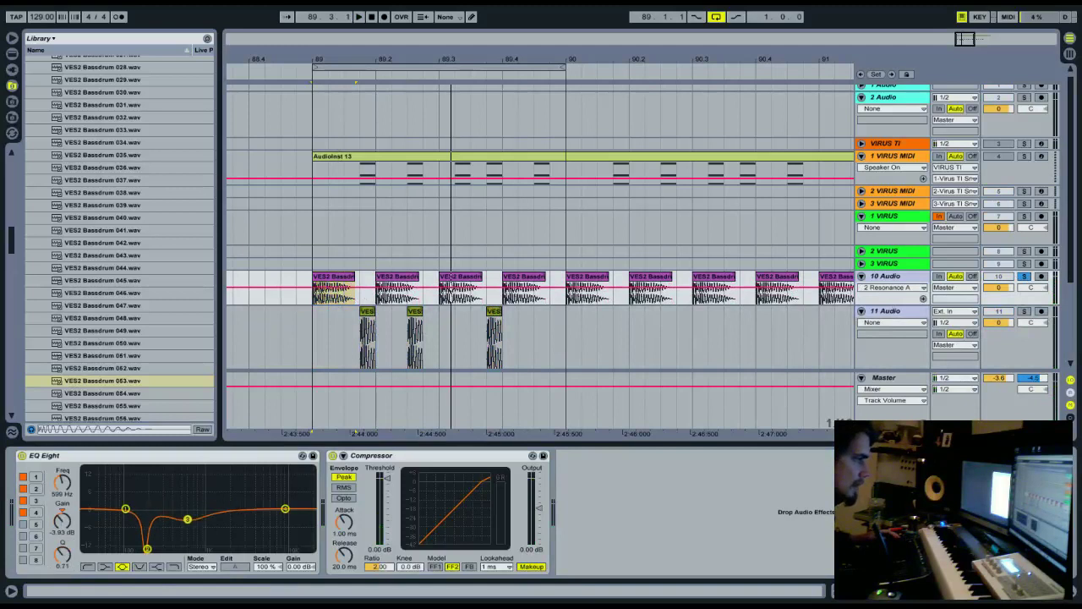
# - Solo 11 Audio and shape its EQ Eight with a mild band 3 dip at 500 Hz and a −11.6 dB band 2 cut at 235 Hz
pyautogui.click(1025, 311)
pyautogui.click(1024, 276)
pyautogui.click(1025, 311)
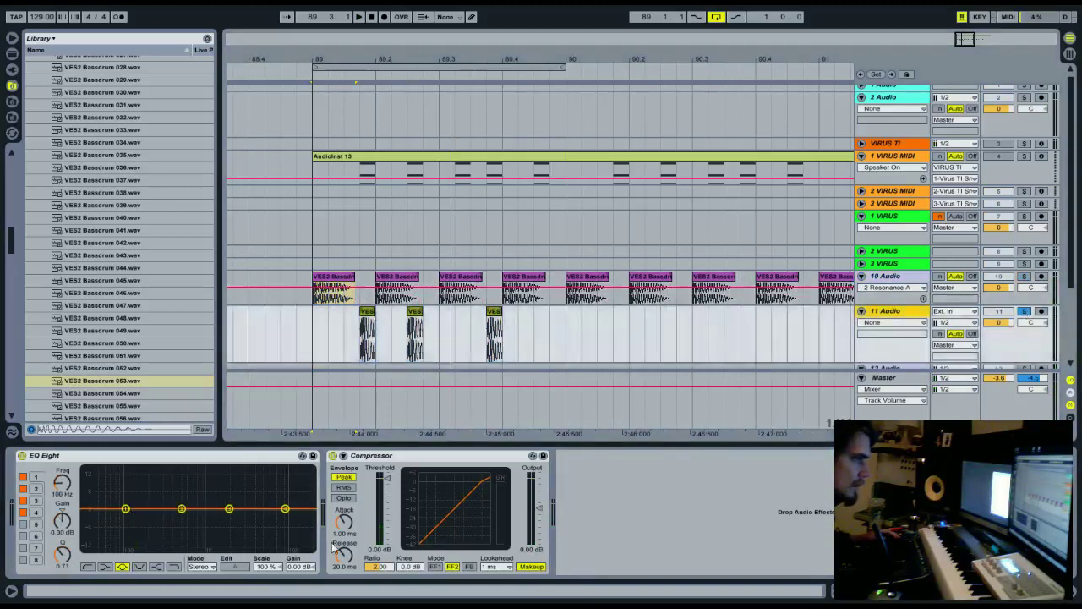
pyautogui.moveTo(242, 519); pyautogui.dragTo(242, 531)
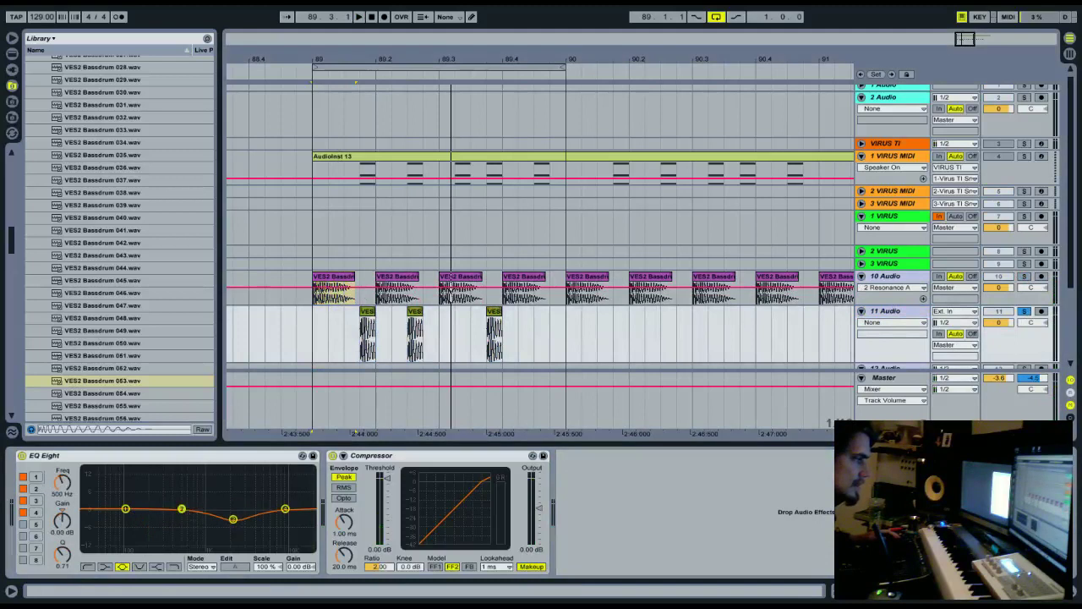
pyautogui.moveTo(68, 559); pyautogui.dragTo(69, 540)
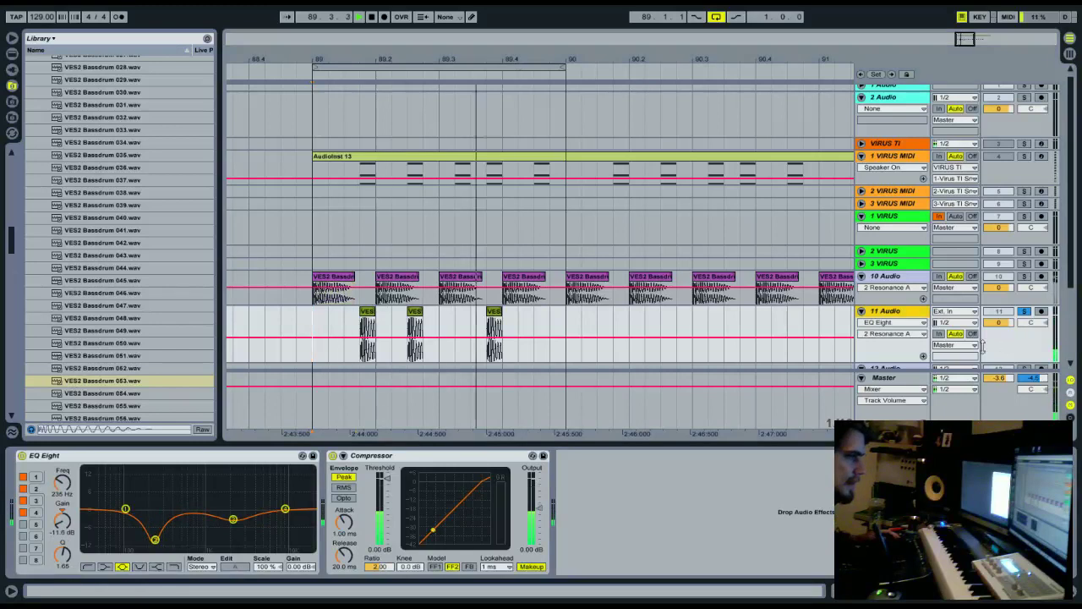
# - Enable the sidechain on 11 Audio's Compressor and set its audio source to 10-Audio
pyautogui.click(343, 456)
pyautogui.click(352, 488)
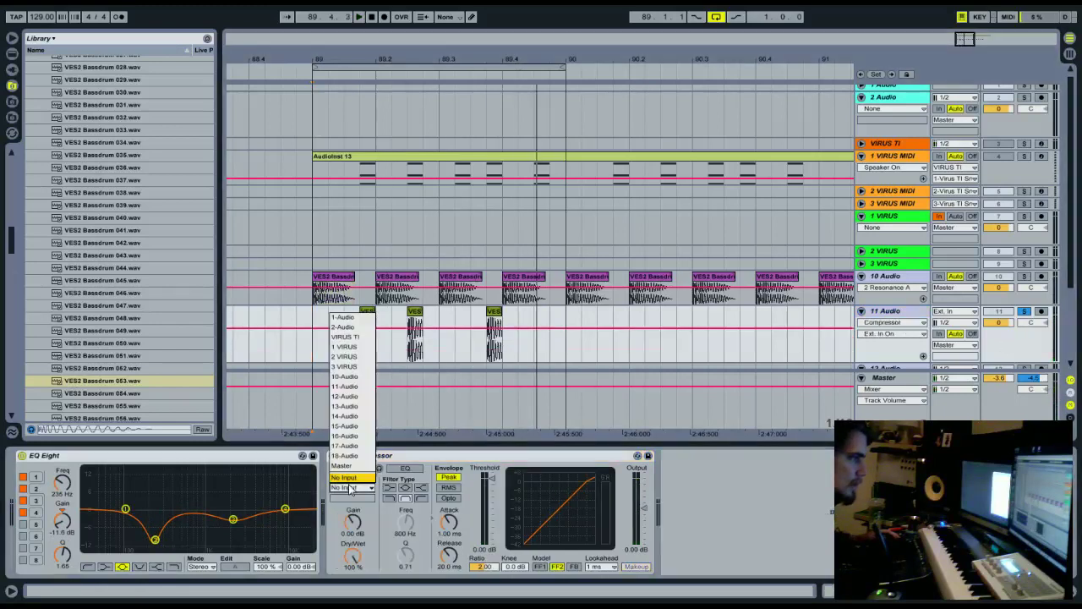
pyautogui.click(353, 377)
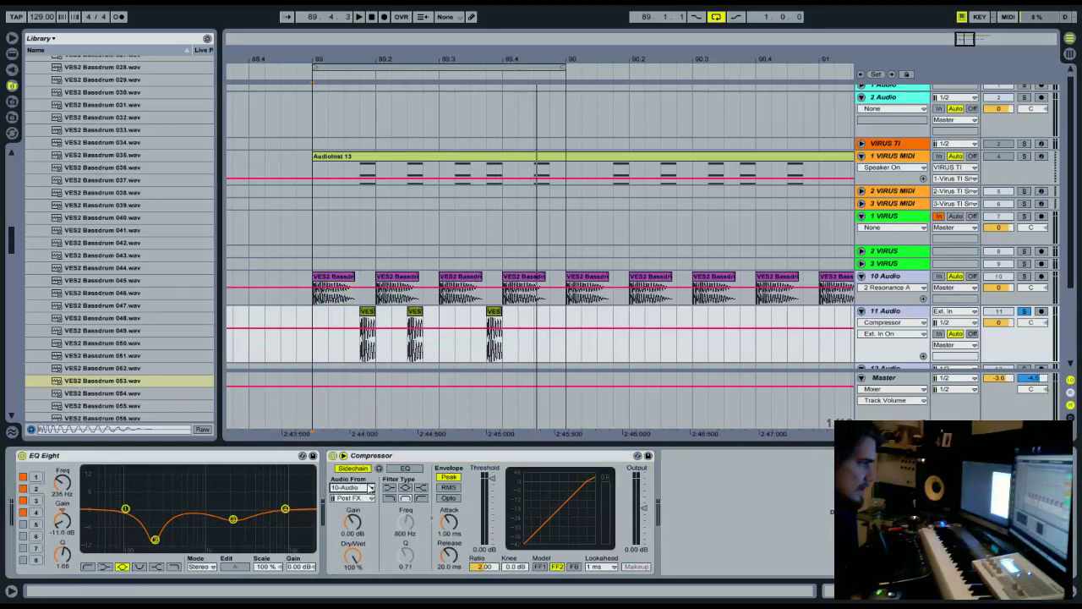
# - Set 11 Audio's Compressor threshold to −28.0 dB and attack to 0.01 ms, auditioning the sidechain effect from the loop start
pyautogui.moveTo(489, 486); pyautogui.dragTo(499, 496)
pyautogui.press('space')
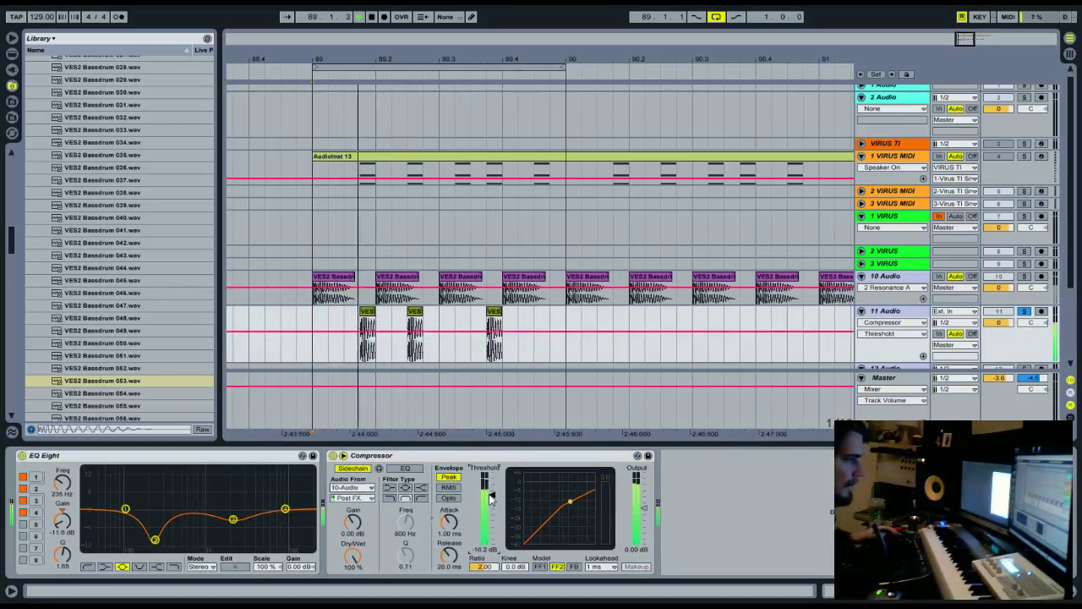
pyautogui.moveTo(499, 496); pyautogui.dragTo(449, 554)
pyautogui.press('space')
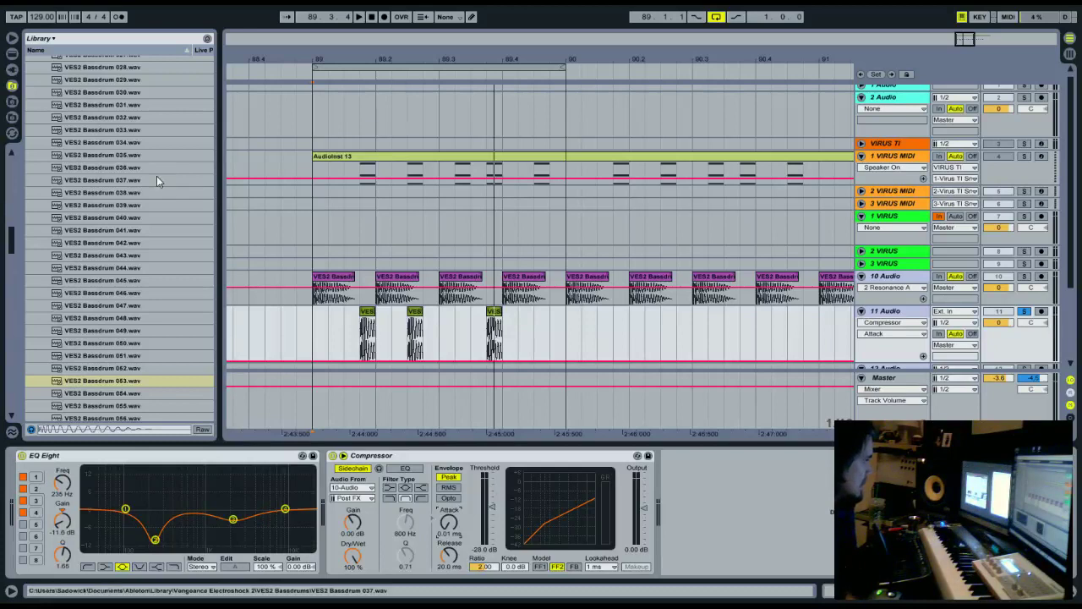
pyautogui.click(306, 74)
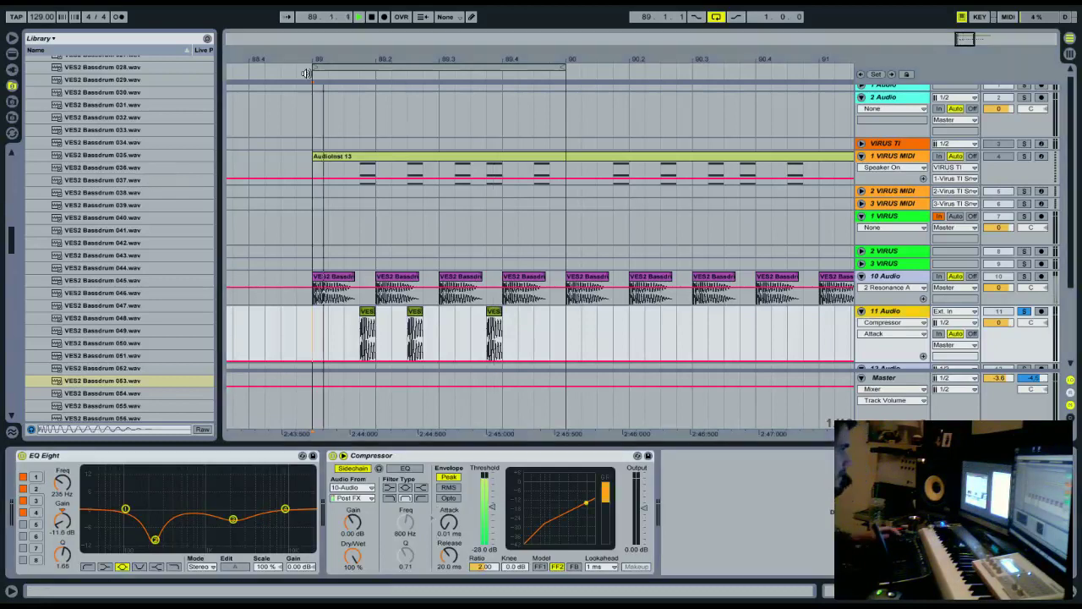
pyautogui.press('space')
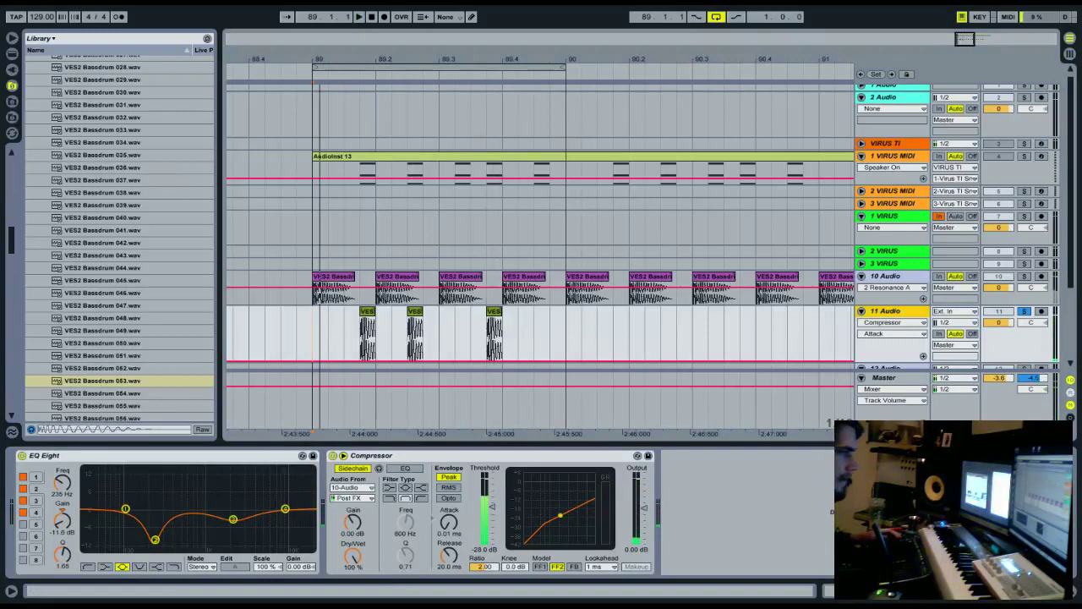
pyautogui.click(301, 73)
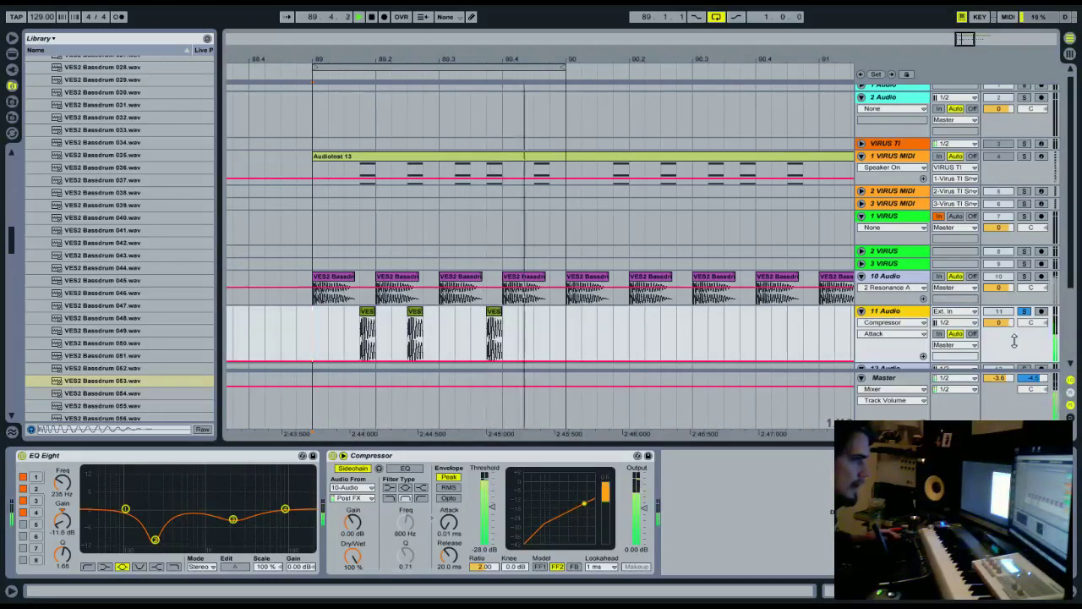
# - Set 11 Audio's Compressor threshold to −10.3 dB and its track volume to −2.0 dB
pyautogui.press('space')
pyautogui.moveTo(492, 508); pyautogui.dragTo(492, 488)
pyautogui.moveTo(999, 323); pyautogui.dragTo(999, 331)
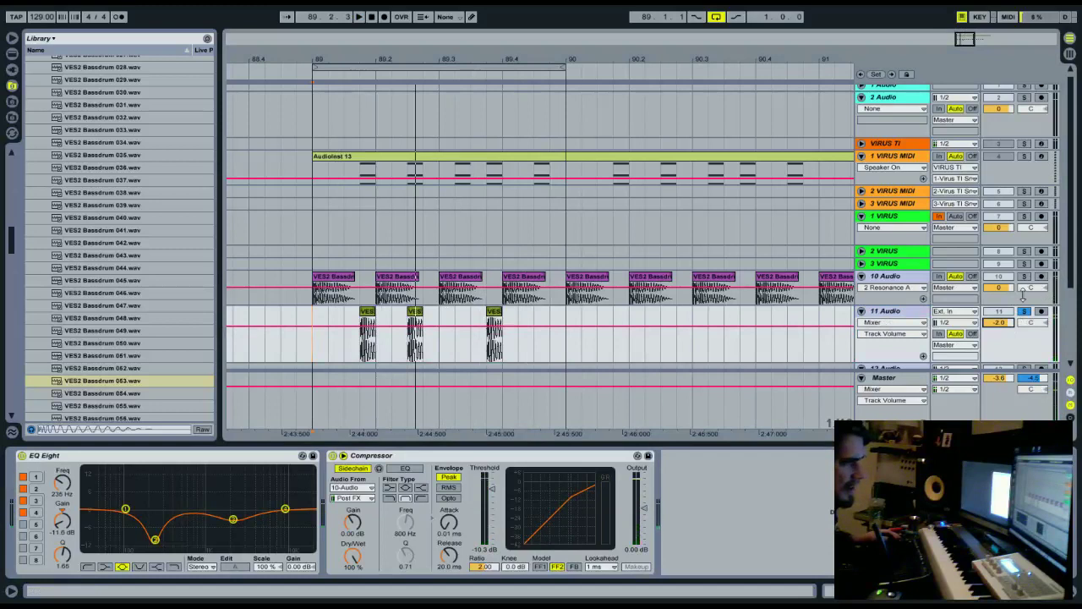
# - Move EQ Eight band 3 on 10 Audio to 544 Hz and set the Master volume to −4.1 dB while both kick tracks play unsoloed
pyautogui.click(1023, 292)
pyautogui.moveTo(188, 519); pyautogui.dragTo(184, 518)
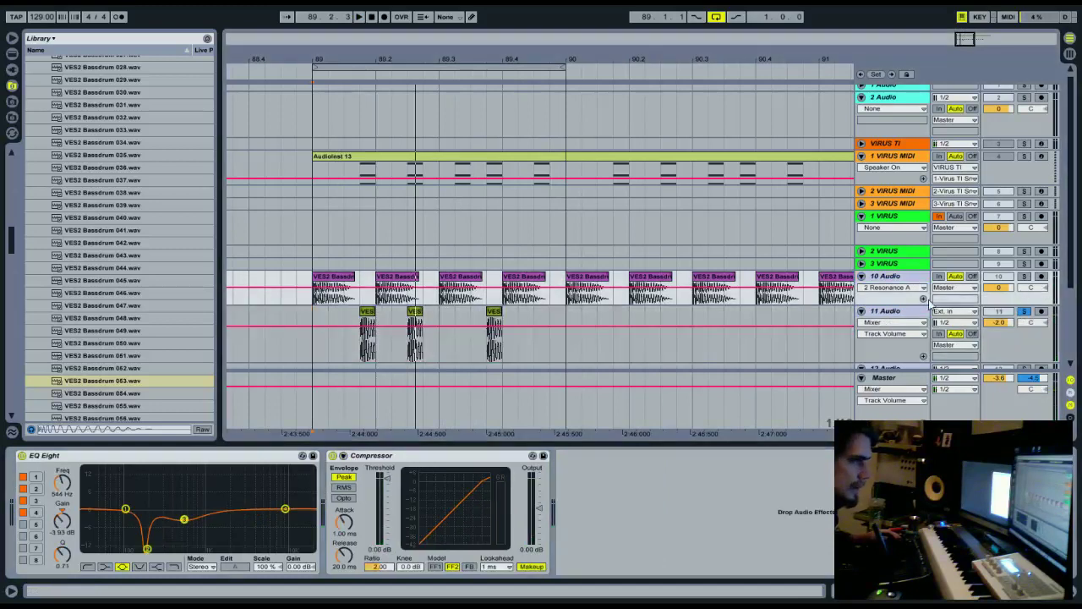
pyautogui.press('space')
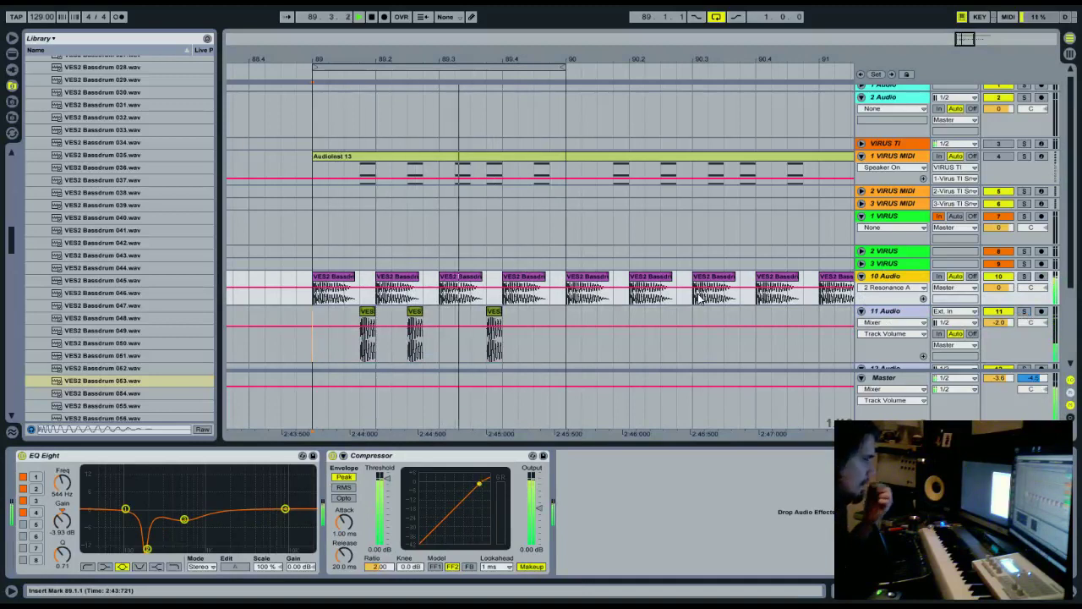
pyautogui.moveTo(1007, 376); pyautogui.dragTo(1008, 379)
pyautogui.moveTo(537, 61); pyautogui.dragTo(497, 59)
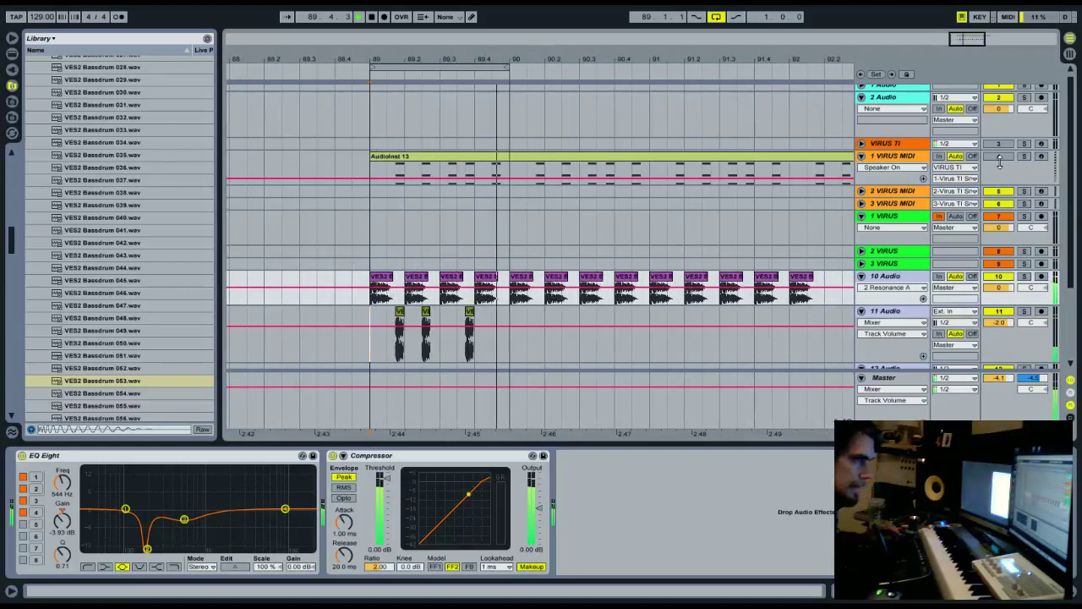
# - Fold the 1 VIRUS MIDI track, enlarge the 1 VIRUS track and add a Compressor to 1 VIRUS
pyautogui.click(861, 155)
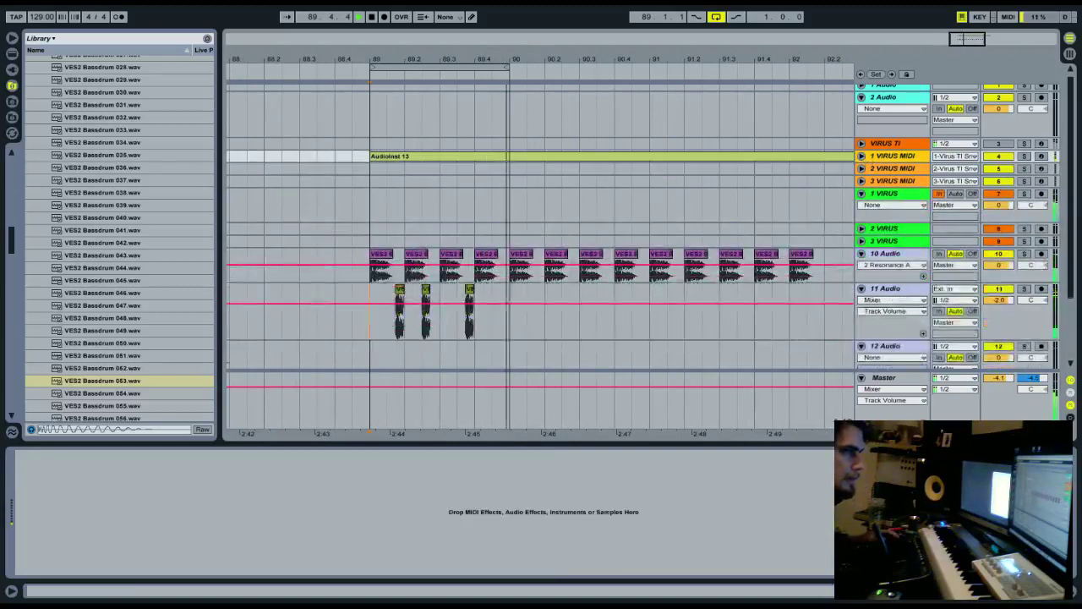
pyautogui.click(886, 197)
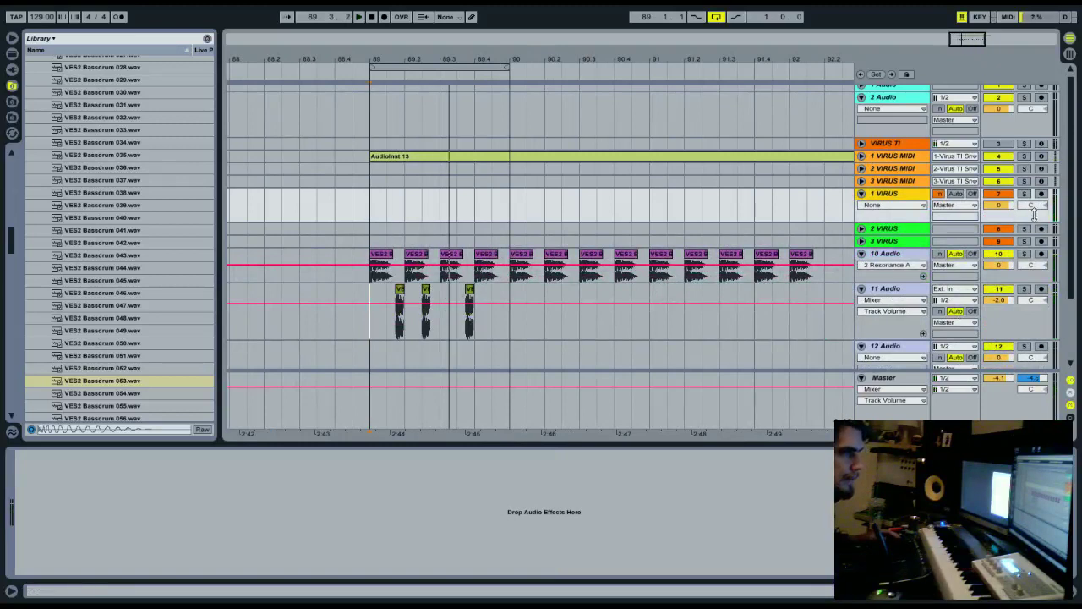
pyautogui.moveTo(1033, 214); pyautogui.dragTo(1033, 237)
pyautogui.click(12, 53)
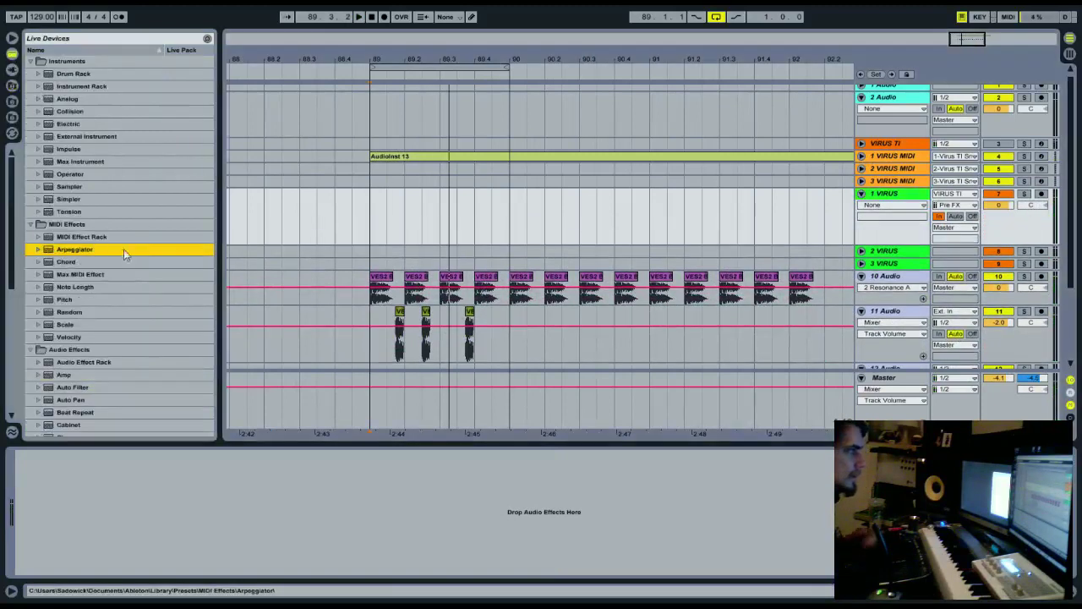
pyautogui.scroll(-5, 102, 220)
pyautogui.scroll(-3, 109, 260)
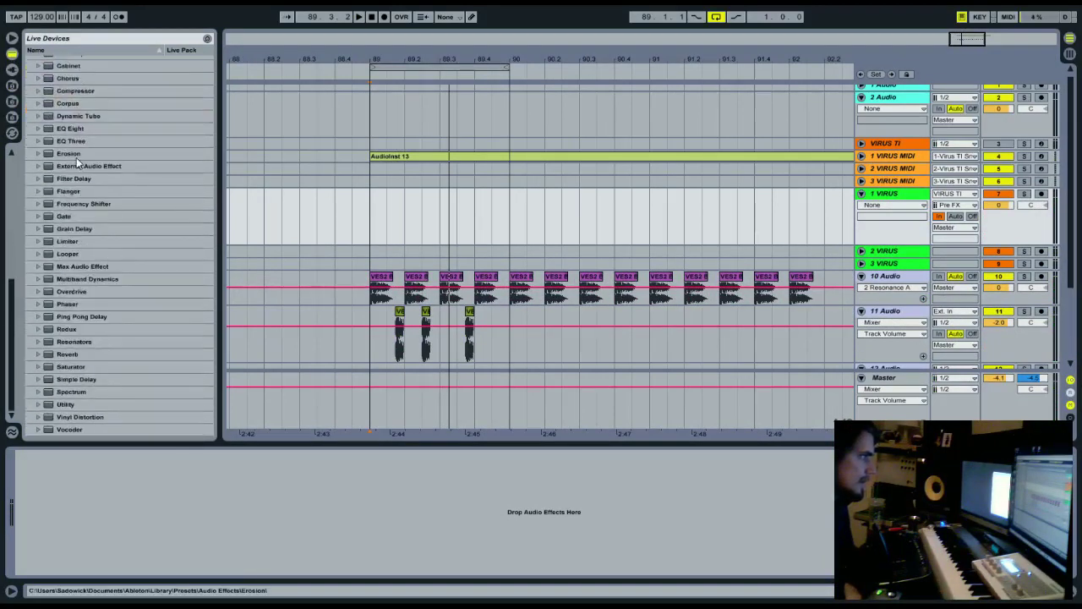
pyautogui.moveTo(78, 91); pyautogui.dragTo(57, 482)
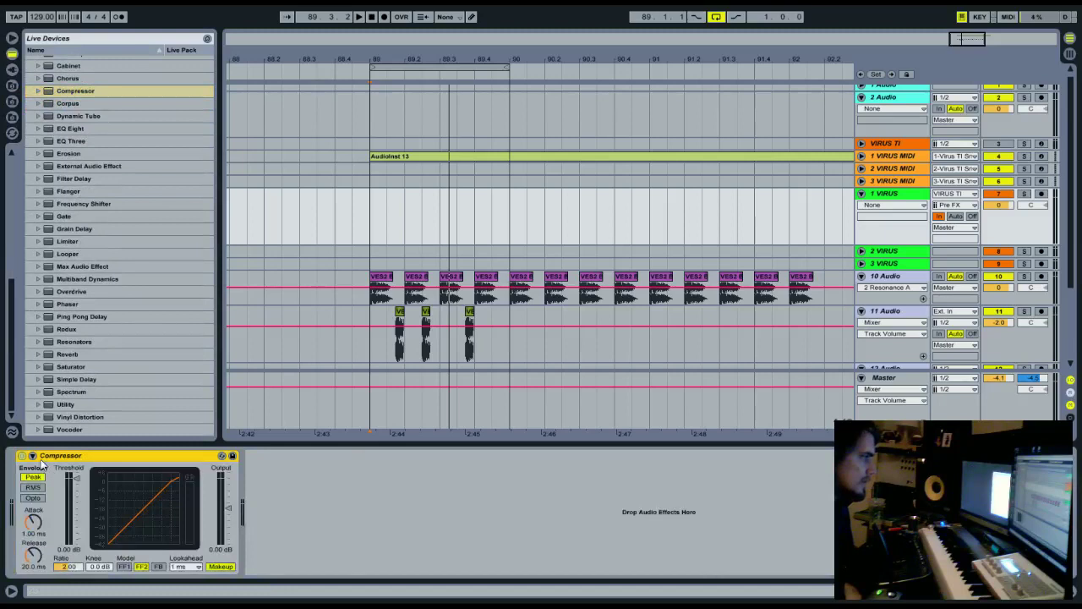
# - Sidechain 1 VIRUS's Compressor from 10-Audio and set its threshold to −14.9 dB and attack to 0.01 ms during playback
pyautogui.click(33, 456)
pyautogui.click(41, 487)
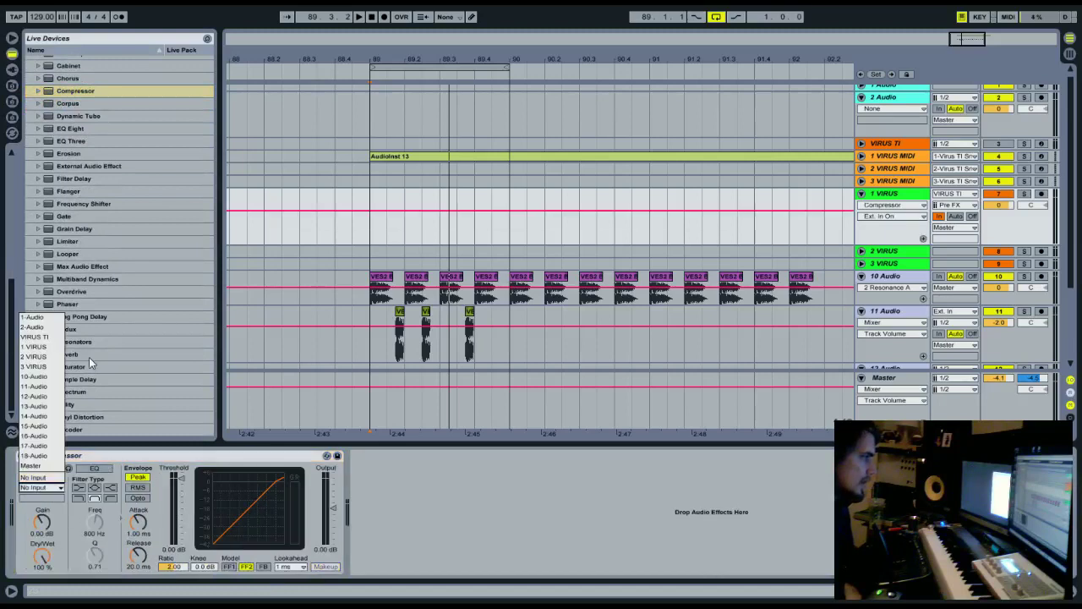
pyautogui.click(34, 380)
pyautogui.moveTo(181, 481); pyautogui.dragTo(139, 553)
pyautogui.press('space')
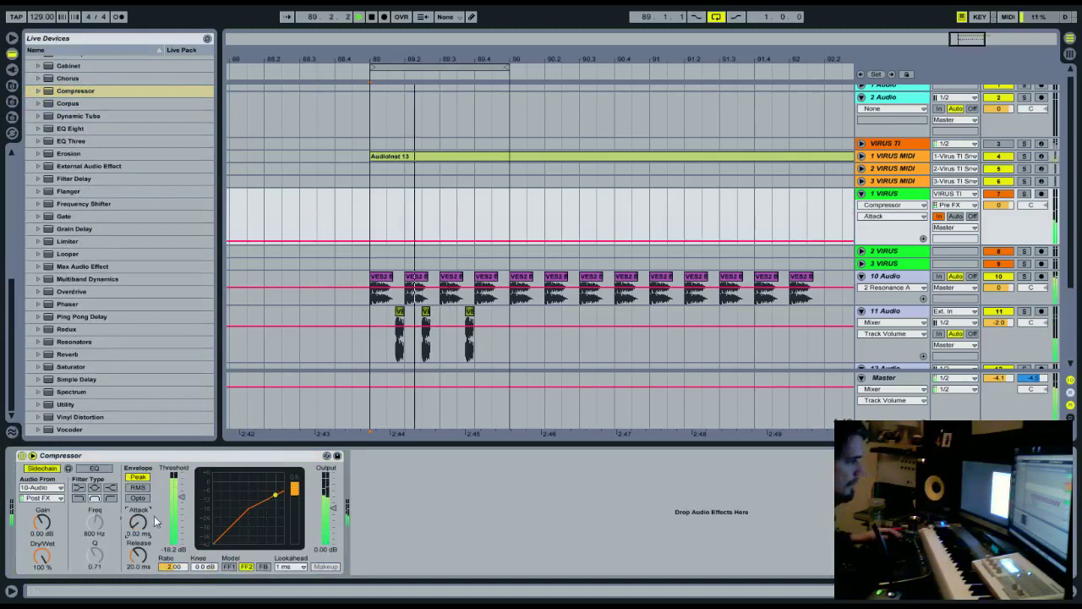
pyautogui.moveTo(180, 509); pyautogui.dragTo(179, 499)
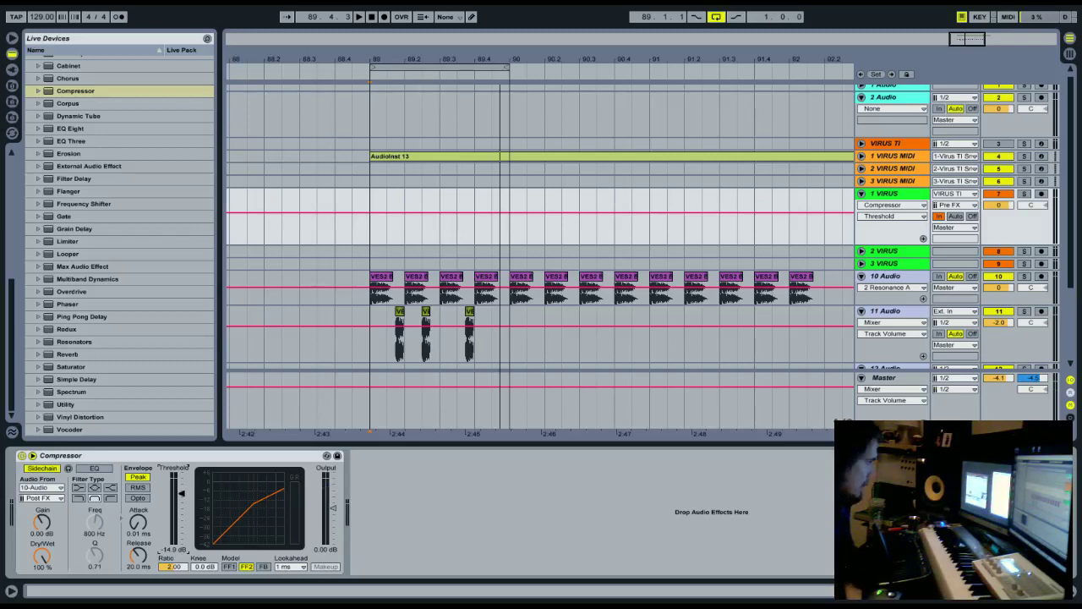
# - Consolidate the bar 89 clips on 10 Audio and 11 Audio into one clip per track and show fades on 10 Audio
pyautogui.click(364, 76)
pyautogui.moveTo(504, 338); pyautogui.dragTo(367, 293)
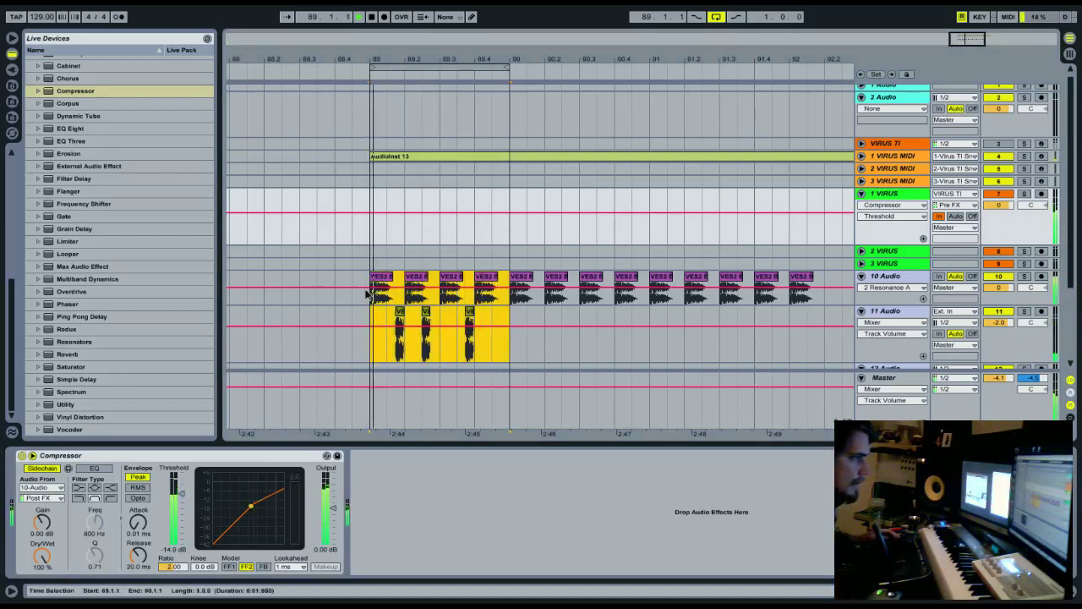
pyautogui.rightClick(368, 293)
pyautogui.click(436, 358)
pyautogui.click(530, 321)
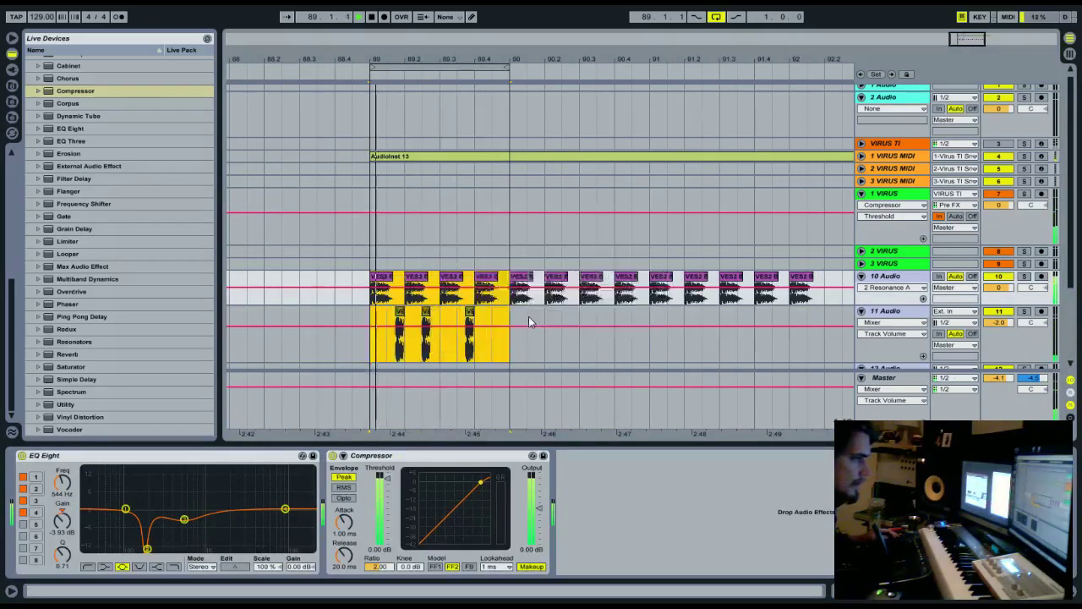
pyautogui.click(674, 334)
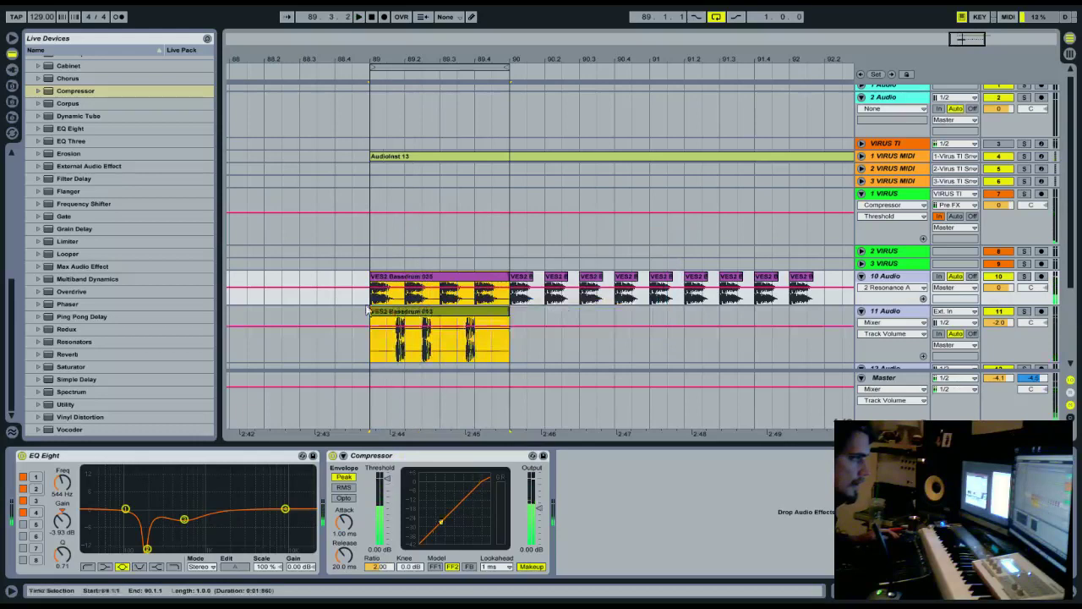
pyautogui.rightClick(380, 300)
pyautogui.click(404, 348)
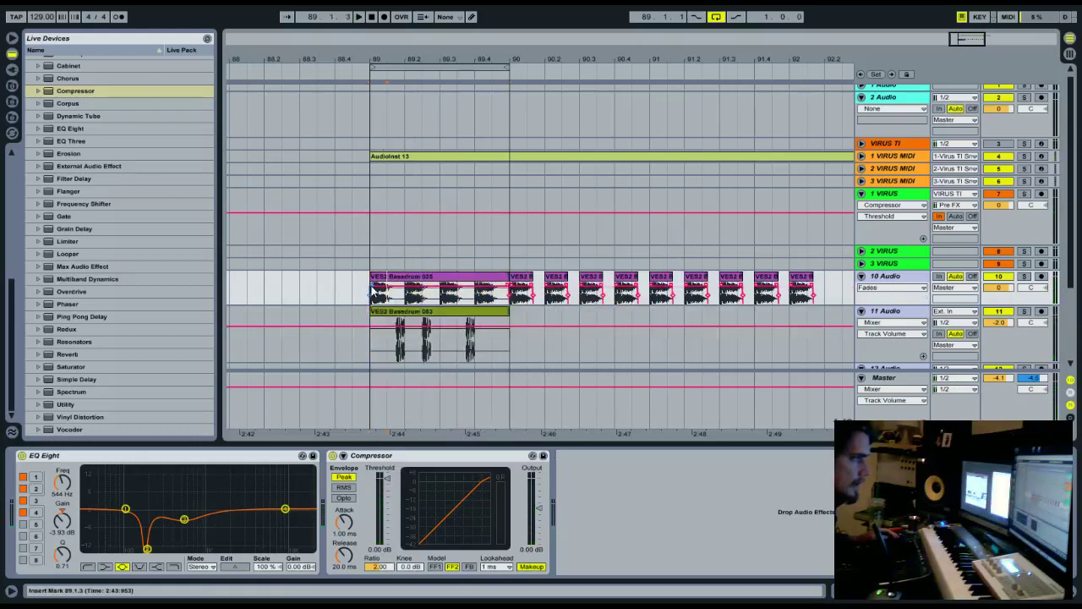
# - Duplicate the consolidated bar 89 clips on 10 Audio and 11 Audio three times, filling up to bar 93
pyautogui.click(499, 338)
pyautogui.hotkey('ctrl', 'd')
pyautogui.hotkey('ctrl', 'd')
pyautogui.hotkey('ctrl', 'd')
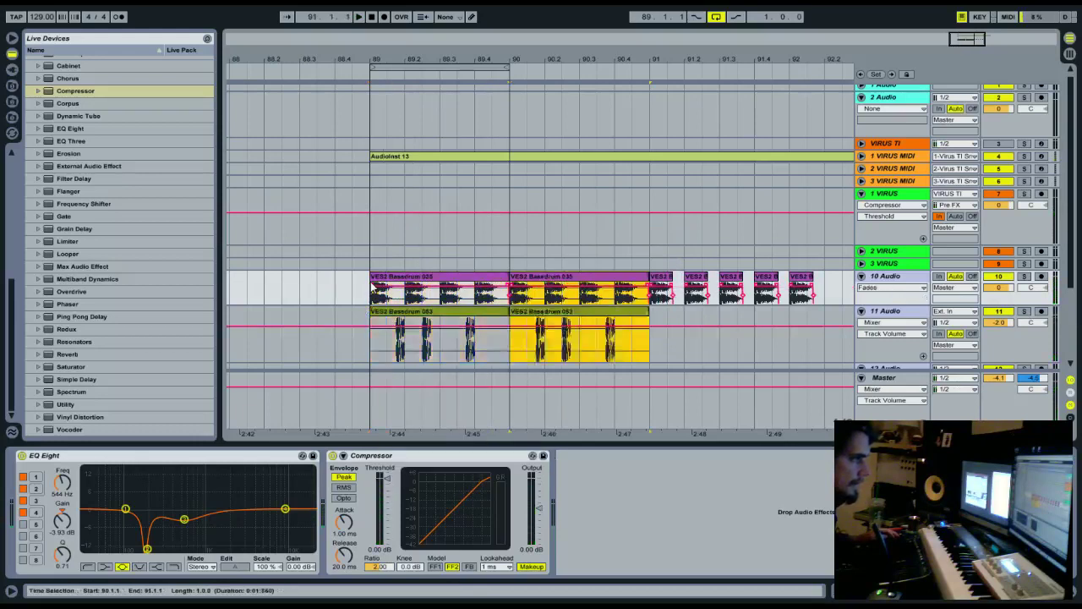
pyautogui.moveTo(552, 59); pyautogui.dragTo(552, 39)
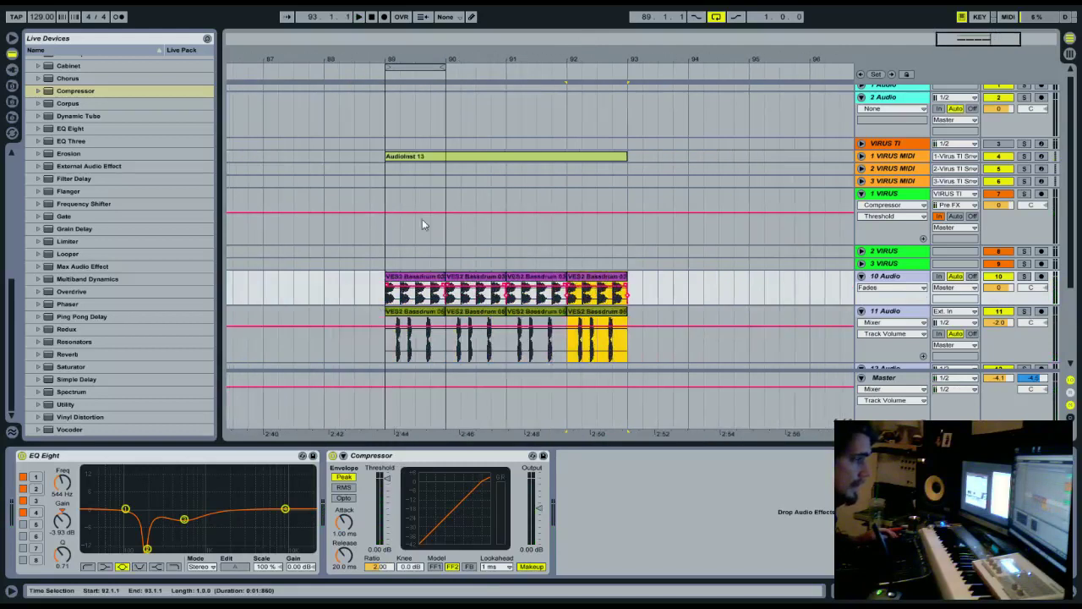
# - Turn on looping for the bar 89 clip on 11 Audio and restore the clip view to a smaller height
pyautogui.click(416, 277)
pyautogui.click(433, 311)
pyautogui.hotkey('shift', 'Tab')
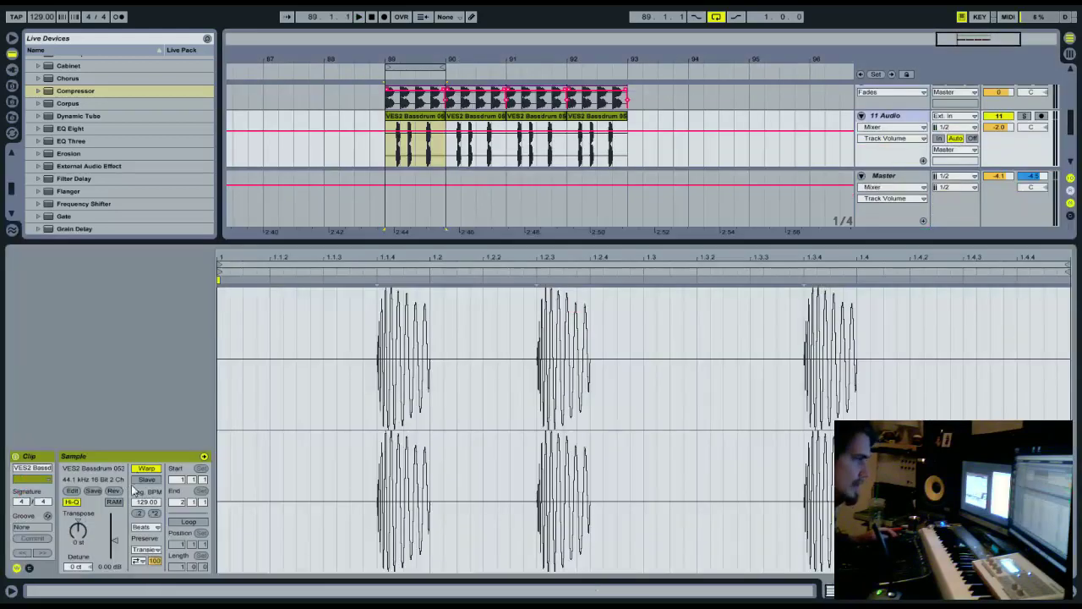
pyautogui.click(188, 523)
pyautogui.scroll(3, 411, 105)
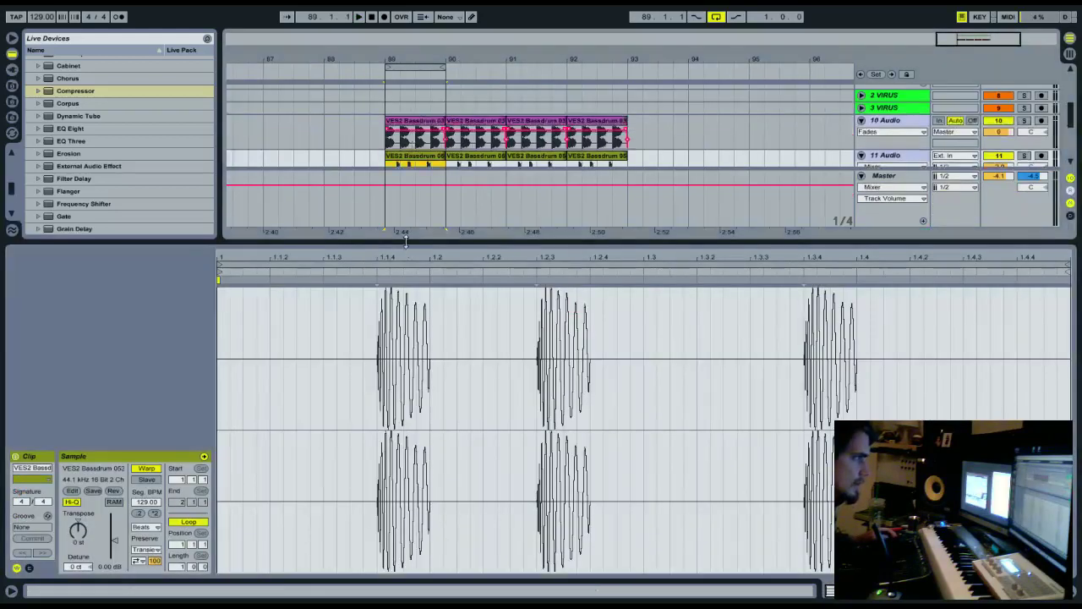
pyautogui.moveTo(405, 241); pyautogui.dragTo(395, 534)
pyautogui.moveTo(395, 580); pyautogui.dragTo(397, 445)
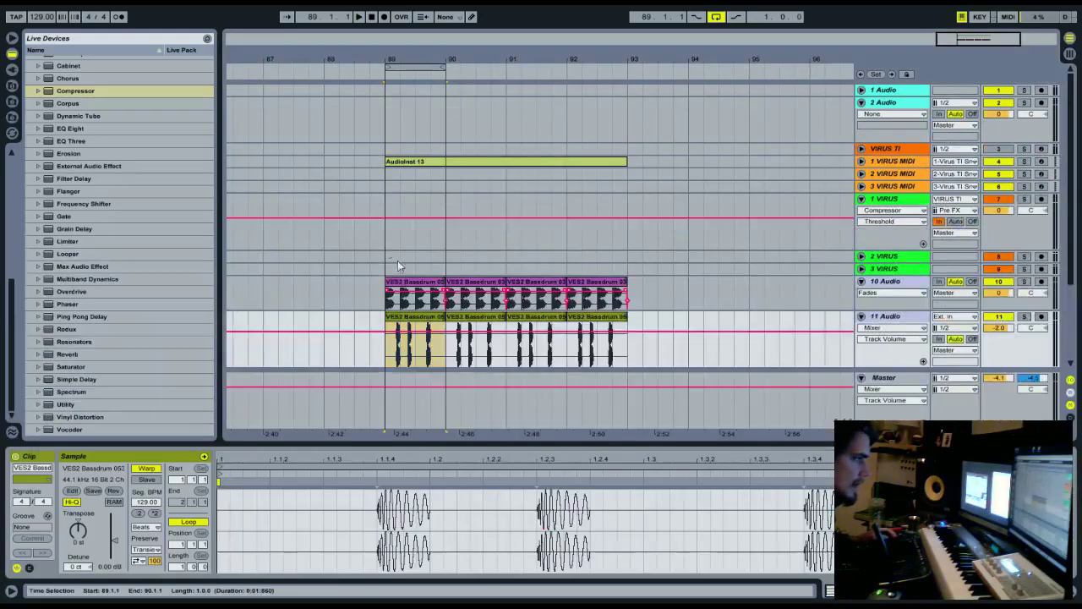
# - Turn on looping for the bar 89 clip on 10 Audio
pyautogui.click(408, 282)
pyautogui.keyDown('shift'); pyautogui.click(412, 318); pyautogui.keyUp('shift')
pyautogui.click(440, 283)
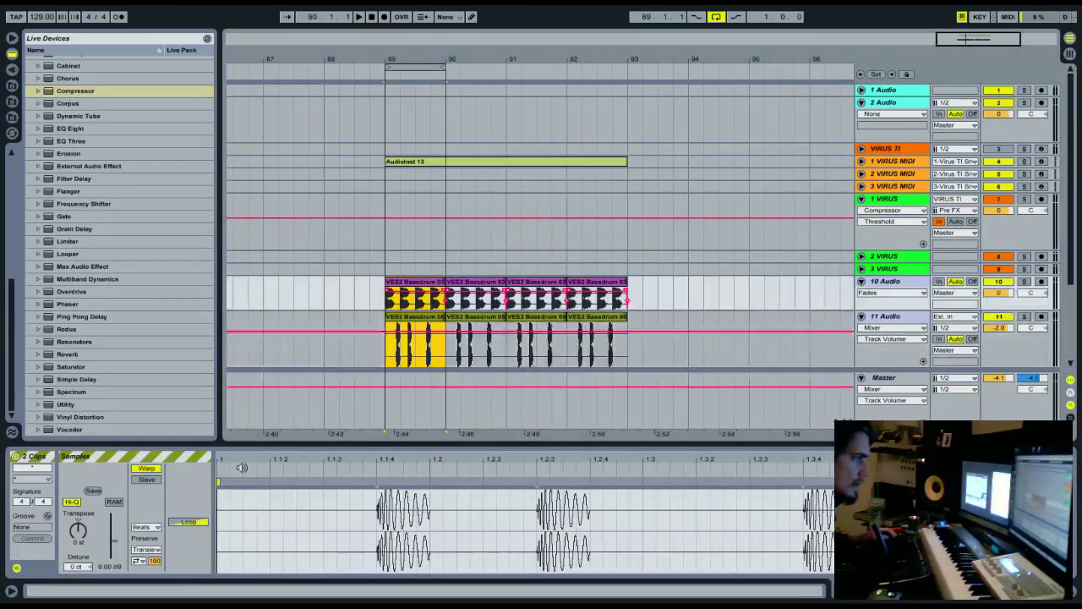
pyautogui.click(422, 284)
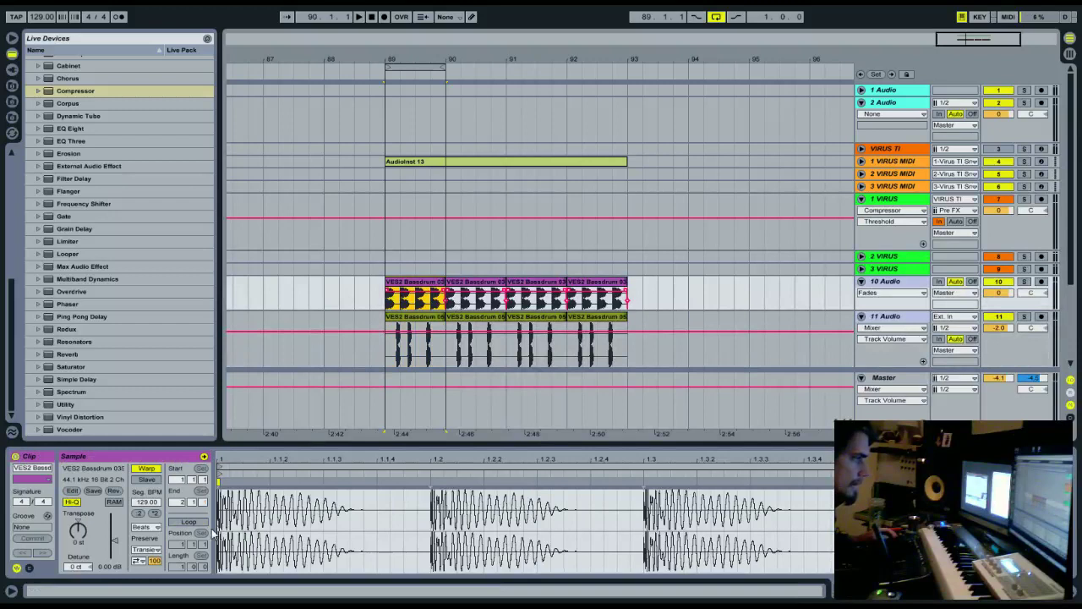
pyautogui.click(201, 521)
# - Extend the looped bar 89 clips on 10 Audio and 11 Audio together to bar 93
pyautogui.click(414, 283)
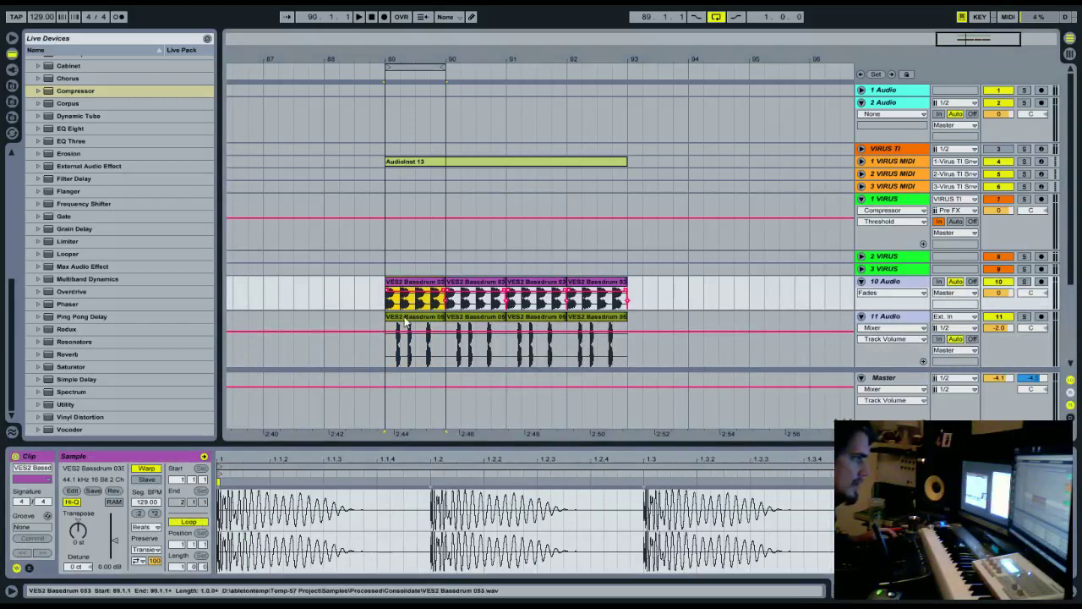
pyautogui.keyDown('shift'); pyautogui.click(407, 318); pyautogui.keyUp('shift')
pyautogui.moveTo(444, 283); pyautogui.dragTo(626, 283)
pyautogui.click(390, 293)
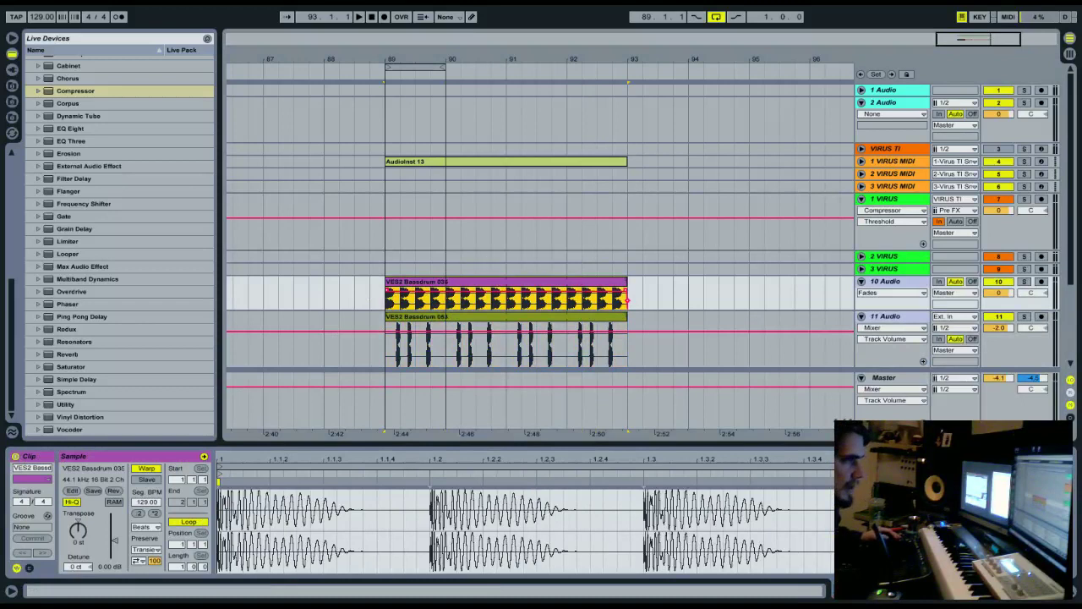
# - Play the loop, reduce 11 Audio's track height, solo 11 Audio and stop playback
pyautogui.press('space')
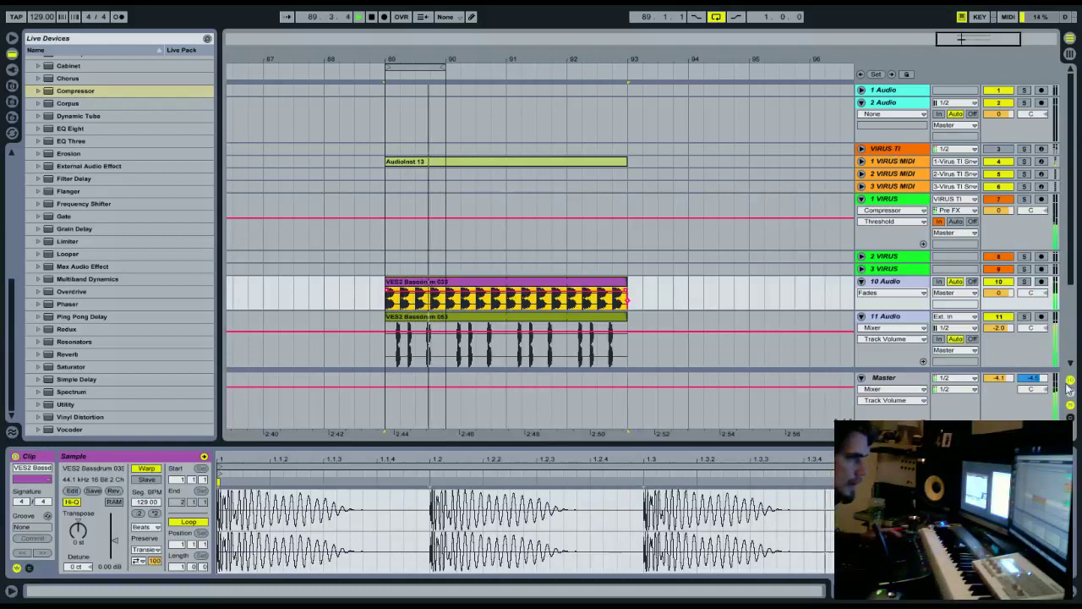
pyautogui.moveTo(1032, 366); pyautogui.dragTo(1032, 336)
pyautogui.click(1024, 316)
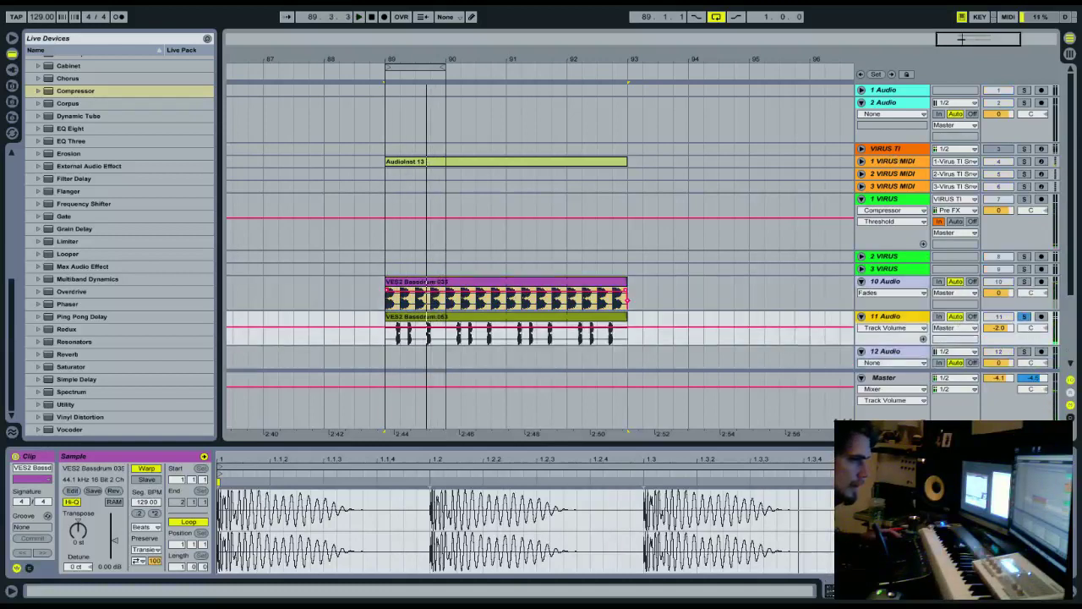
pyautogui.press('space')
pyautogui.scroll(-3, 887, 353)
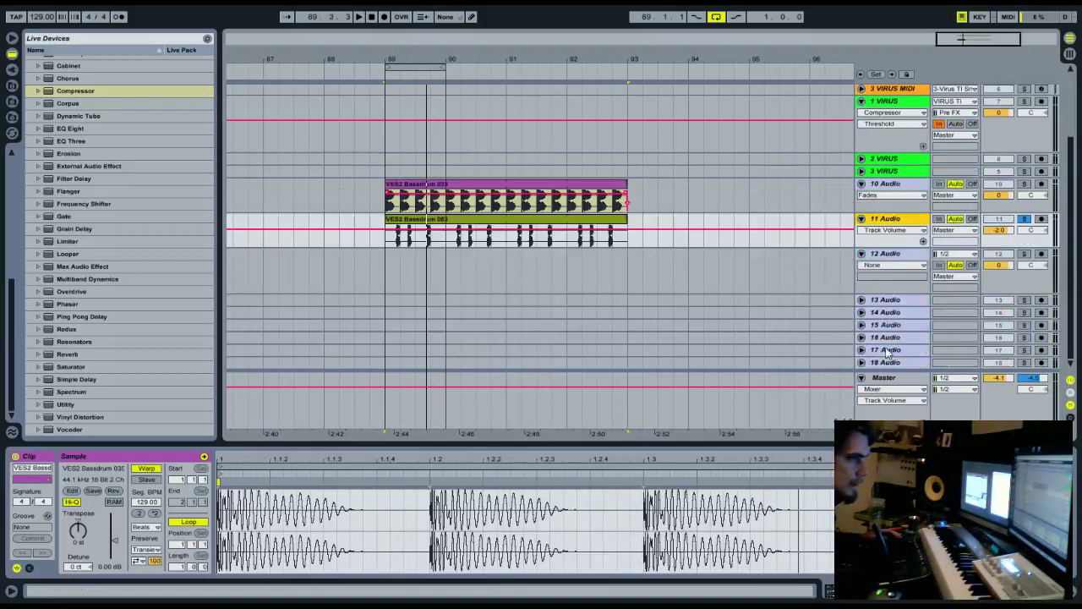
# - Select the 12 Audio track and open Vengeance Electroshock 2's VES2 Toms folder within VES2 Percussion in the library
pyautogui.click(894, 267)
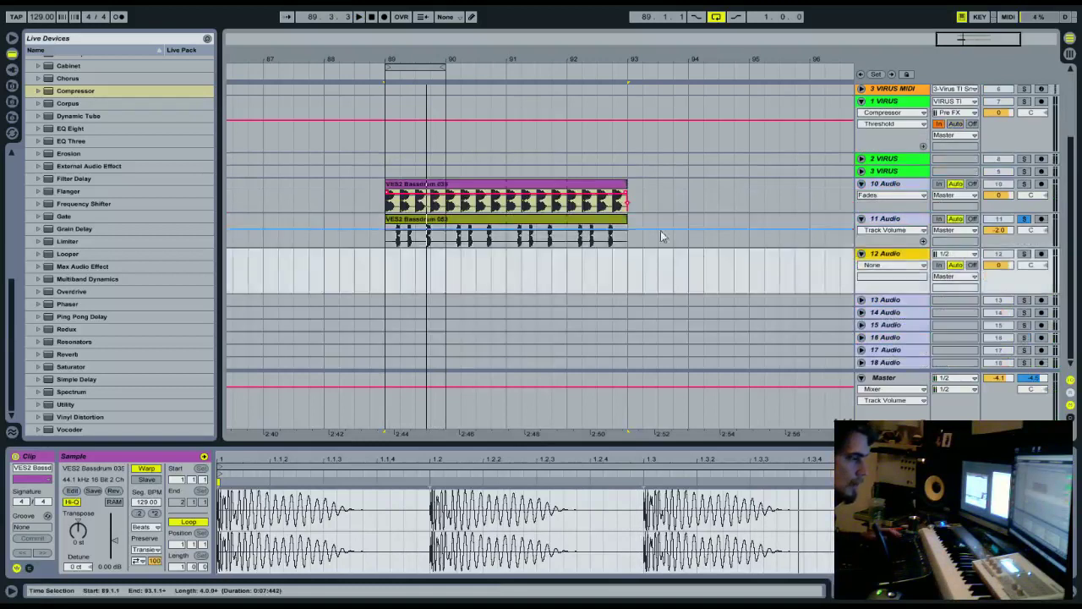
pyautogui.click(13, 85)
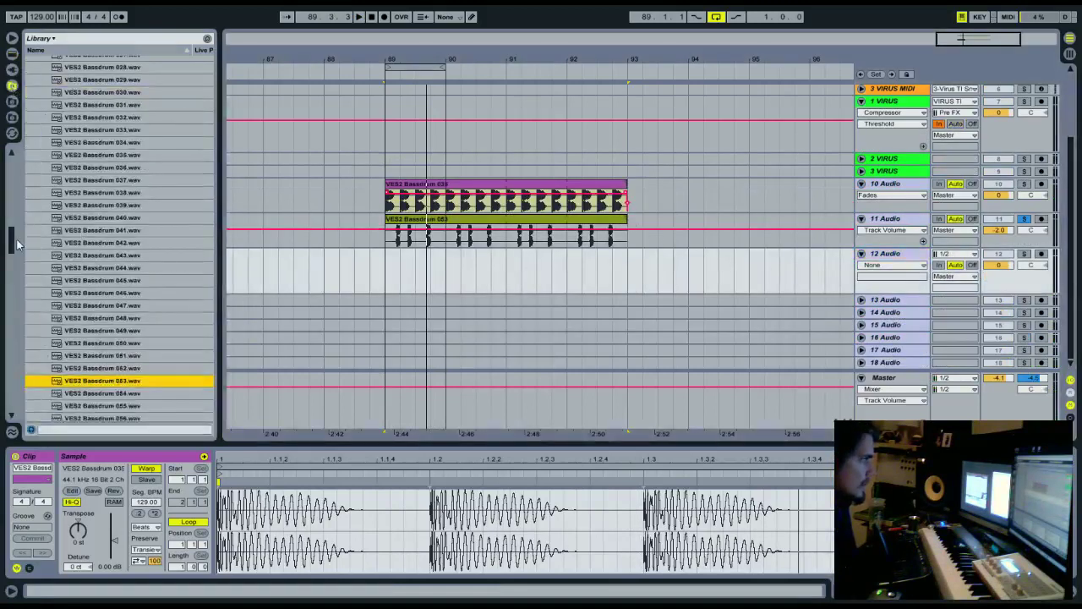
pyautogui.moveTo(11, 238); pyautogui.dragTo(14, 198)
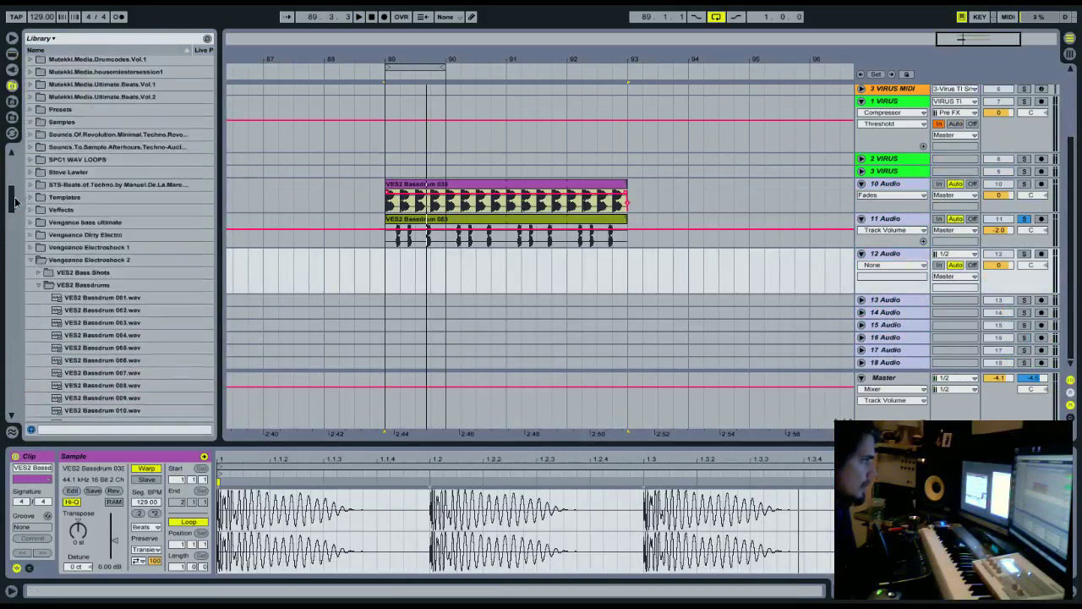
pyautogui.click(41, 286)
pyautogui.scroll(-2, 47, 290)
pyautogui.click(38, 302)
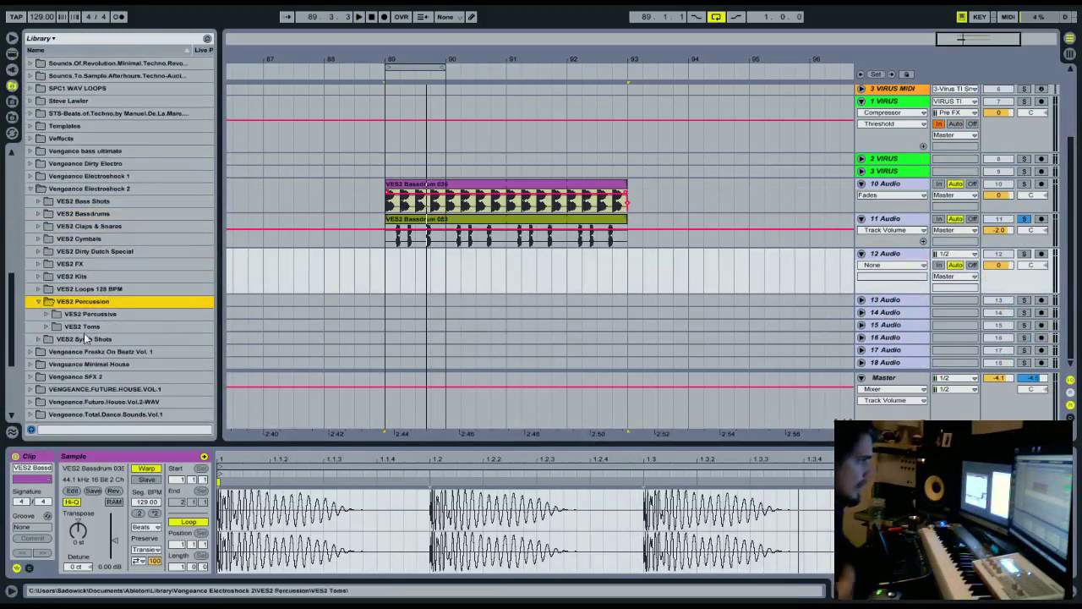
pyautogui.click(47, 326)
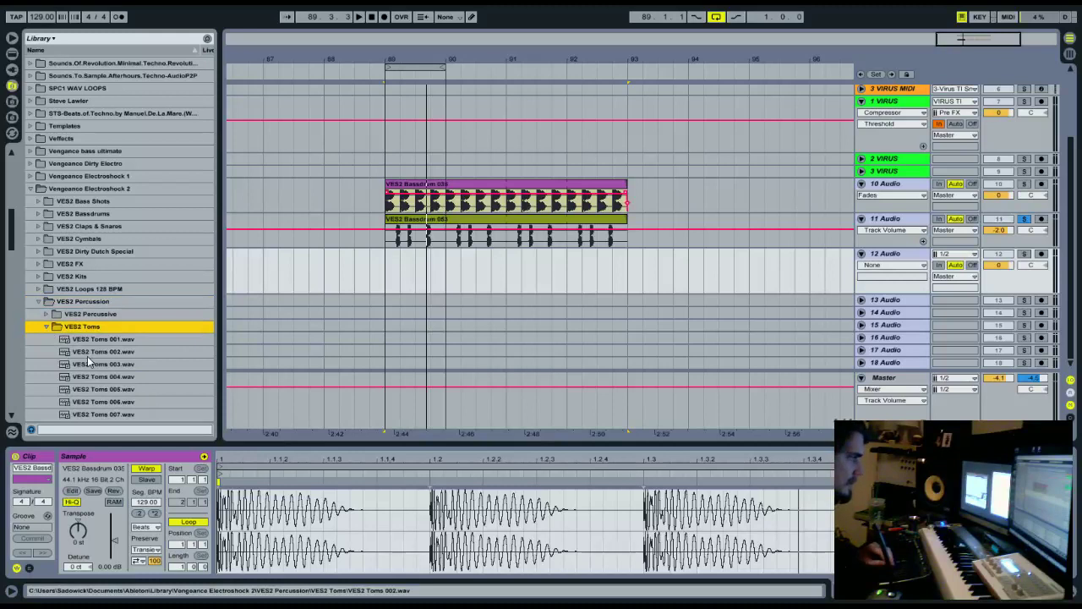
# - Audition the VES2 Toms samples from 001 through 021 to find a suitable tom
pyautogui.press('Down')
pyautogui.press('Down')
pyautogui.press('Down')
pyautogui.press('Down')
pyautogui.press('Down')
pyautogui.press('Down')
pyautogui.press('Down')
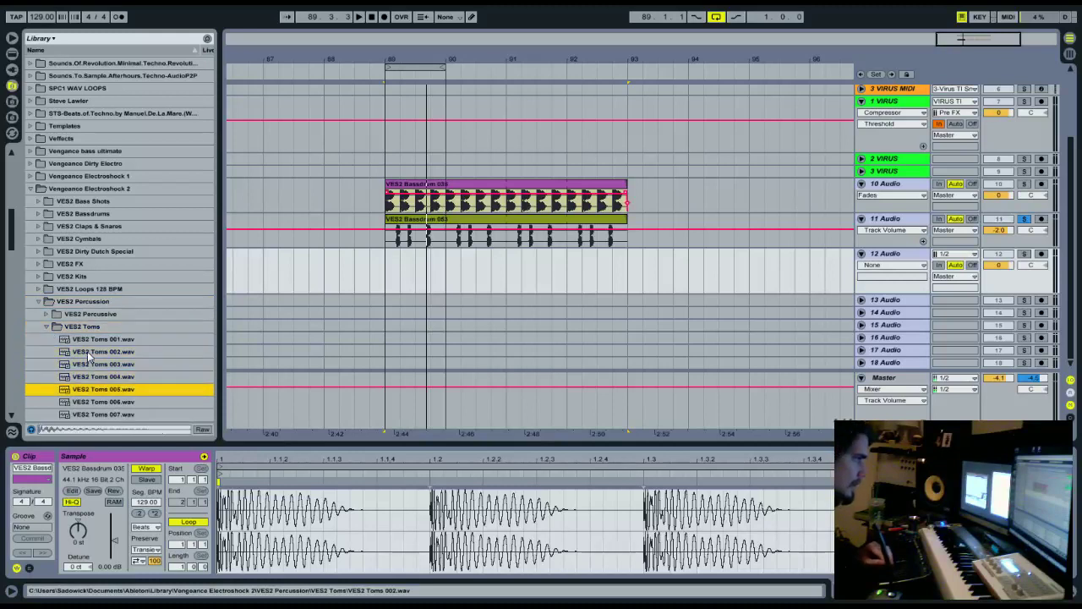
pyautogui.press('Down')
pyautogui.press('Down')
pyautogui.press('Down')
pyautogui.press('Down')
pyautogui.press('Down')
pyautogui.moveTo(10, 224); pyautogui.dragTo(11, 258)
pyautogui.press('Down')
pyautogui.press('Down')
pyautogui.press('Down')
pyautogui.press('Down')
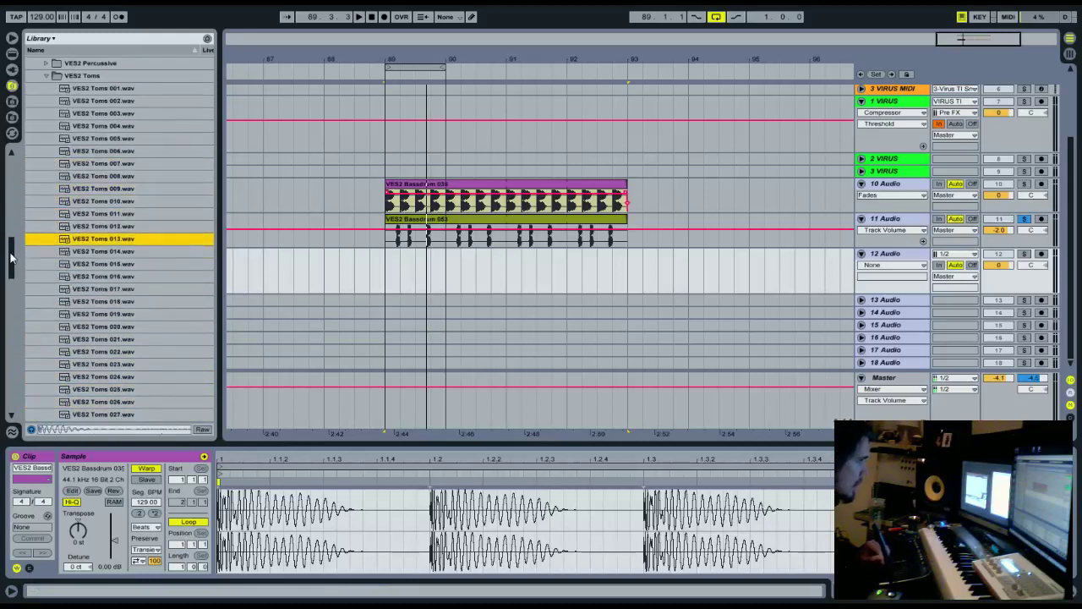
pyautogui.press('Down')
pyautogui.press('Down')
pyautogui.press('Down')
pyautogui.press('Down')
pyautogui.press('Down')
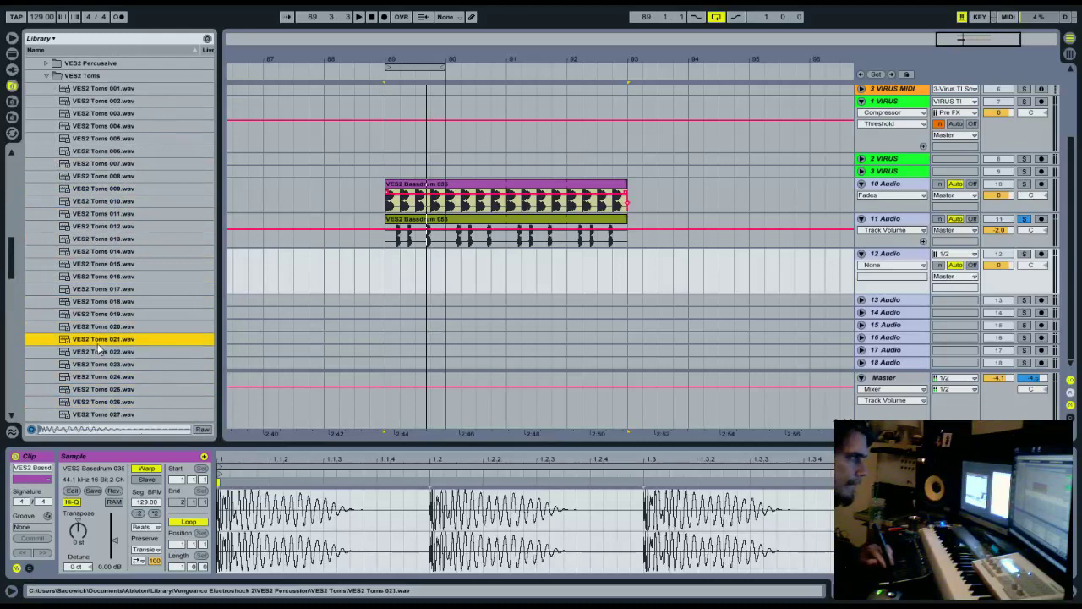
# - Place VES2 Toms 021 on 12 Audio at 89.1.4, aligned with the first kick on 11 Audio
pyautogui.press('Down')
pyautogui.press('Up')
pyautogui.click(427, 285)
pyautogui.moveTo(427, 285); pyautogui.dragTo(399, 272)
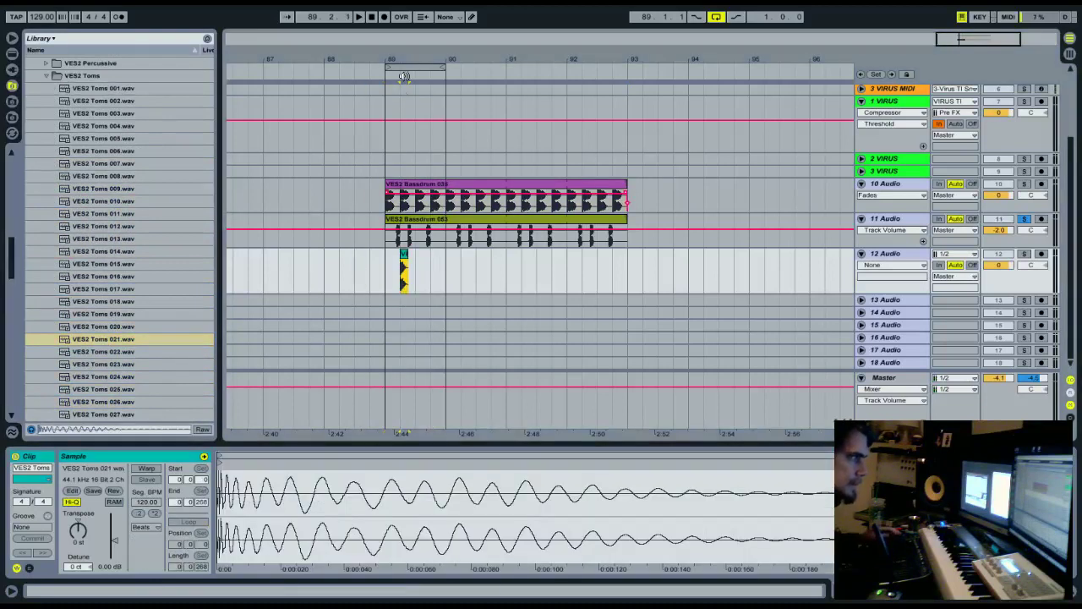
pyautogui.moveTo(405, 61); pyautogui.dragTo(345, 264)
# - Audition the VES2 Toms samples from 022 through 036 to find a second tom
pyautogui.click(95, 351)
pyautogui.click(88, 364)
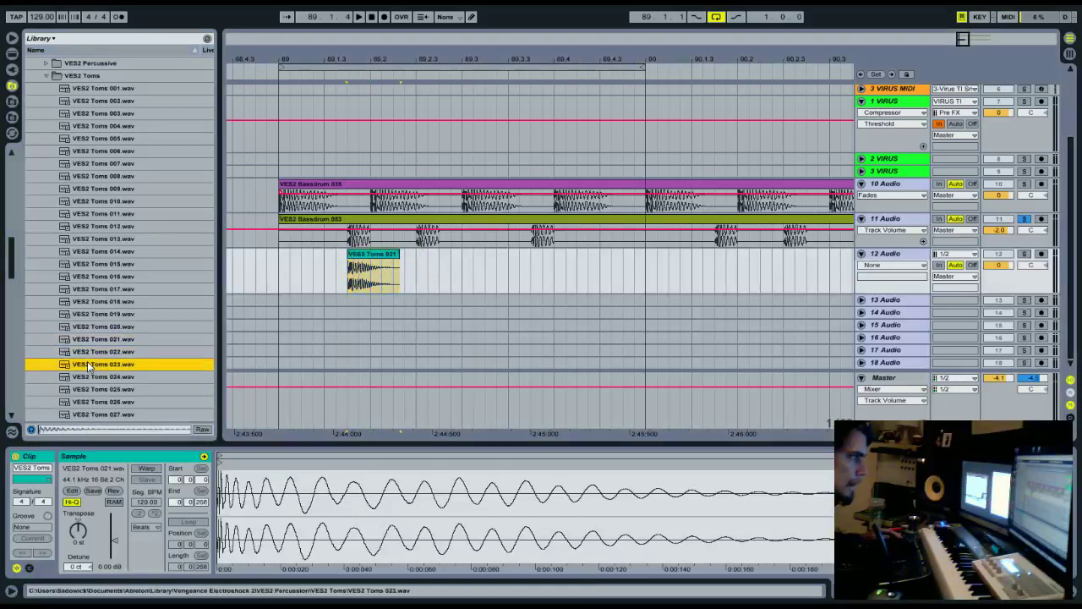
pyautogui.click(90, 376)
pyautogui.scroll(-3, 90, 372)
pyautogui.click(93, 334)
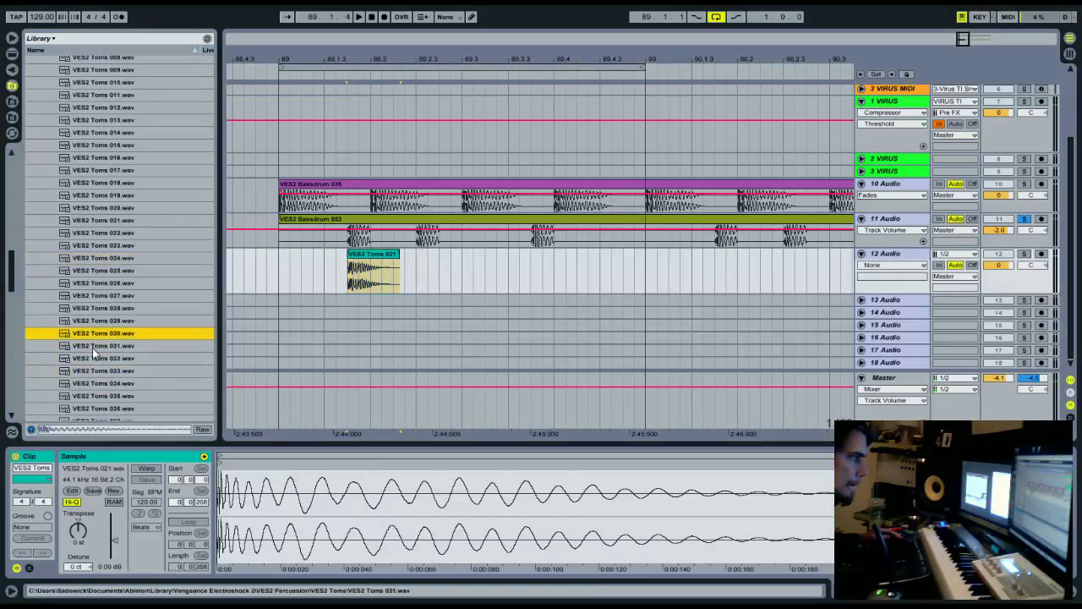
pyautogui.click(87, 360)
pyautogui.click(92, 376)
pyautogui.scroll(-1, 93, 376)
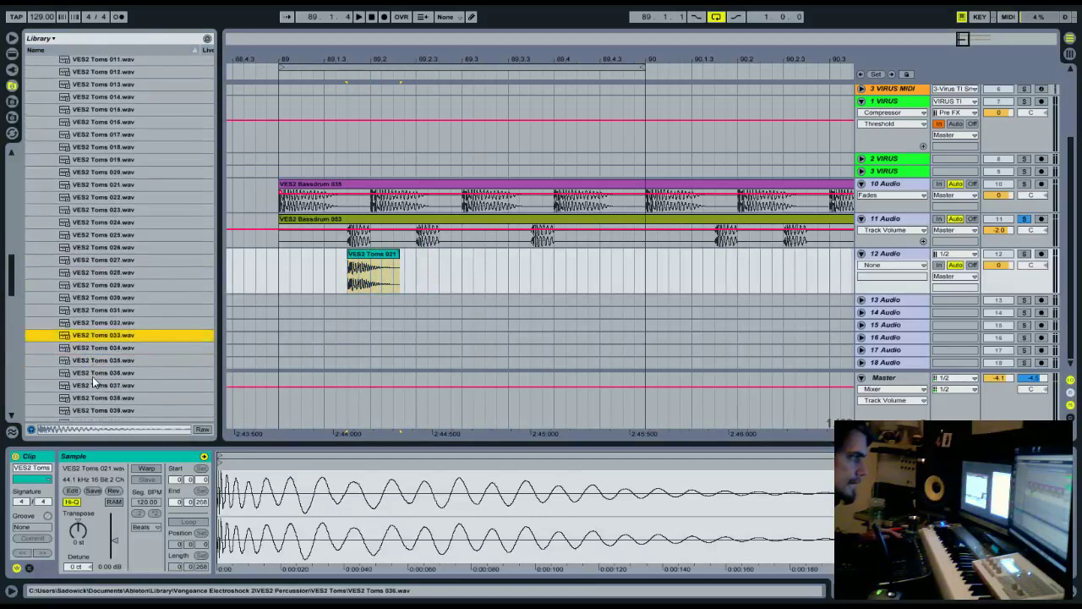
pyautogui.click(92, 376)
# - Place VES2 Toms 036 on 12 Audio at 89.2.3, check it in playback, shorten it to end at 89.3 and solo the track
pyautogui.moveTo(92, 376); pyautogui.dragTo(419, 271)
pyautogui.click(279, 269)
pyautogui.press('space')
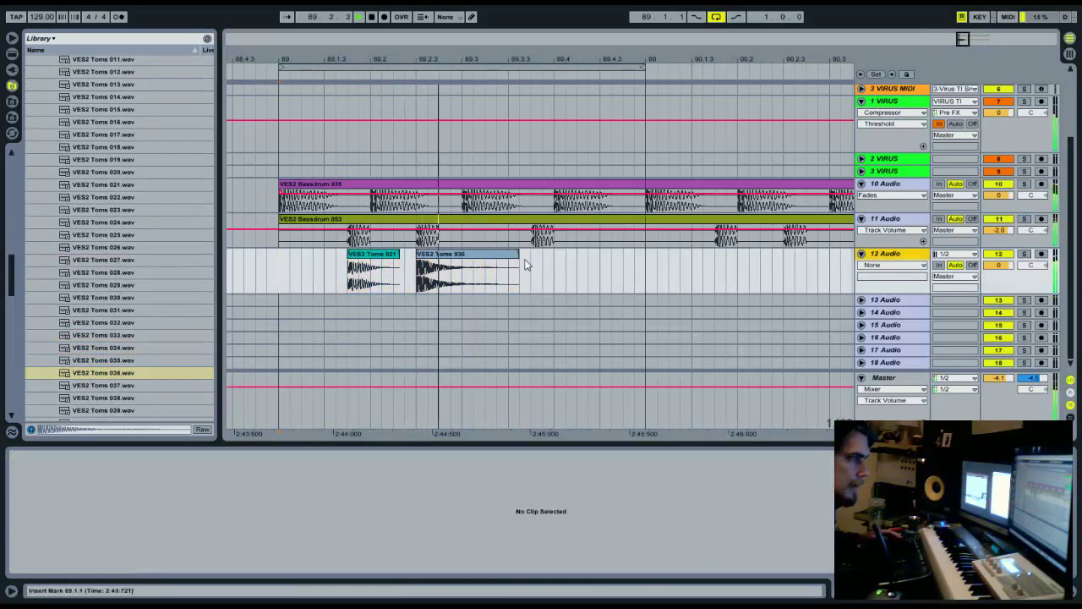
pyautogui.click(457, 265)
pyautogui.press('space')
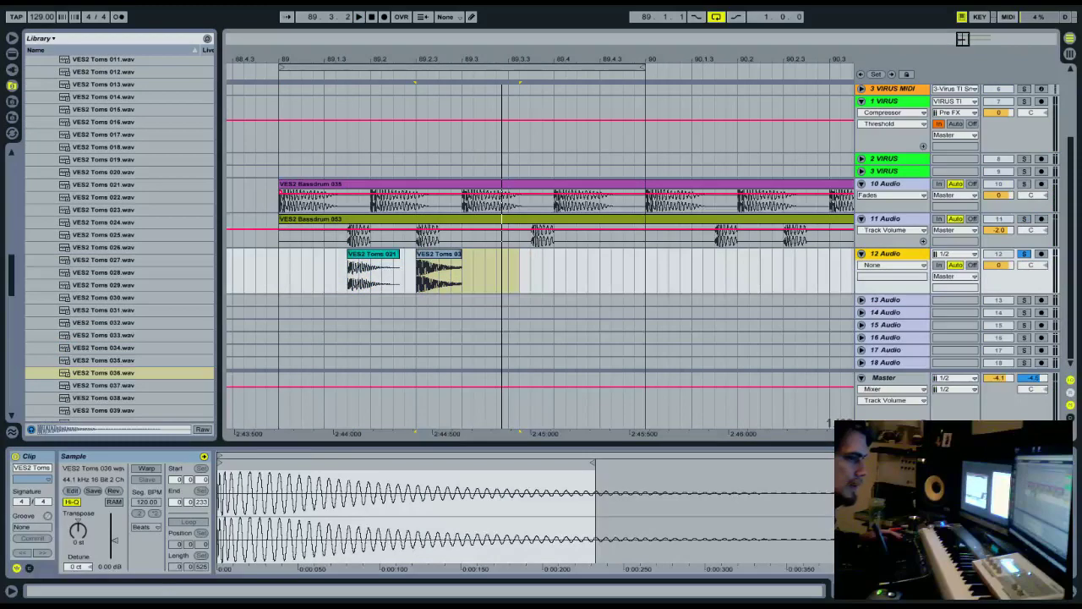
# - In 12 Audio's EQ Eight, make band 1 a low cut and boost band 4 by 7.62 dB at 8.16 kHz during playback
pyautogui.doubleClick(886, 254)
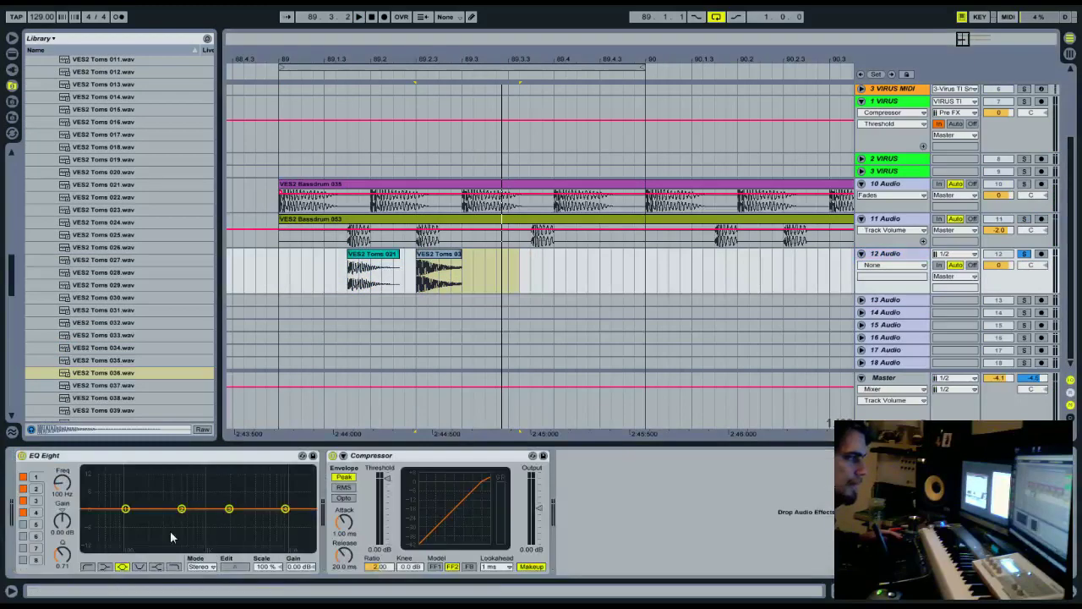
pyautogui.press('space')
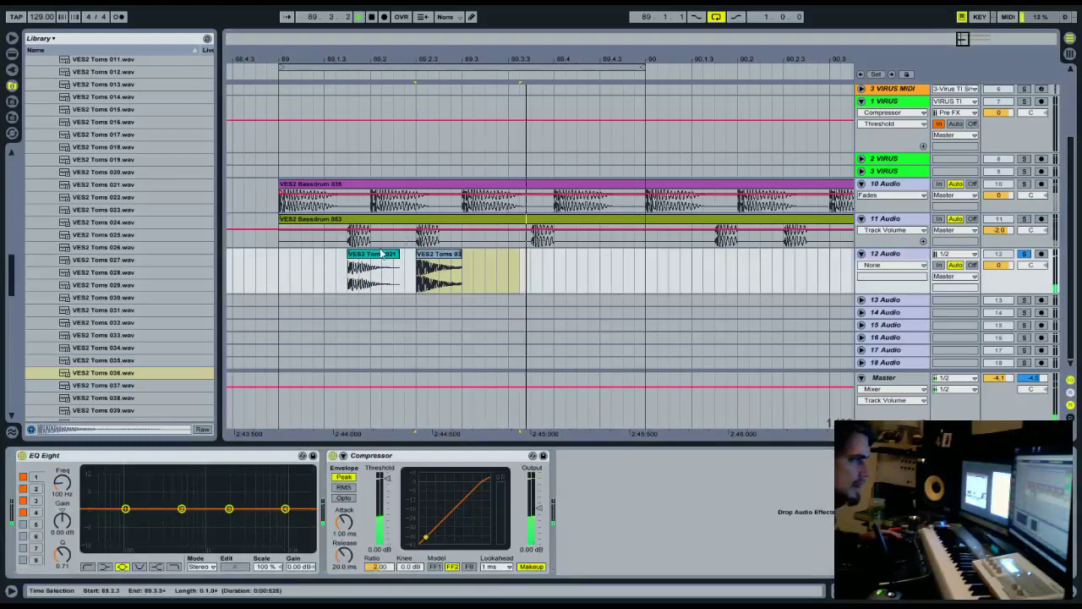
pyautogui.moveTo(126, 509); pyautogui.dragTo(109, 548)
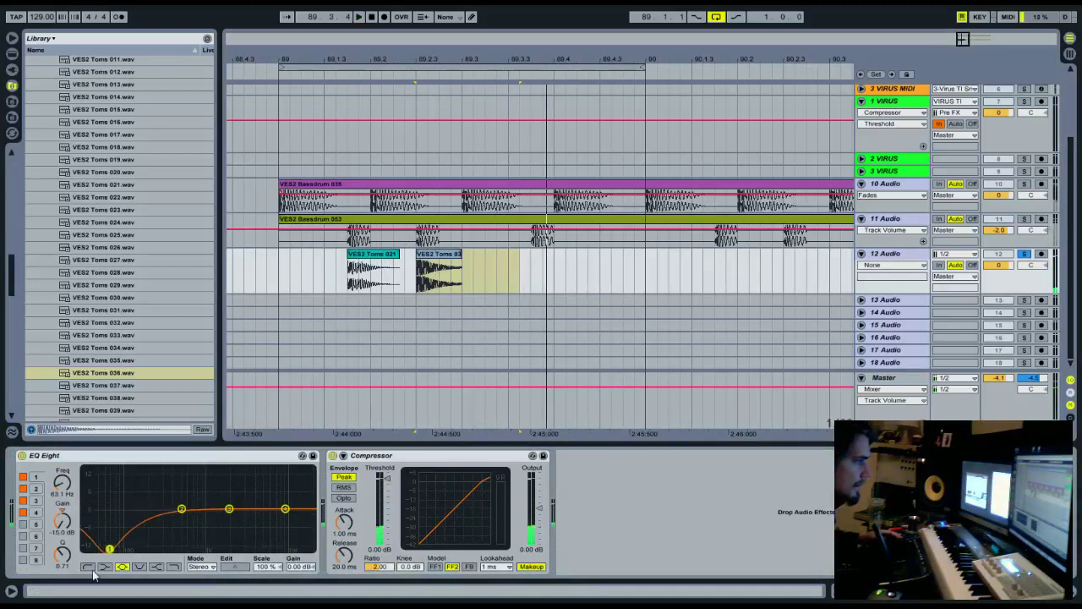
pyautogui.click(91, 567)
pyautogui.moveTo(214, 502); pyautogui.dragTo(171, 519)
pyautogui.click(285, 508)
pyautogui.moveTo(285, 508); pyautogui.dragTo(277, 489)
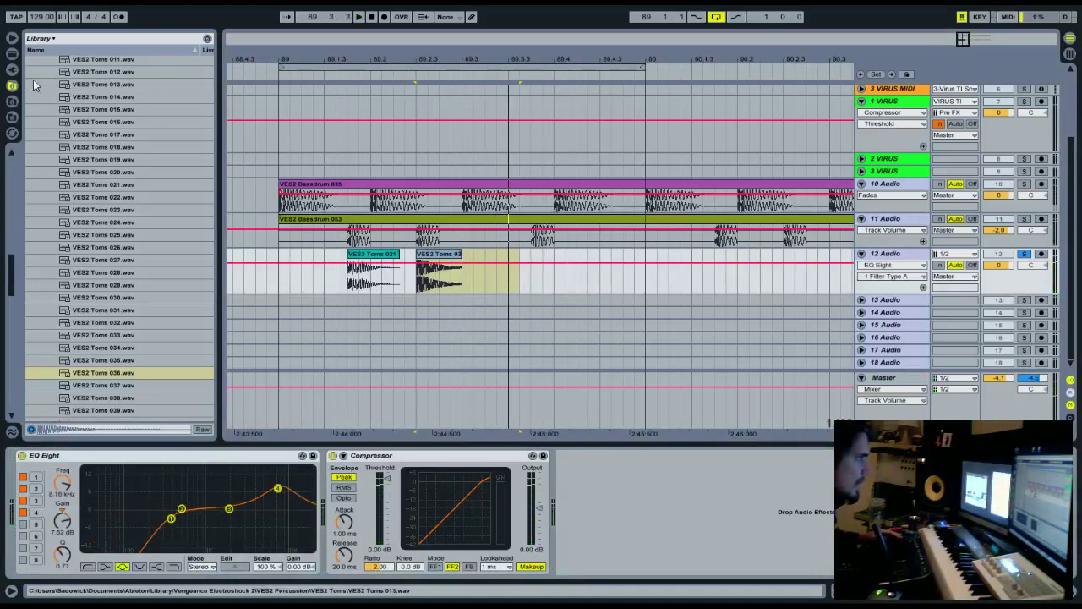
# - Try widening the toms with a Utility ahead of EQ Eight at up to 200 % width, and remove the device
pyautogui.click(12, 53)
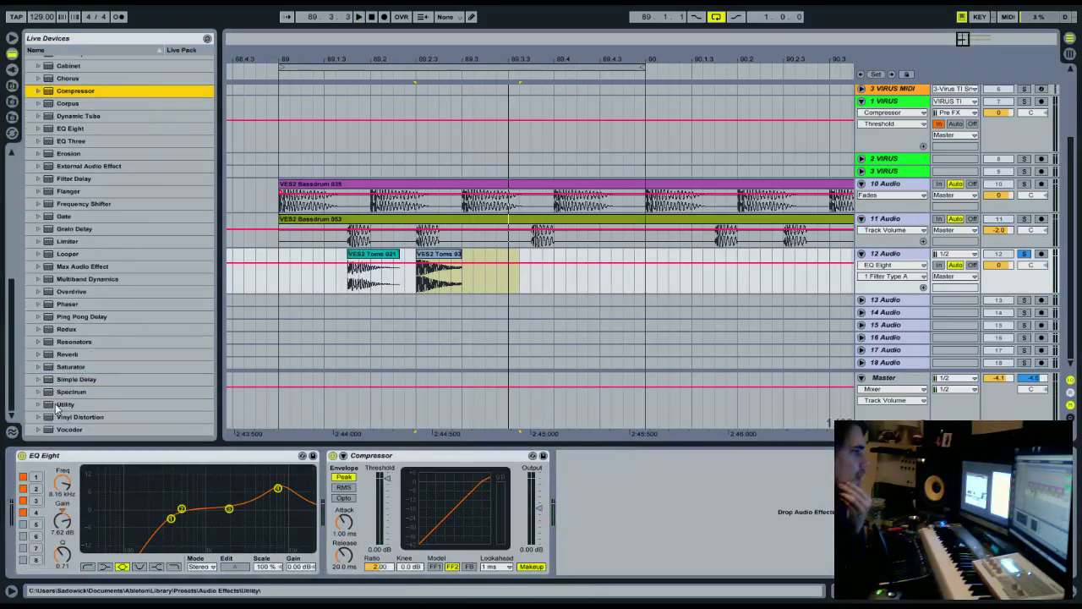
pyautogui.moveTo(61, 404); pyautogui.dragTo(129, 532)
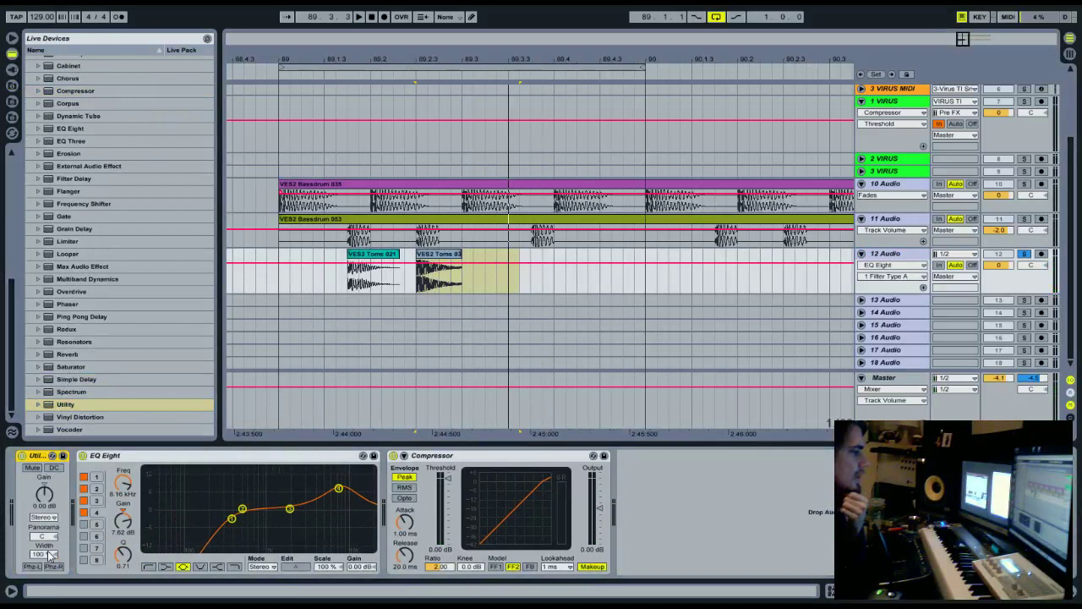
pyautogui.moveTo(48, 554); pyautogui.dragTo(51, 555)
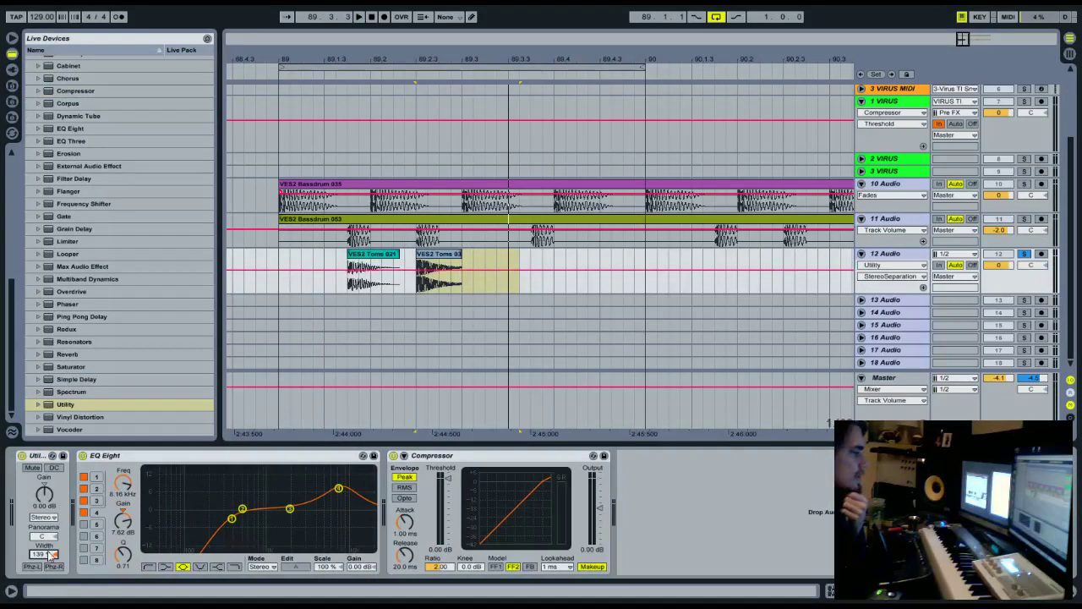
pyautogui.click(391, 258)
pyautogui.press('space')
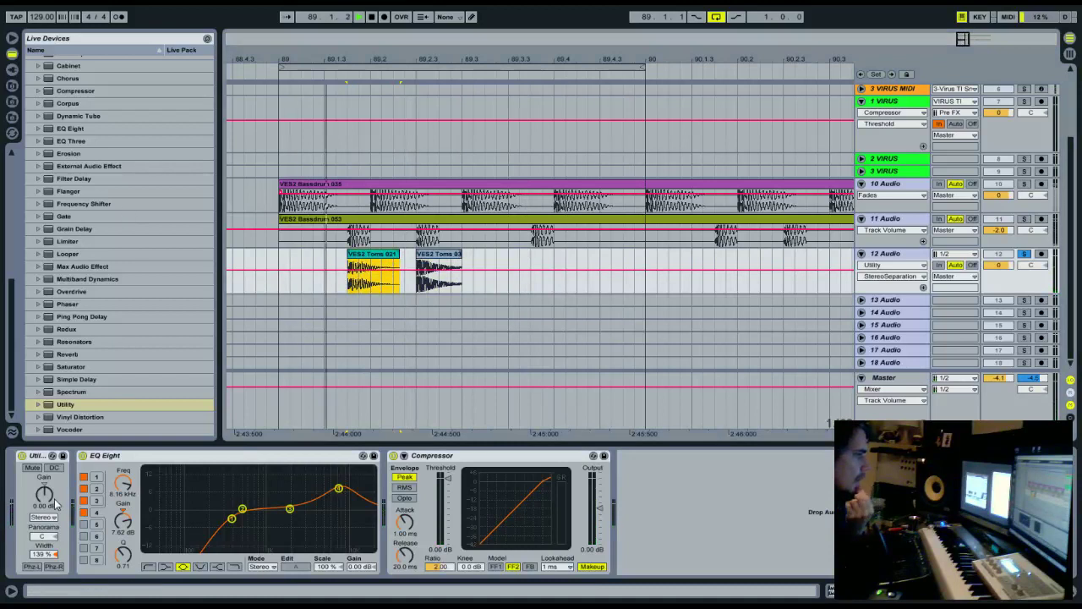
pyautogui.moveTo(44, 555); pyautogui.dragTo(44, 516)
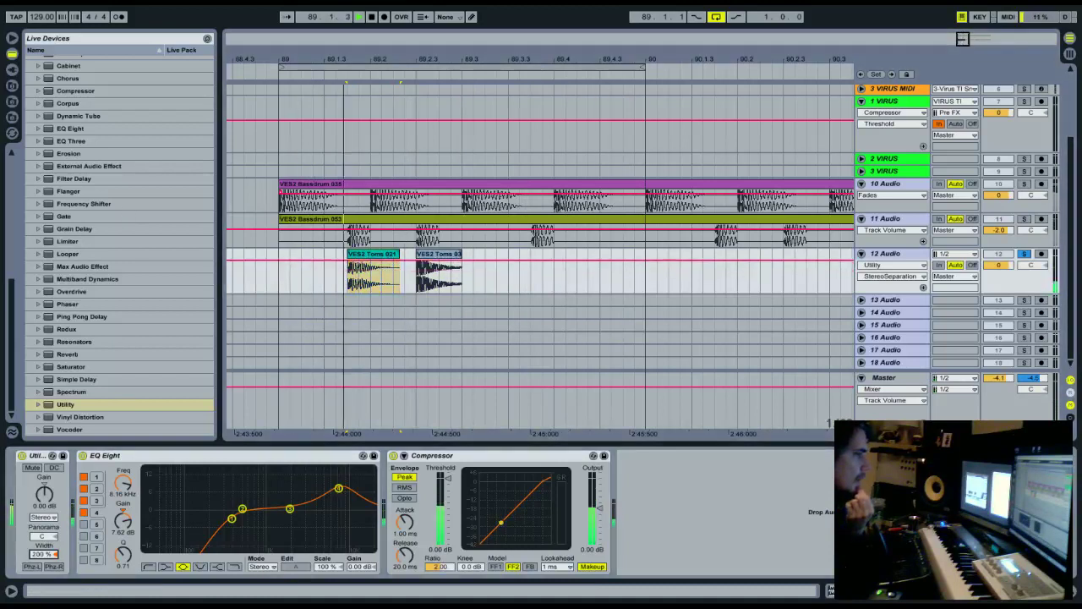
pyautogui.press('space')
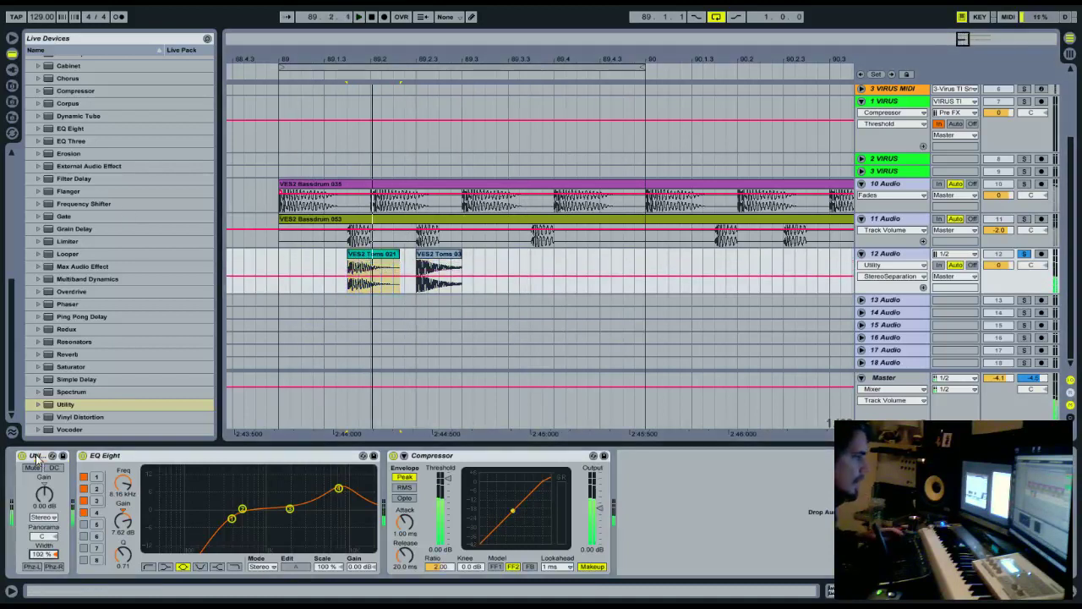
pyautogui.rightClick(38, 456)
pyautogui.click(50, 461)
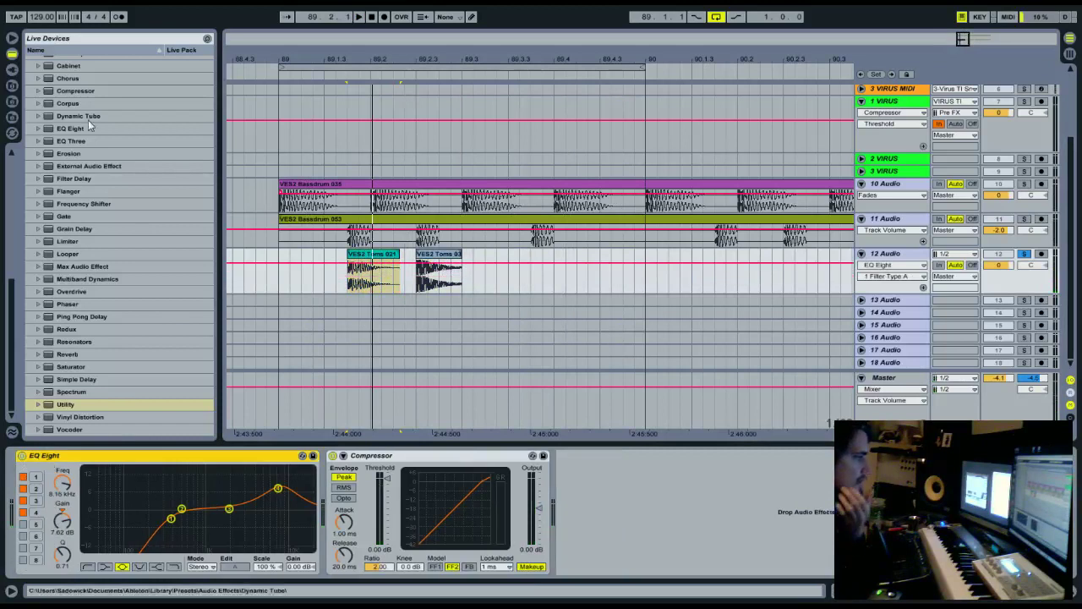
# - Add the S1 Imager Stereo plug-in from WaveShell-VST 9.0 to 12 Audio ahead of EQ Eight
pyautogui.click(12, 69)
pyautogui.scroll(-10, 38, 241)
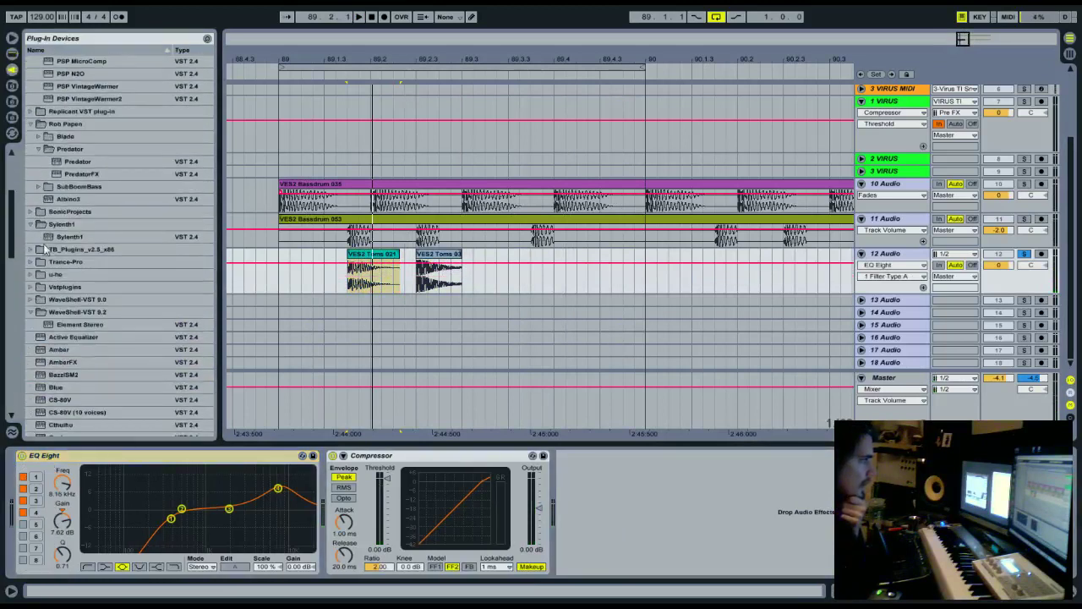
pyautogui.click(31, 300)
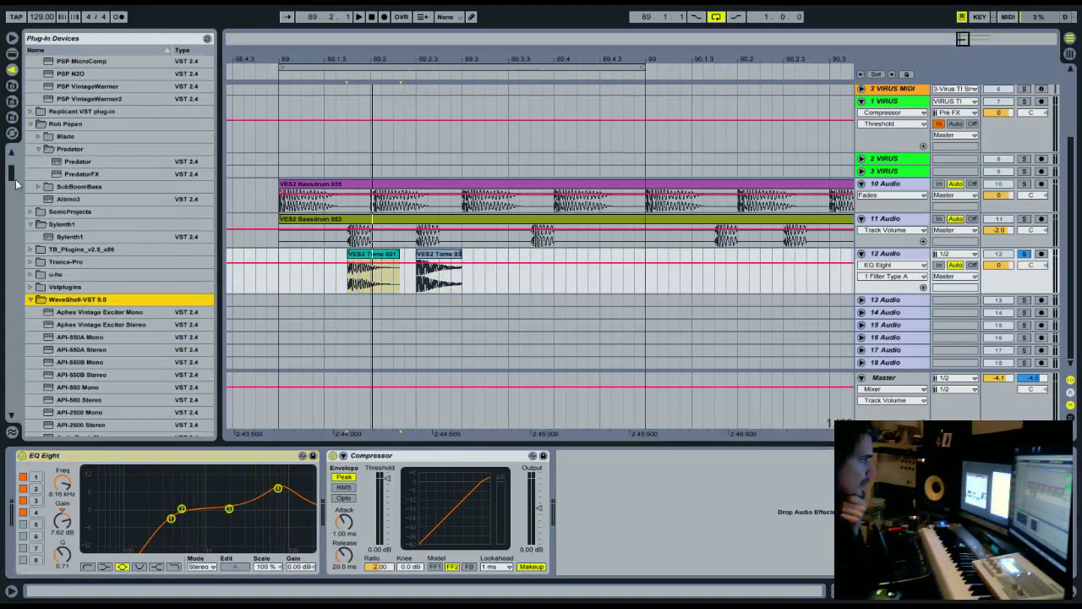
pyautogui.moveTo(15, 183); pyautogui.dragTo(12, 327)
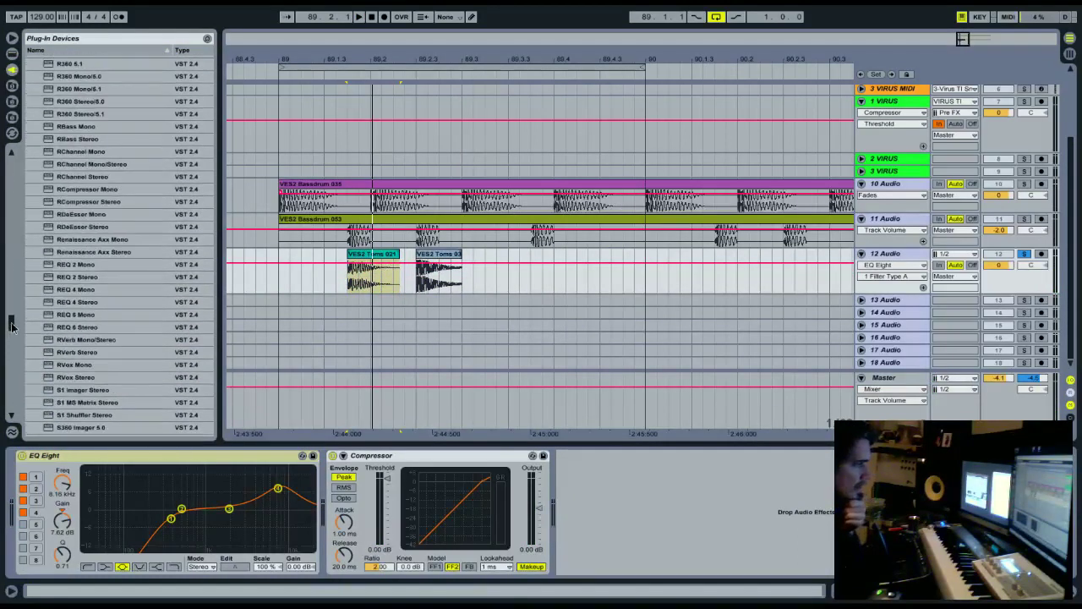
pyautogui.moveTo(77, 389); pyautogui.dragTo(173, 484)
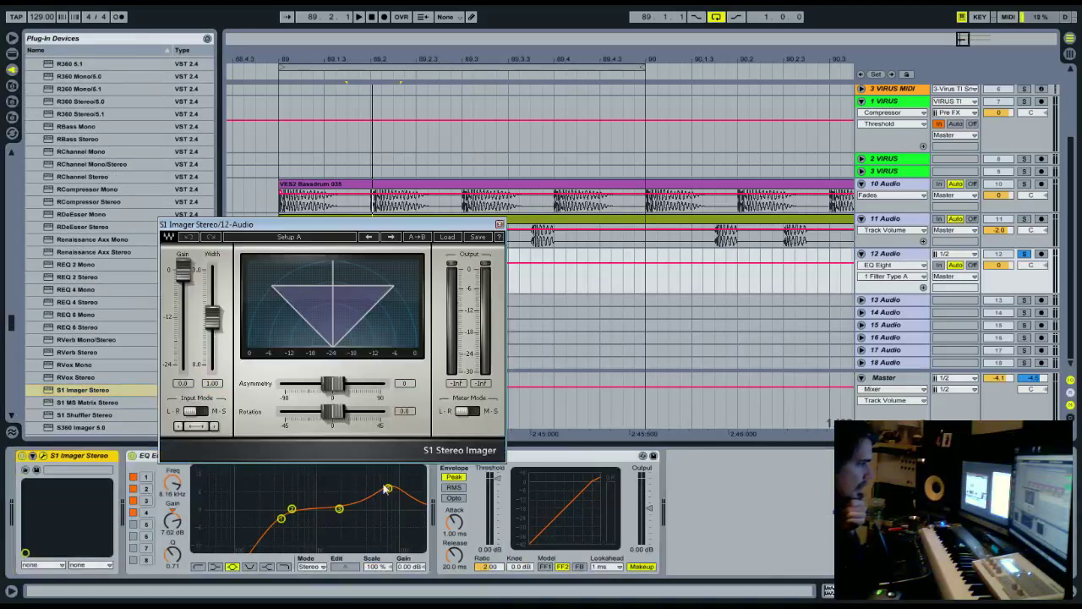
# - Increase the S1 Imager's width and shift its asymmetry slightly positive during playback, and close the plug-in window
pyautogui.moveTo(212, 317); pyautogui.dragTo(212, 284)
pyautogui.press('space')
pyautogui.moveTo(333, 385); pyautogui.dragTo(346, 384)
pyautogui.click(500, 224)
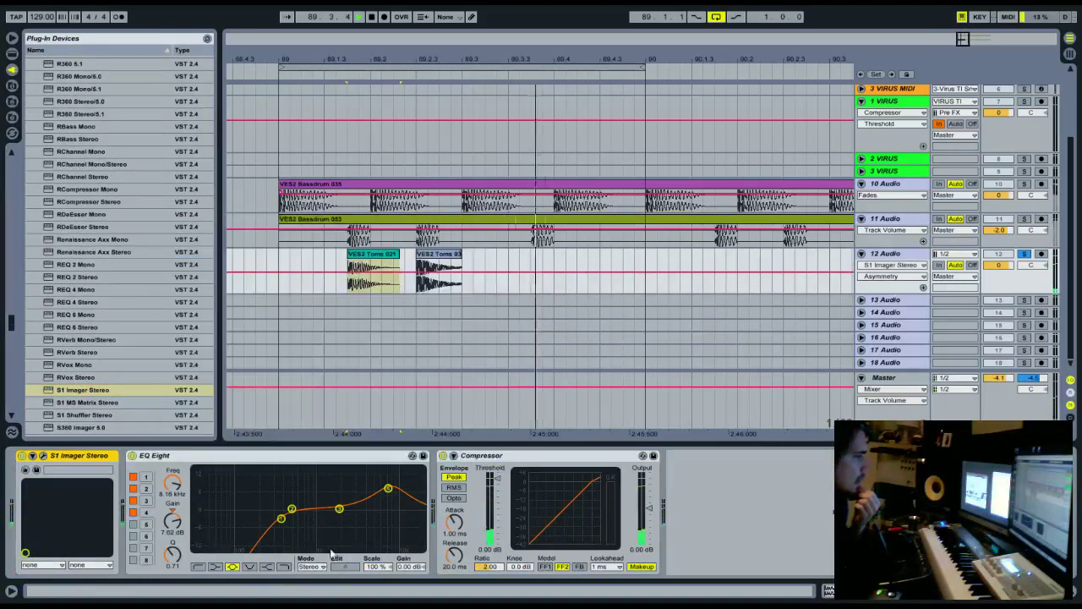
# - Switch EQ Eight to M/S mode, boost band 3 on the side channel and set band 2 to 301 Hz at -0.98 dB
pyautogui.click(325, 567)
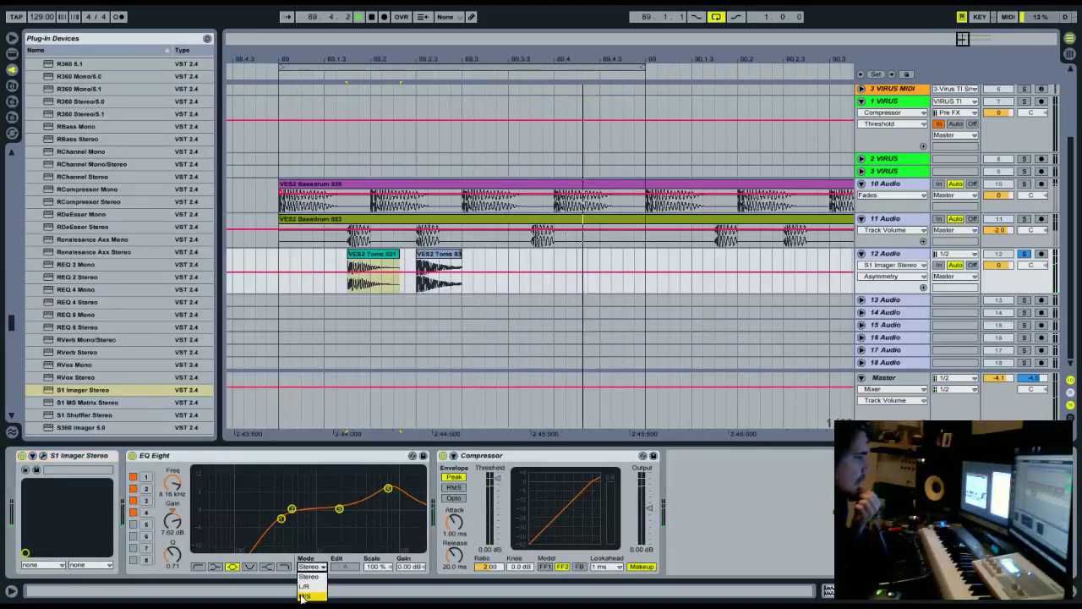
pyautogui.click(311, 593)
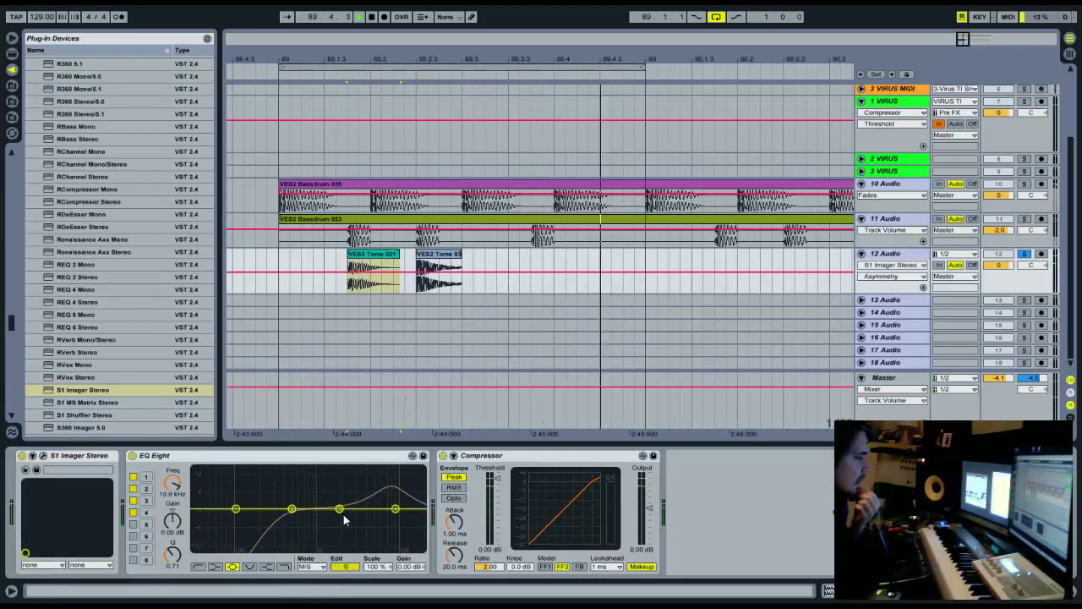
pyautogui.click(342, 566)
pyautogui.moveTo(340, 469); pyautogui.dragTo(274, 511)
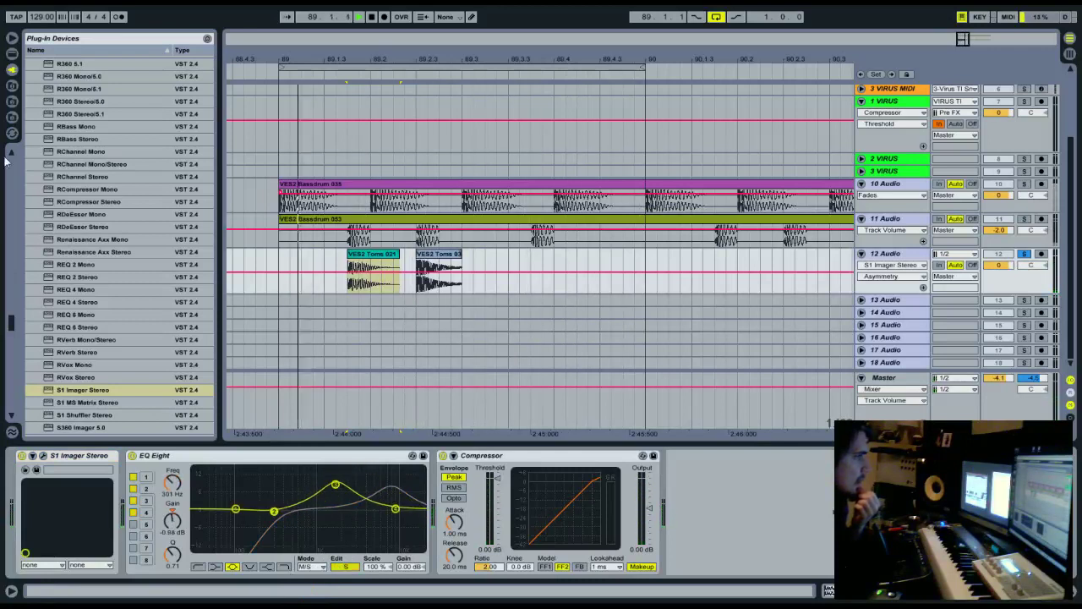
# - Insert a Ping Pong Delay between S1 Imager and EQ Eight with delay time 1 and dry/wet 13 %
pyautogui.click(12, 53)
pyautogui.click(76, 317)
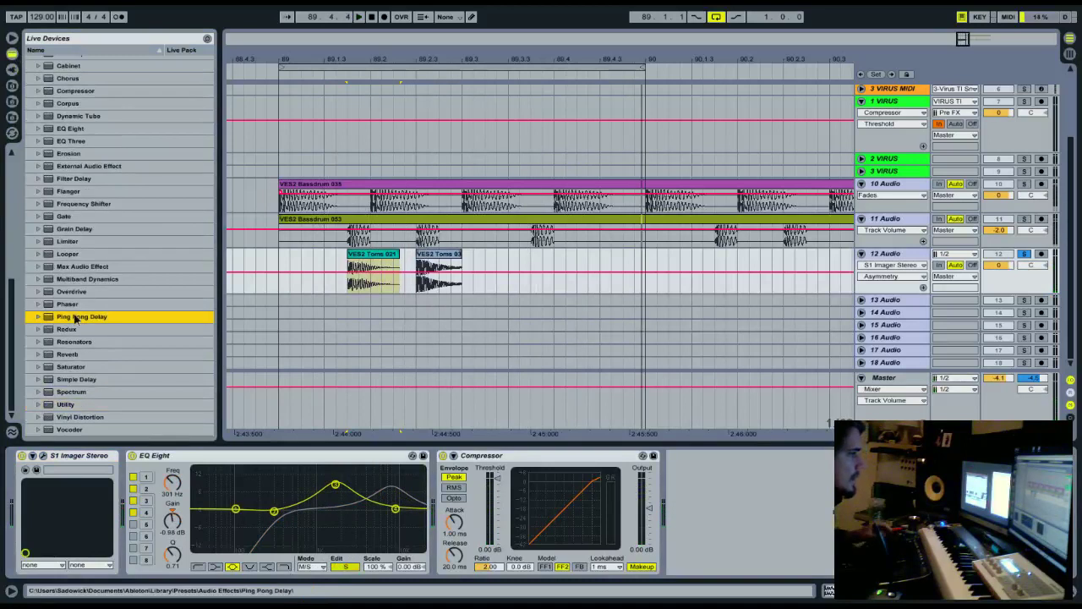
pyautogui.moveTo(76, 317); pyautogui.dragTo(178, 489)
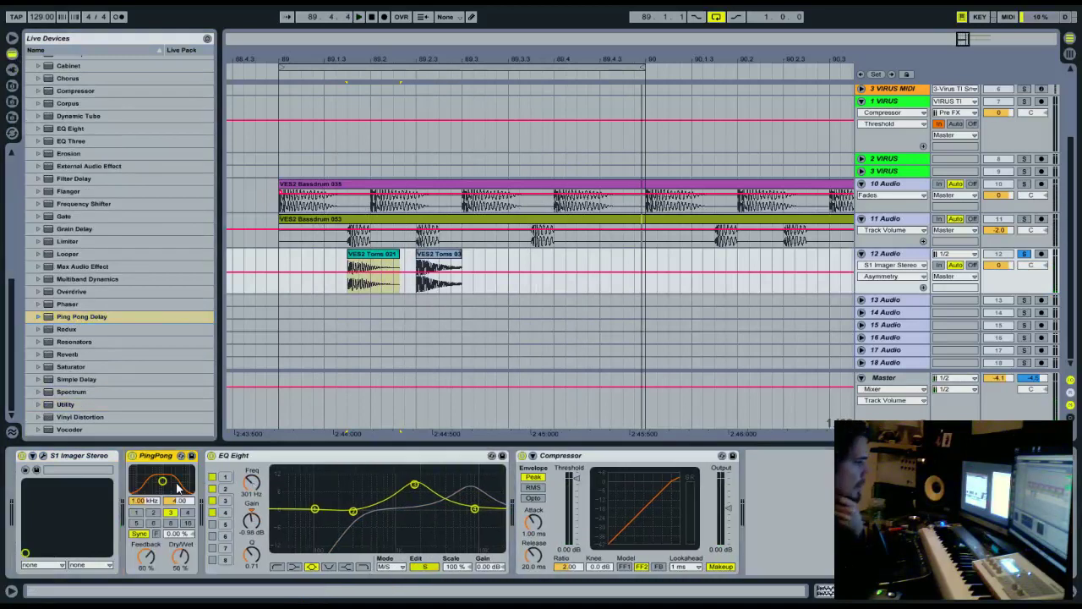
pyautogui.click(136, 513)
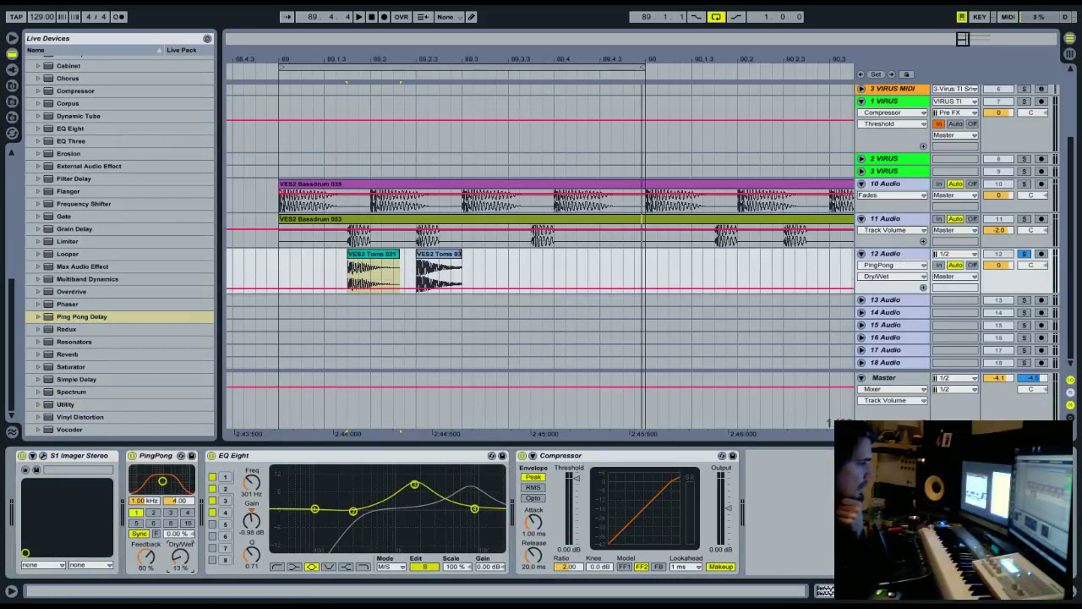
# - During playback, set the Ping Pong Delay's filter width to 5.39, delay time to 3, feedback to 0 % and dry/wet to 30 %
pyautogui.press('space')
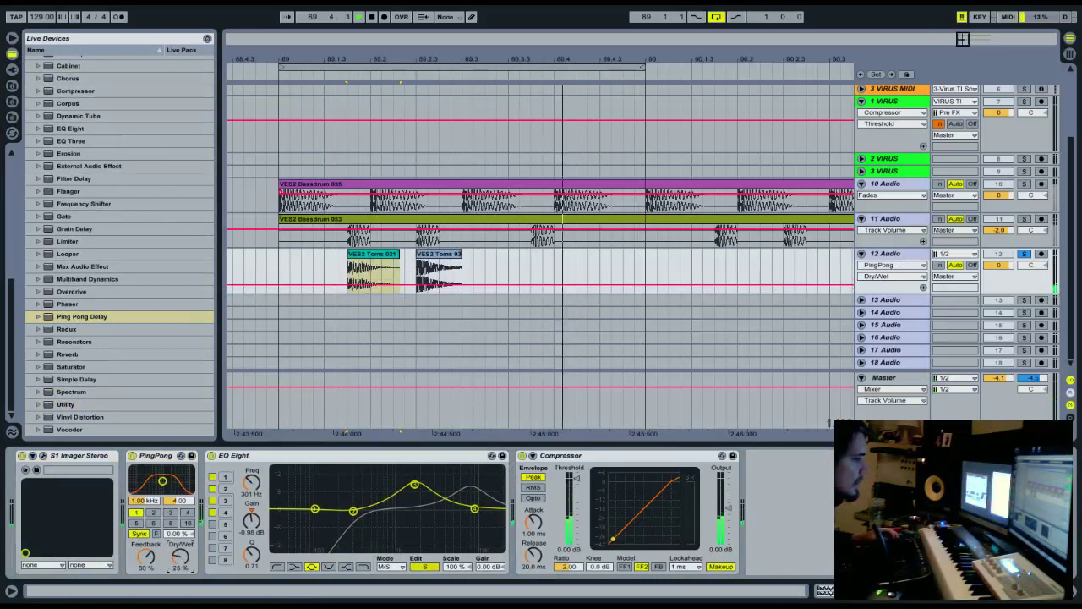
pyautogui.moveTo(162, 481); pyautogui.dragTo(164, 482)
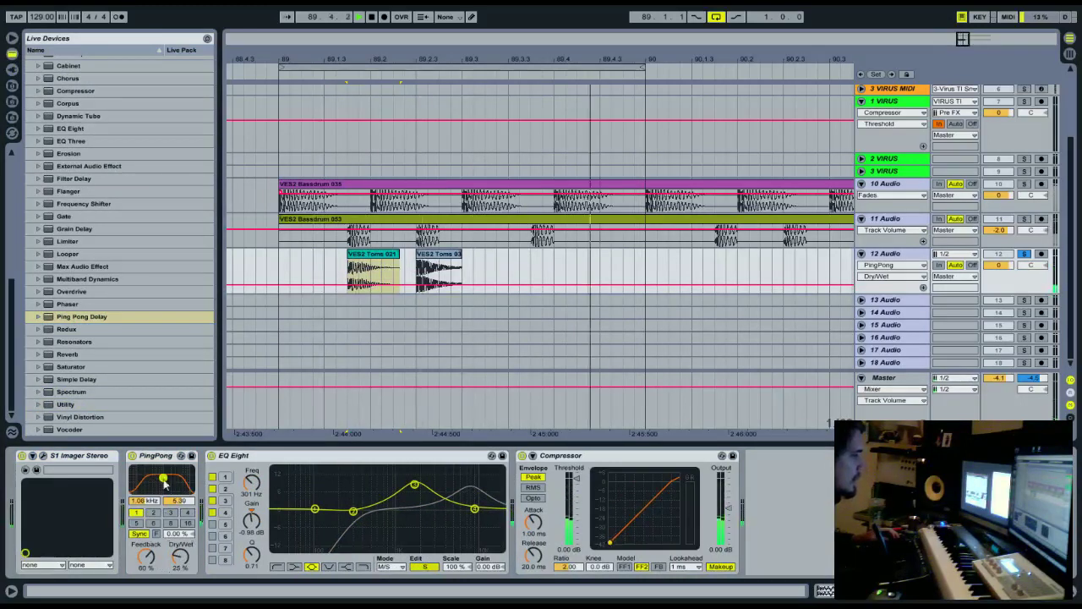
pyautogui.click(170, 512)
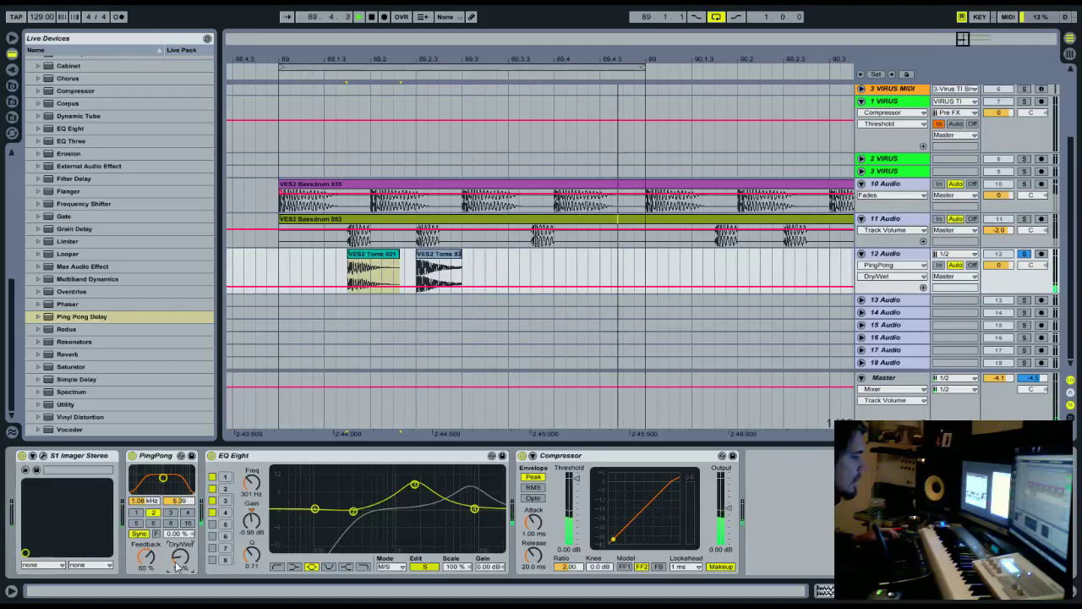
pyautogui.moveTo(147, 558); pyautogui.dragTo(182, 546)
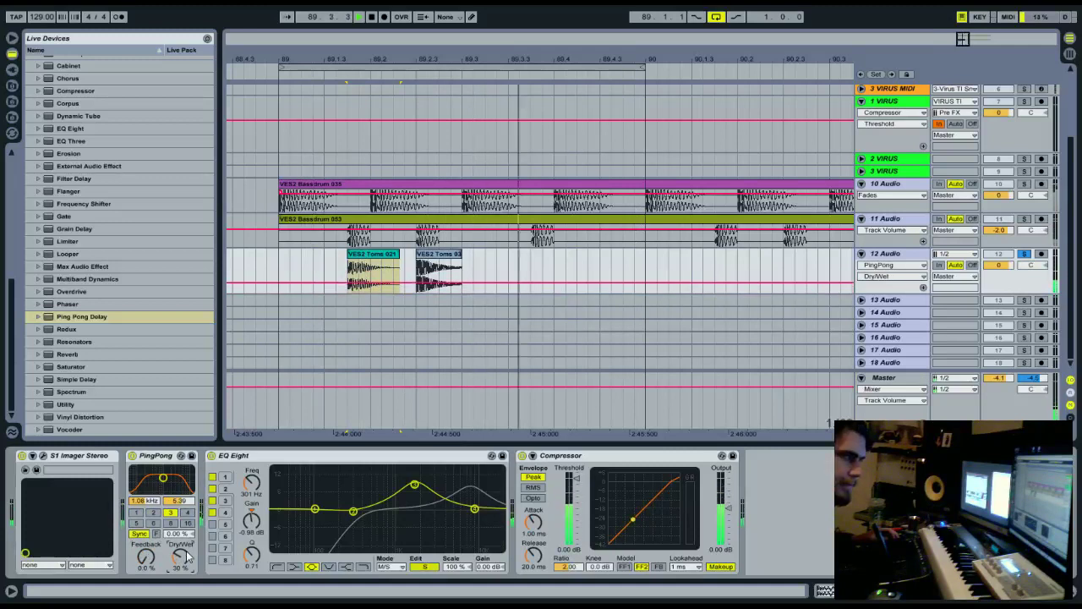
# - Check the toms in the full mix by unsoloing 12 Audio, trying its volume at 0.4 dB, restoring 0 dB and soloing it again
pyautogui.click(1024, 254)
pyautogui.click(999, 266)
pyautogui.moveTo(999, 265); pyautogui.dragTo(999, 262)
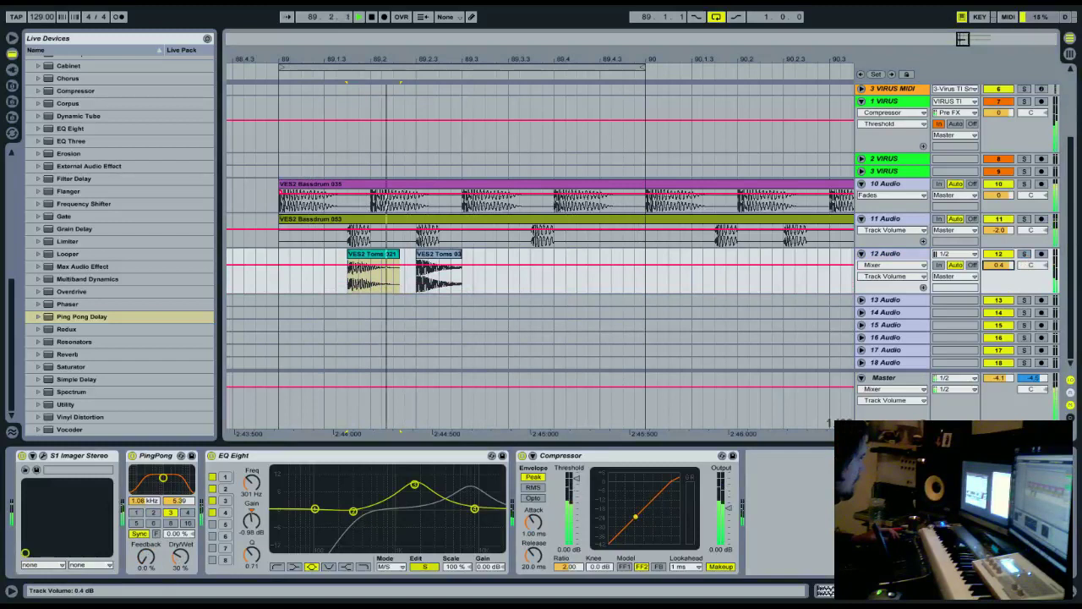
pyautogui.click(373, 254)
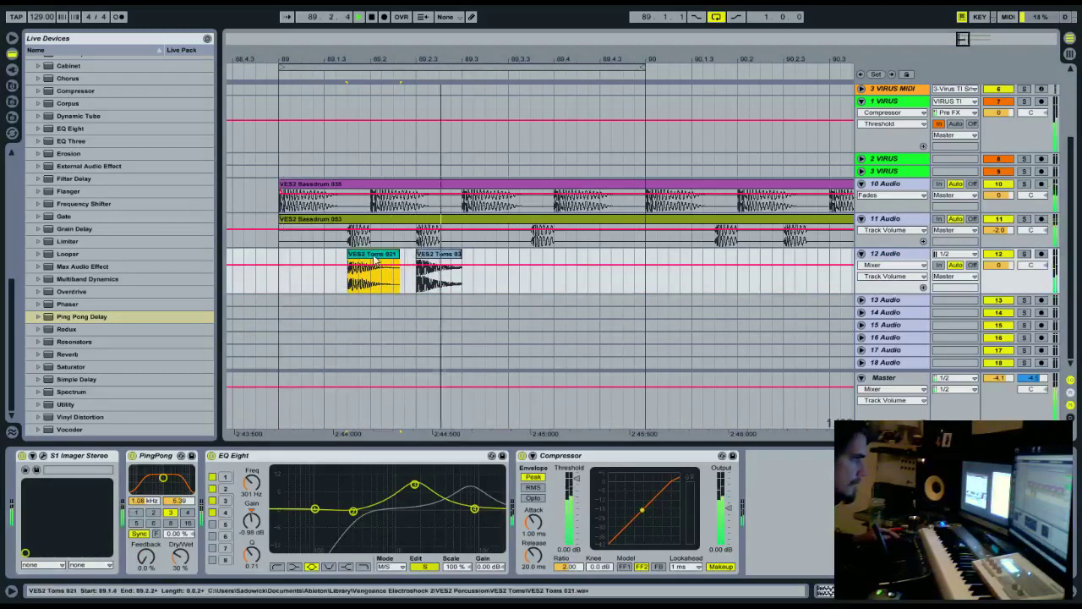
pyautogui.click(1024, 253)
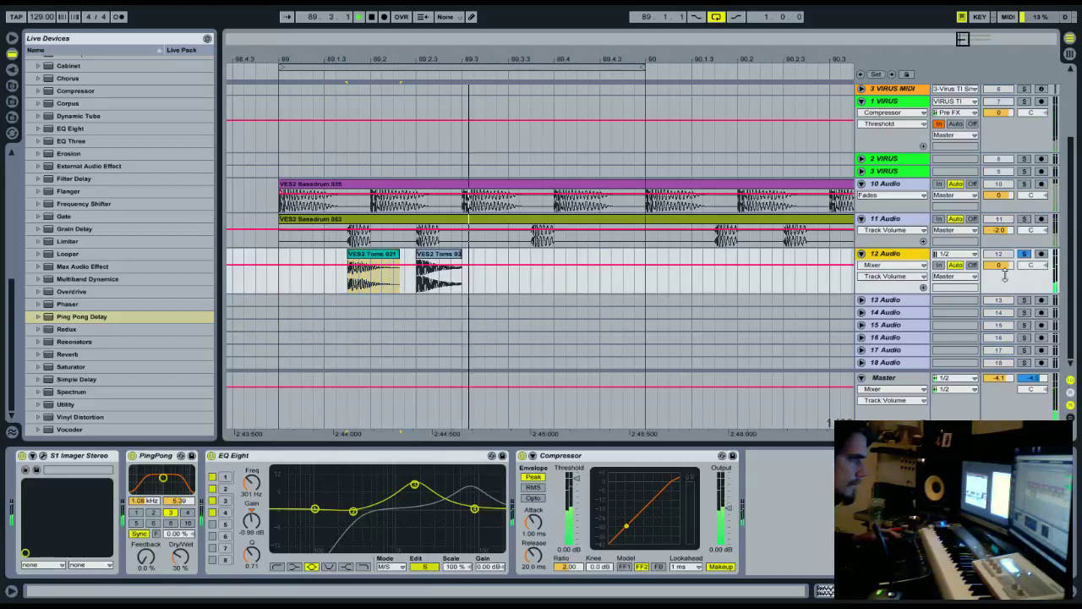
# - Replace the first tom clip on 12 Audio with VES2 Toms 044.wav from the Vengeance Electroshock 2 toms
pyautogui.press('space')
pyautogui.click(11, 86)
pyautogui.scroll(-3, 155, 347)
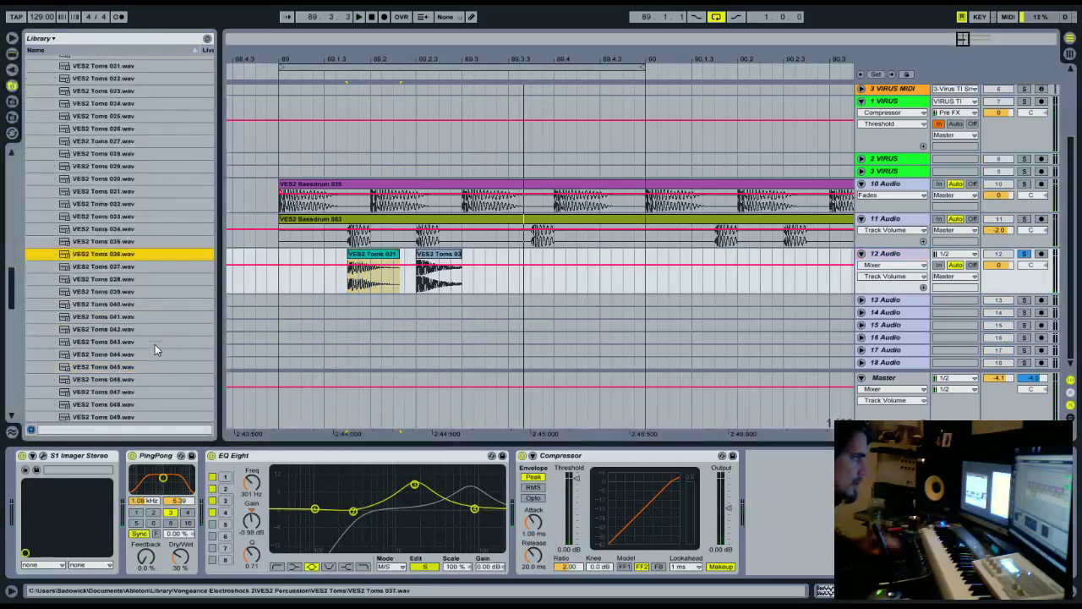
pyautogui.click(144, 342)
pyautogui.press('Down')
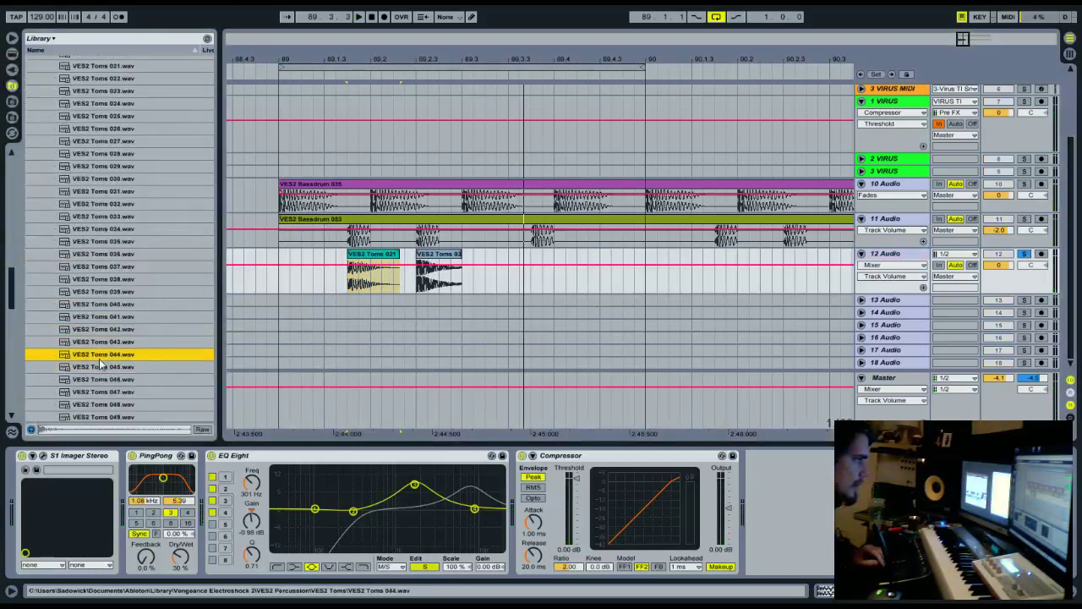
pyautogui.moveTo(99, 358); pyautogui.dragTo(403, 255)
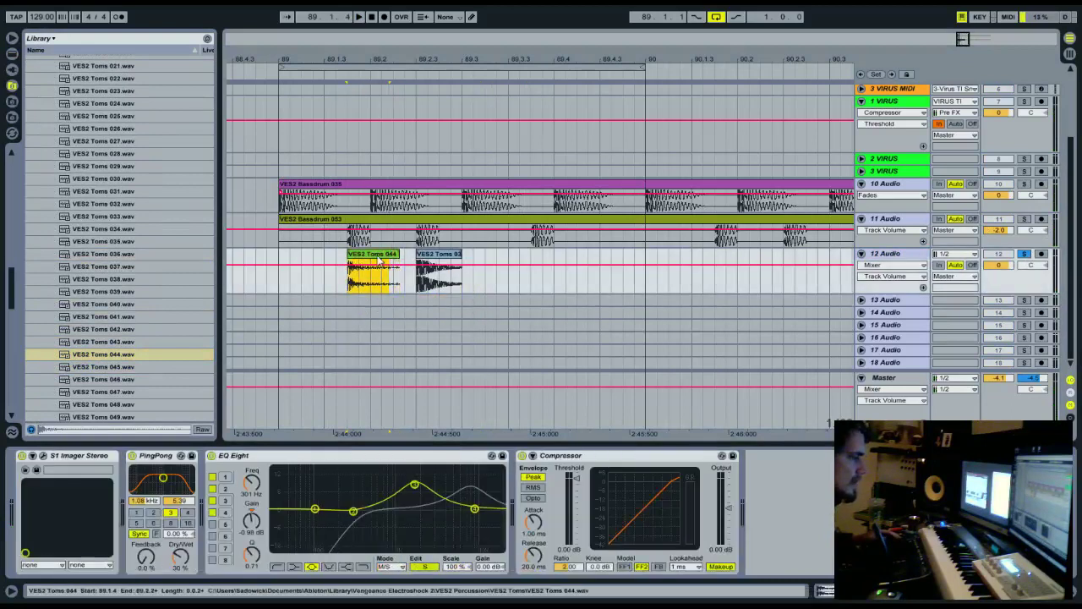
# - Set 12 Audio's volume to -2.1 dB and pan to 7L during playback, and unsolo it to hear the full mix
pyautogui.click(281, 276)
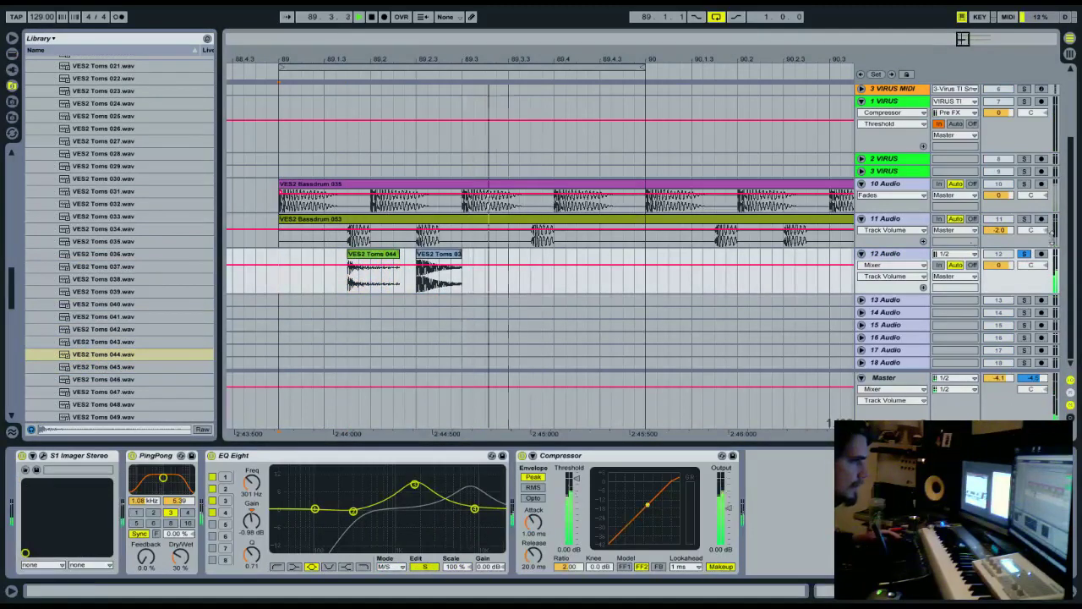
pyautogui.moveTo(998, 264); pyautogui.dragTo(1031, 272)
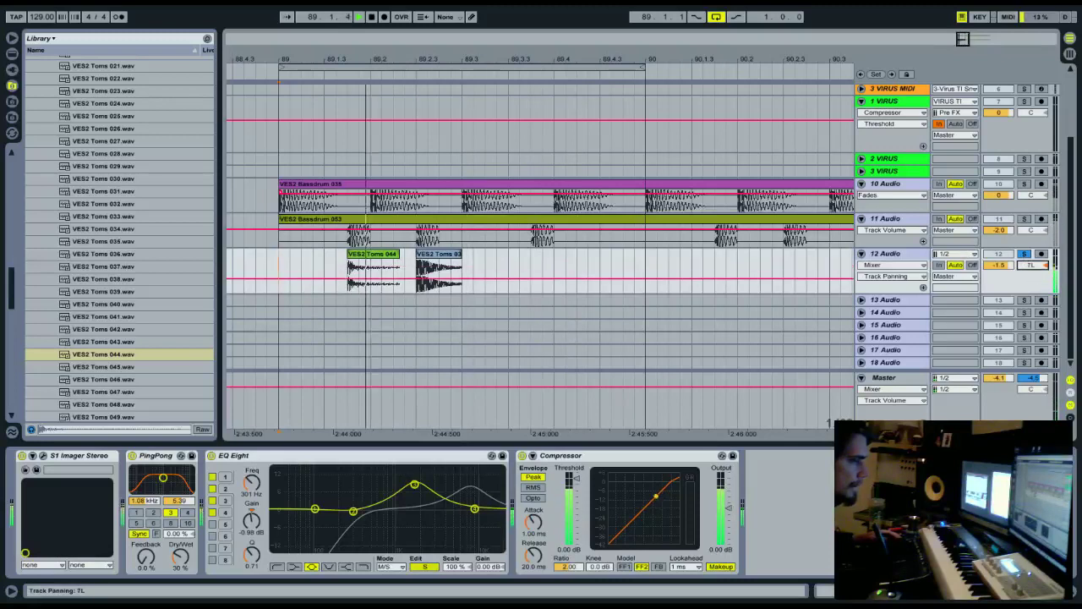
pyautogui.click(1024, 255)
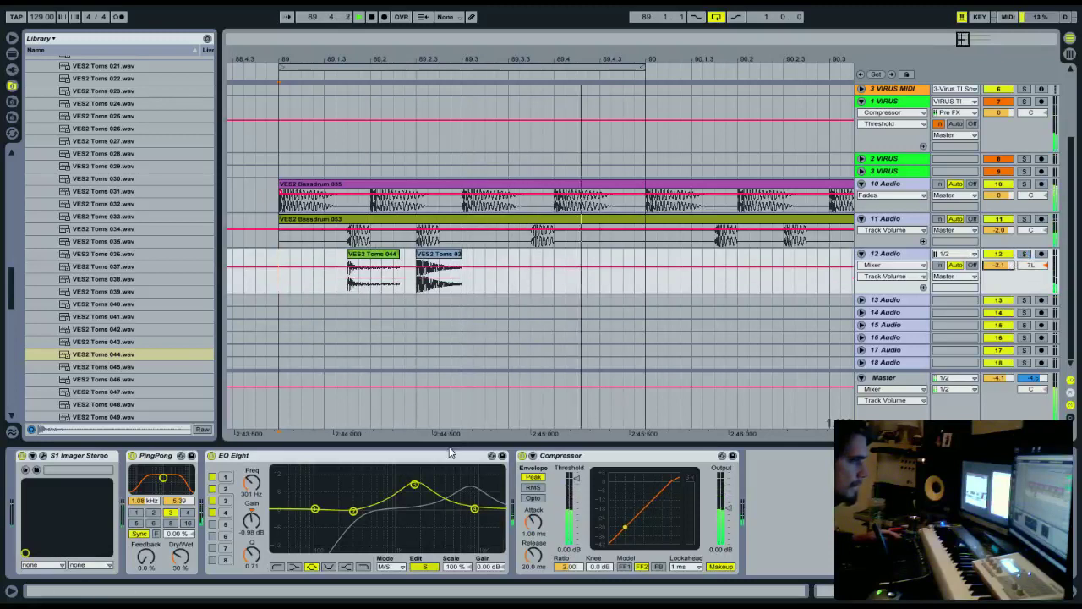
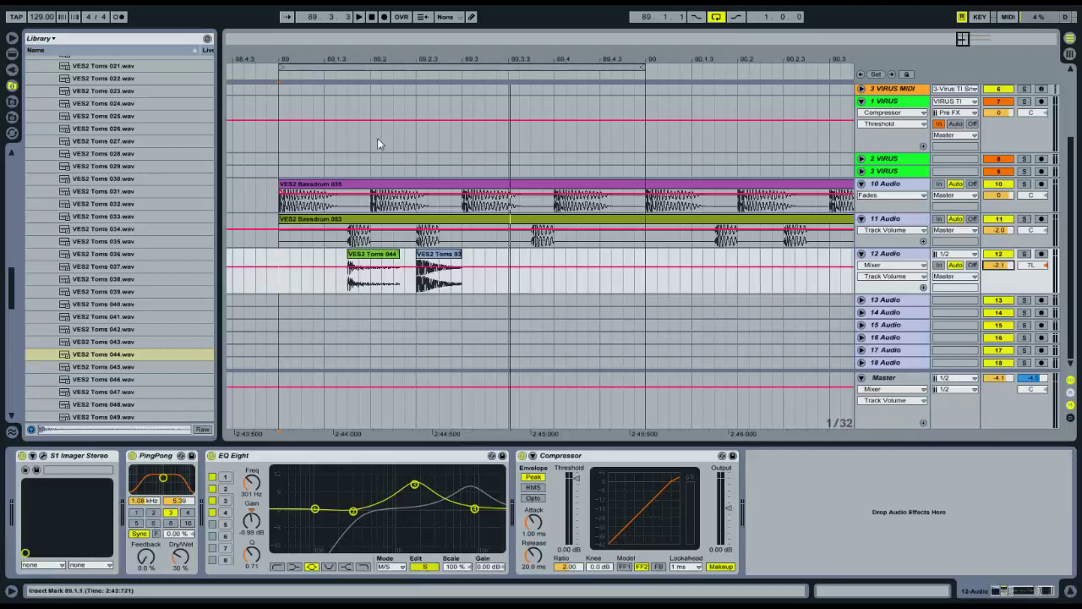
pyautogui.click(322, 182)
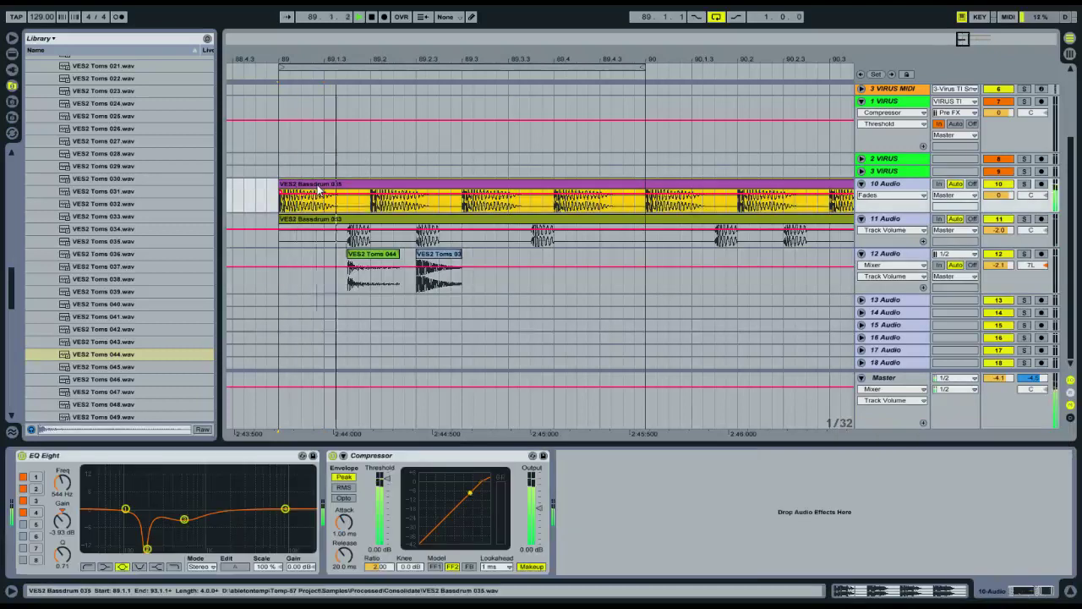
pyautogui.press('space')
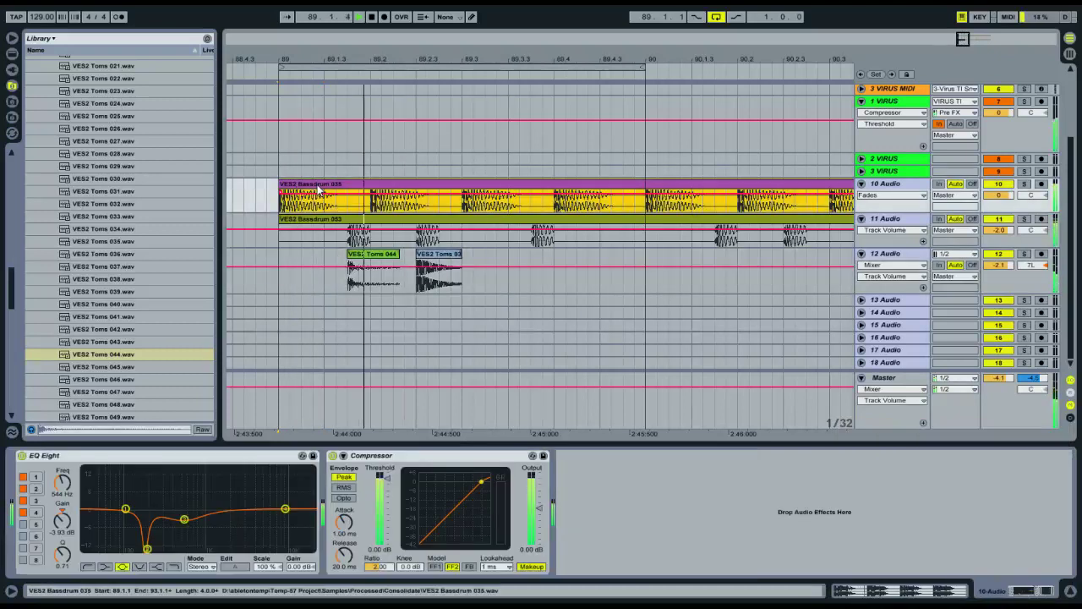
pyautogui.press('space')
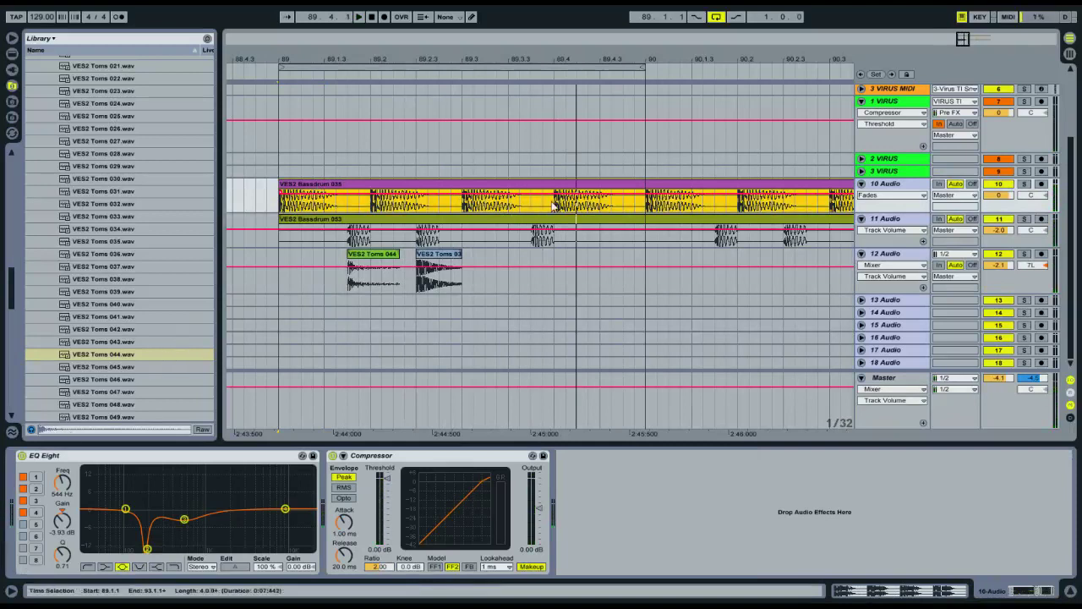
# - Collapse the Electroshock 2 and Minimal House library folders and open VMH2 Claps under Vengeance Minimal House vol 2 in the workspace samples
pyautogui.scroll(10, 34, 92)
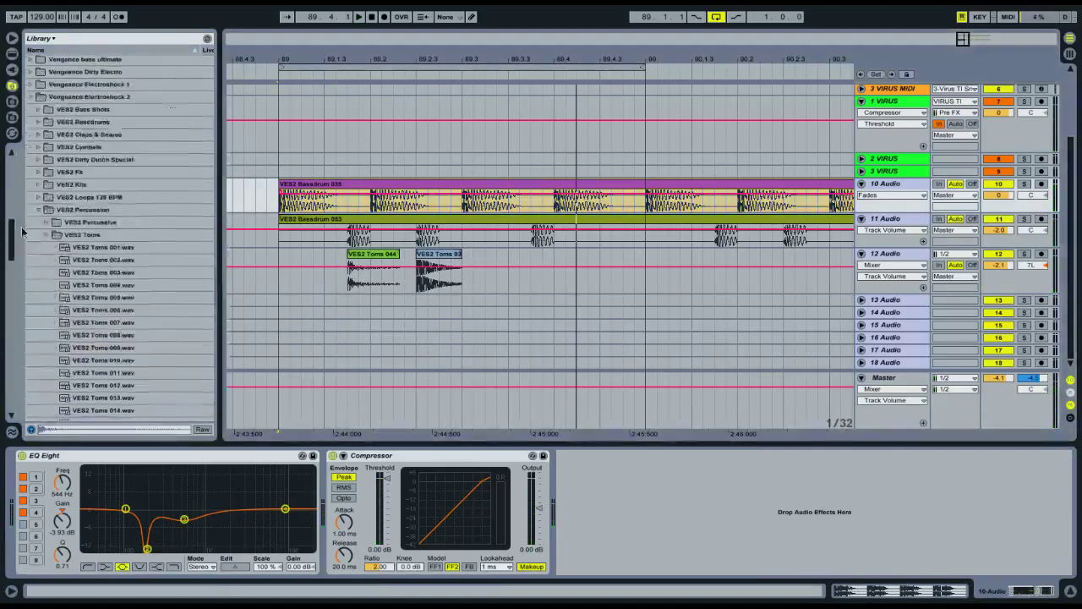
pyautogui.click(37, 92)
pyautogui.click(31, 117)
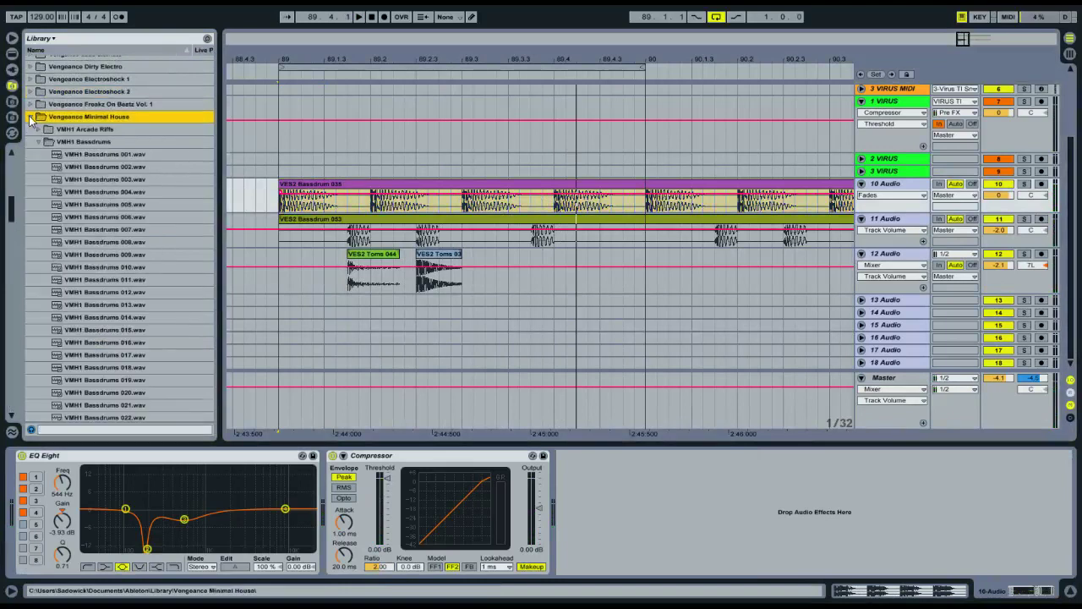
pyautogui.click(31, 117)
pyautogui.scroll(4, 67, 219)
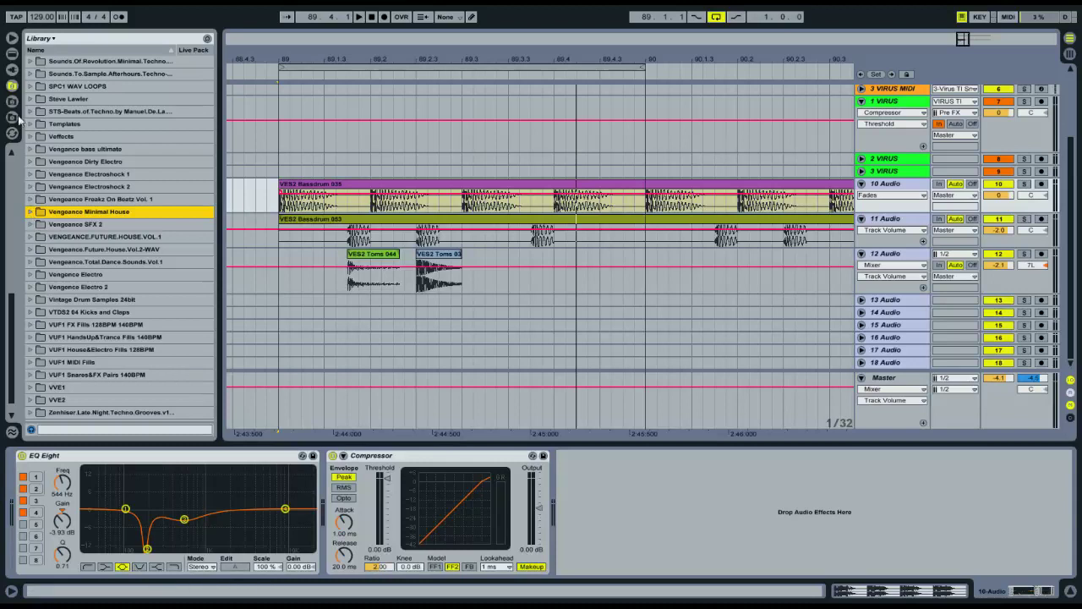
pyautogui.click(13, 102)
pyautogui.moveTo(17, 179); pyautogui.dragTo(17, 220)
pyautogui.click(45, 249)
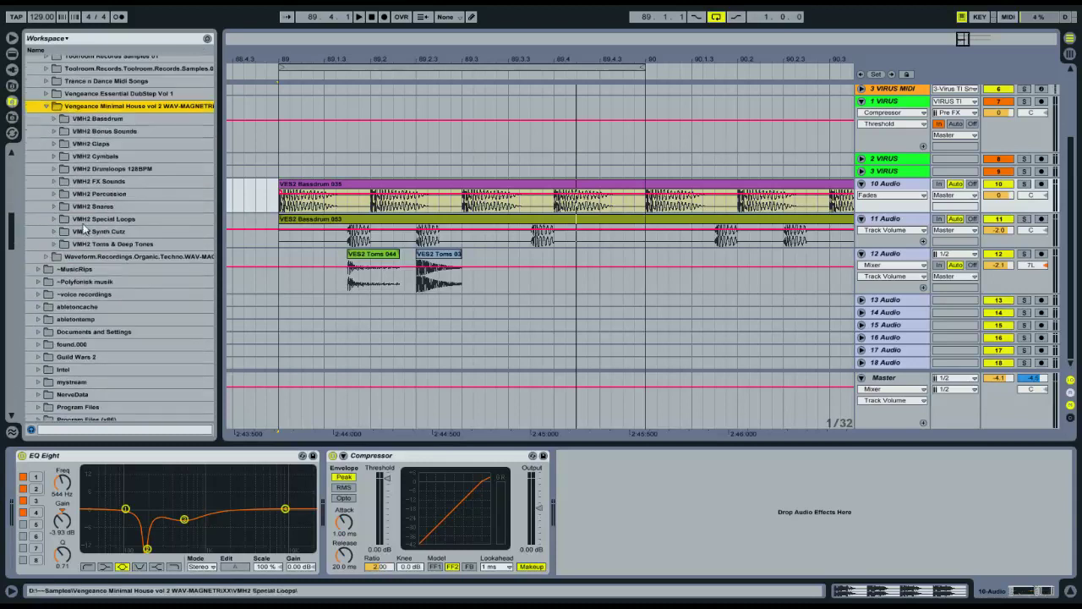
pyautogui.click(54, 144)
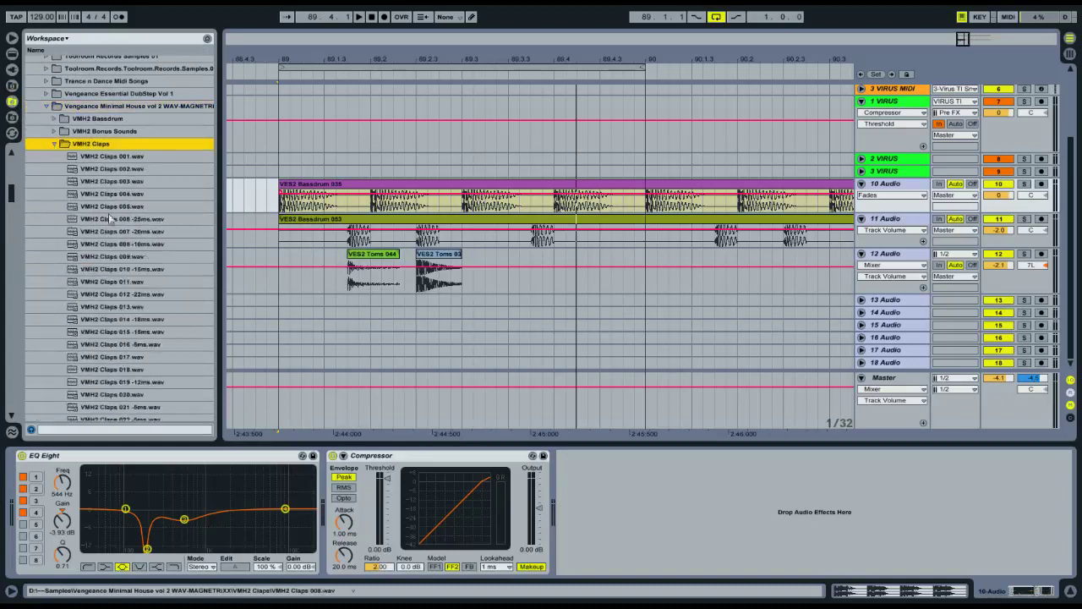
pyautogui.scroll(-3, 124, 252)
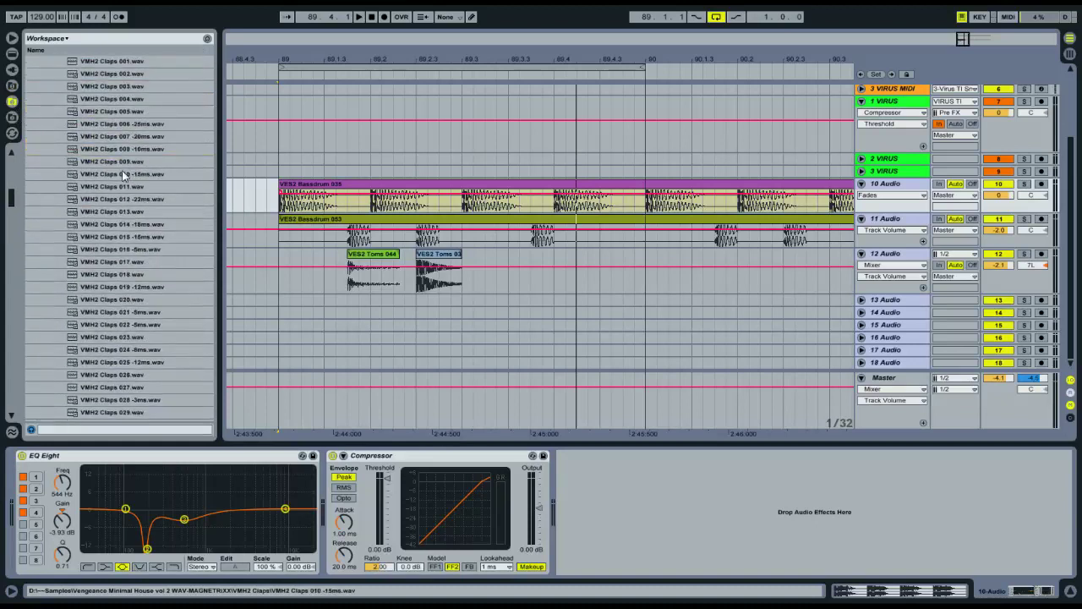
# - Audition the VMH2 Claps samples one by one from 010 -15ms through 052
pyautogui.click(124, 175)
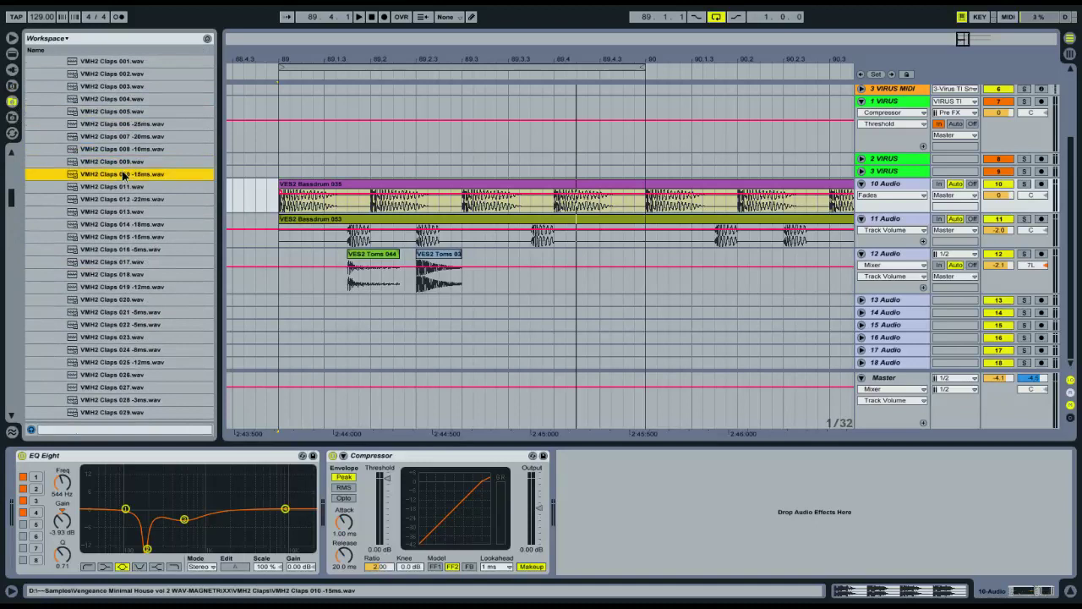
pyautogui.press('Down')
pyautogui.press('Down')
pyautogui.press('Down')
pyautogui.press('Down')
pyautogui.press('Down')
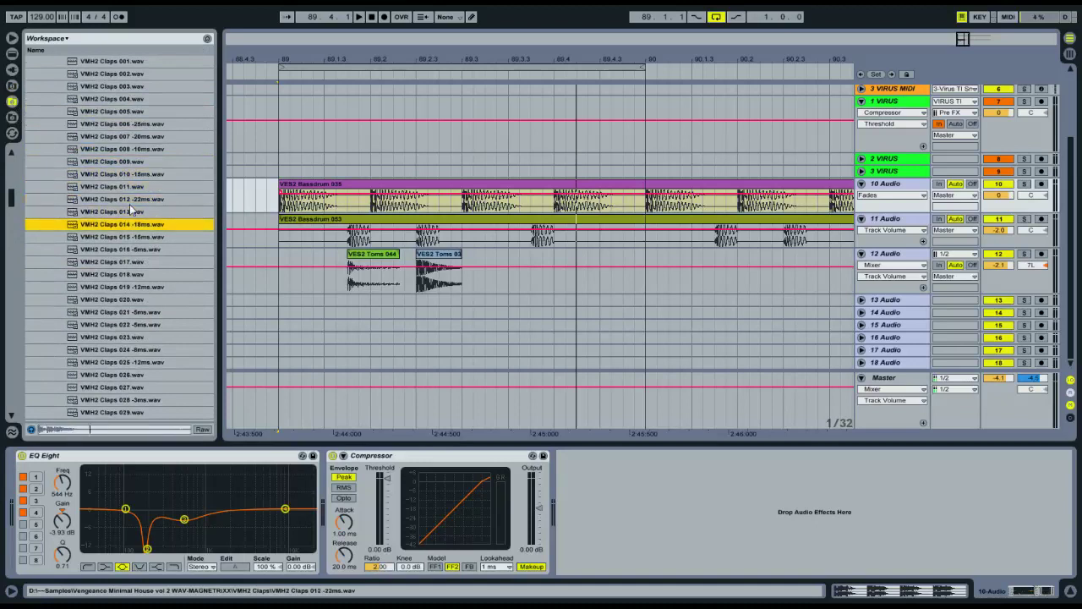
pyautogui.press('Down')
pyautogui.press('Down')
pyautogui.press('Down')
pyautogui.press('Down')
pyautogui.press('Down')
pyautogui.press('Down')
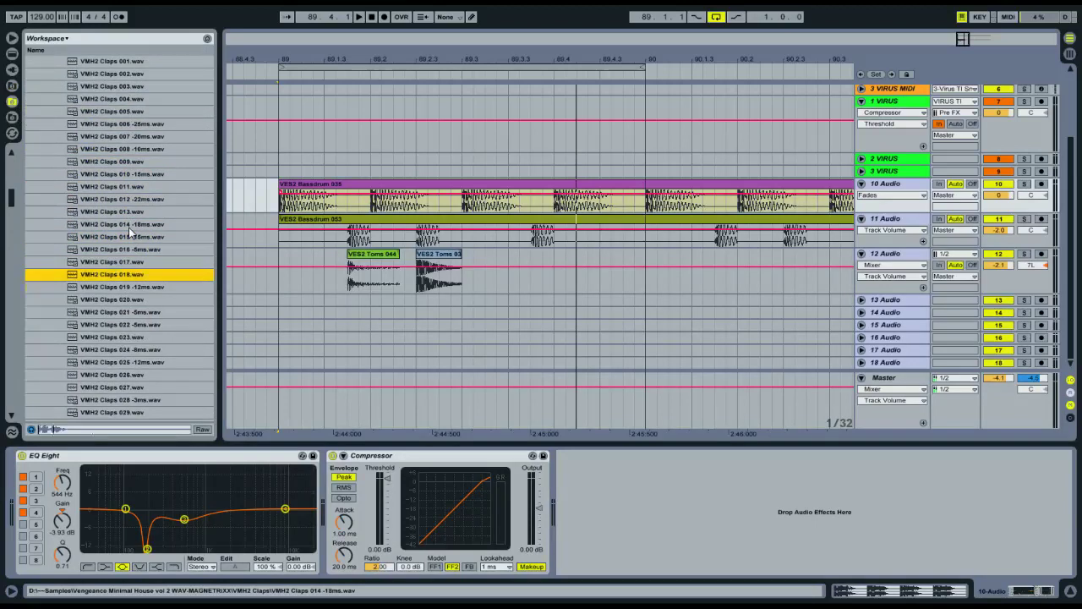
pyautogui.press('Down')
pyautogui.press('Down')
pyautogui.press('Down')
pyautogui.press('Down')
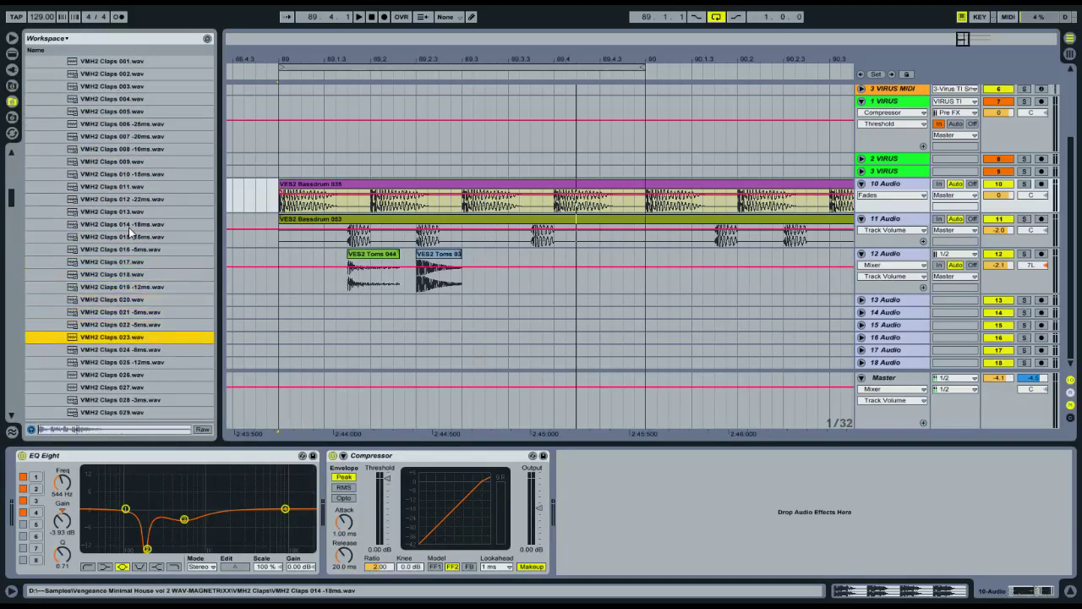
pyautogui.press('Down')
pyautogui.press('Down')
pyautogui.press('Down')
pyautogui.press('Down')
pyautogui.press('Down')
pyautogui.press('Down')
pyautogui.press('Down')
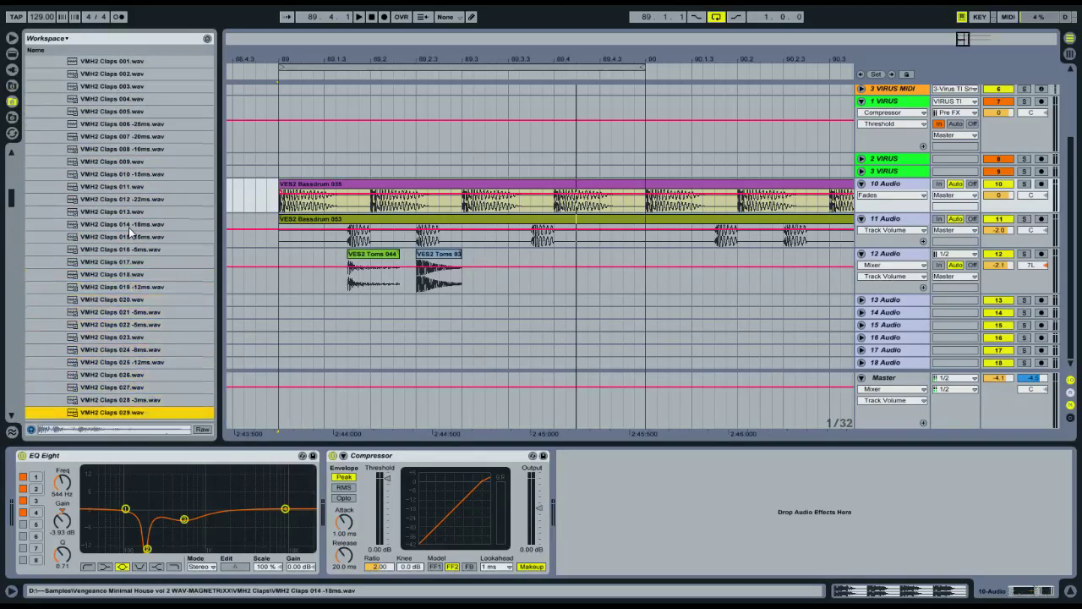
pyautogui.press('Down')
pyautogui.press('Down')
pyautogui.press('Down')
pyautogui.press('Down')
pyautogui.press('Down')
pyautogui.press('Down')
pyautogui.press('Down')
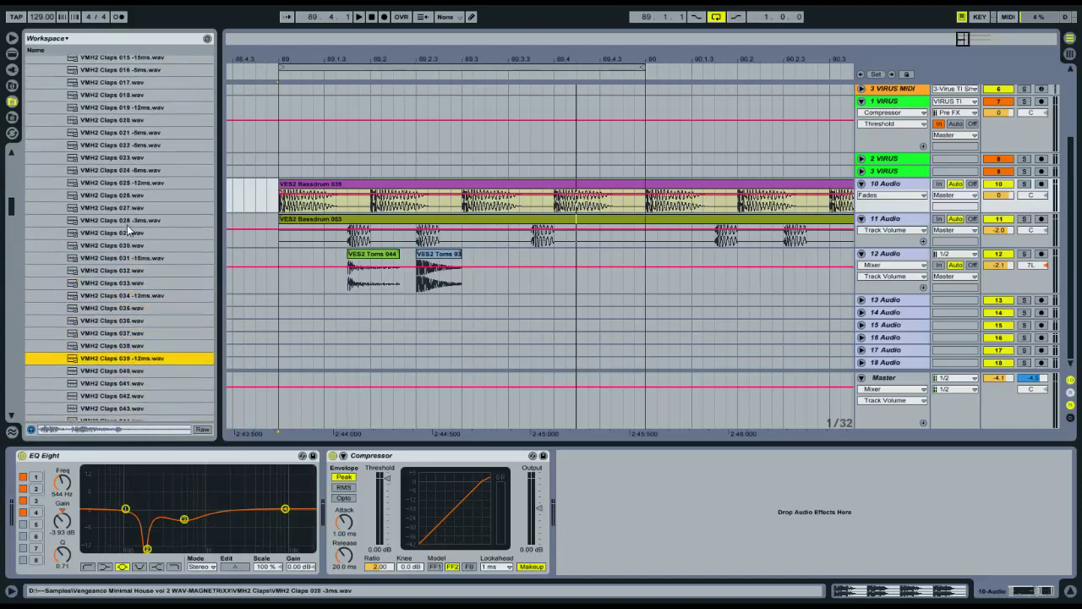
pyautogui.press('Down')
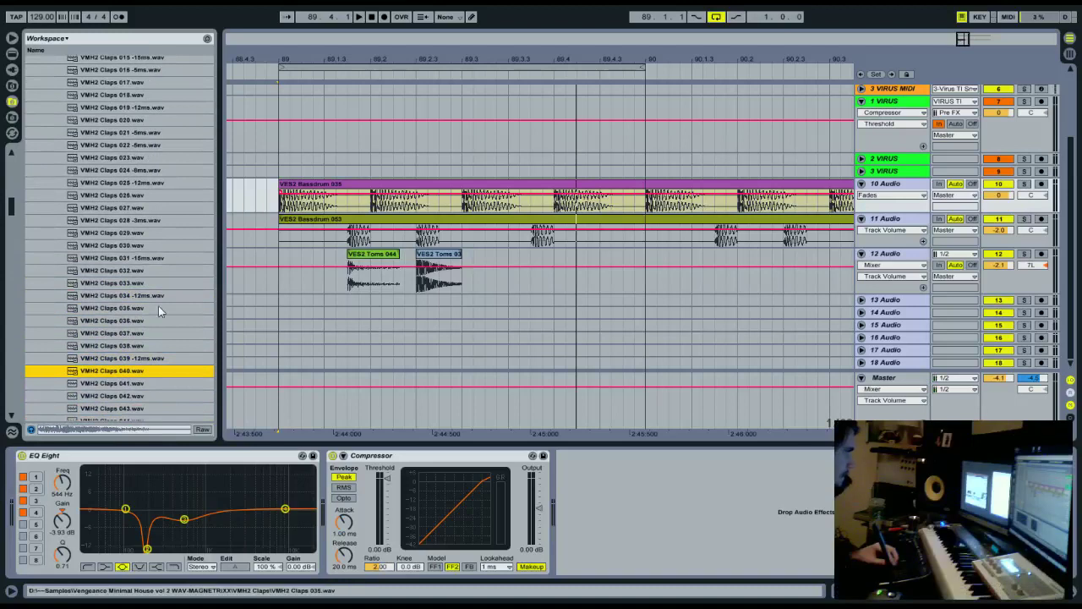
pyautogui.press('Down')
pyautogui.press('Down')
pyautogui.press('Down')
pyautogui.press('Down')
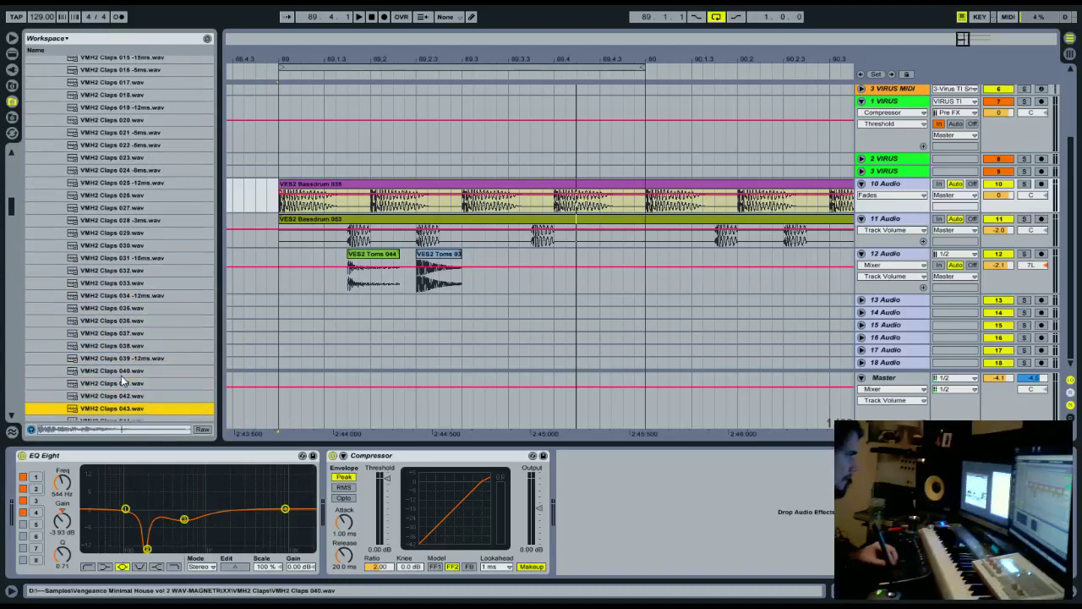
pyautogui.press('Down')
pyautogui.press('Down')
pyautogui.press('Down')
pyautogui.press('Down')
pyautogui.press('Down')
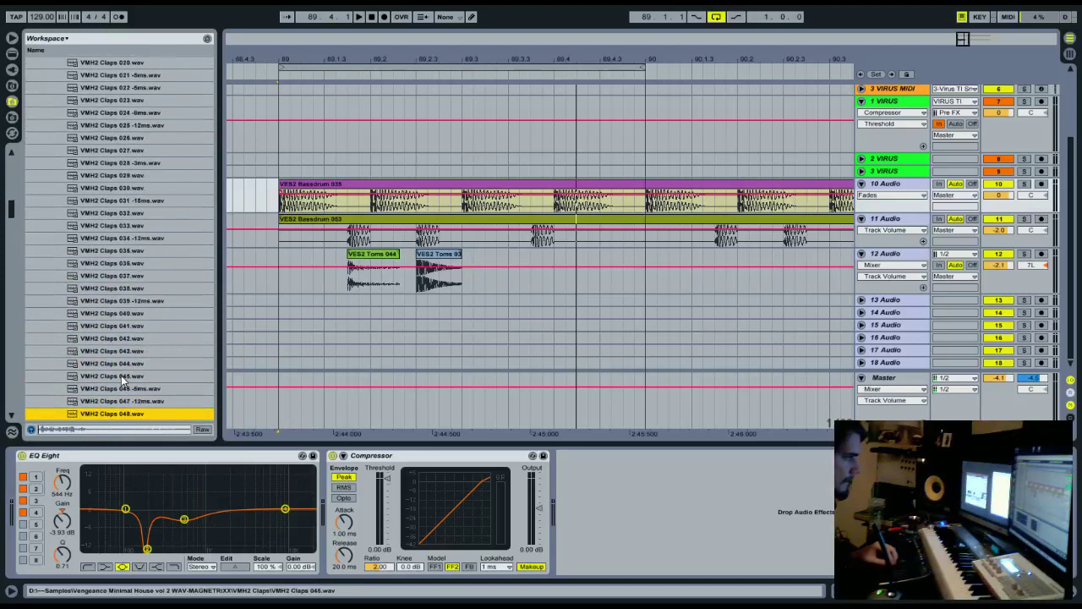
pyautogui.press('Down')
pyautogui.press('Down')
pyautogui.press('Down')
pyautogui.press('Down')
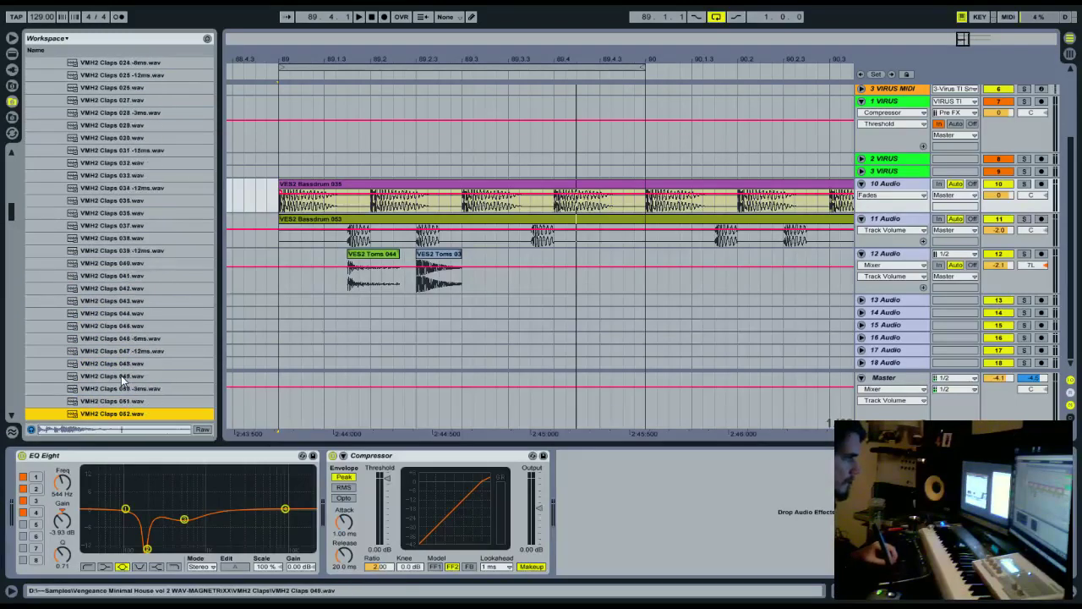
# - Place VMH2 Claps 050 -3ms on 13 Audio at the second kick, 89.2, and unfold the track
pyautogui.click(121, 375)
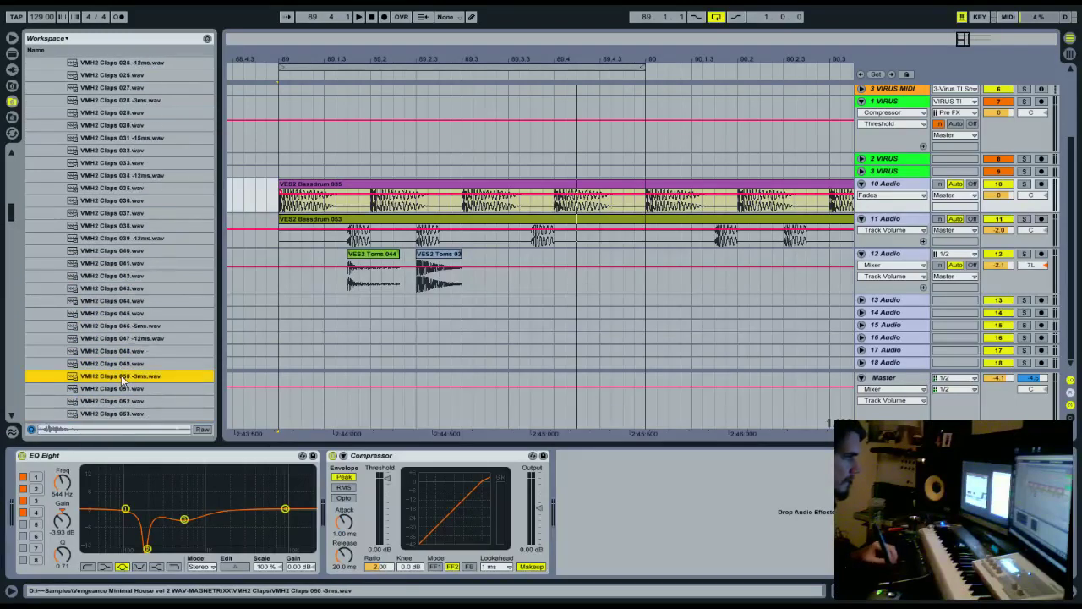
pyautogui.moveTo(121, 375); pyautogui.dragTo(376, 303)
pyautogui.click(863, 300)
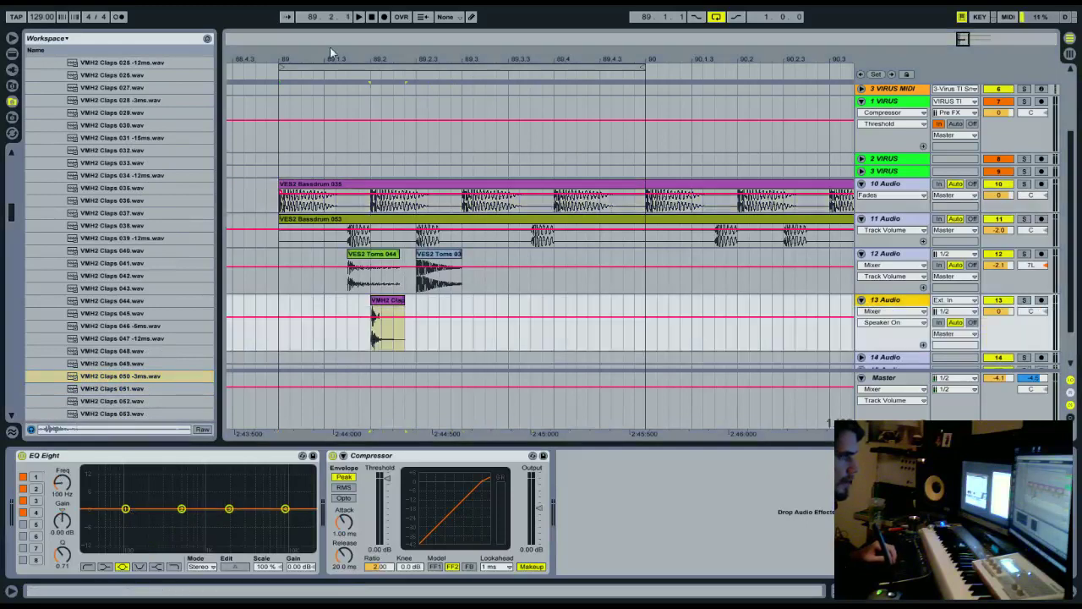
# - During playback, nudge the clap clip on 13 Audio slightly earlier to align its transient with the second kick
pyautogui.press('space')
pyautogui.moveTo(375, 53); pyautogui.dragTo(371, 97)
pyautogui.moveTo(391, 300); pyautogui.dragTo(375, 300)
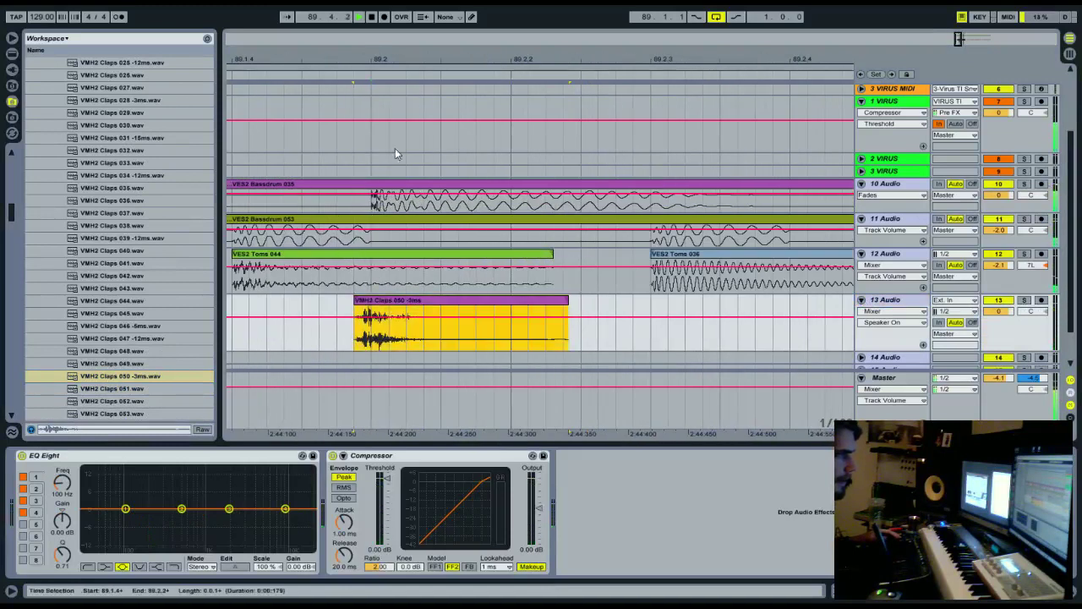
pyautogui.moveTo(373, 56); pyautogui.dragTo(376, 85)
pyautogui.moveTo(368, 301); pyautogui.dragTo(382, 301)
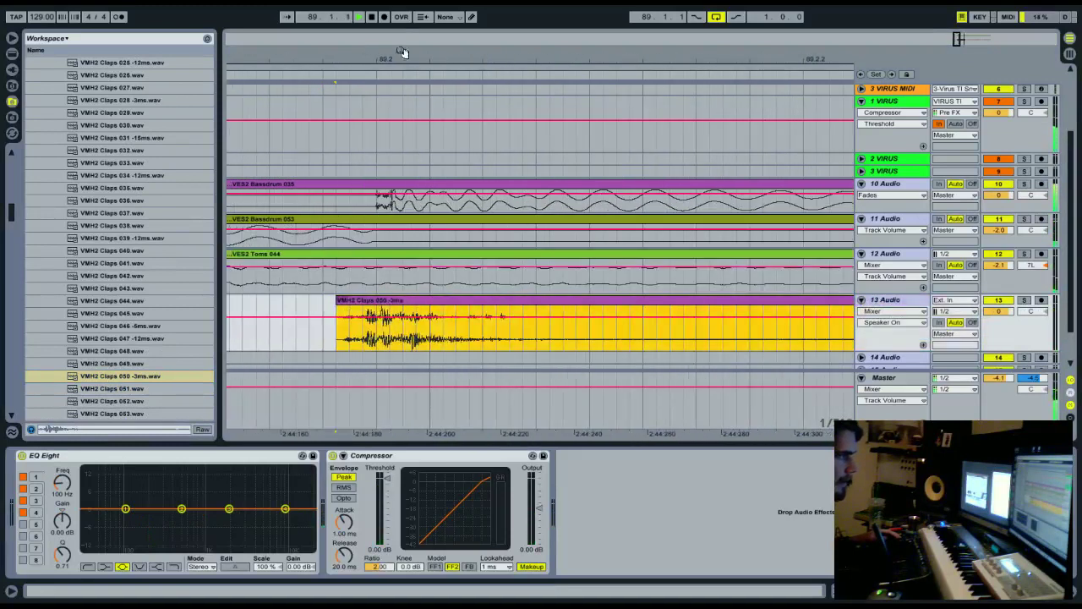
# - Duplicate the first two beats of 13 Audio so the clap repeats on the fourth kick
pyautogui.moveTo(395, 56); pyautogui.dragTo(393, 19)
pyautogui.moveTo(480, 340); pyautogui.dragTo(296, 318)
pyautogui.hotkey('ctrl', 'd')
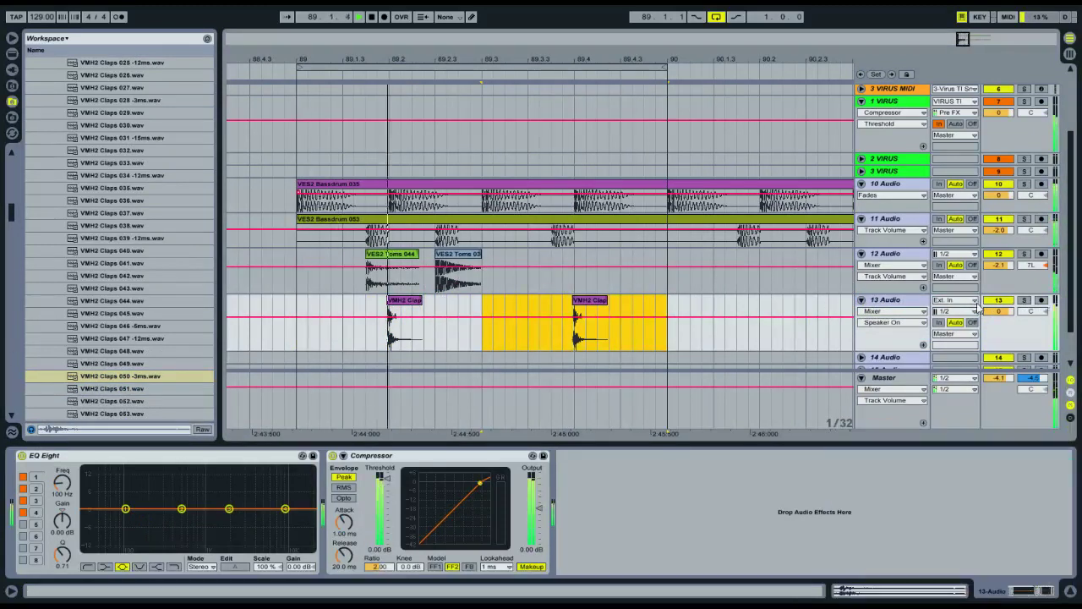
# - Pan 13 Audio to 9R, set its volume to -1.8 dB, and solo the track before stopping playback
pyautogui.moveTo(1037, 314); pyautogui.dragTo(1025, 304)
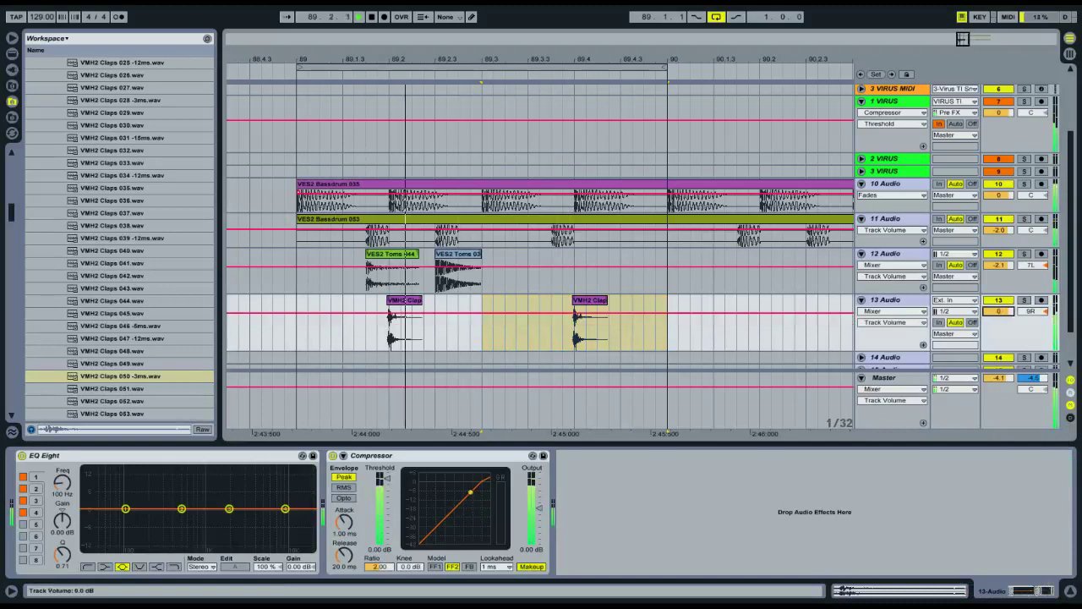
pyautogui.click(1024, 302)
pyautogui.press('space')
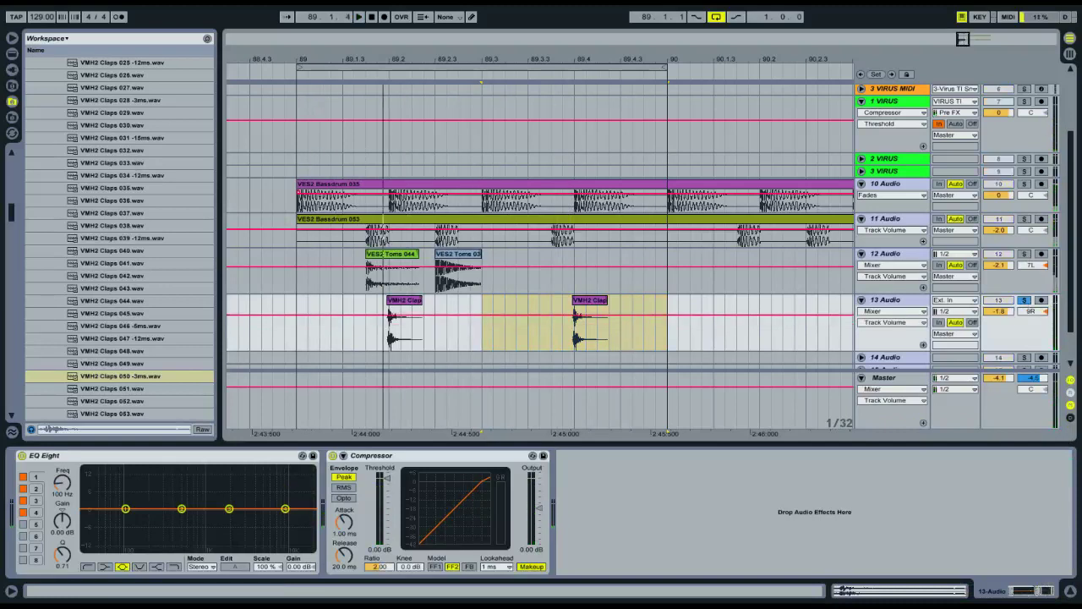
# - Add a Reverb ahead of EQ Eight on 13 Audio, switch off its filters, Spin and Chorus, and set Dry/Wet to 40%
pyautogui.click(6, 52)
pyautogui.click(9, 54)
pyautogui.moveTo(92, 354); pyautogui.dragTo(84, 515)
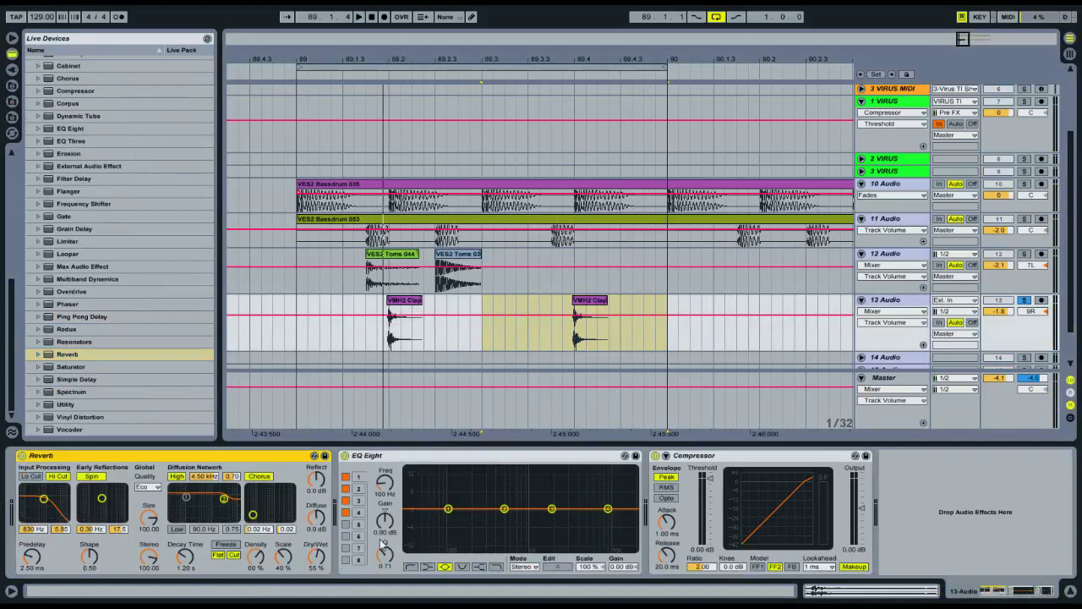
pyautogui.click(234, 555)
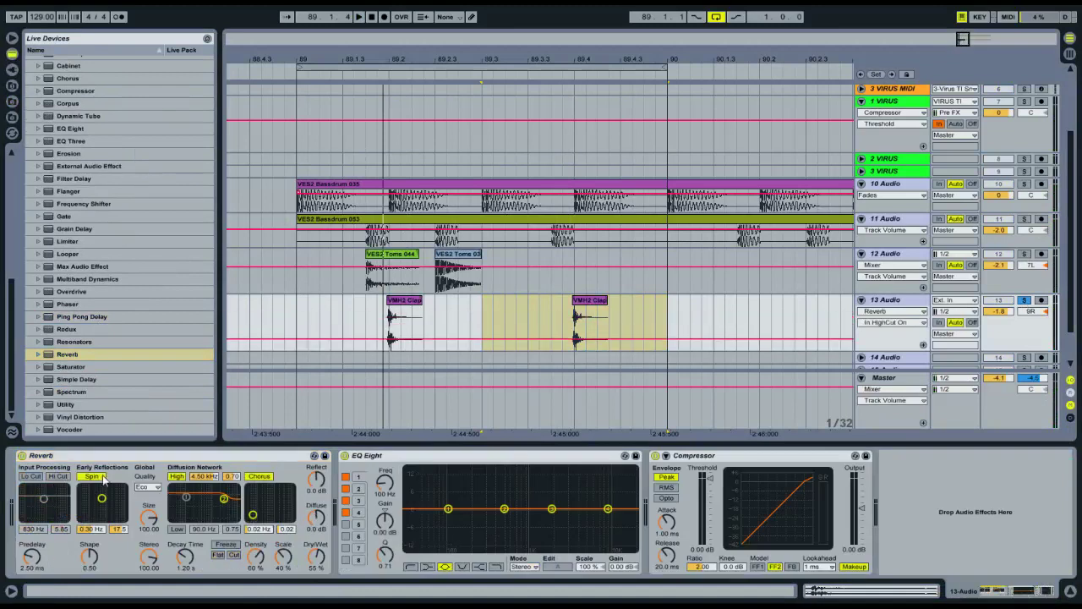
pyautogui.click(183, 480)
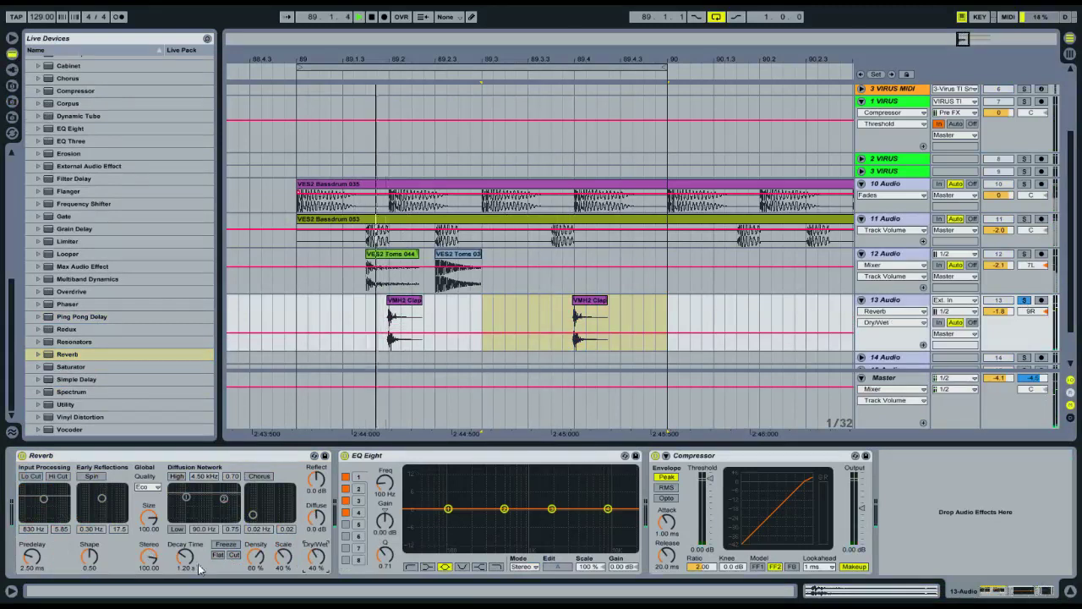
# - Set the clap reverb's Decay Time to 1.94 s, Predelay to 133 ms and Dry/Wet to 29%, and unsolo 13 Audio during playback
pyautogui.moveTo(184, 555)
pyautogui.mouseDown()
pyautogui.moveTo(184, 541)
pyautogui.moveTo(185, 559)
pyautogui.mouseUp()
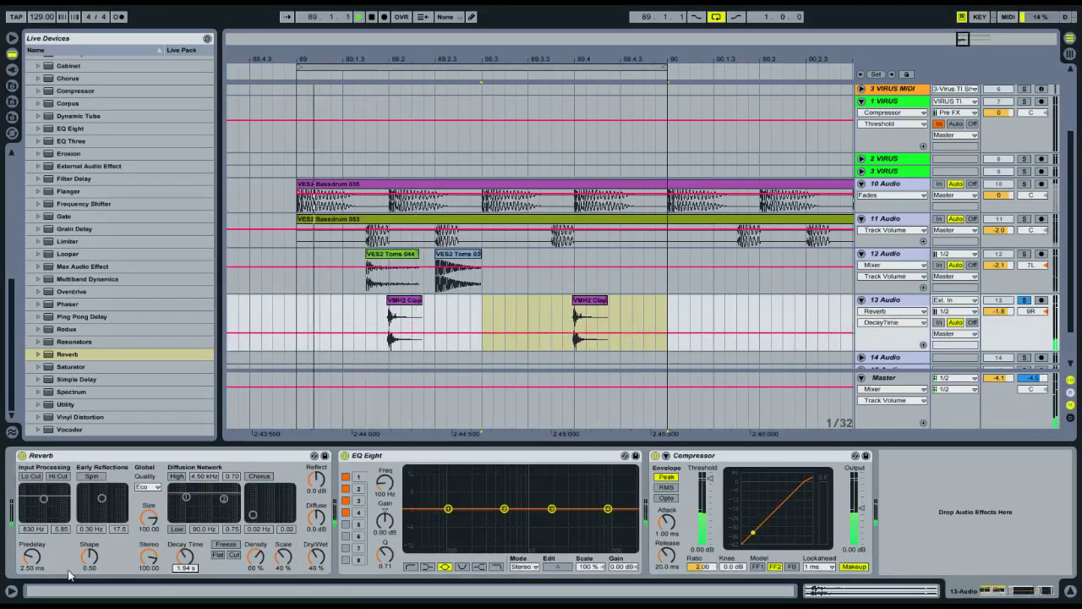
pyautogui.click(26, 561)
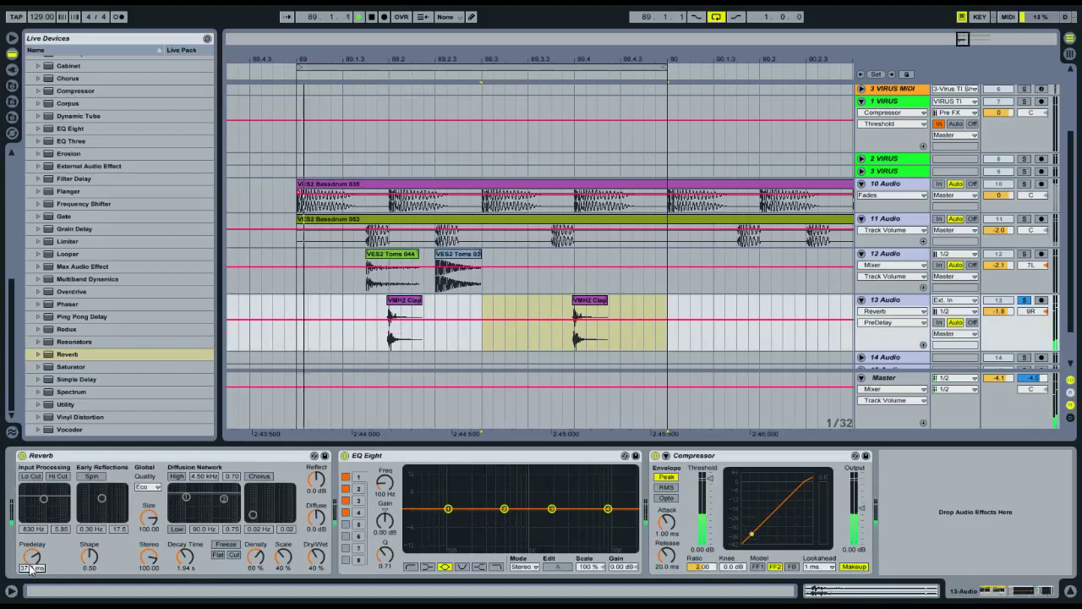
pyautogui.moveTo(31, 568)
pyautogui.mouseDown()
pyautogui.moveTo(30, 554)
pyautogui.moveTo(30, 569)
pyautogui.mouseUp()
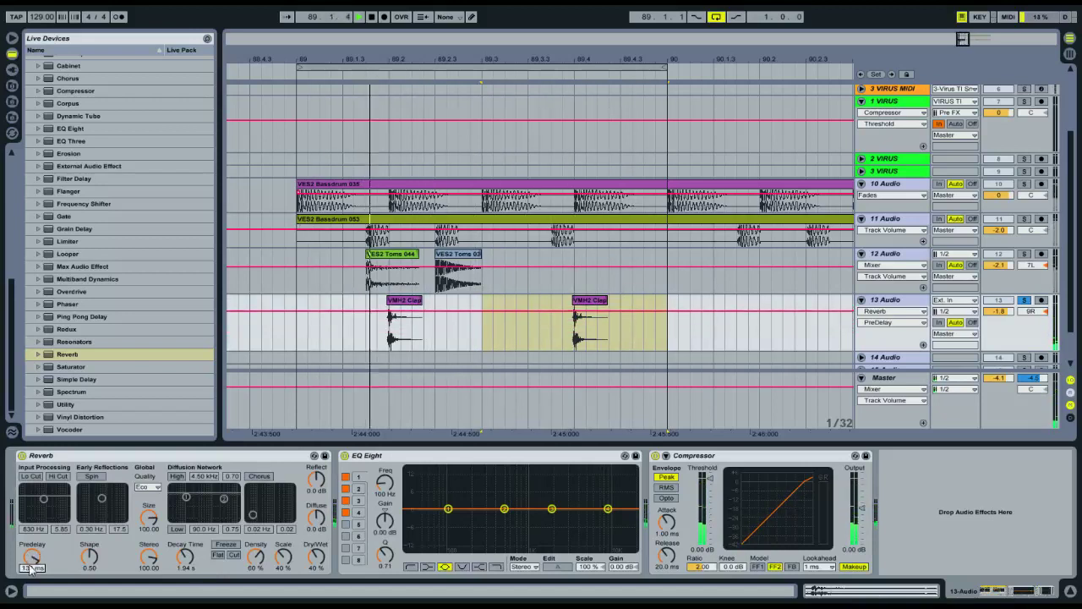
pyautogui.click(1024, 301)
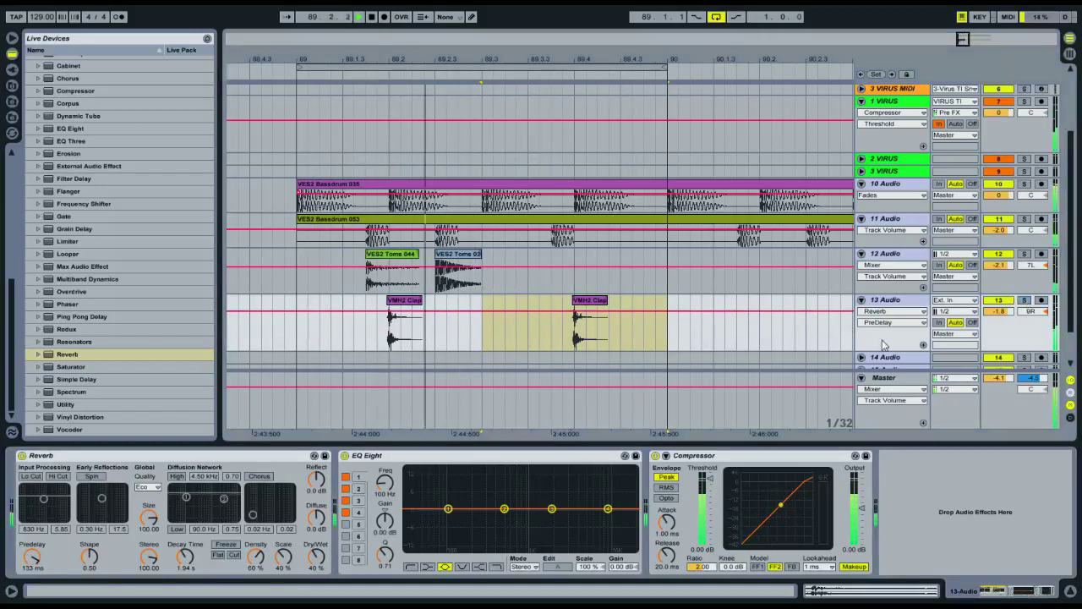
pyautogui.moveTo(316, 556); pyautogui.dragTo(316, 557)
# - On 13 Audio, cut EQ Eight band 2 by 7.87 dB at 184 Hz and lower the Compressor threshold to -4.46 dB
pyautogui.moveTo(504, 508); pyautogui.dragTo(469, 529)
pyautogui.moveTo(686, 471)
pyautogui.mouseDown()
pyautogui.moveTo(686, 501)
pyautogui.moveTo(685, 478)
pyautogui.mouseUp()
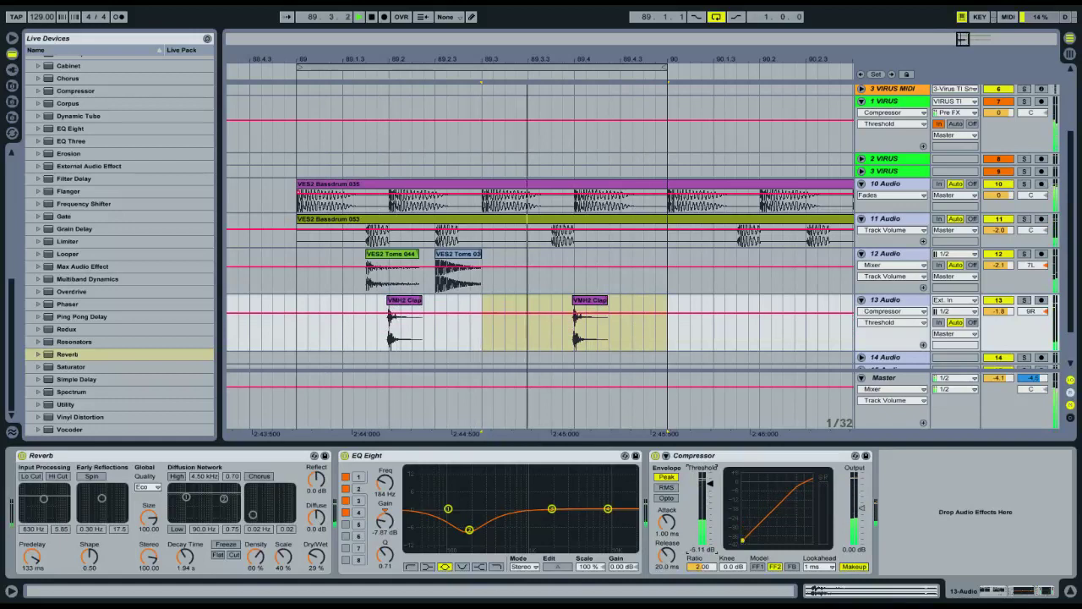
# - Duplicate the Compressor on 13 Audio, sidechain the copy from 10-Audio with a -6.42 dB threshold, and stop playback
pyautogui.click(715, 457)
pyautogui.hotkey('ctrl', 'd')
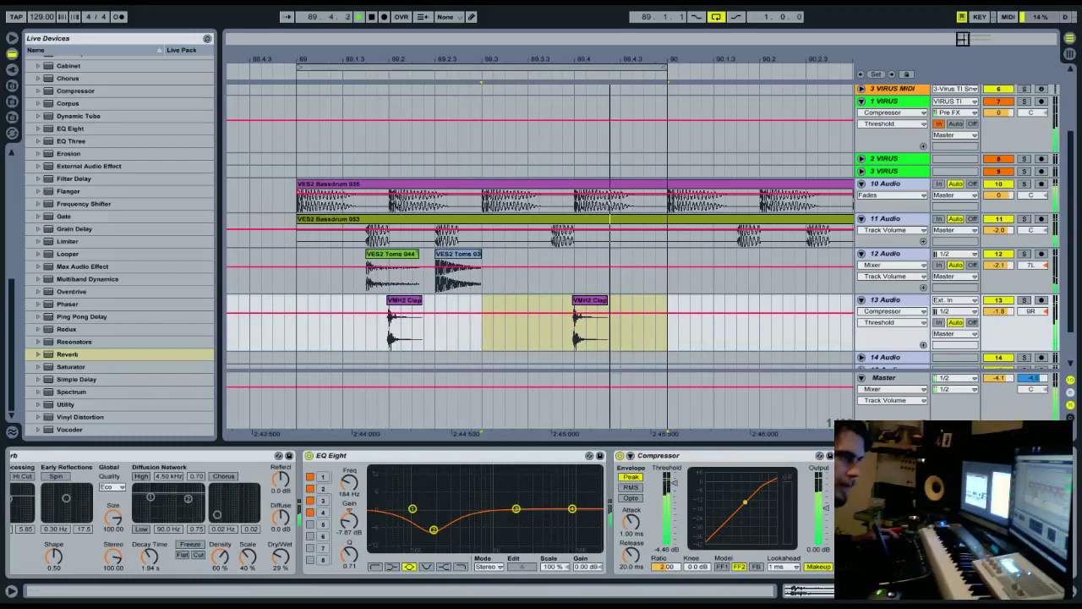
pyautogui.click(870, 477)
pyautogui.click(870, 497)
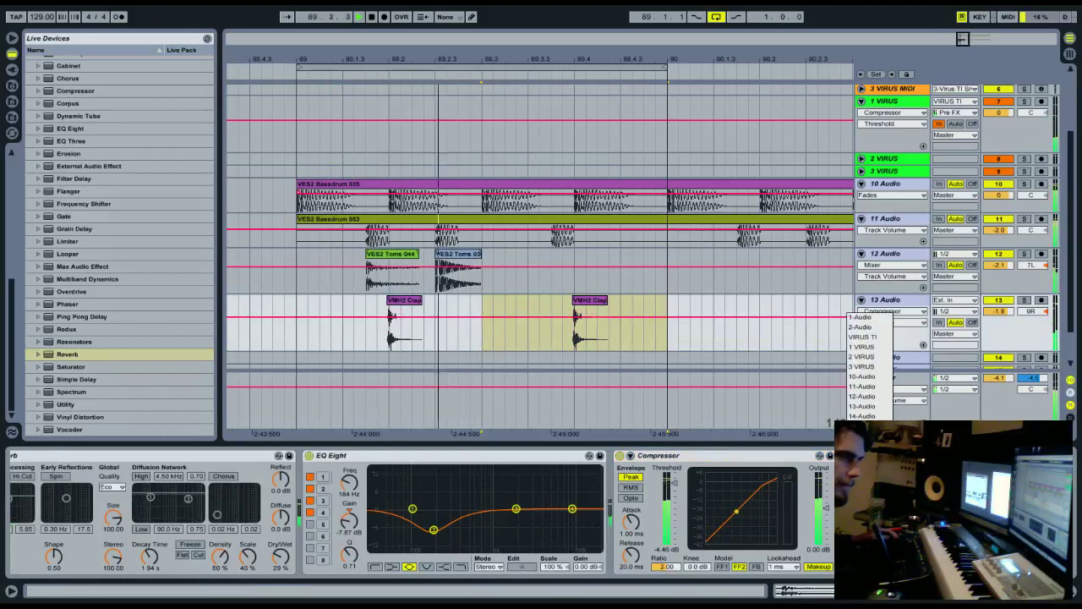
pyautogui.click(863, 377)
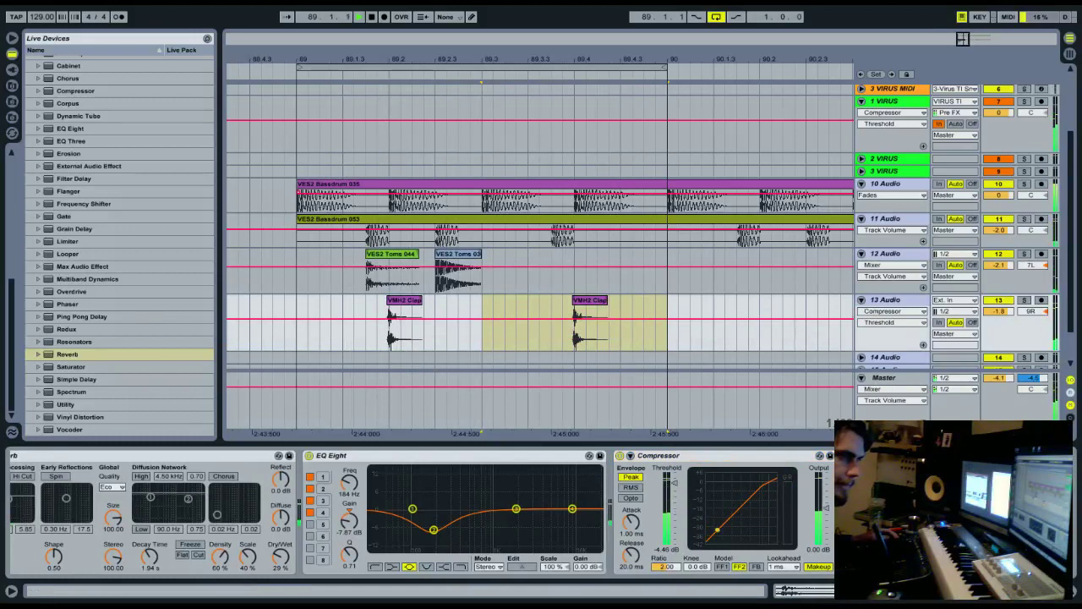
pyautogui.moveTo(1011, 493); pyautogui.dragTo(1010, 486)
pyautogui.moveTo(1031, 591); pyautogui.dragTo(1073, 599)
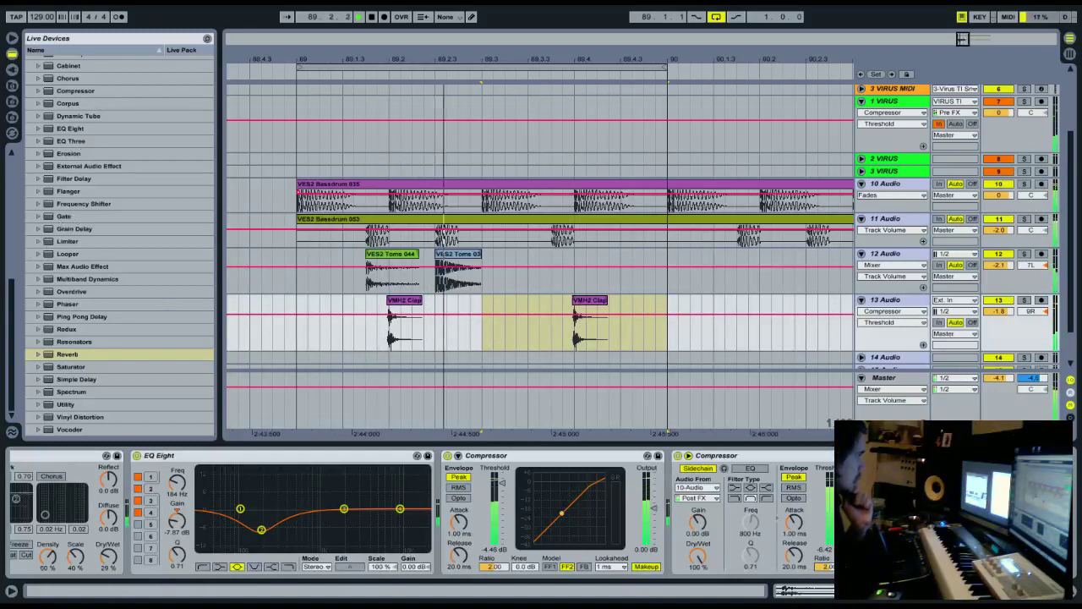
pyautogui.click(374, 21)
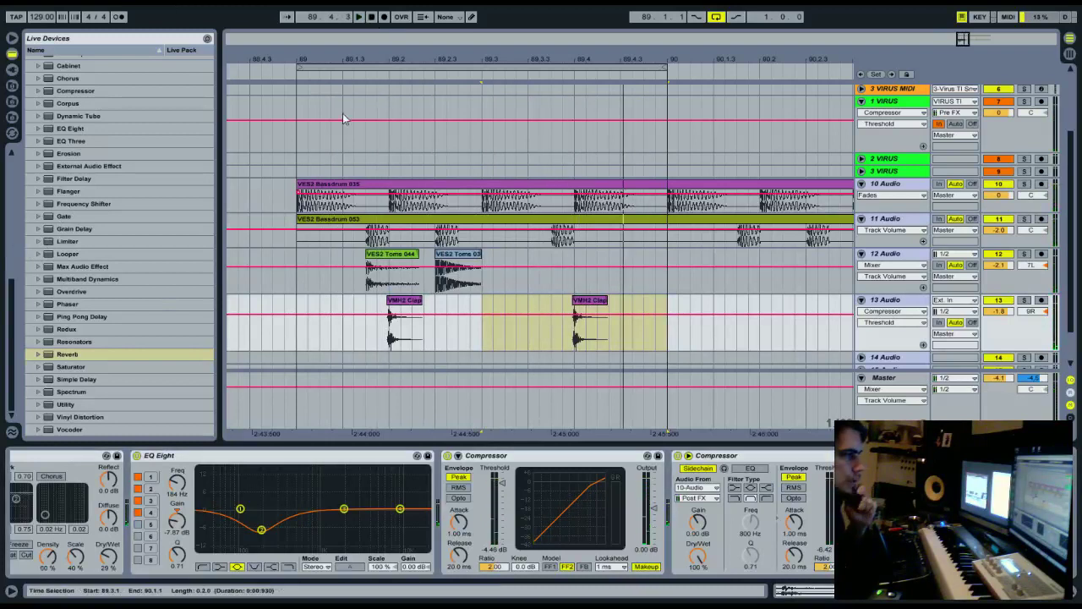
# - Consolidate bar 89 of 12 Audio and 13 Audio into one-bar tom and clap clips
pyautogui.moveTo(388, 59); pyautogui.dragTo(368, 15)
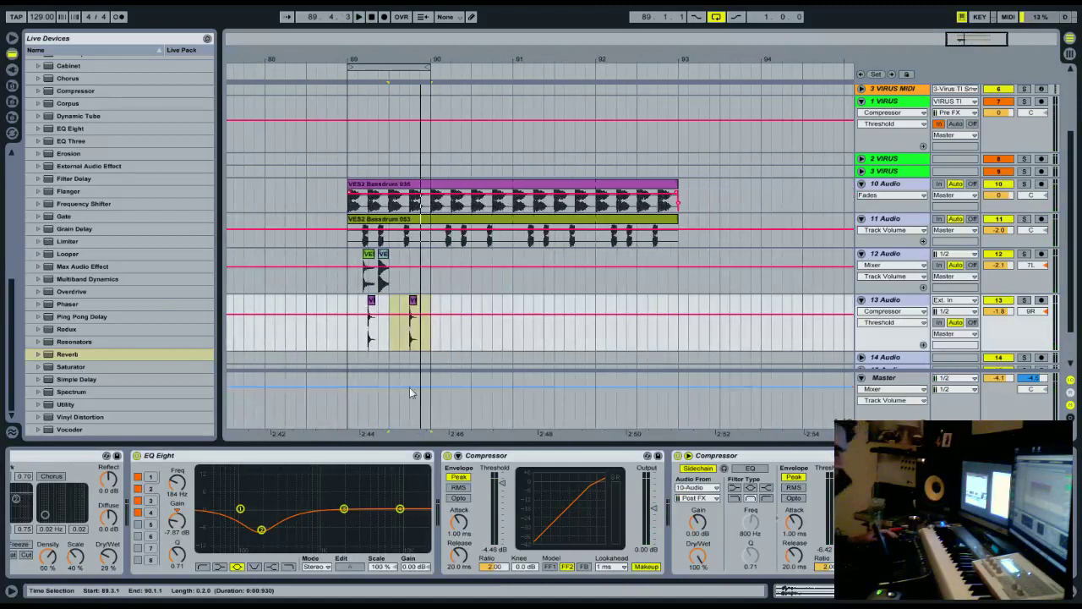
pyautogui.click(435, 348)
pyautogui.moveTo(436, 354); pyautogui.dragTo(347, 251)
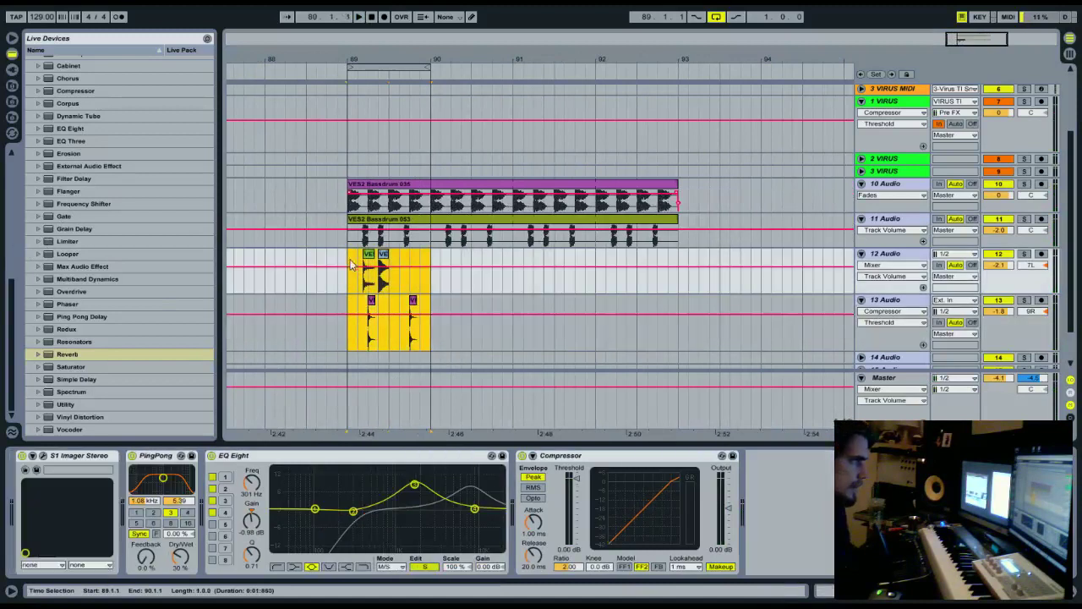
pyautogui.rightClick(364, 251)
pyautogui.click(389, 315)
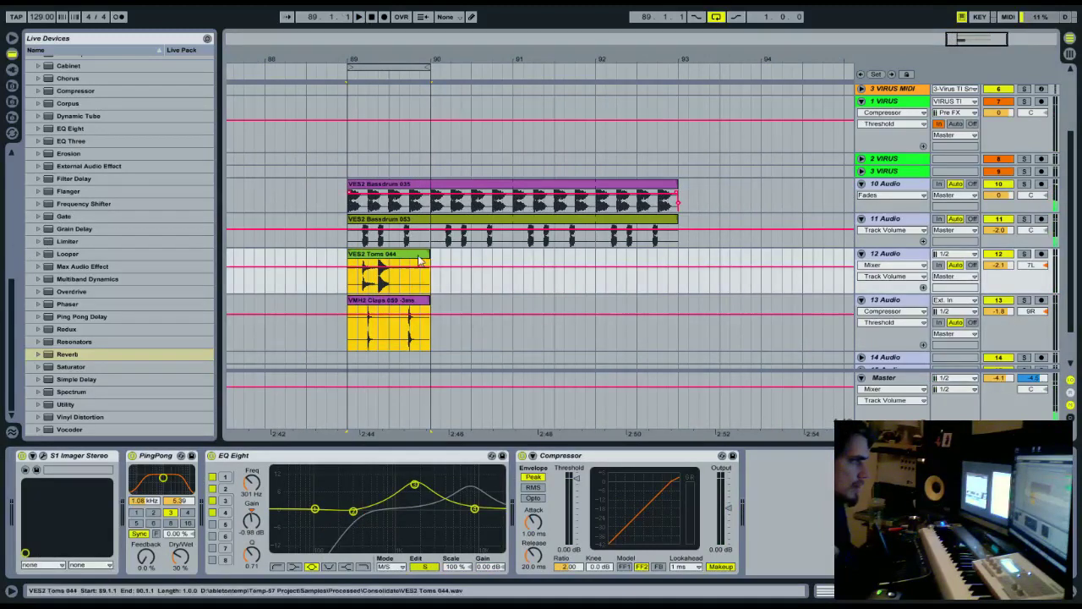
# - Extend the consolidated tom and clap clips so they loop up to bar 93, and play the result
pyautogui.hotkey('shift', 'Tab')
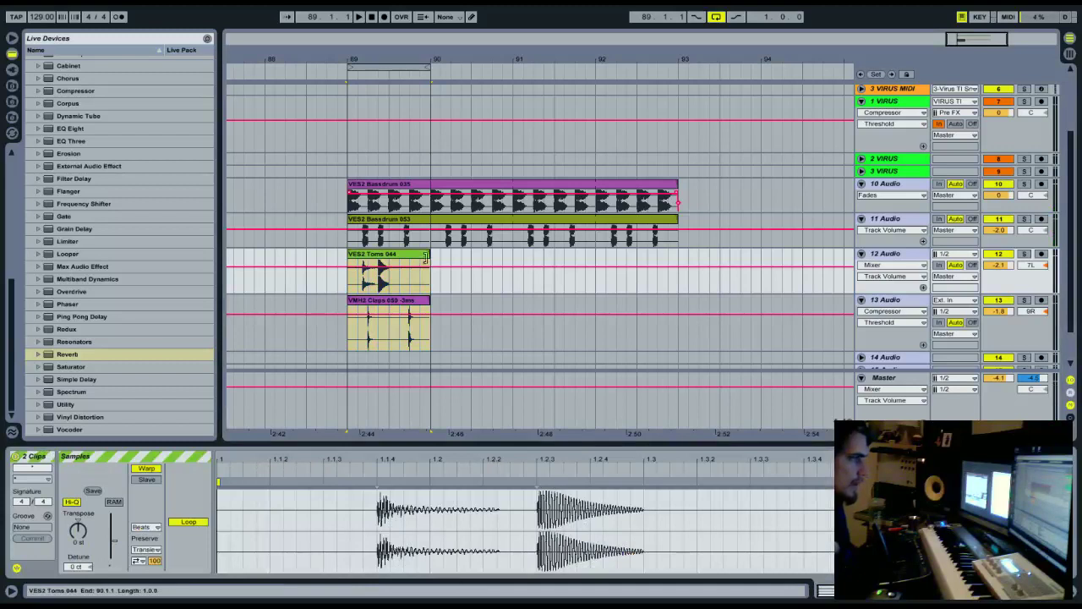
pyautogui.moveTo(425, 258); pyautogui.dragTo(677, 258)
pyautogui.scroll(1, 673, 273)
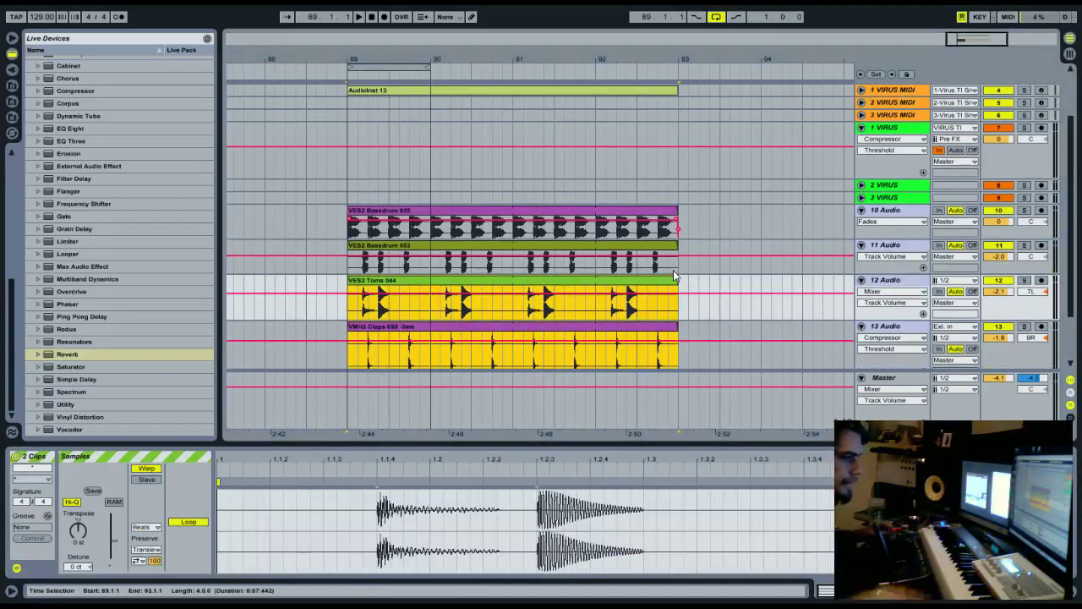
pyautogui.press('space')
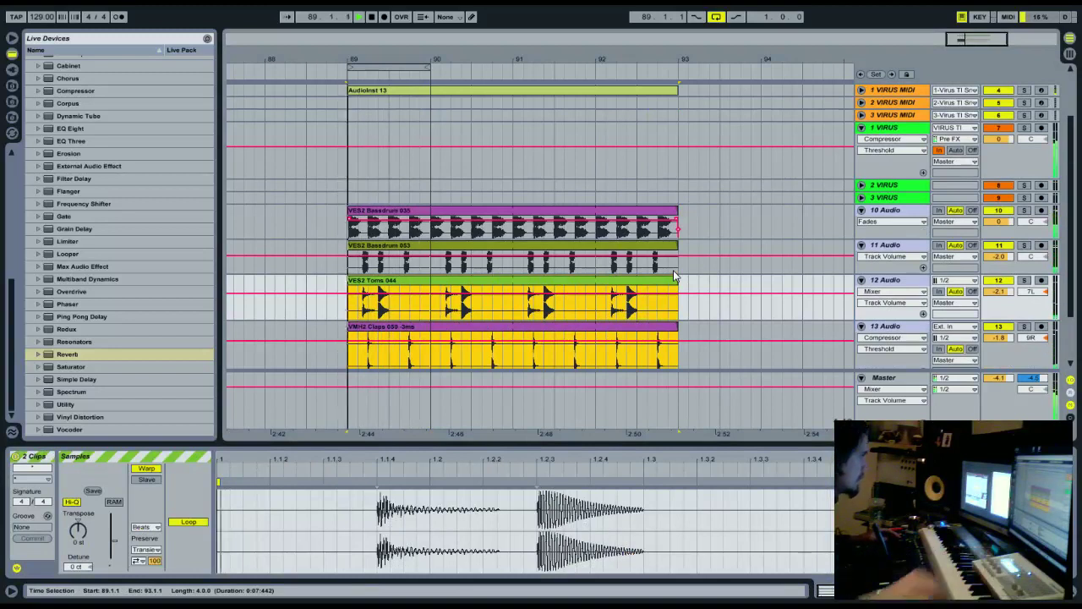
pyautogui.press('space')
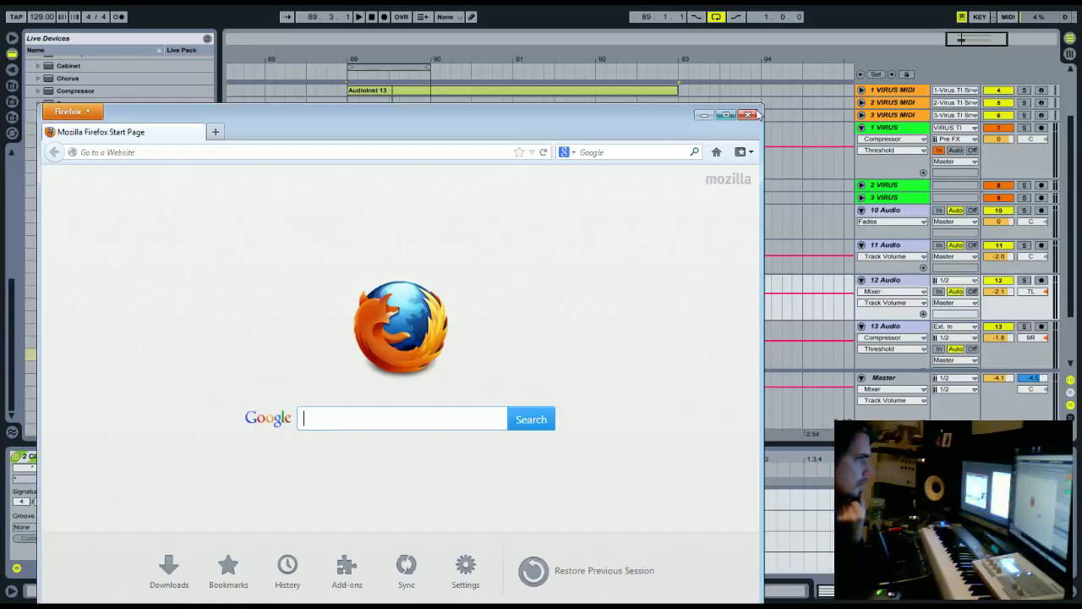
# - Close the Firefox window and play the loop from bar 89 with 1 VIRUS MIDI muted
pyautogui.click(752, 113)
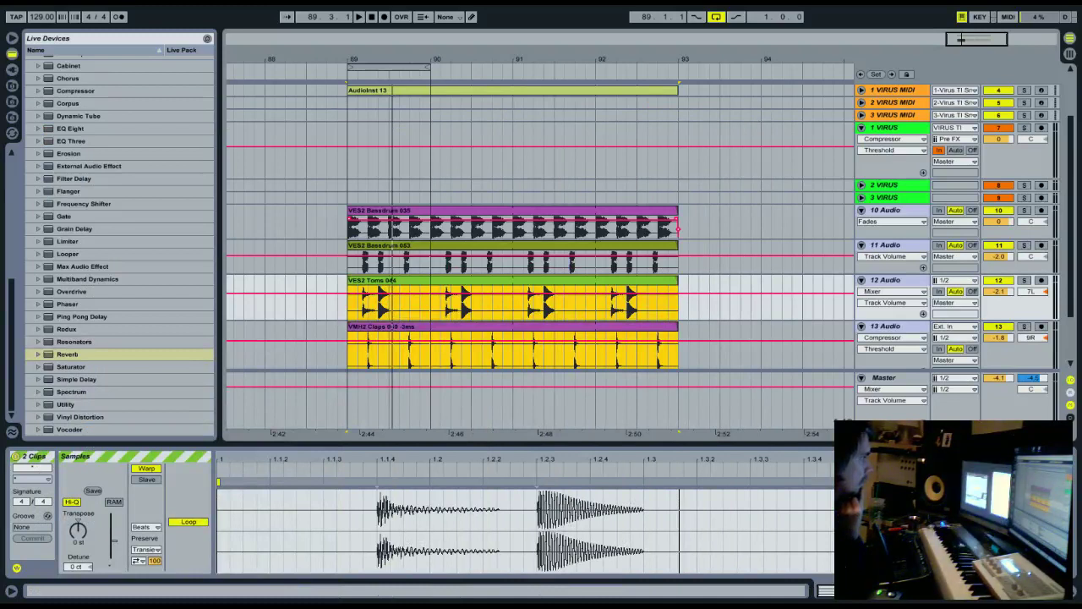
pyautogui.click(338, 77)
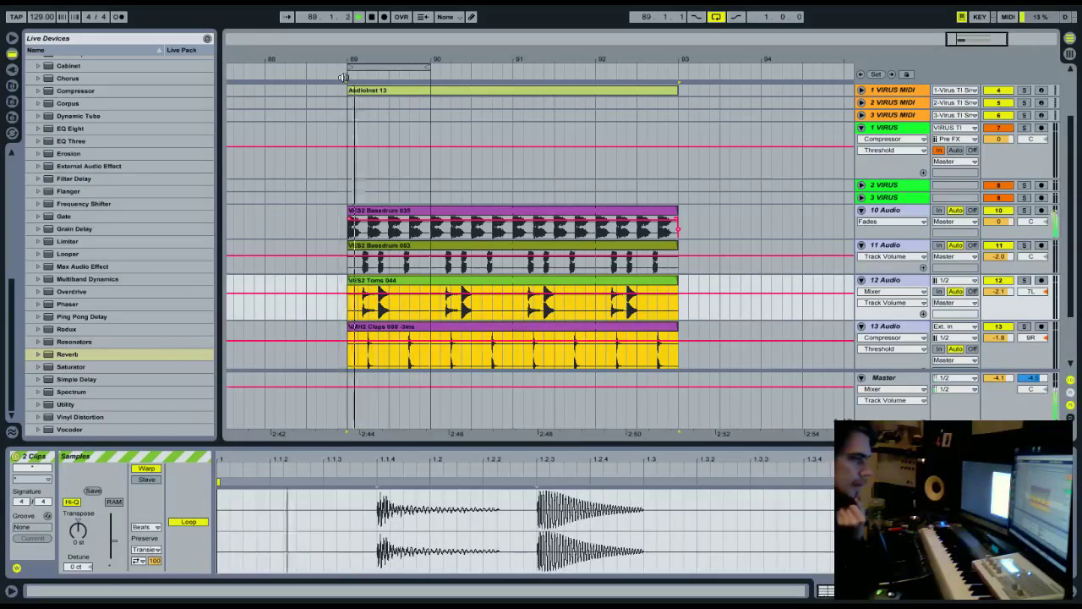
pyautogui.scroll(2, 524, 200)
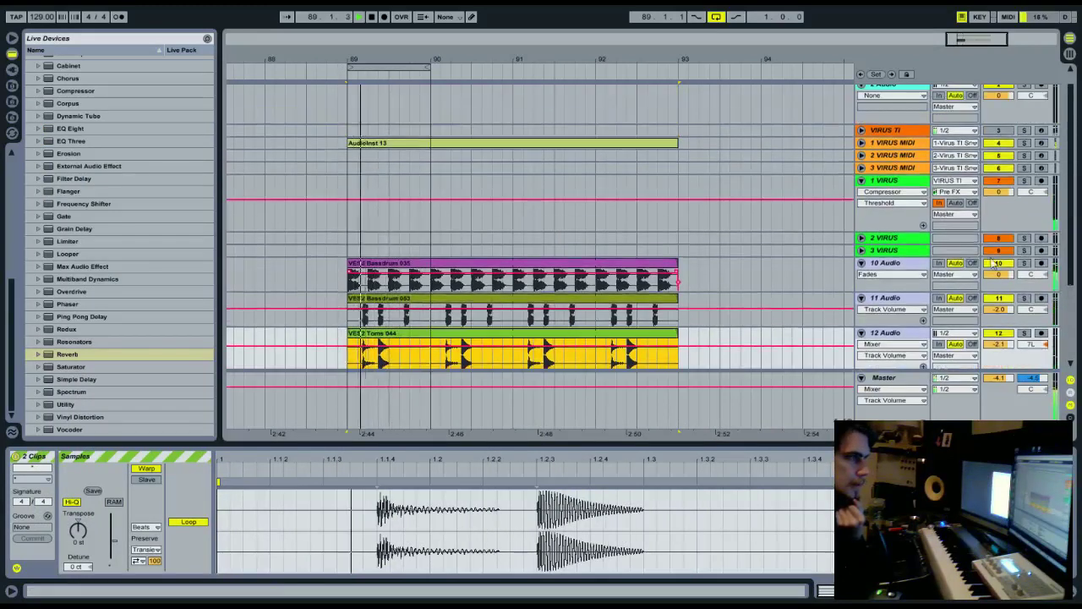
pyautogui.click(998, 143)
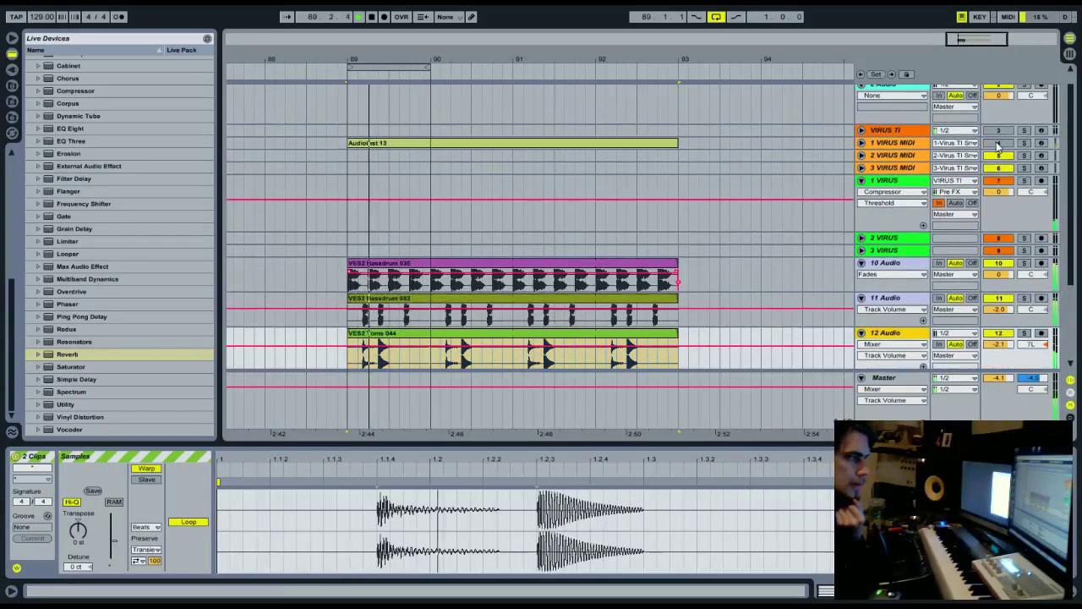
# - Mute the 10 Audio kick for comparison, lower its volume to -1.9 dB, and reactivate it
pyautogui.click(1009, 265)
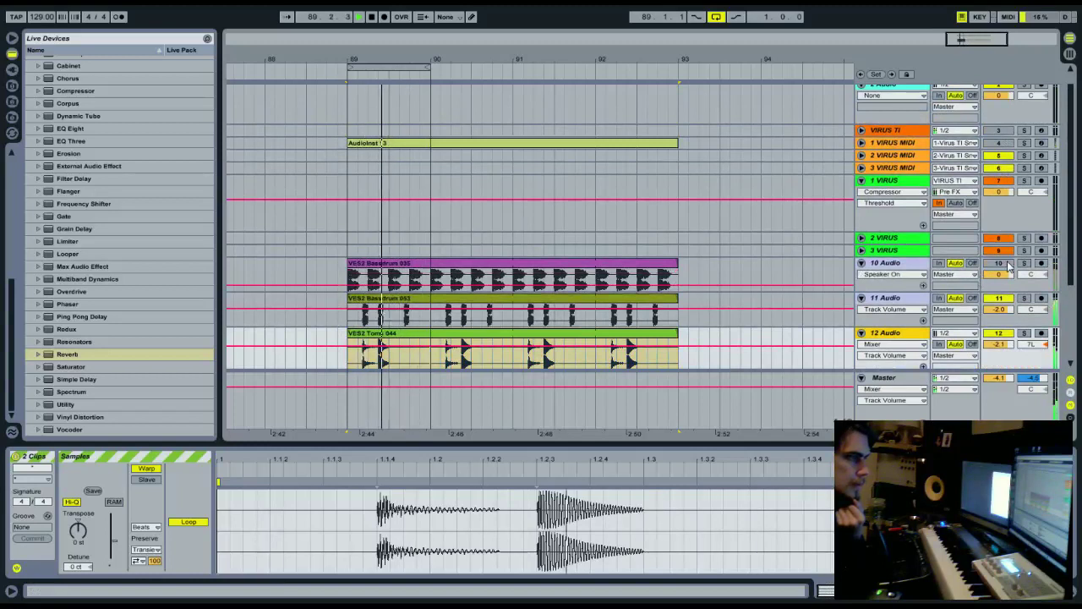
pyautogui.click(1000, 274)
pyautogui.moveTo(1000, 274); pyautogui.dragTo(999, 284)
pyautogui.click(1001, 264)
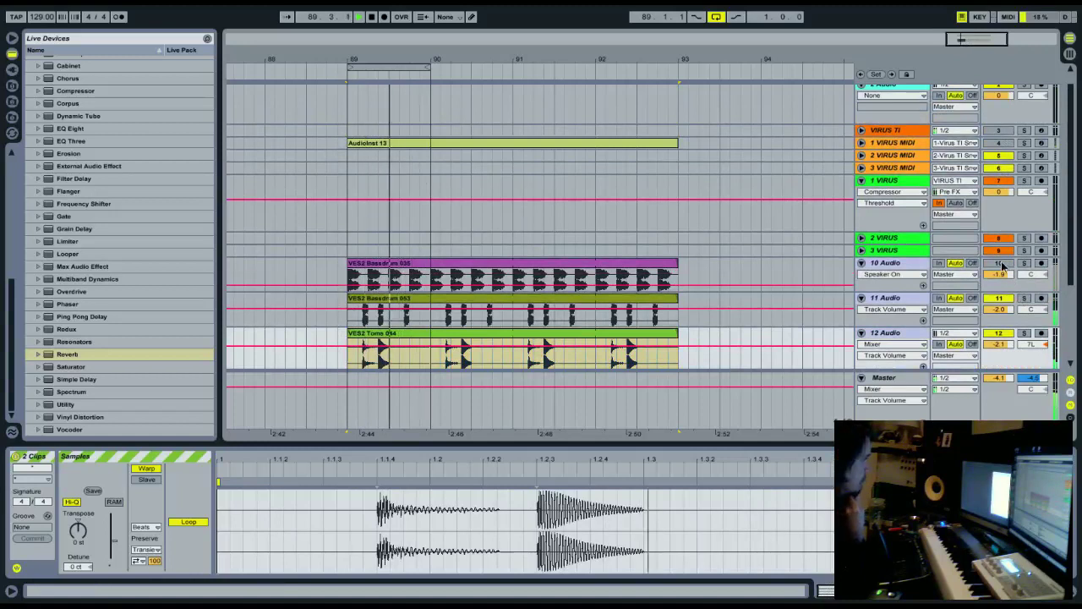
pyautogui.click(1001, 263)
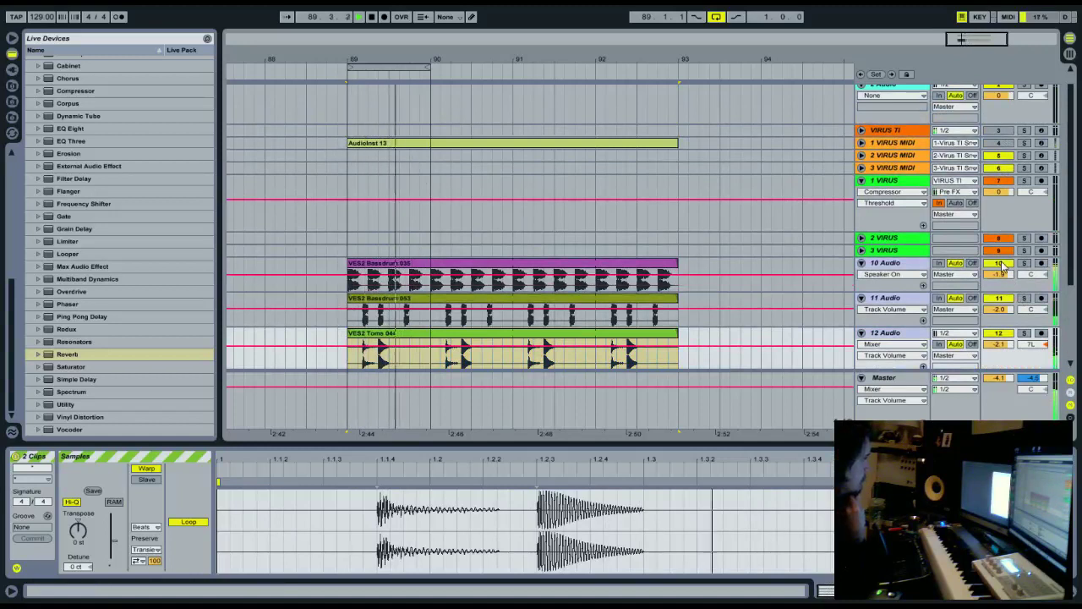
# - Lower 13 Audio's volume to -2.7 dB and toggle 12 Audio off and on to compare the mix
pyautogui.scroll(-3, 1015, 279)
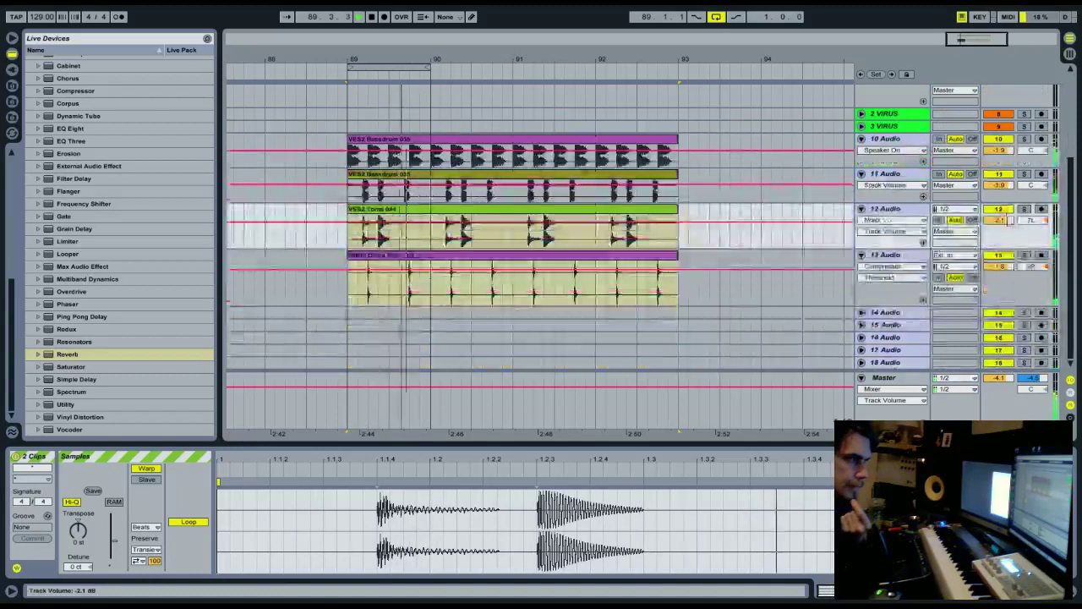
pyautogui.click(1000, 209)
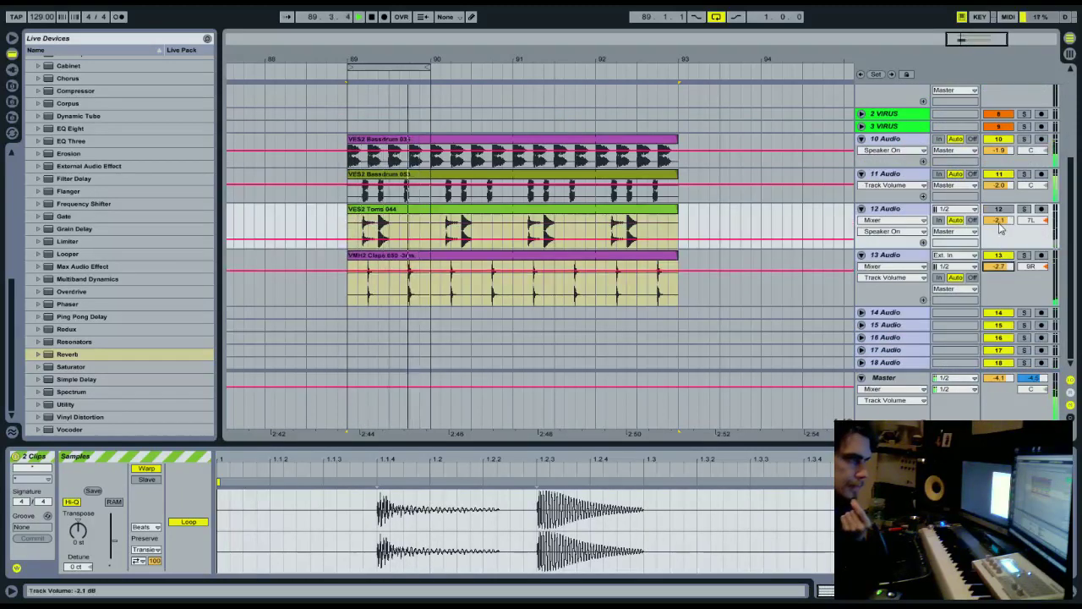
pyautogui.click(998, 209)
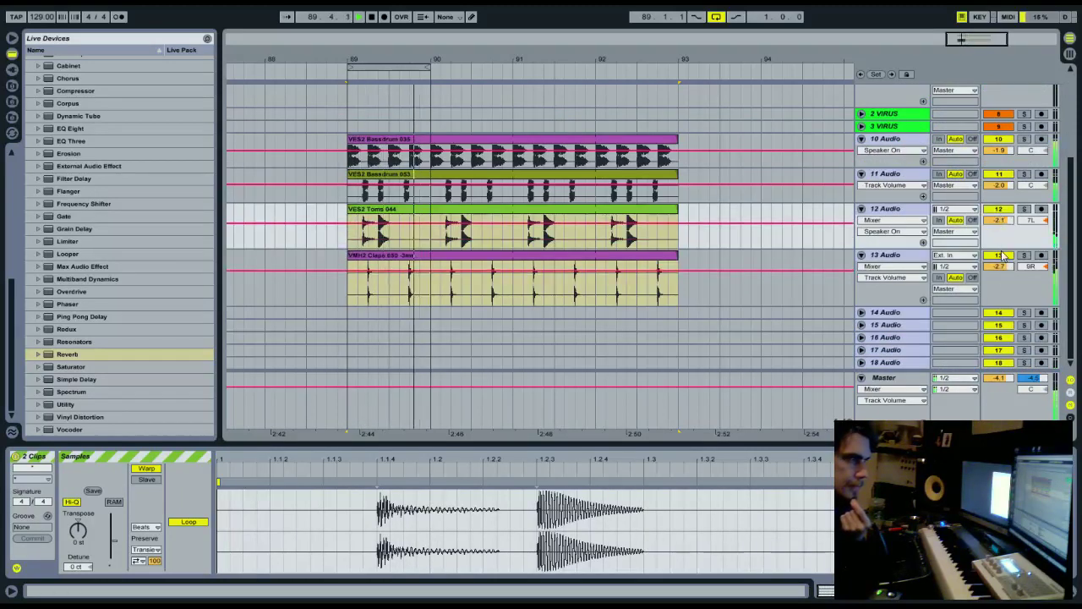
# - Solo 10 Audio to hear the kick alone with its effects chain shown, and stop playback
pyautogui.click(1024, 139)
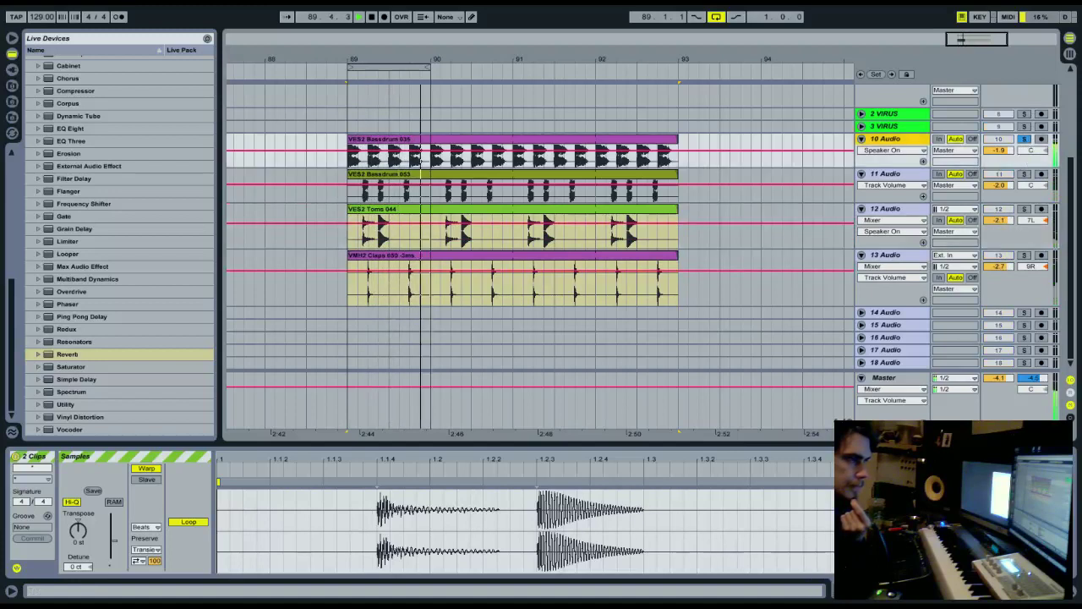
pyautogui.click(1040, 595)
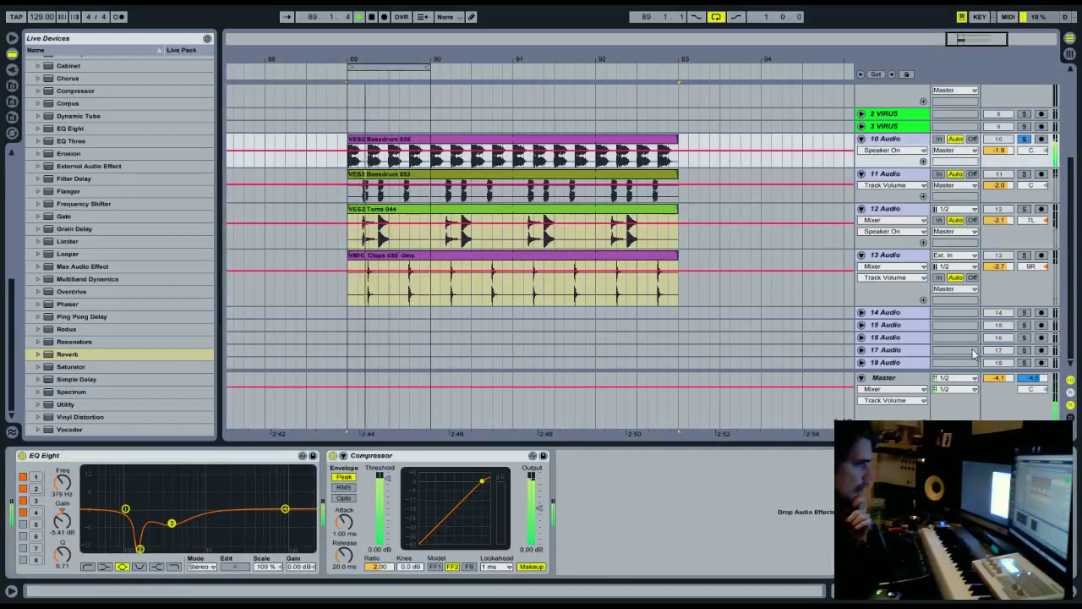
pyautogui.scroll(5, 582, 156)
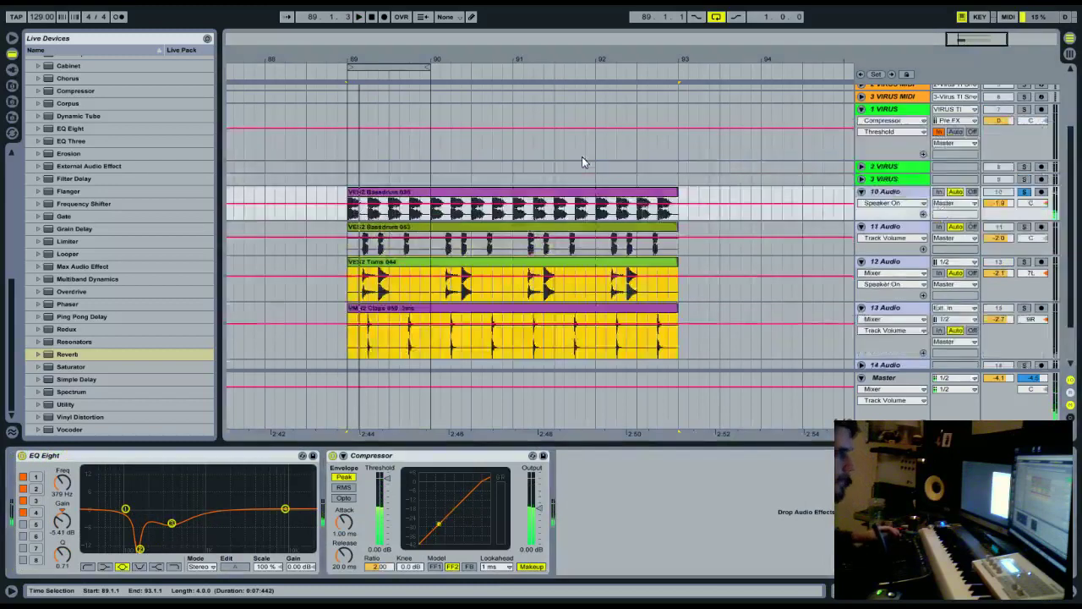
pyautogui.press('space')
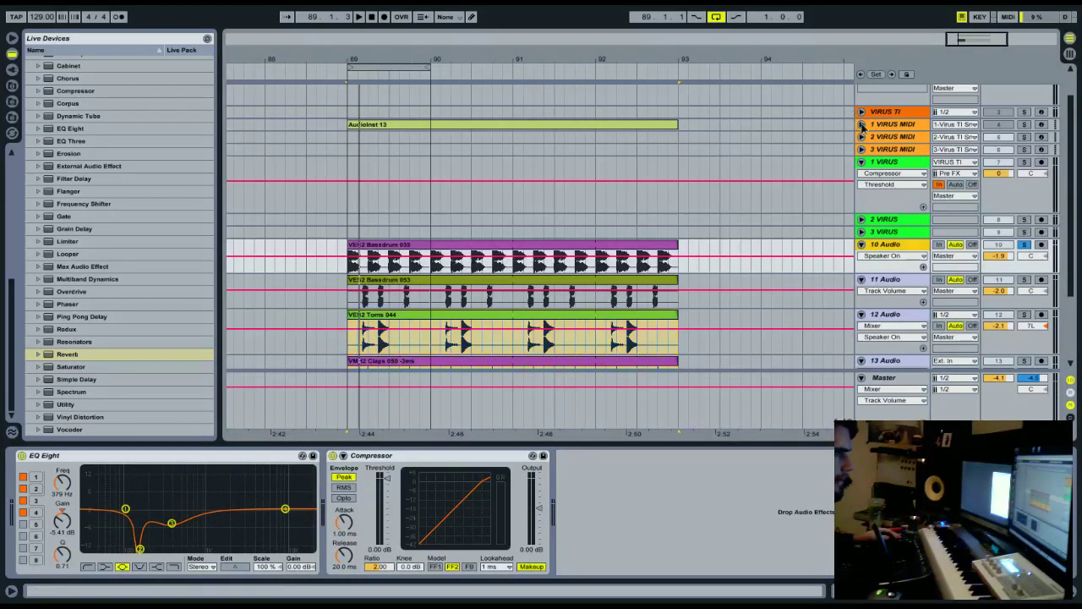
# - Unfold 1 VIRUS MIDI, extend the loop over bars 89 to 93, and play with 10 Audio unsoloed and 1 VIRUS MIDI reactivated
pyautogui.click(861, 124)
pyautogui.moveTo(426, 66); pyautogui.dragTo(678, 71)
pyautogui.press('space')
pyautogui.press('space')
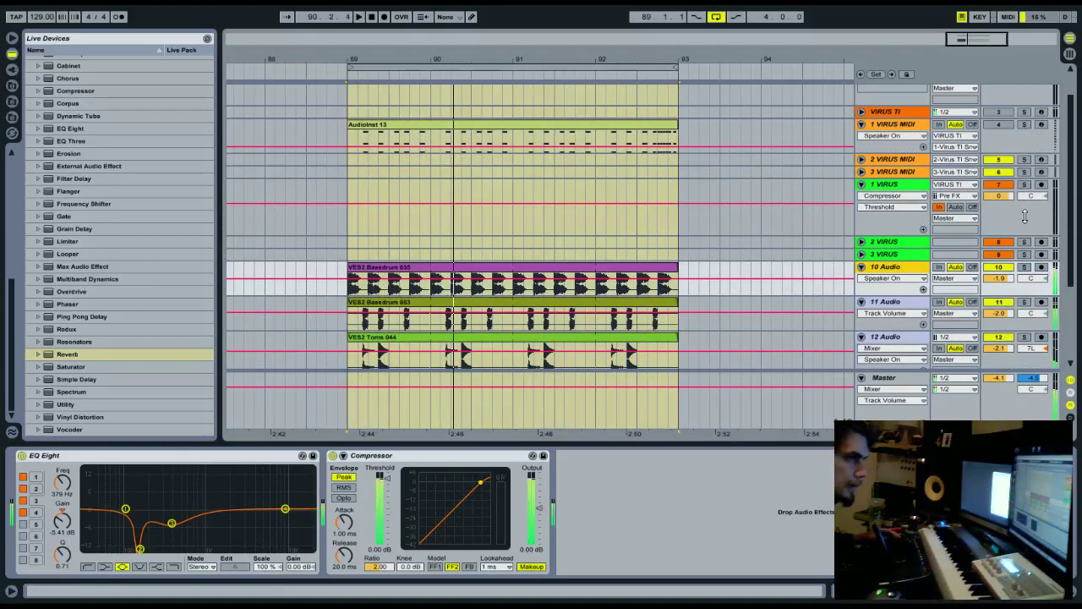
pyautogui.press('space')
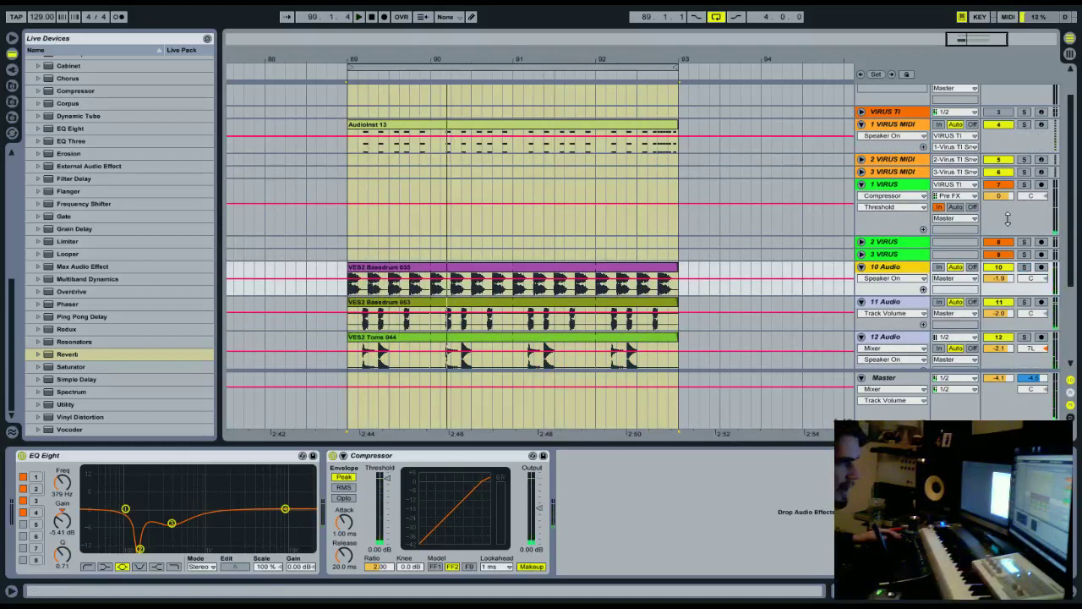
# - During playback, insert a Compressor ahead of the sidechained Compressor on the 1 VIRUS track
pyautogui.click(1007, 220)
pyautogui.press('space')
pyautogui.moveTo(76, 90); pyautogui.dragTo(4, 497)
pyautogui.press('Return')
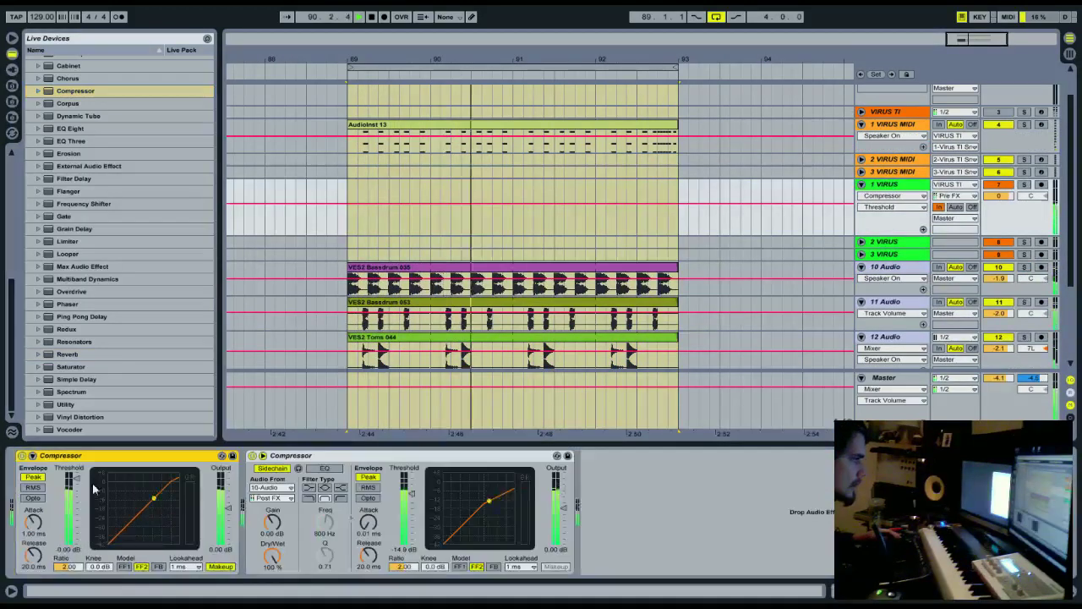